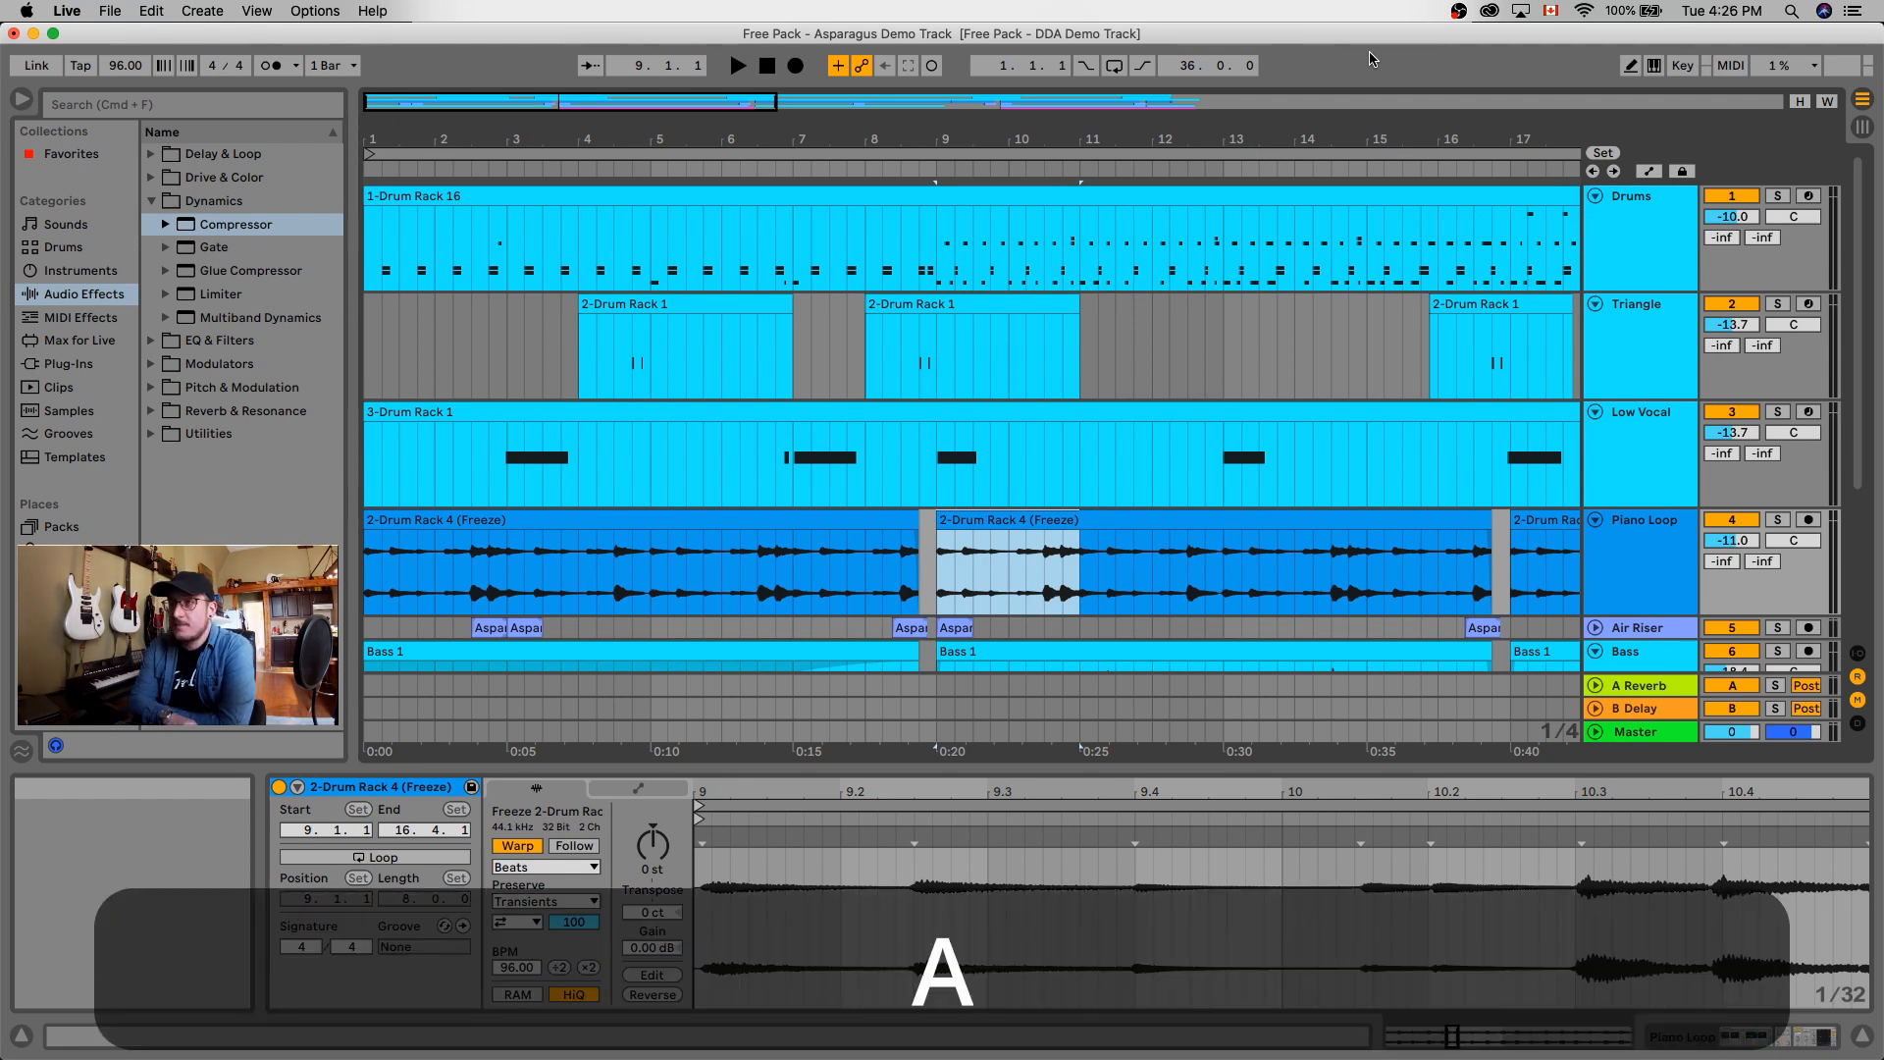
Show automation and add Track Volume breakpoints on Piano Loop between bars 3 and 7, dipping to about -51 dB near 6.3.
key(a)
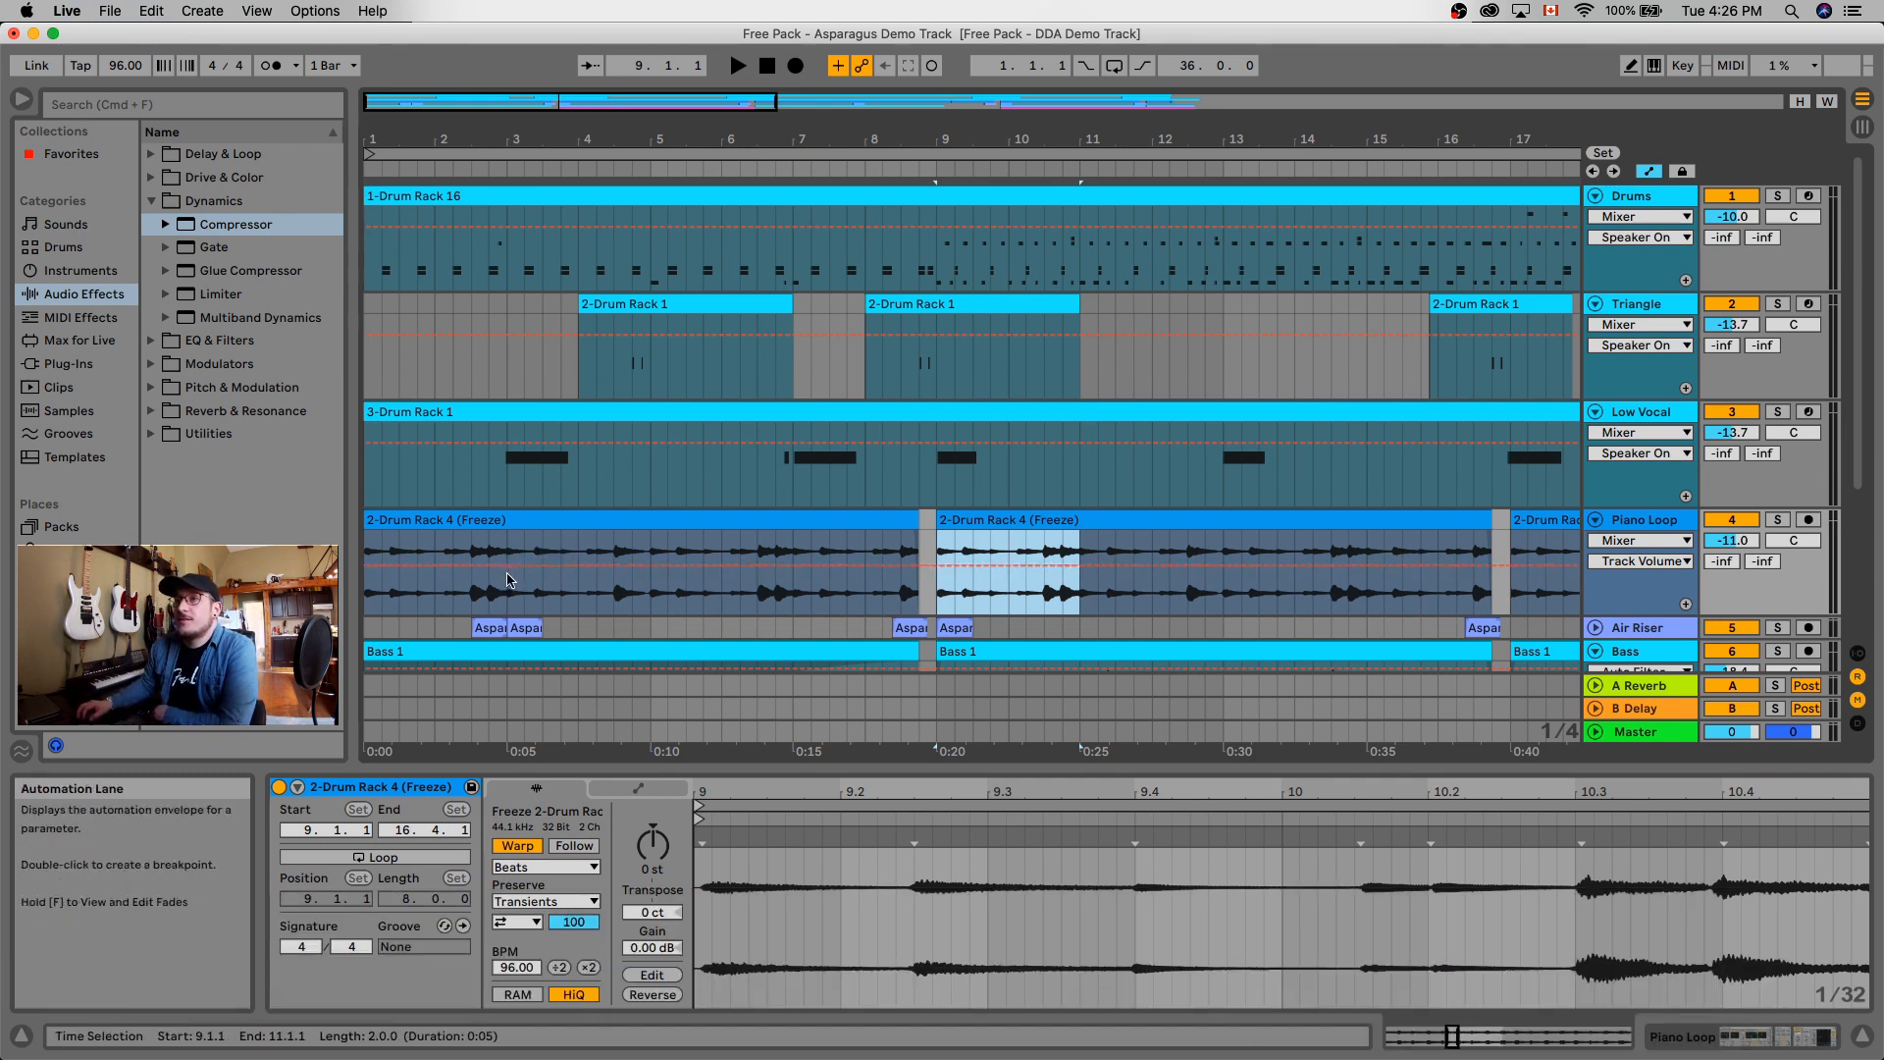
click(506, 566)
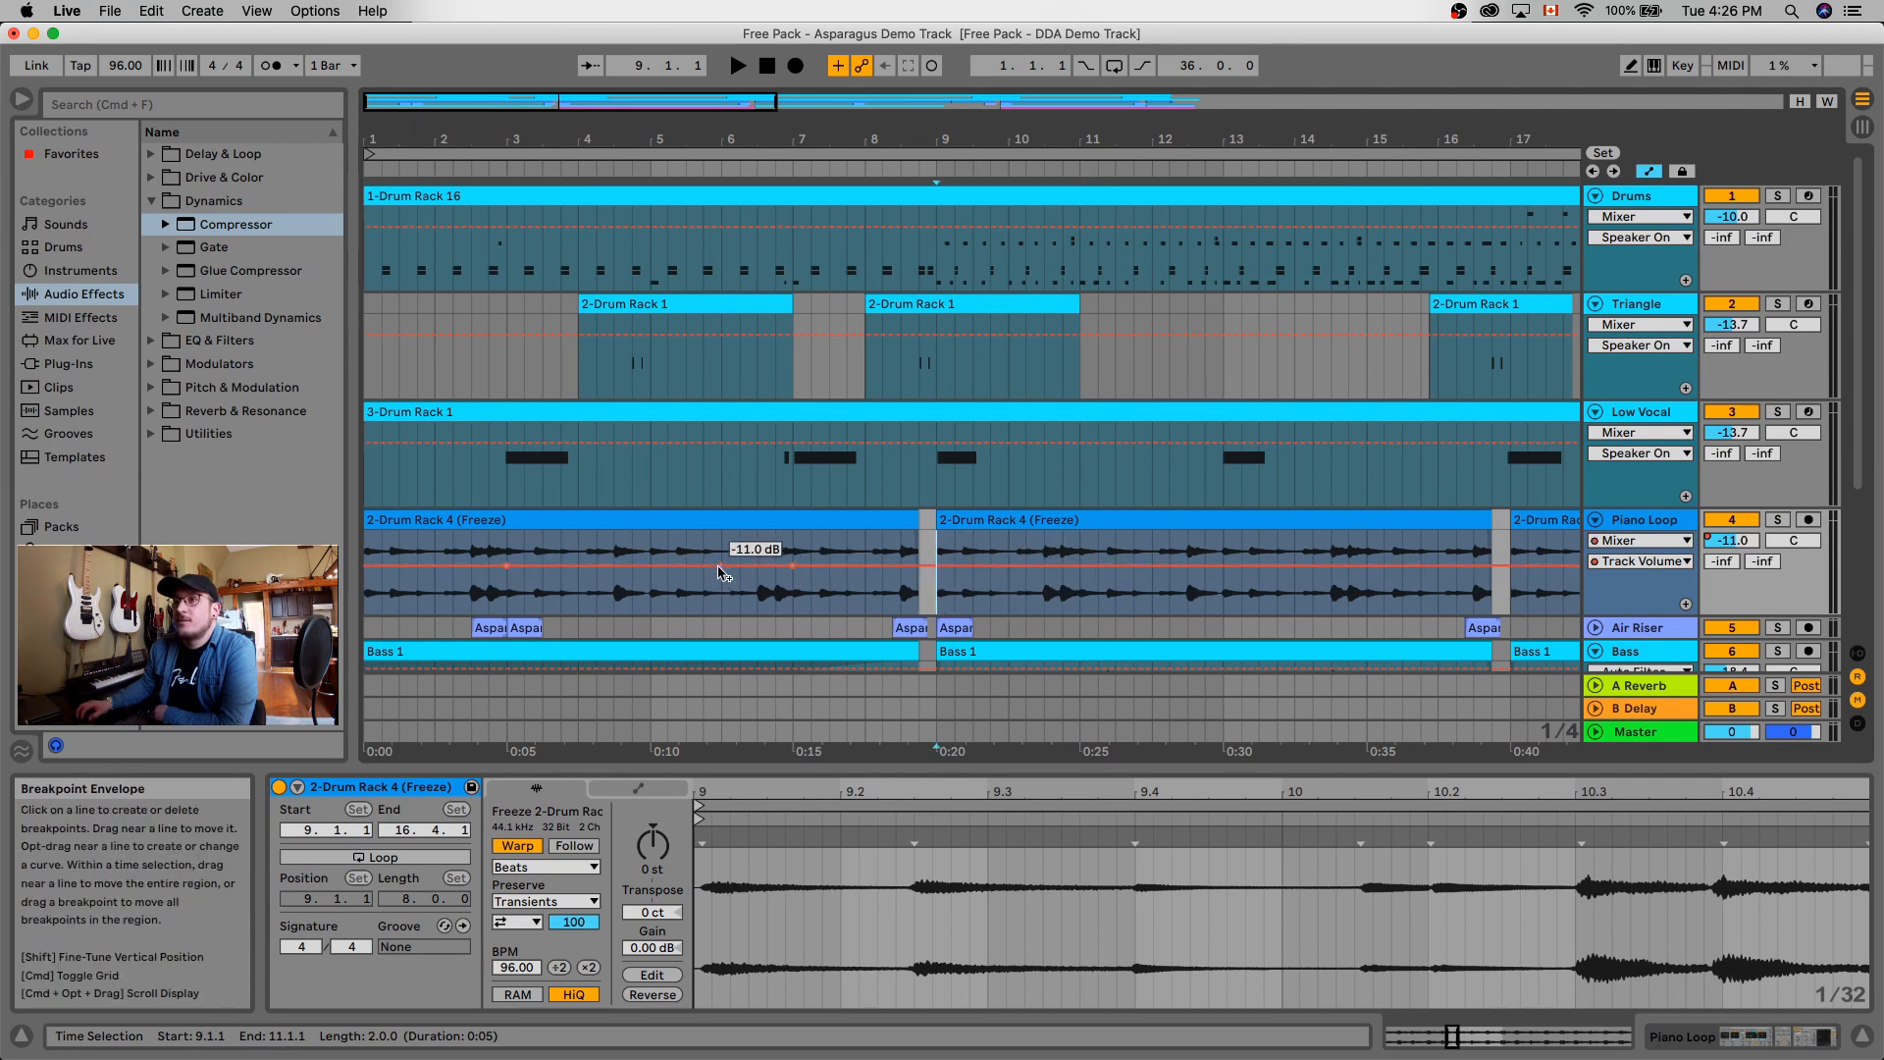
drag(723, 568, 758, 604)
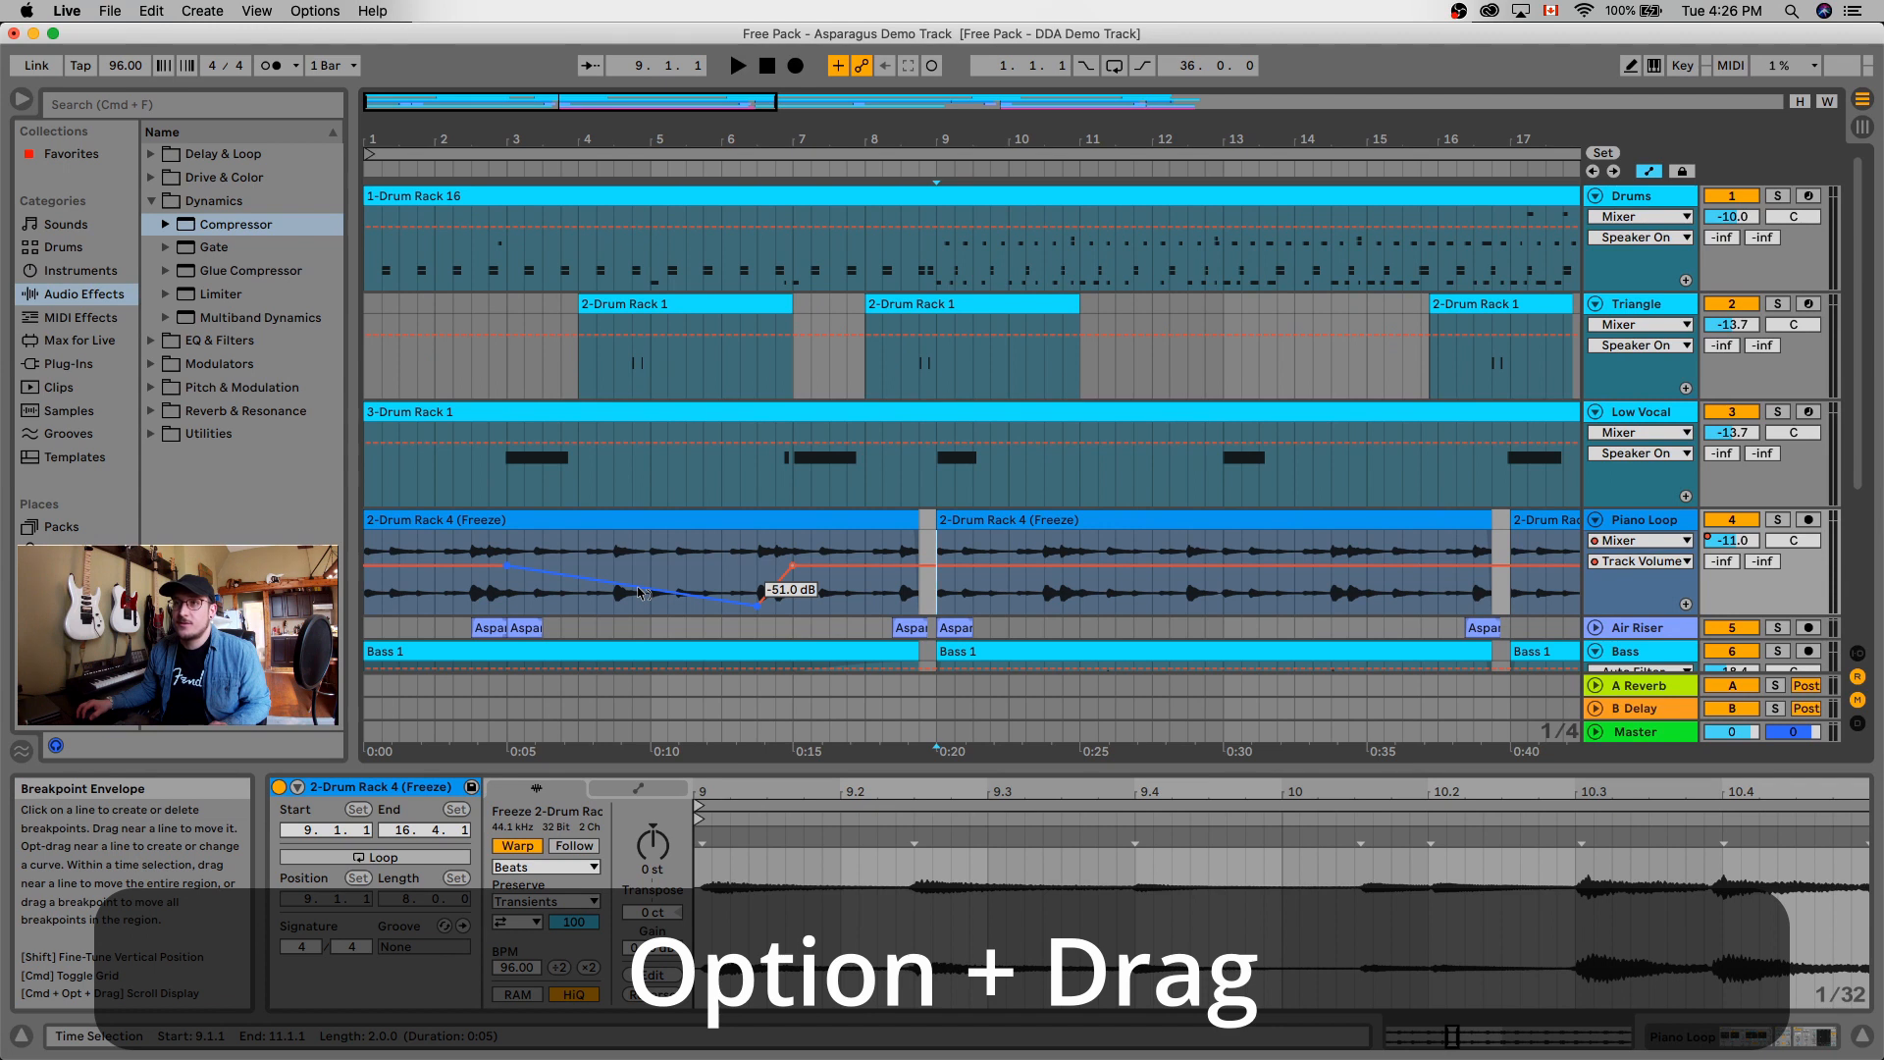
Bend the falling and rising segments of the Piano Loop volume dip between bars 3 and 7 into curves.
drag(637, 586, 638, 559)
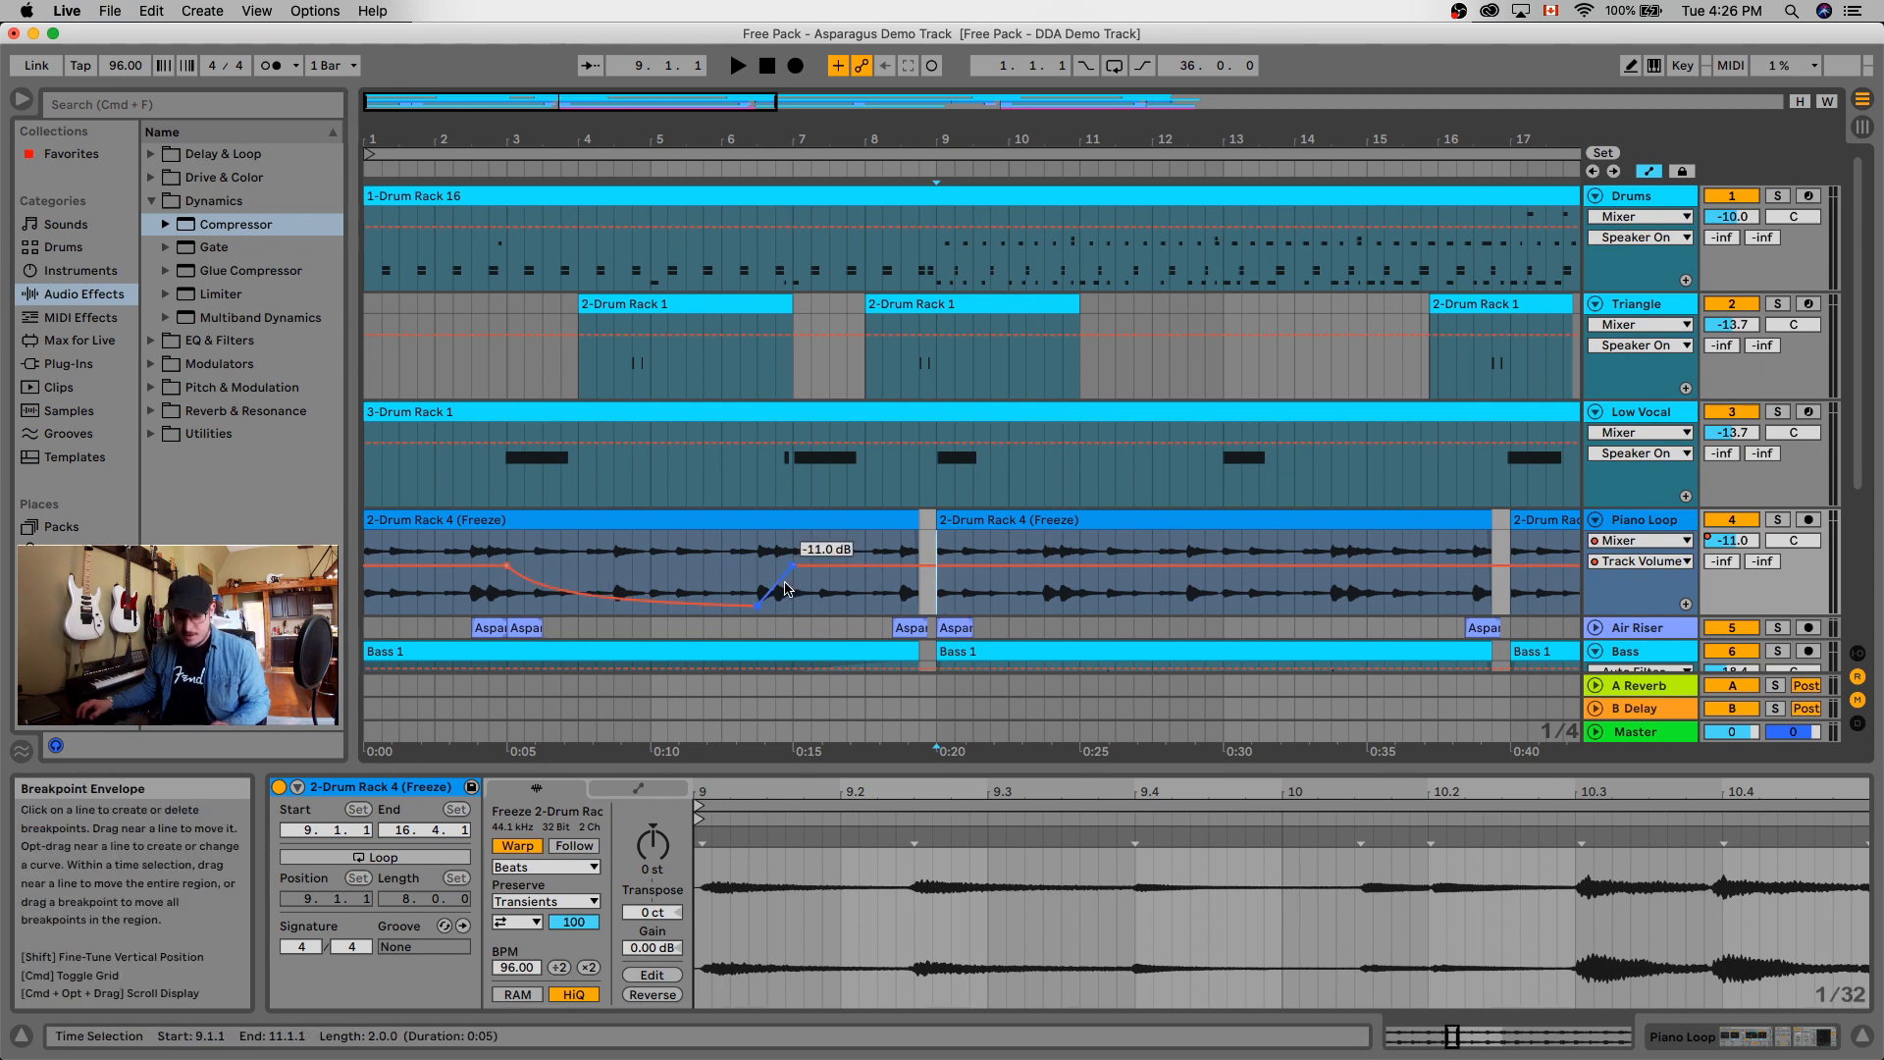
drag(785, 588, 793, 565)
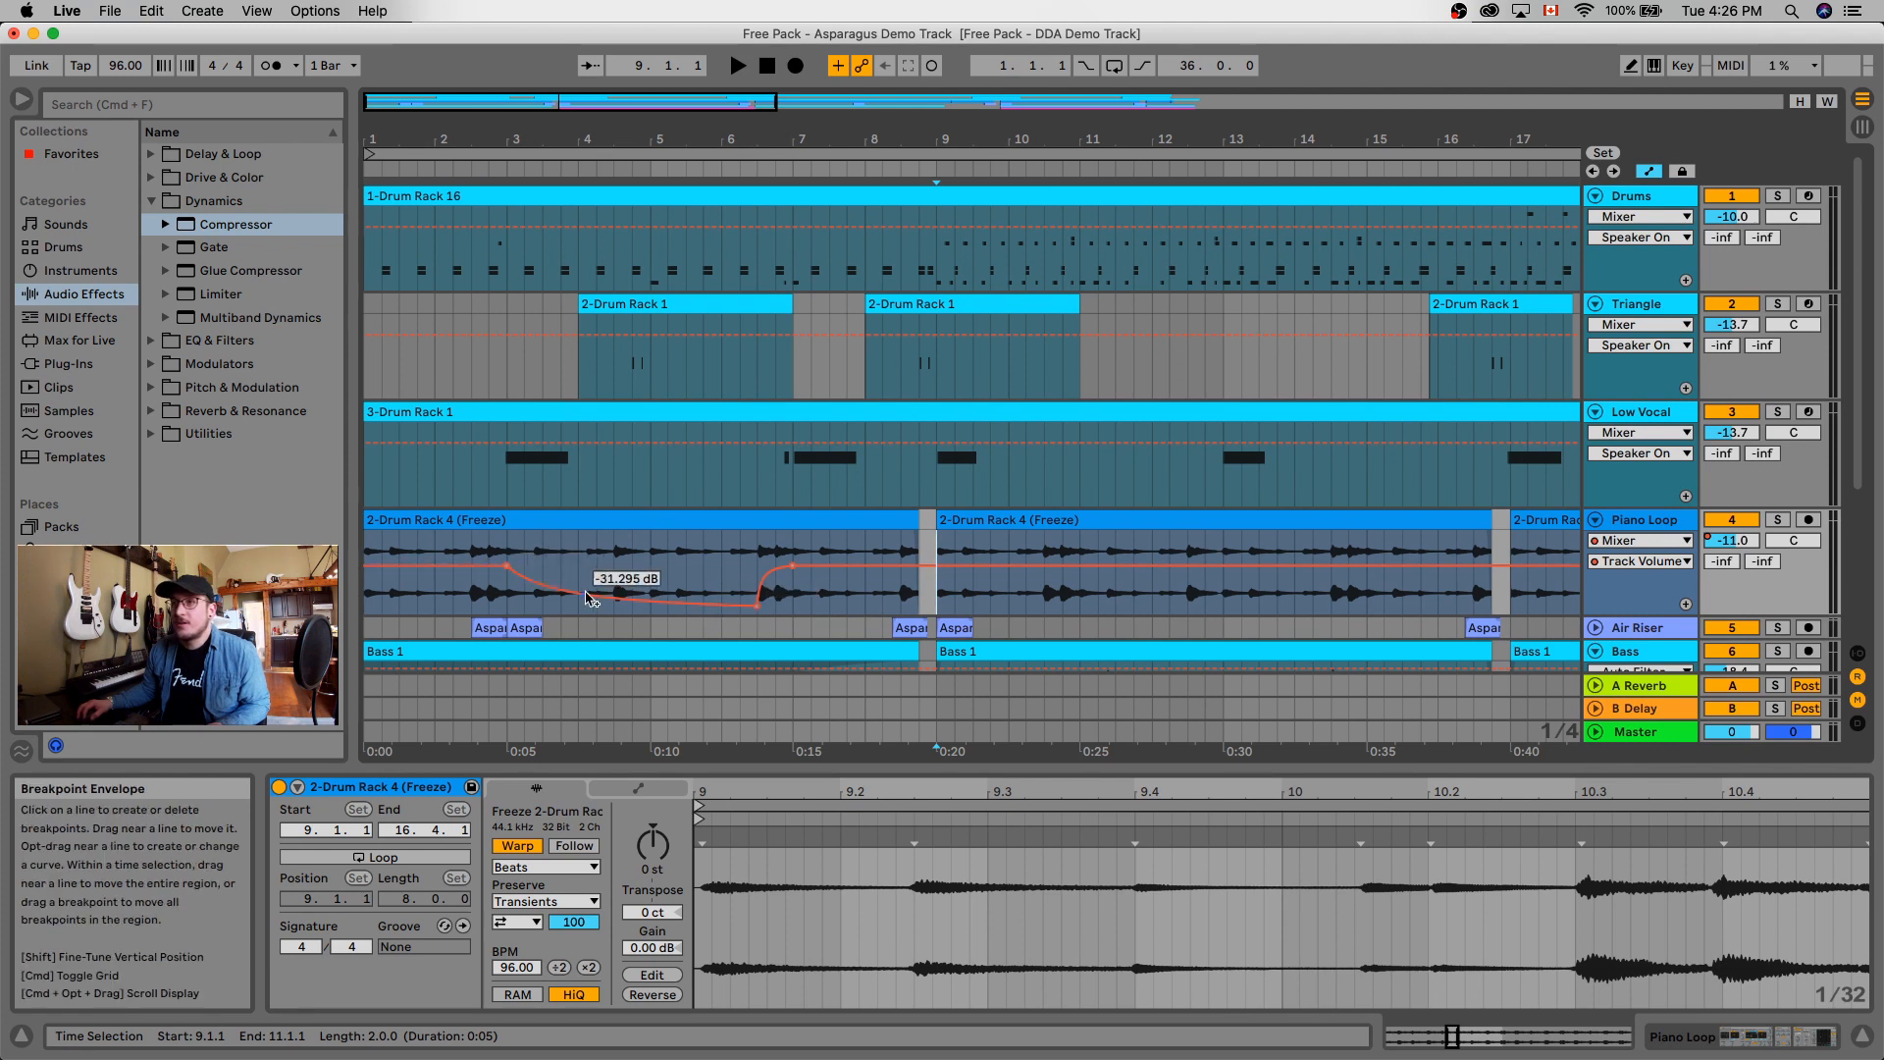
drag(756, 600, 760, 610)
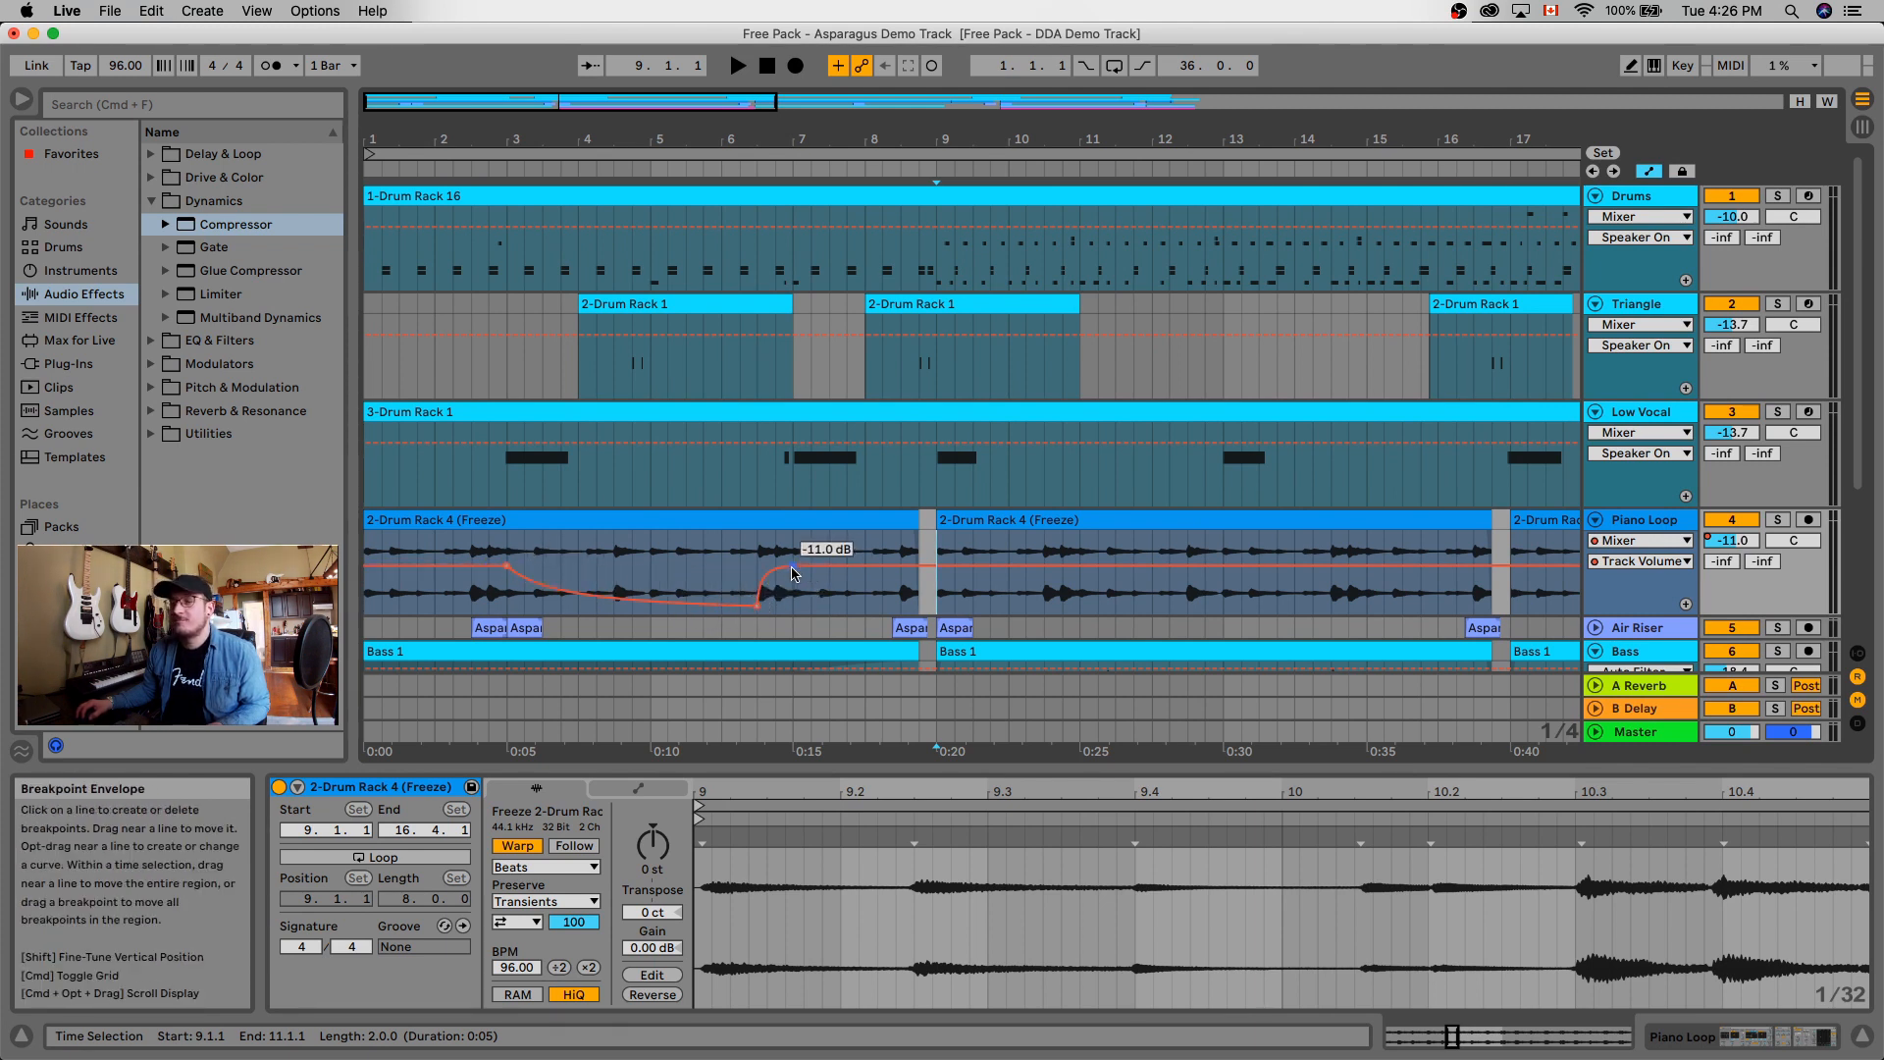
Set the Piano Loop volume breakpoint at bar 7 to exactly -6 dB.
right_click(793, 573)
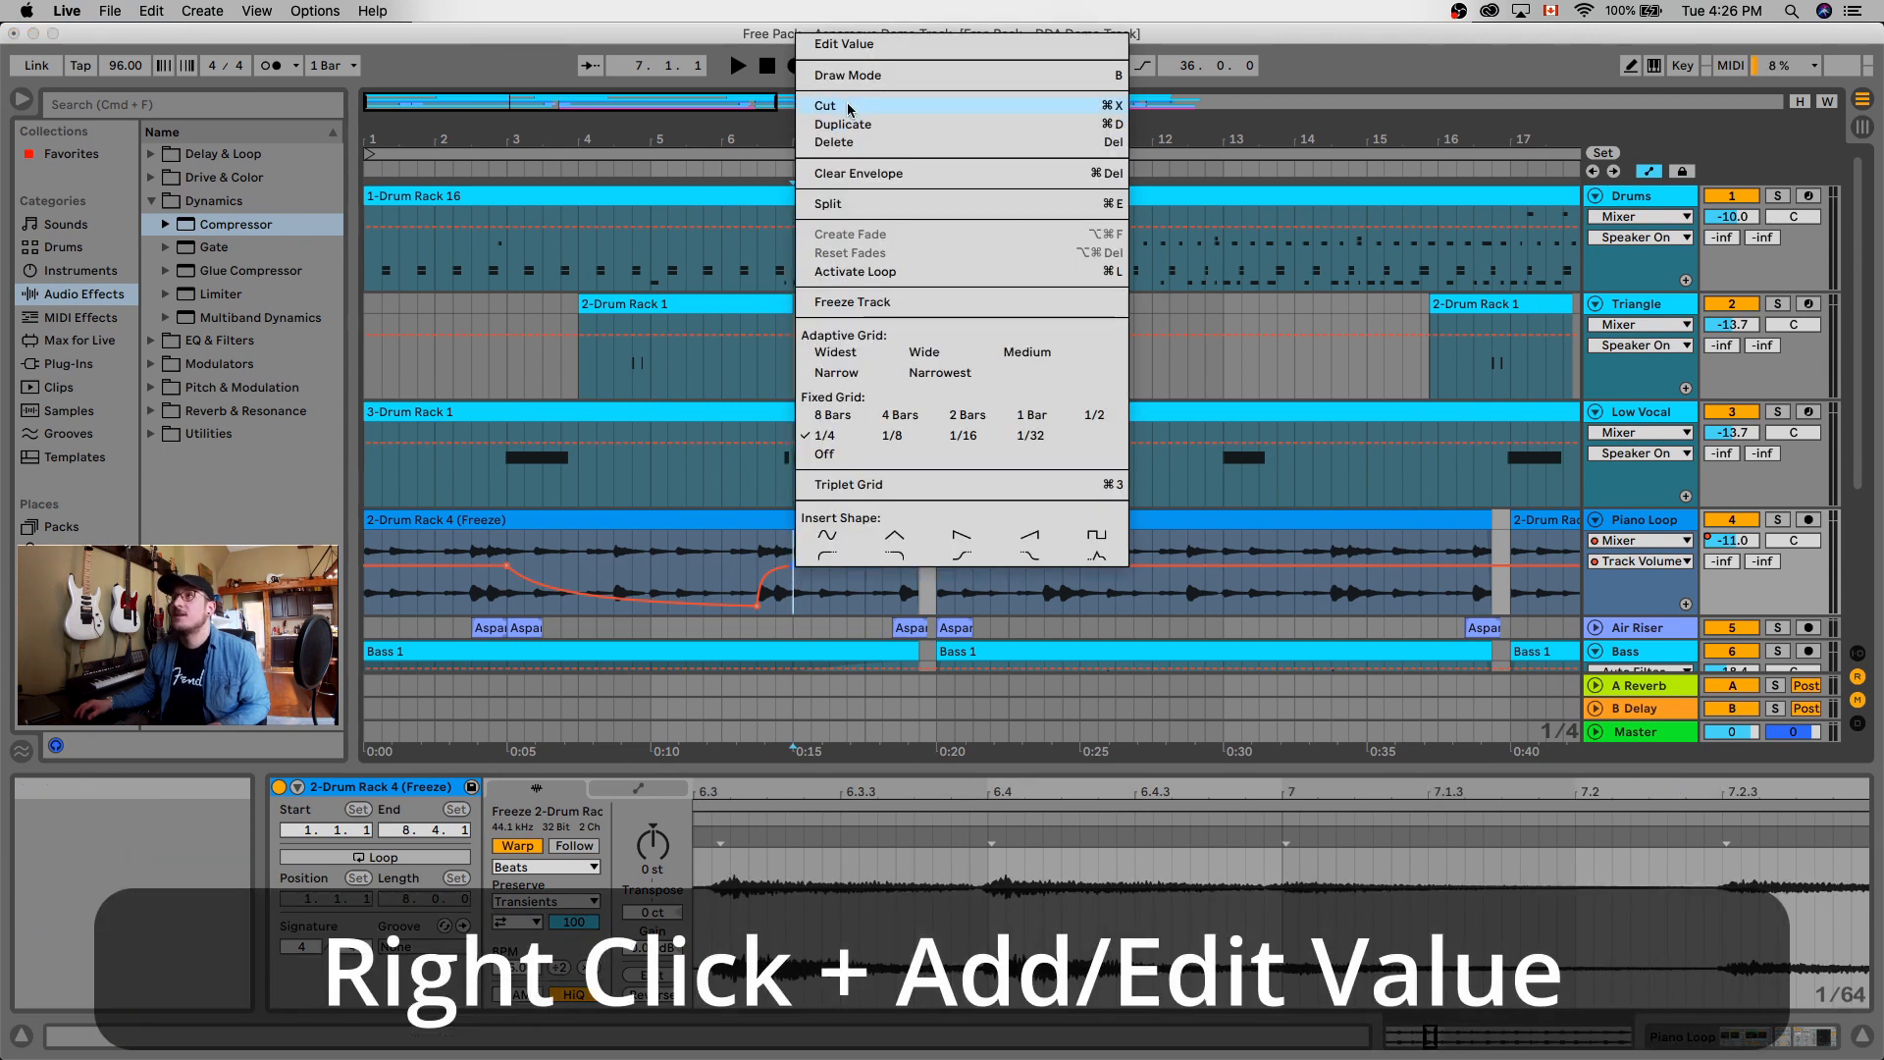
click(844, 44)
text(-6)
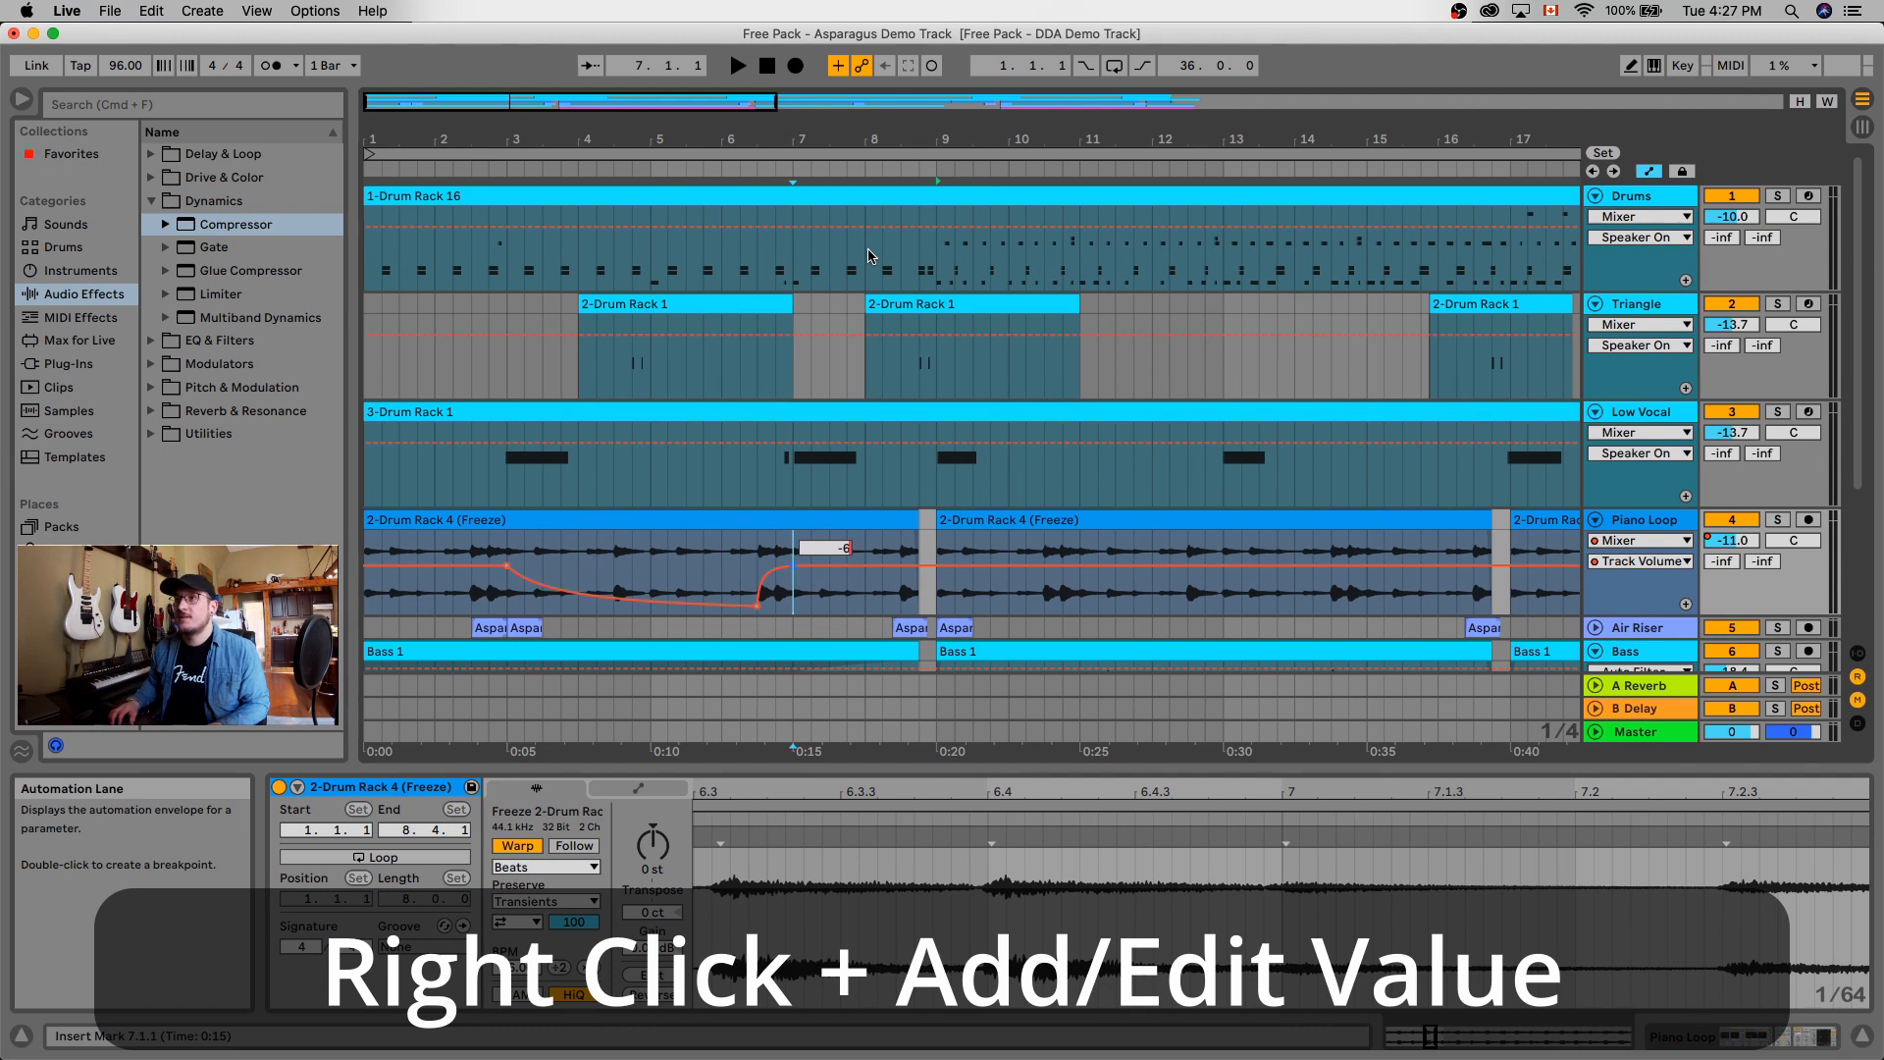
key(Return)
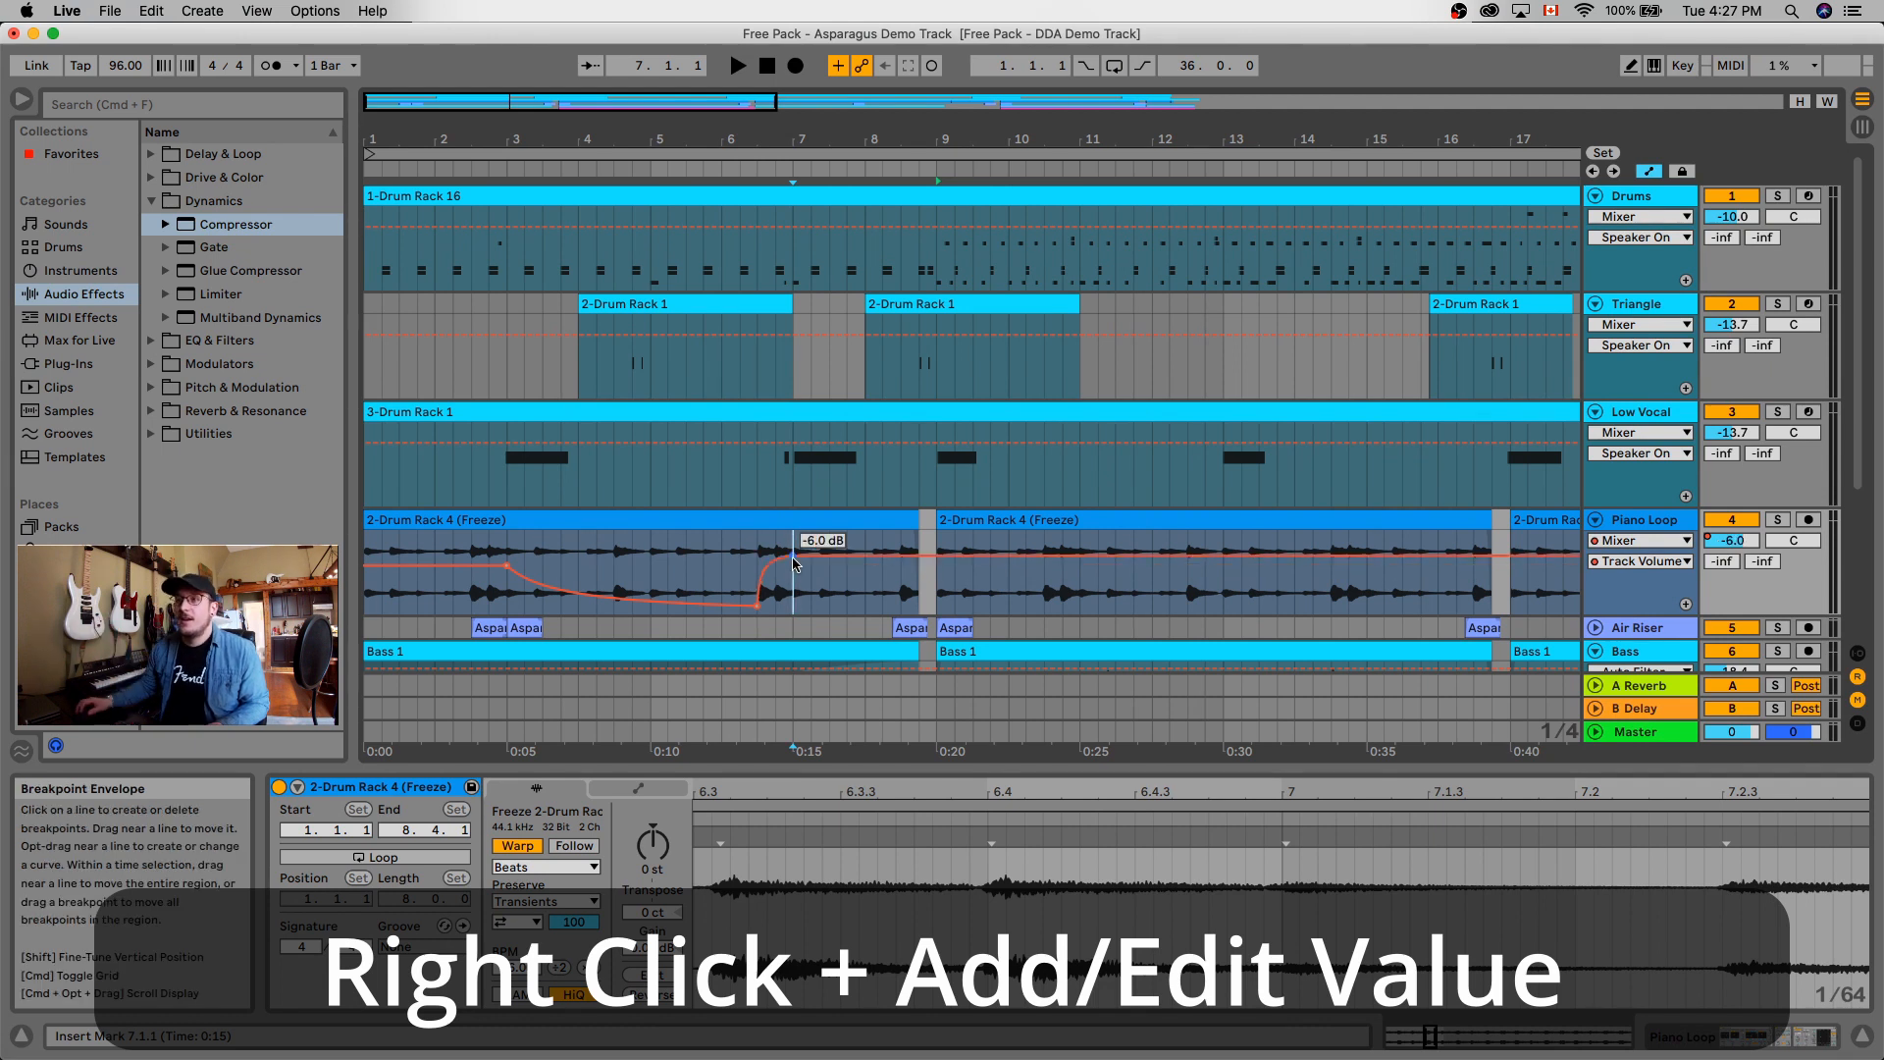
Add a volume breakpoint of -11.0 dB at 7.4.1 on the Piano Loop envelope.
click(848, 556)
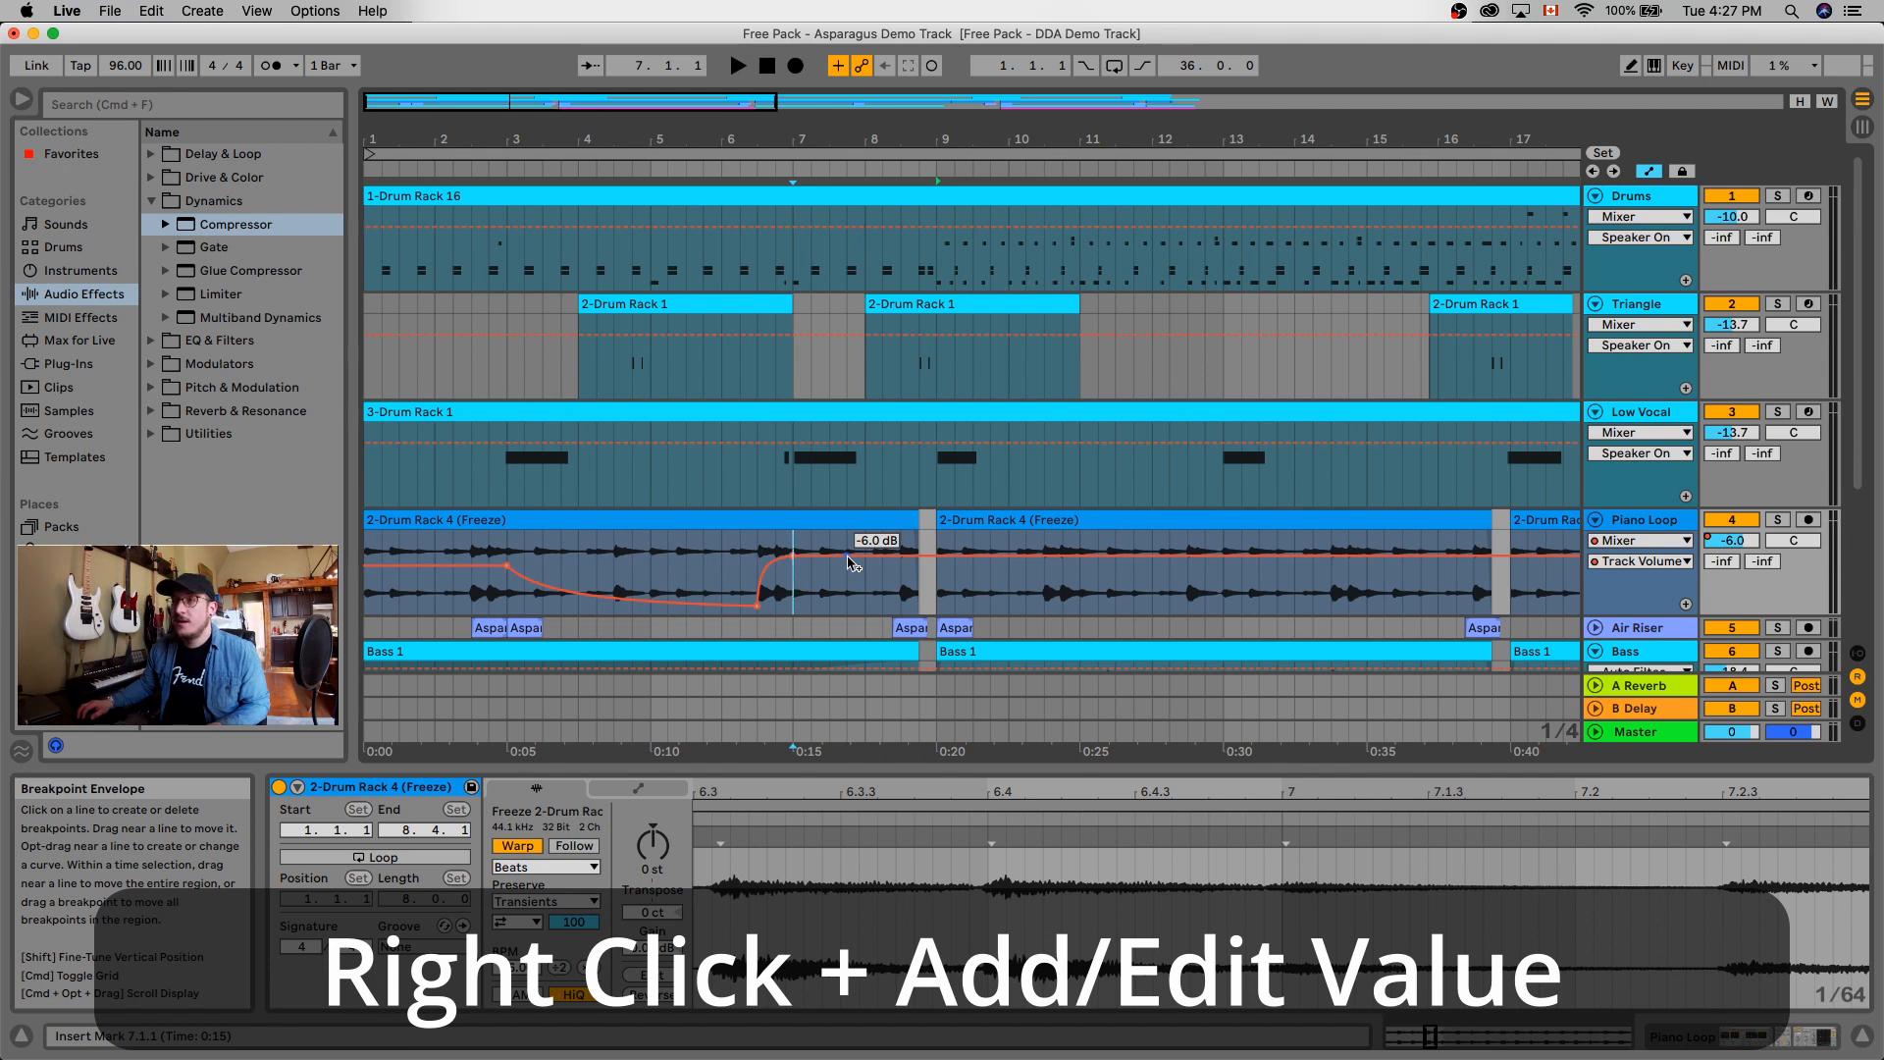
right_click(849, 562)
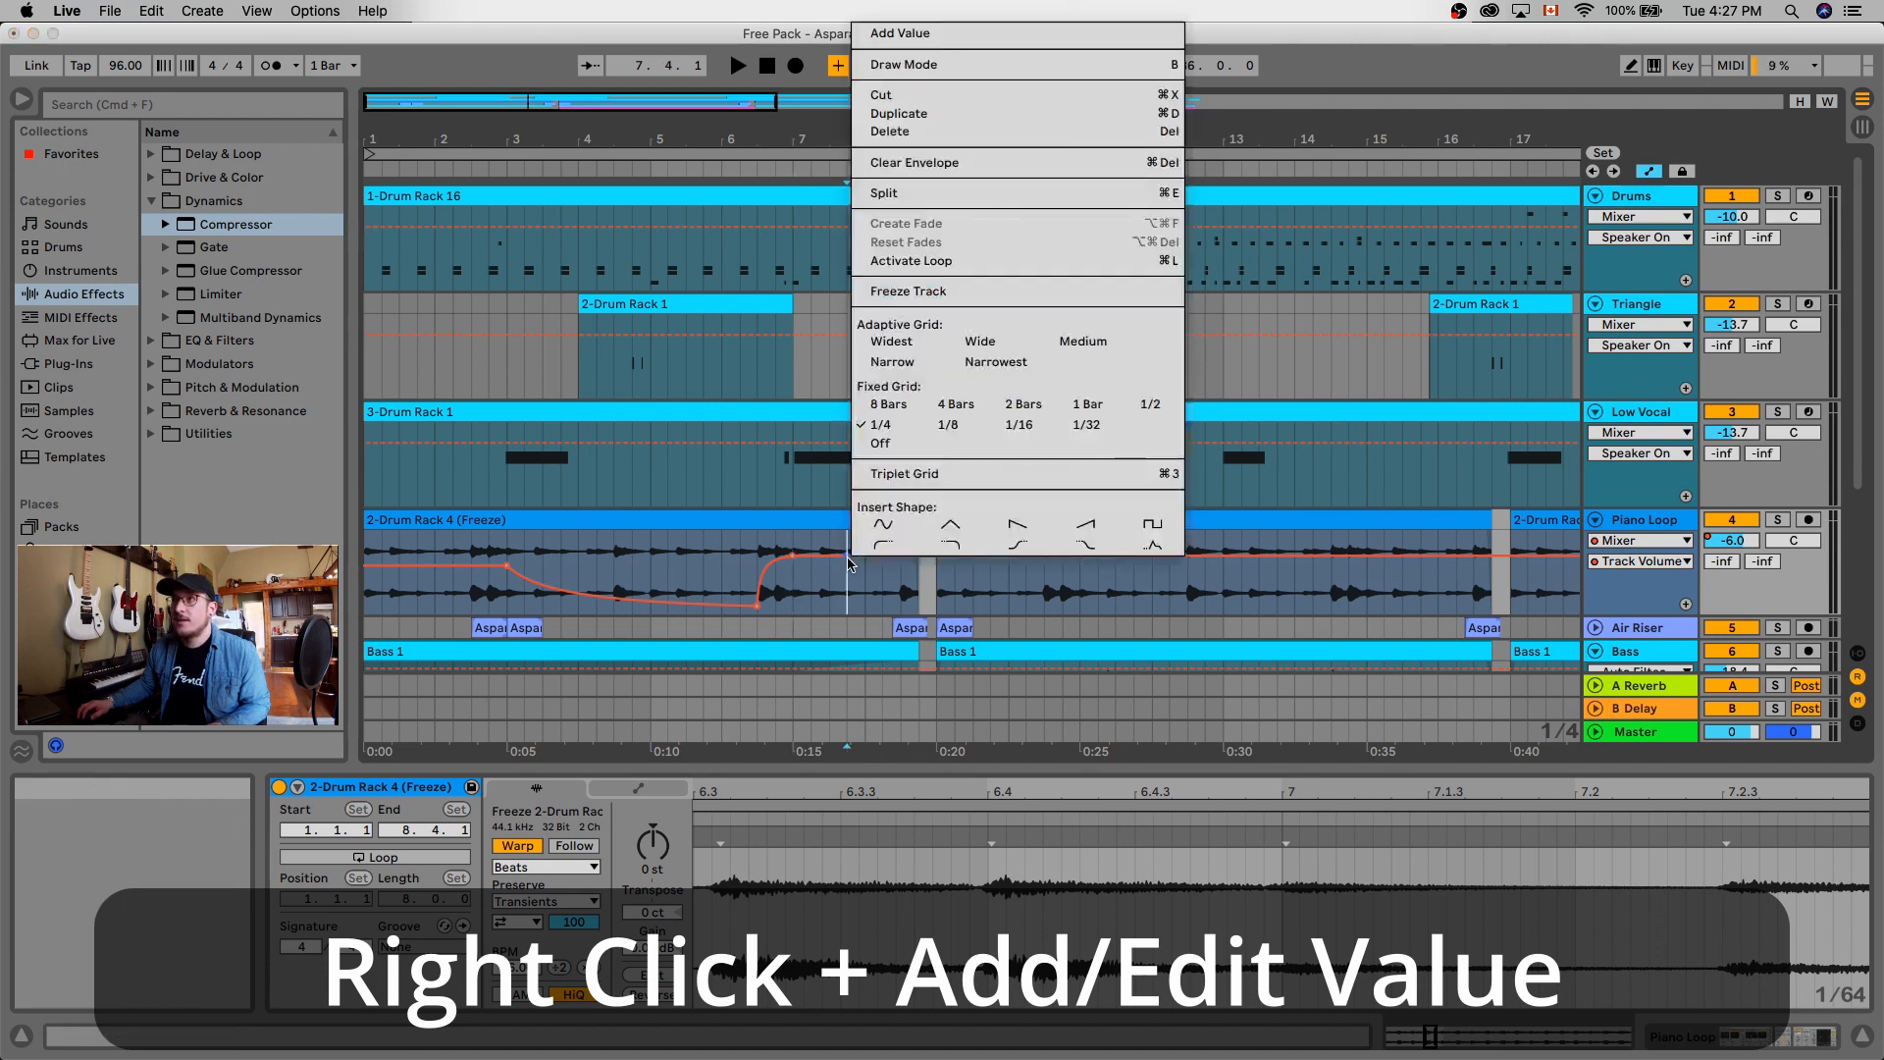
click(967, 35)
text(-11.0 dB)
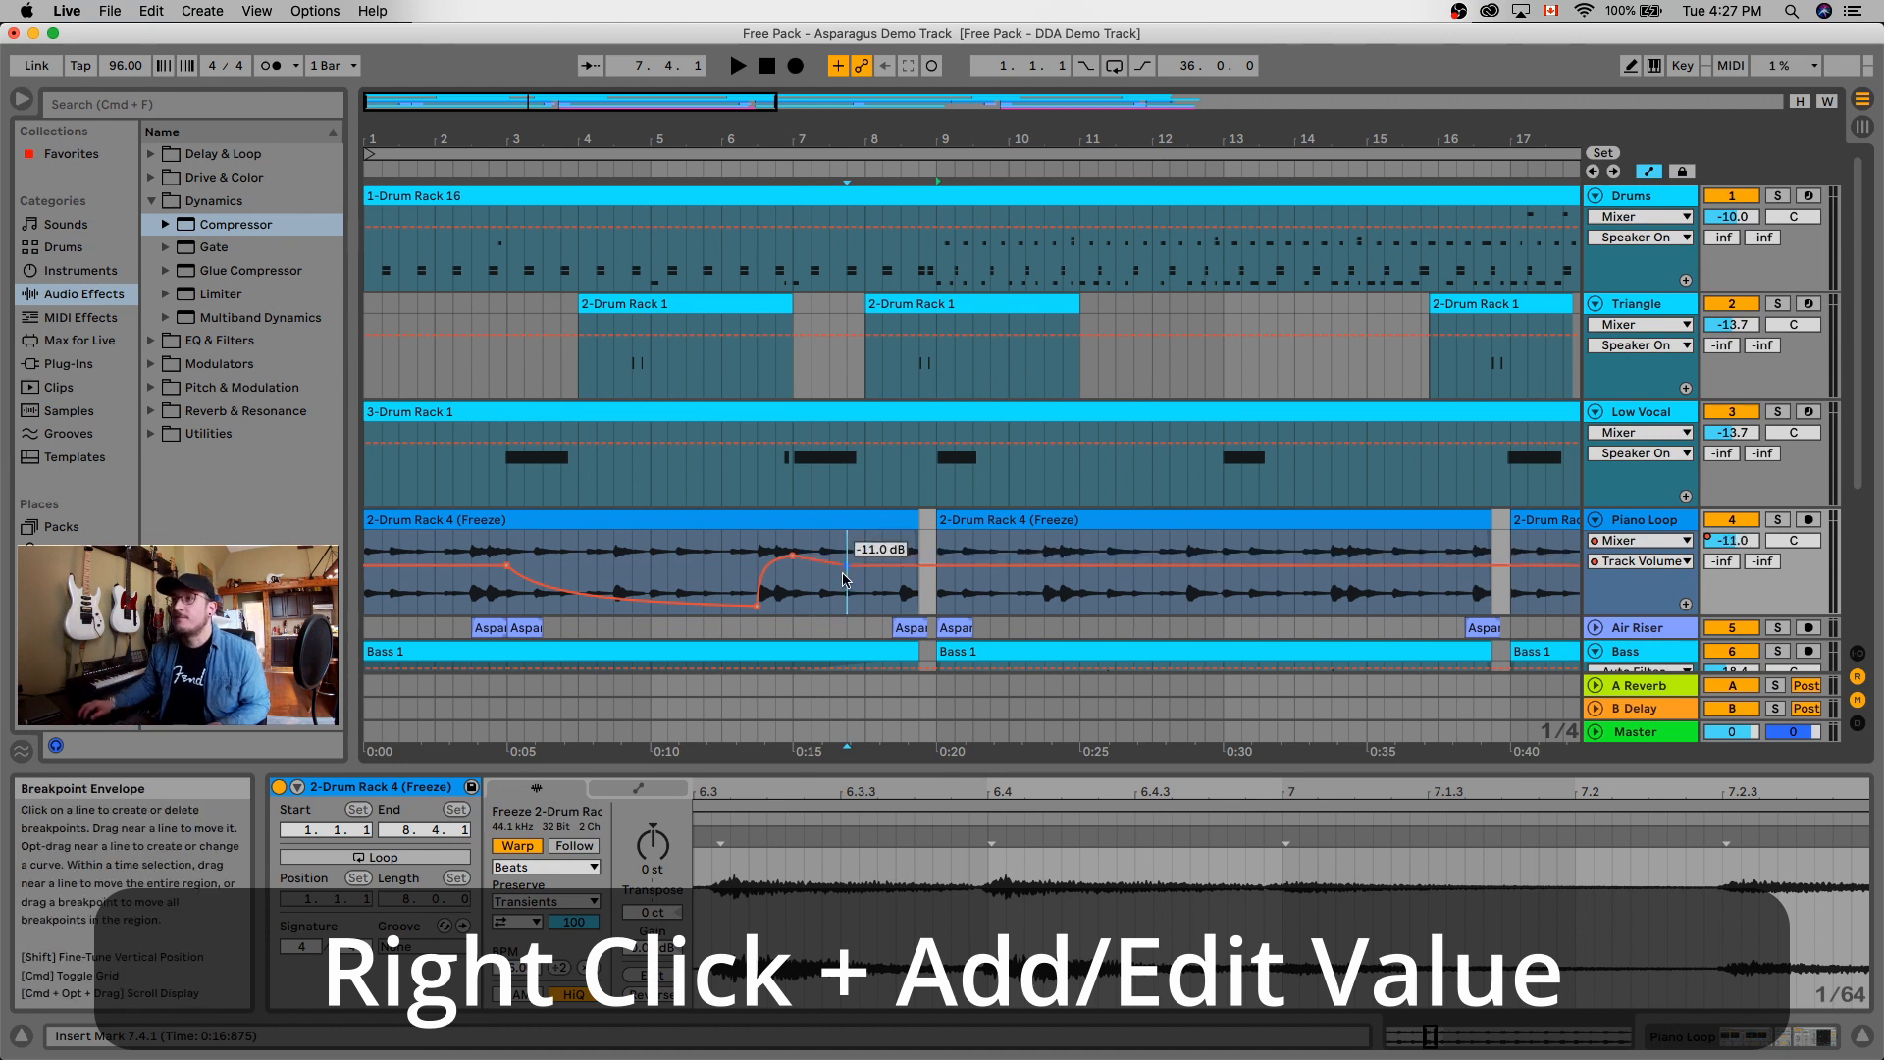
key(Return)
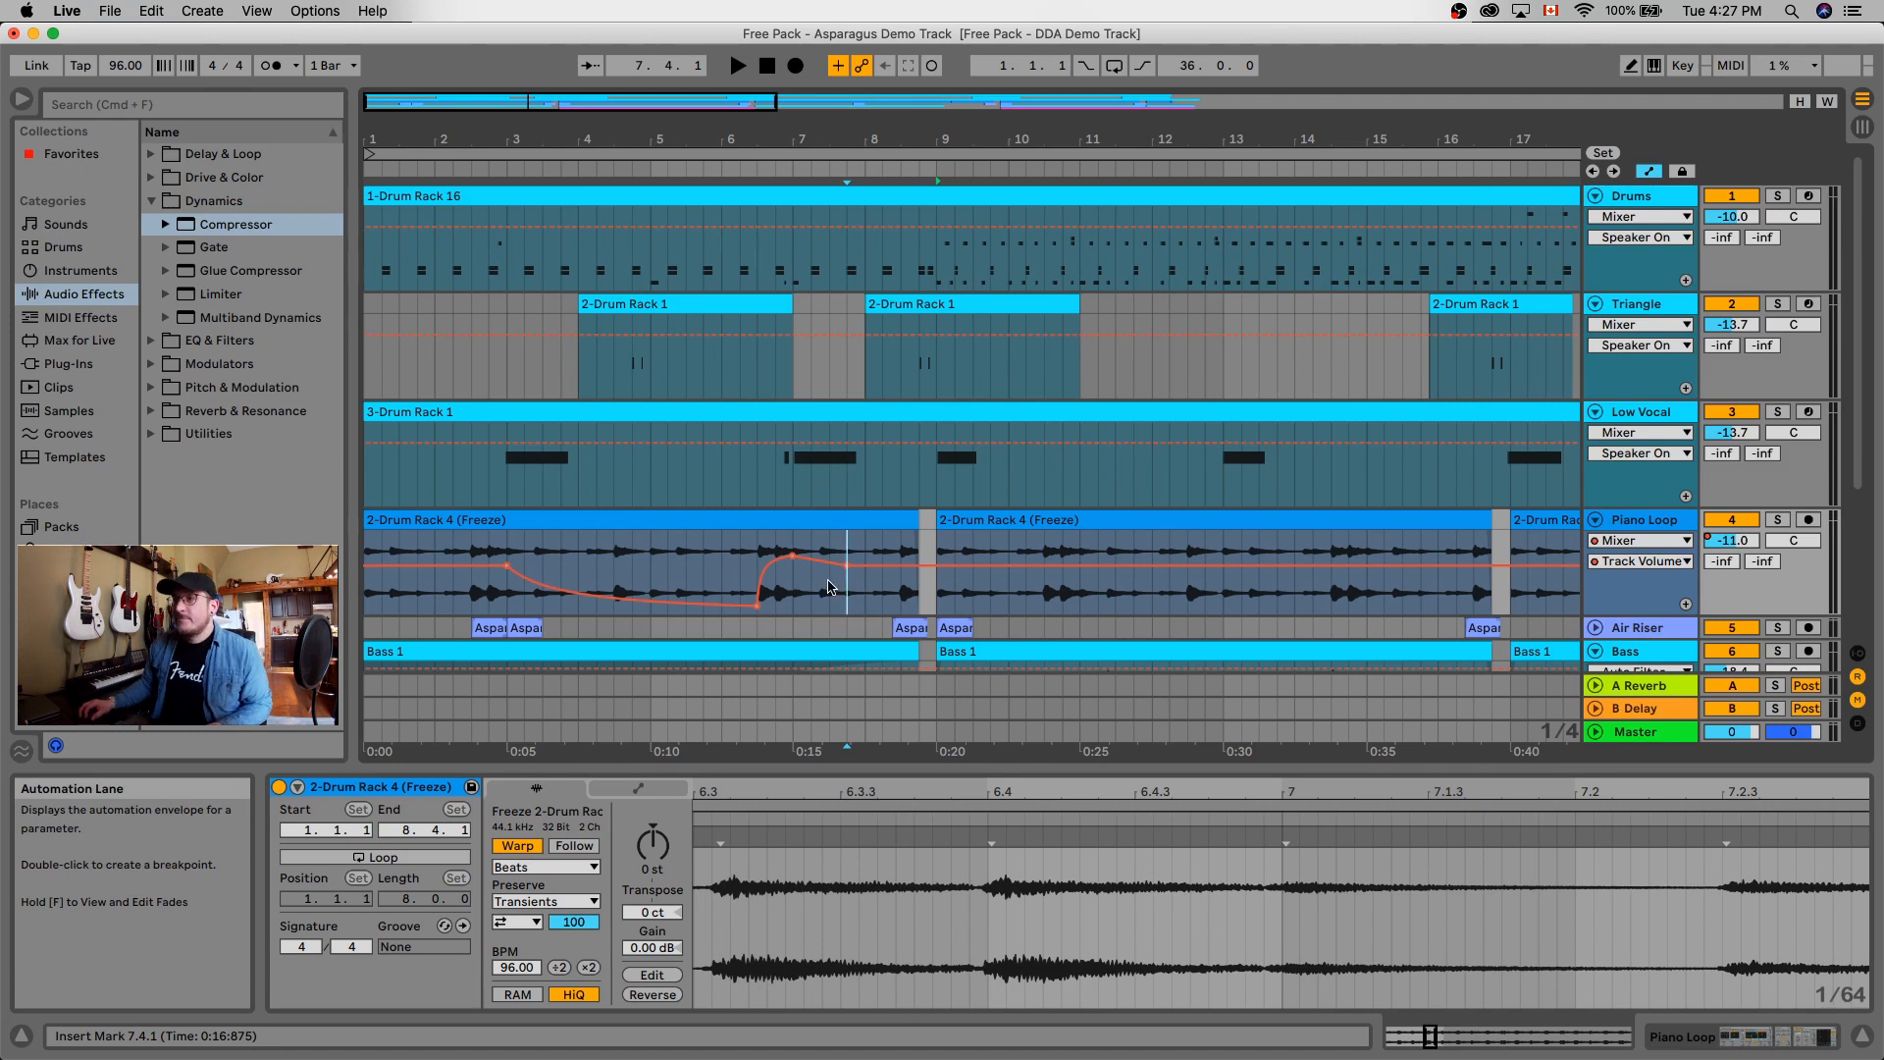
Select bars 9 to 11 on the Piano Loop track and insert a sine shape into its volume automation.
drag(938, 592, 1079, 584)
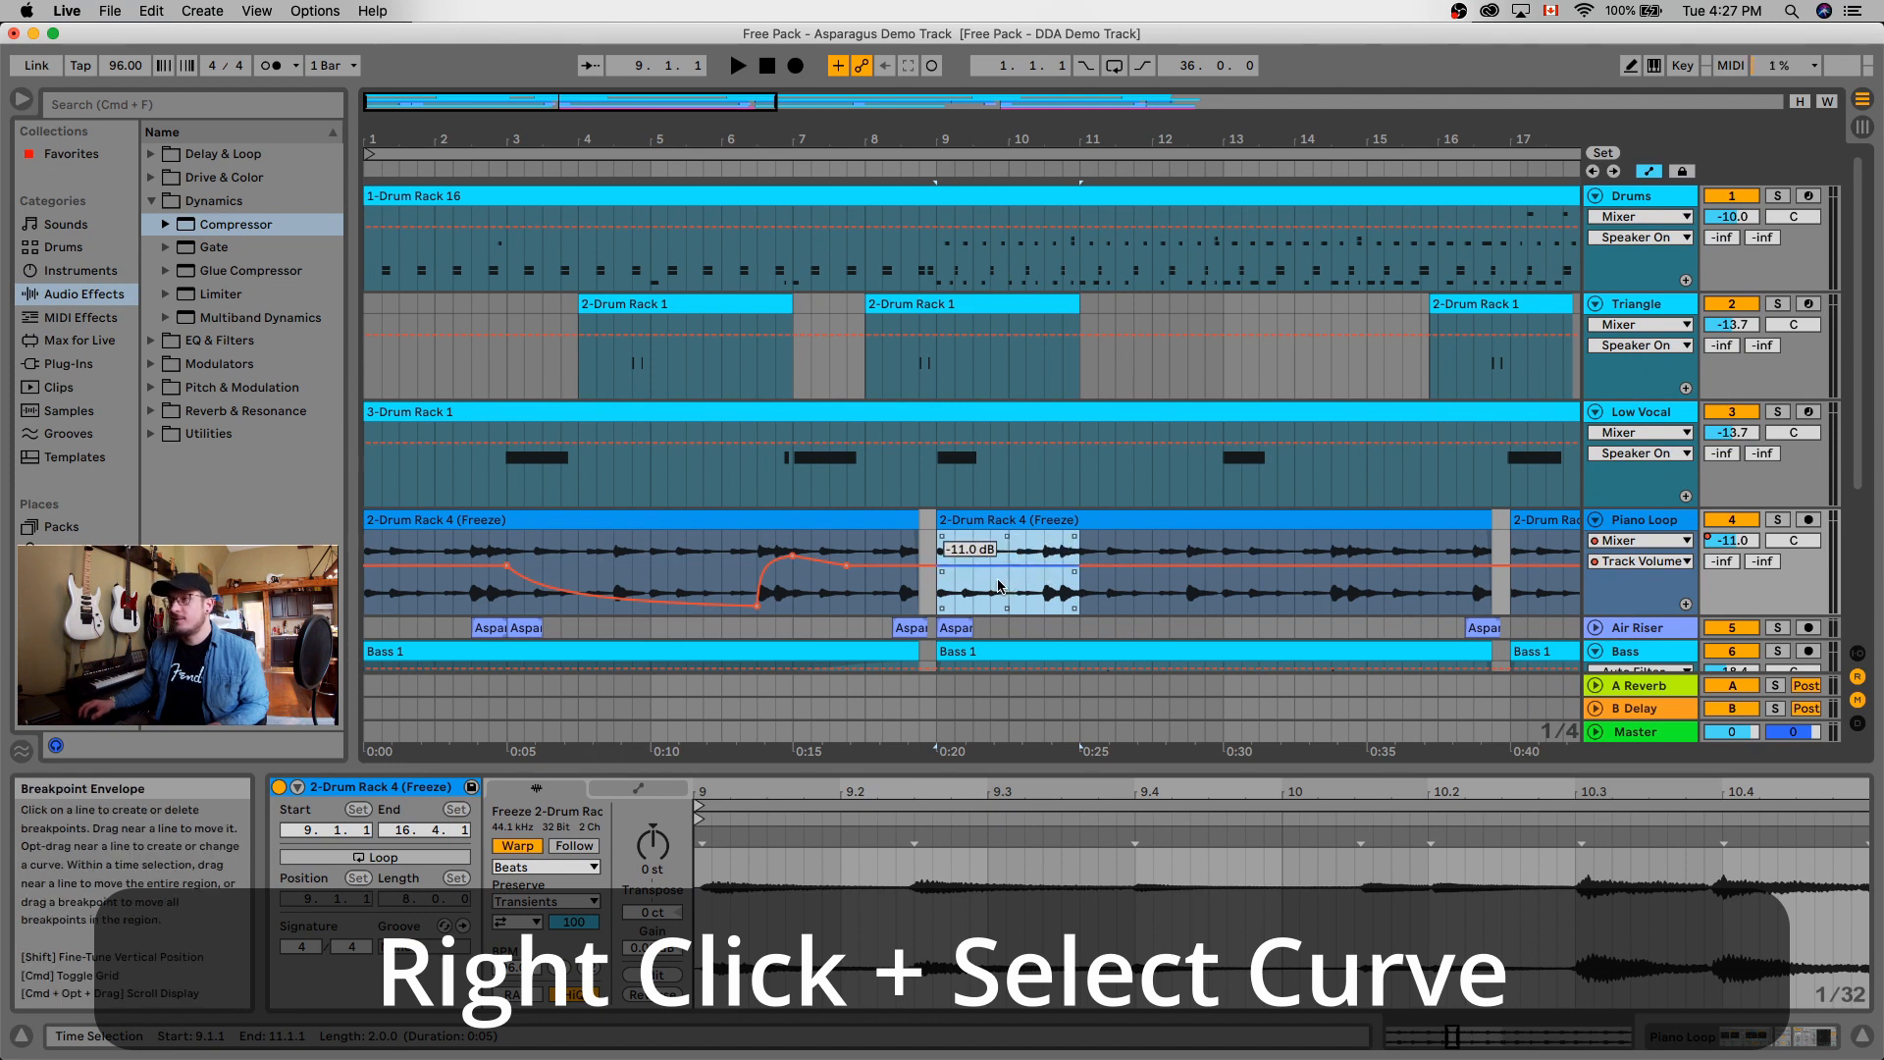
right_click(1000, 585)
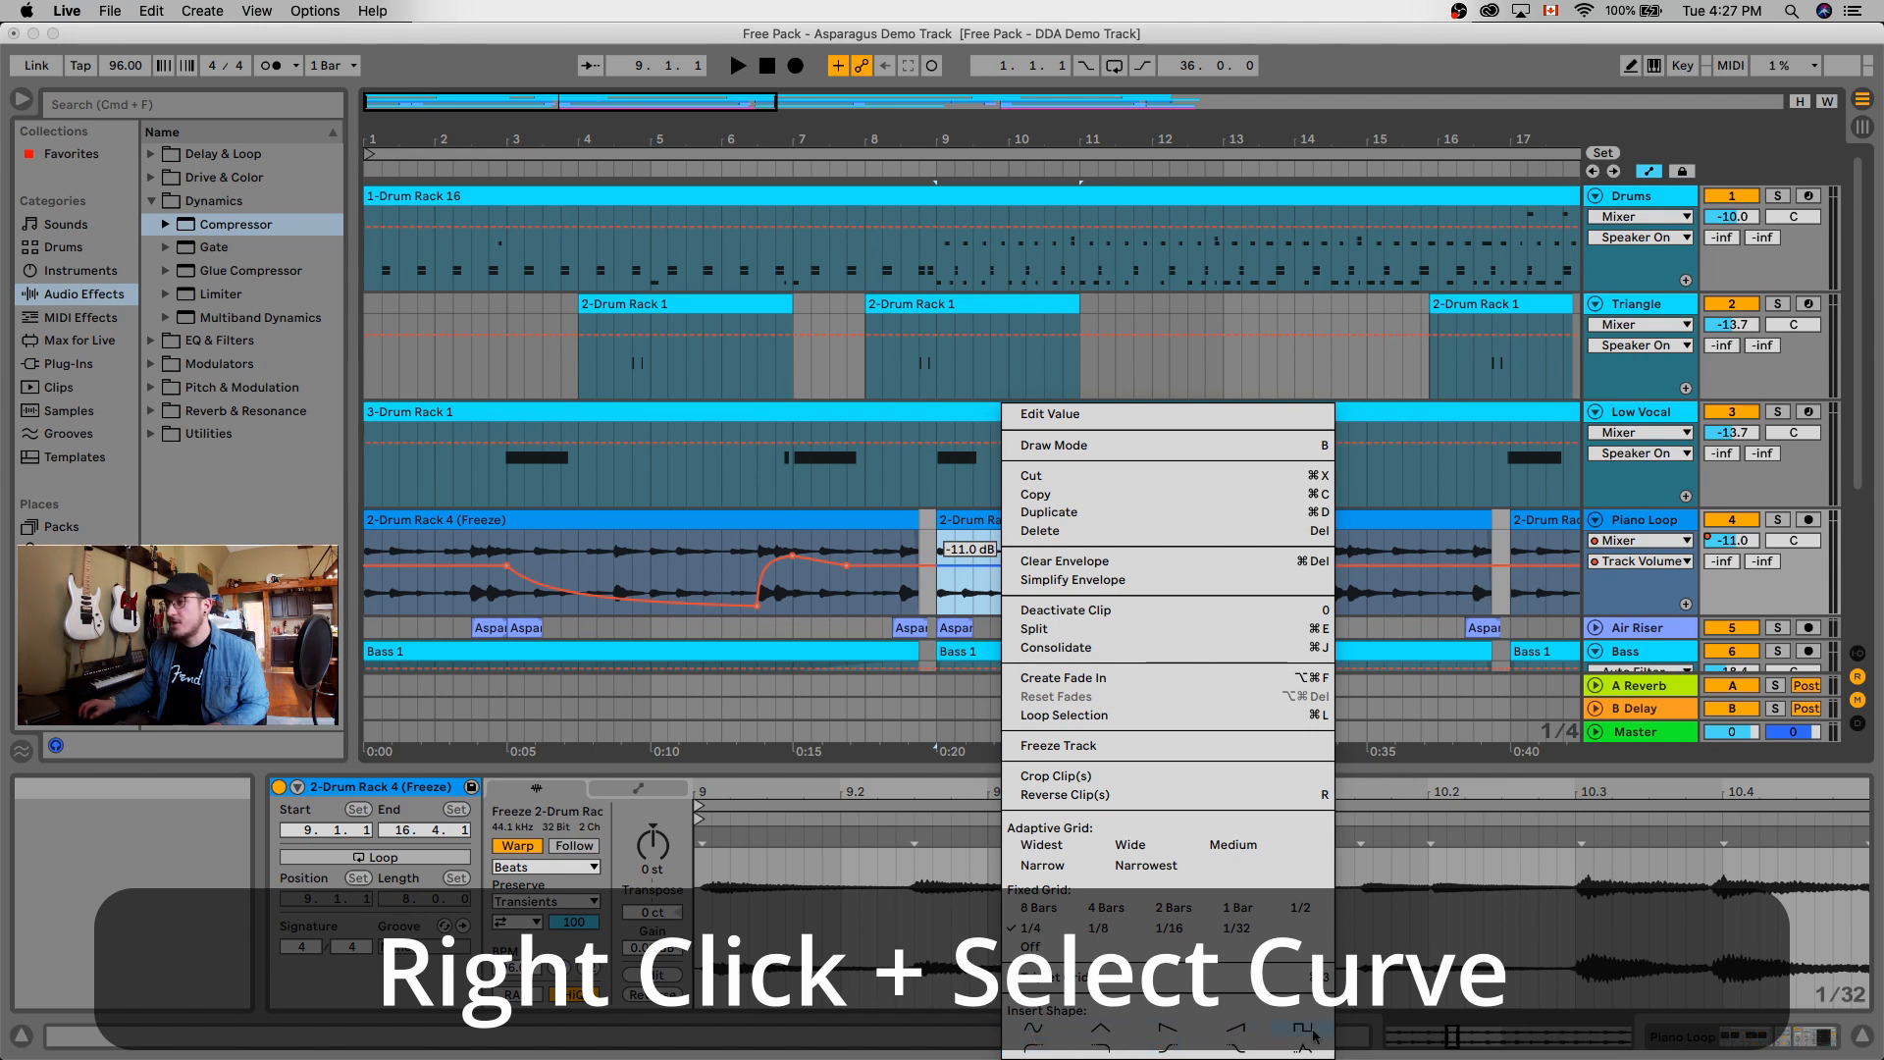
click(1041, 1030)
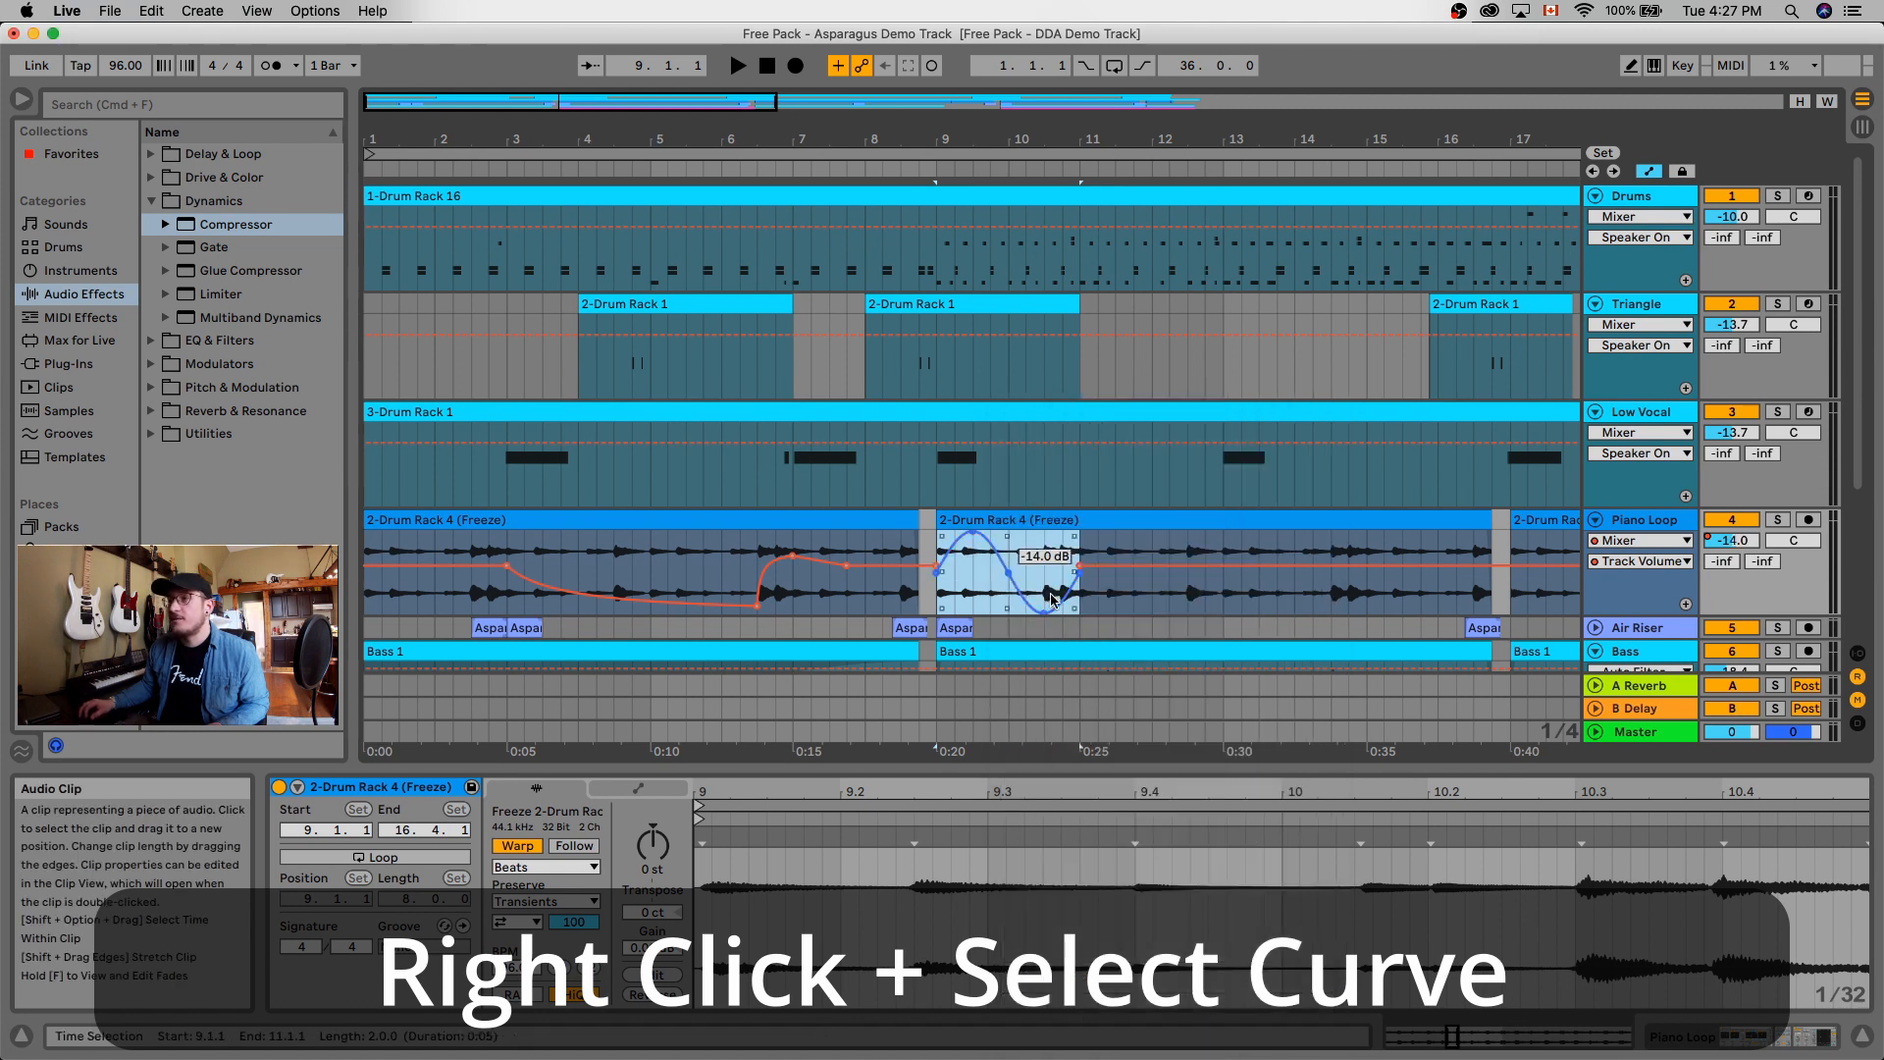
Replace the shape over bars 9 to 11 in turn with a triangle, a falling ramp, an ADSR shape and finally a curved rise.
right_click(968, 552)
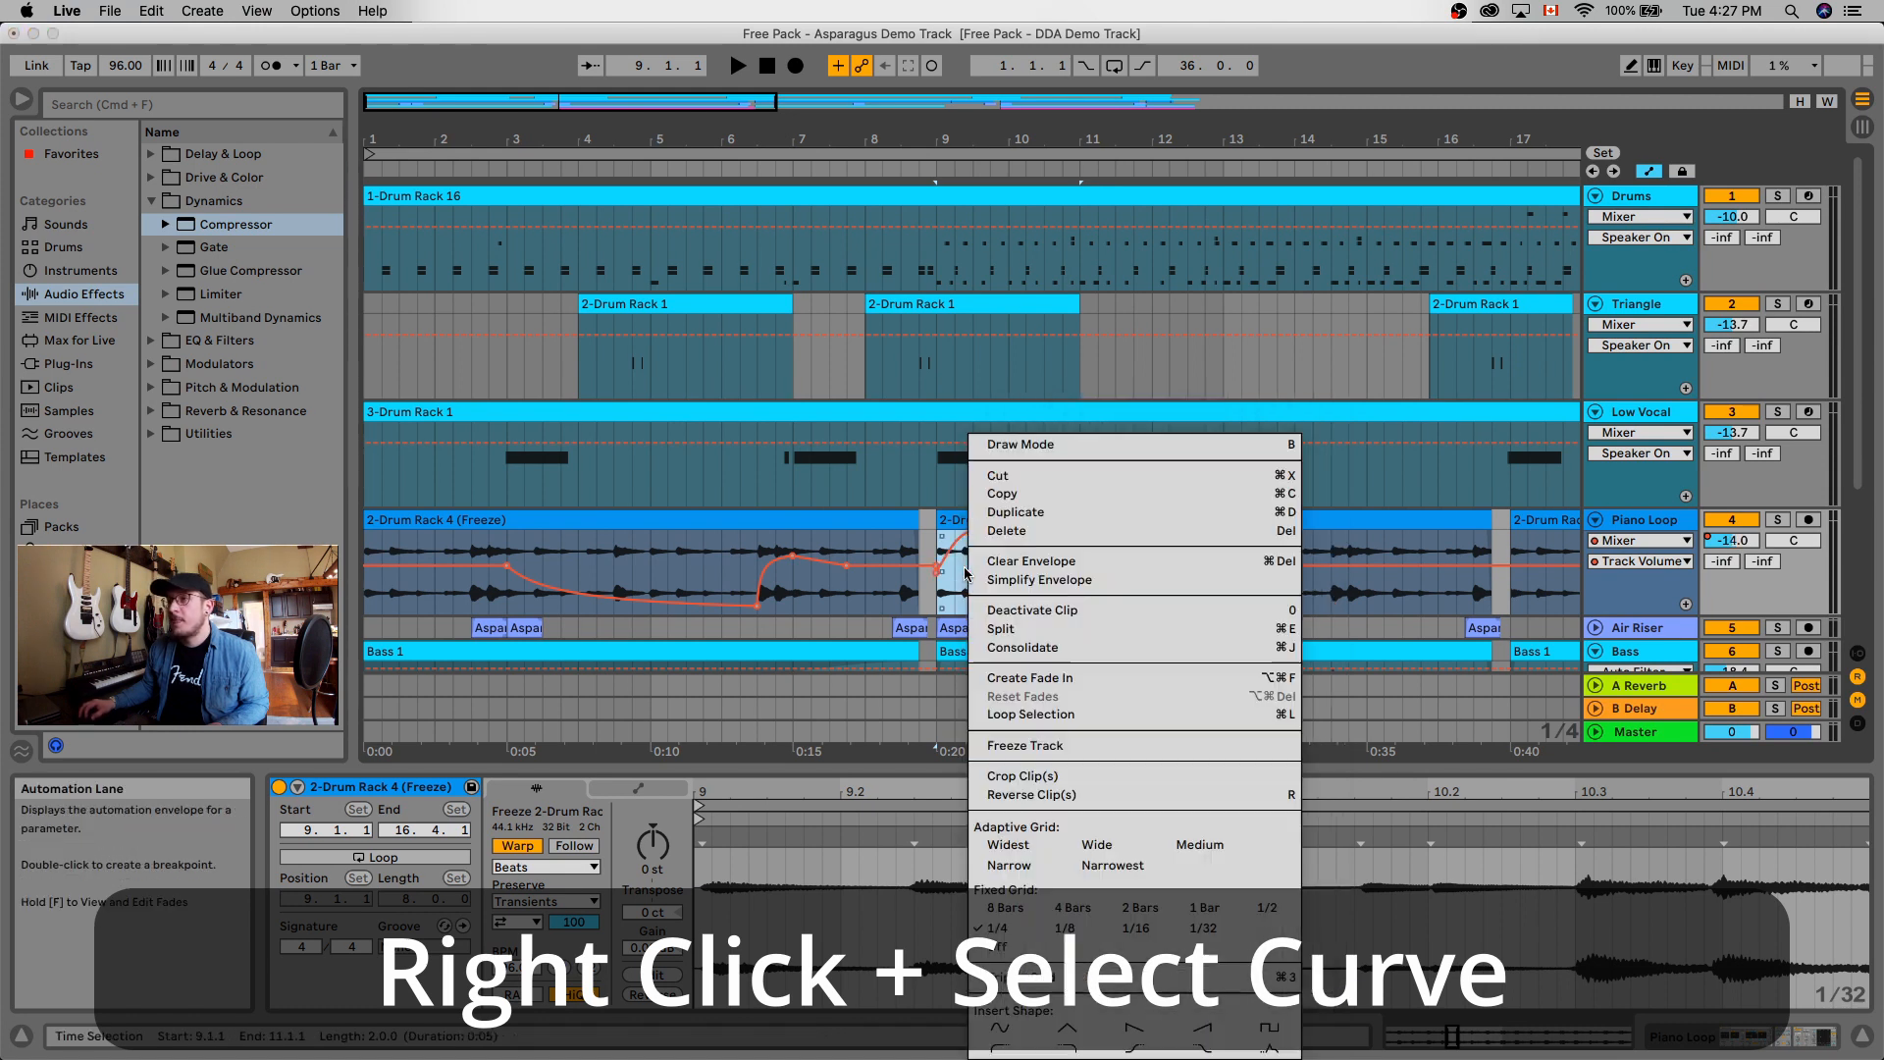
click(1065, 1030)
right_click(1016, 554)
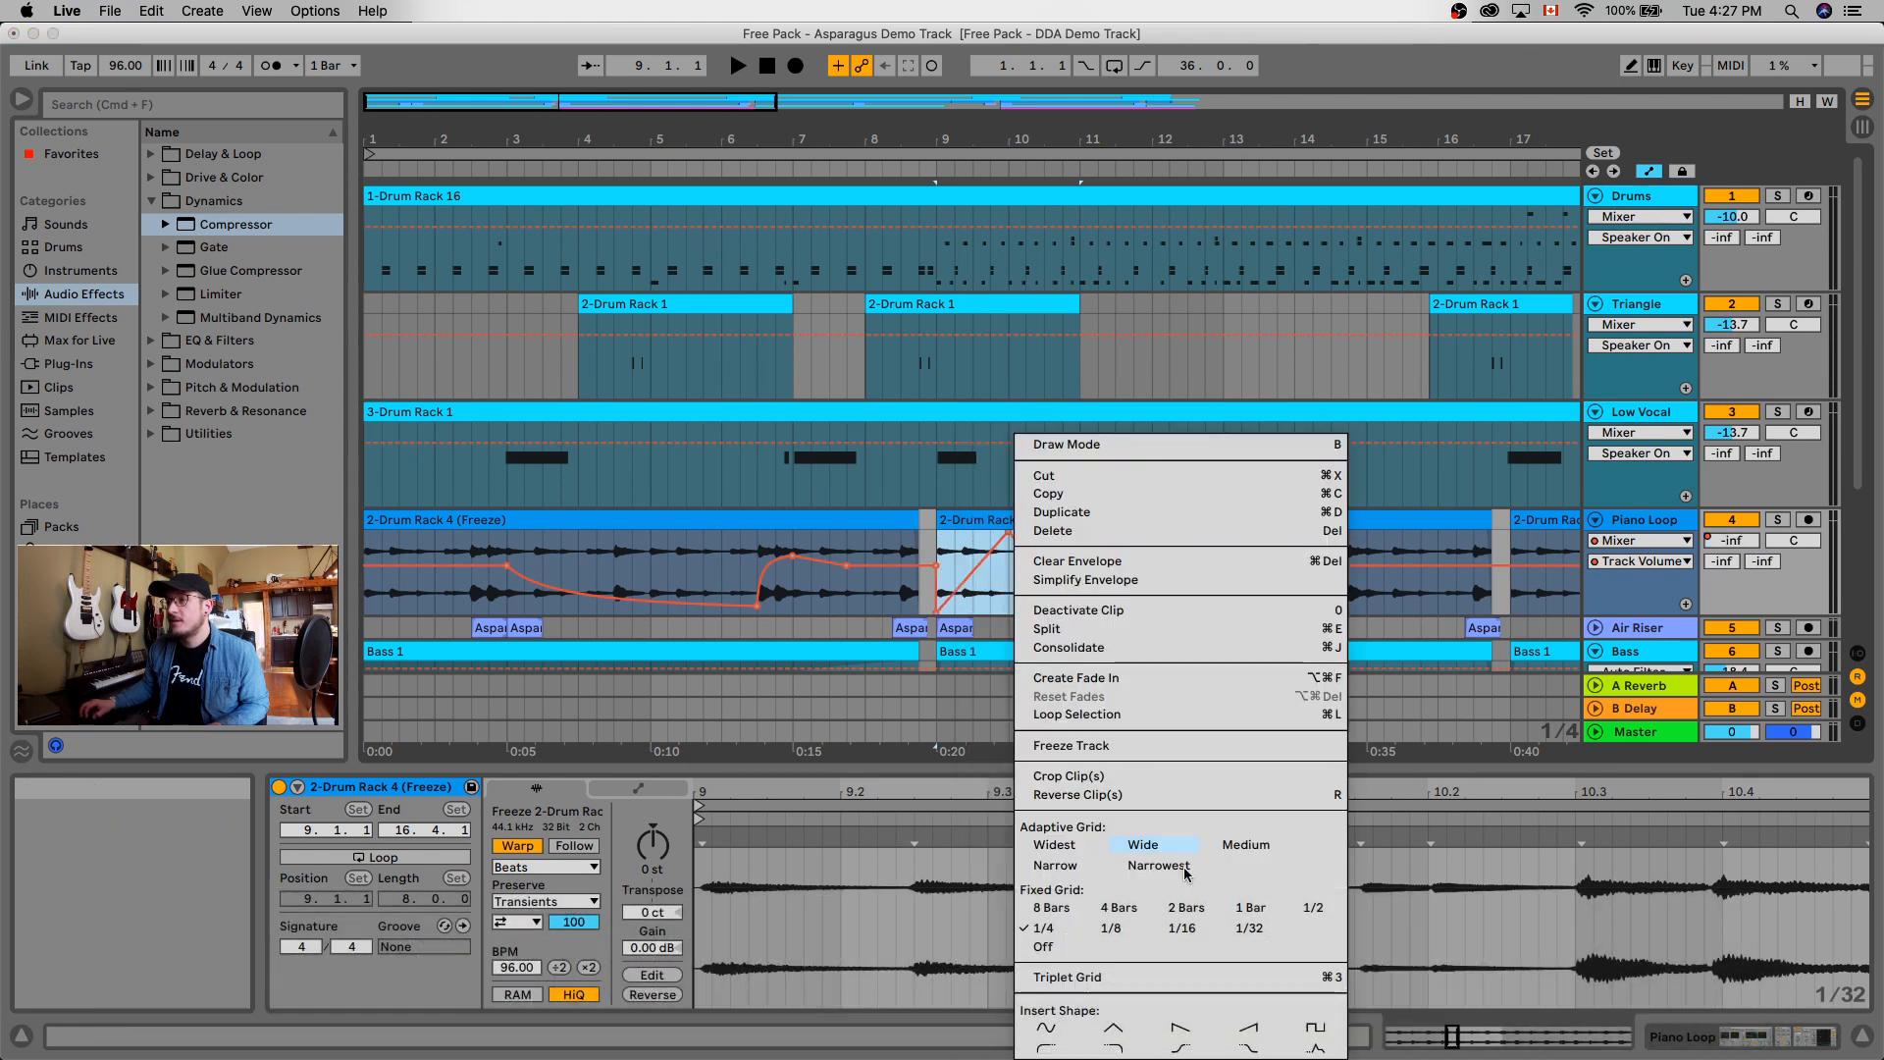
click(1180, 1030)
right_click(986, 600)
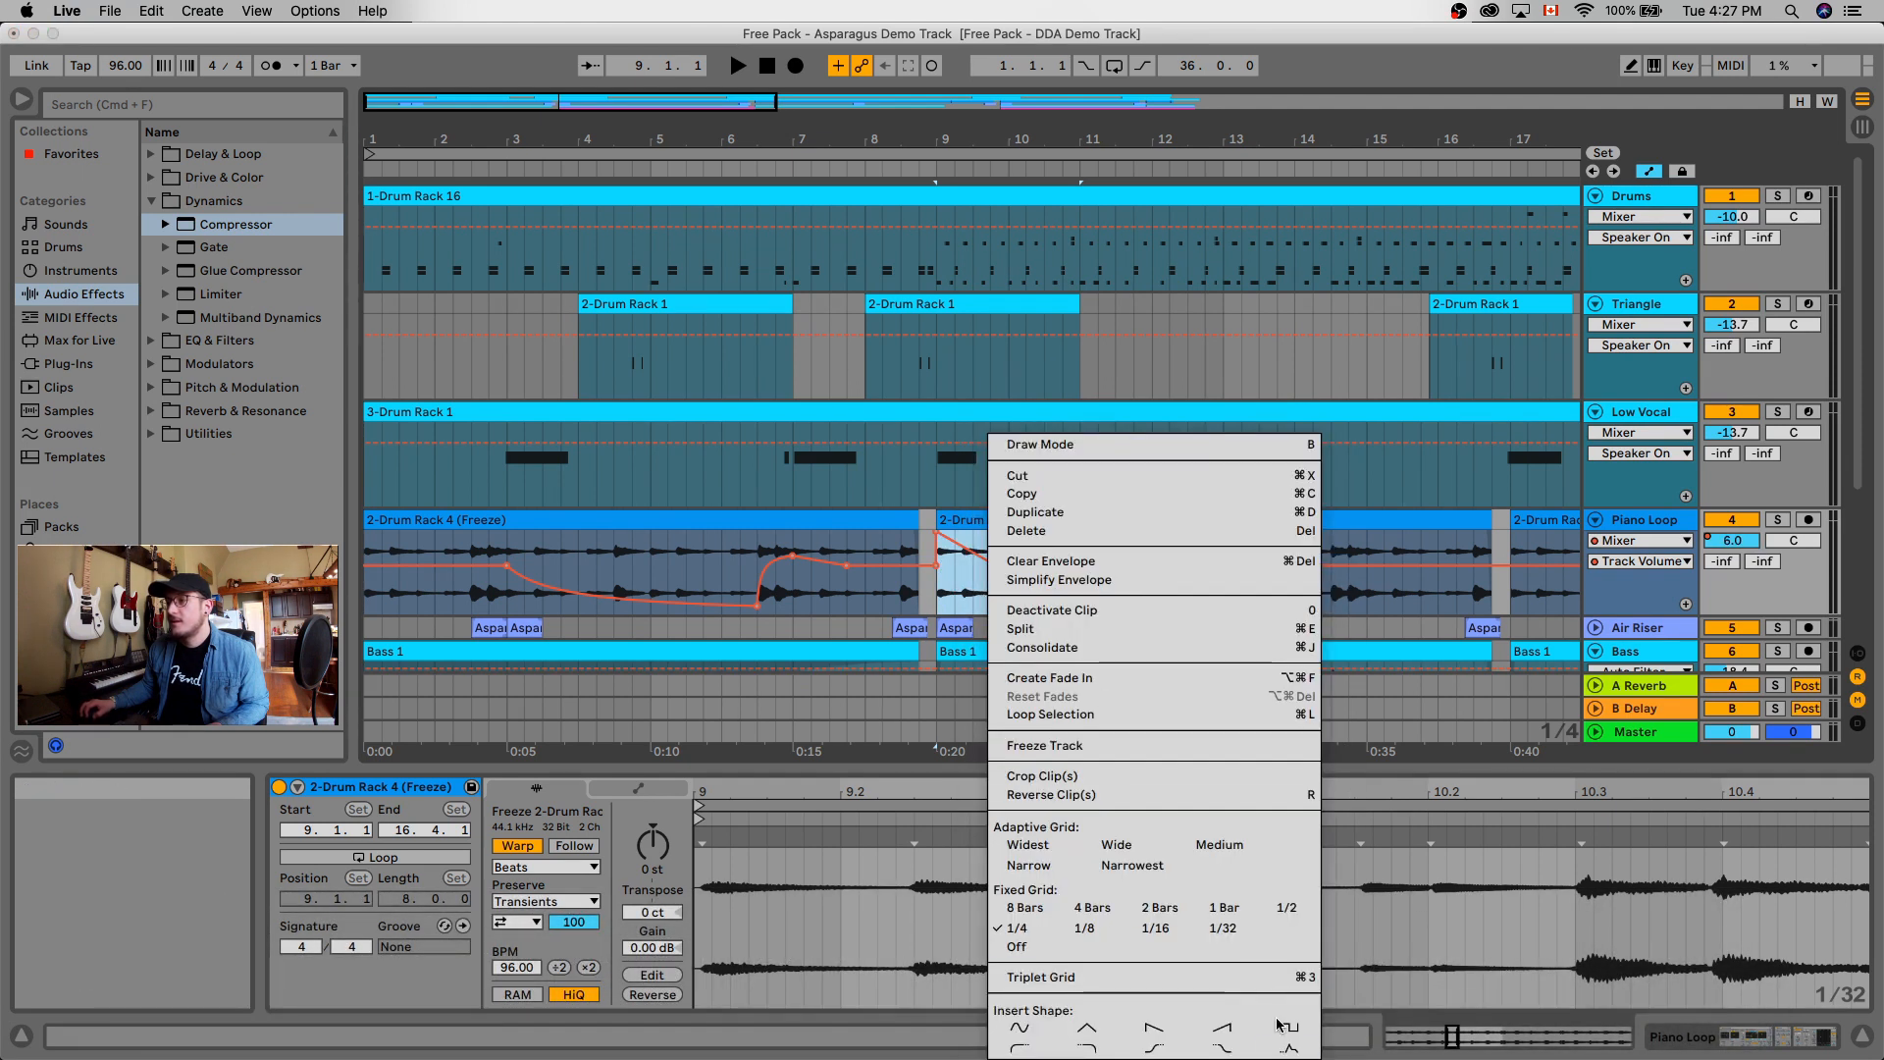
click(1291, 1052)
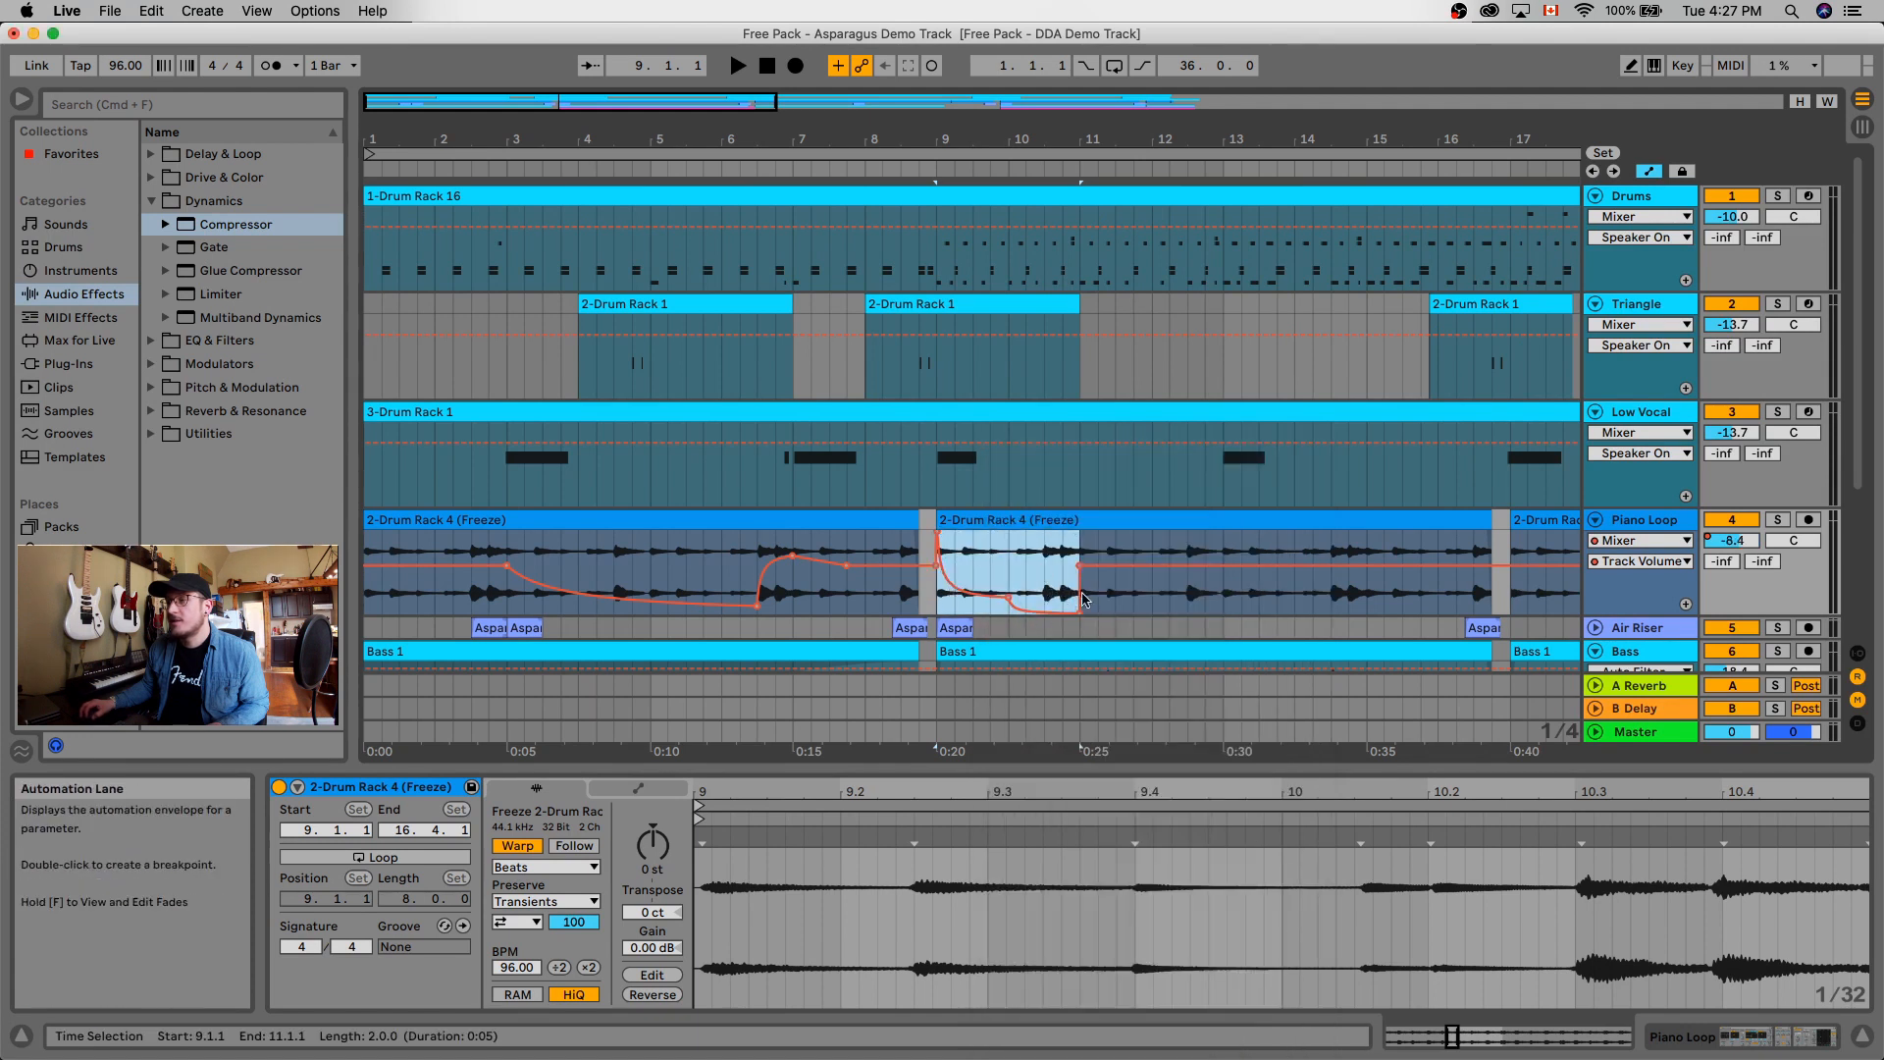
right_click(1007, 593)
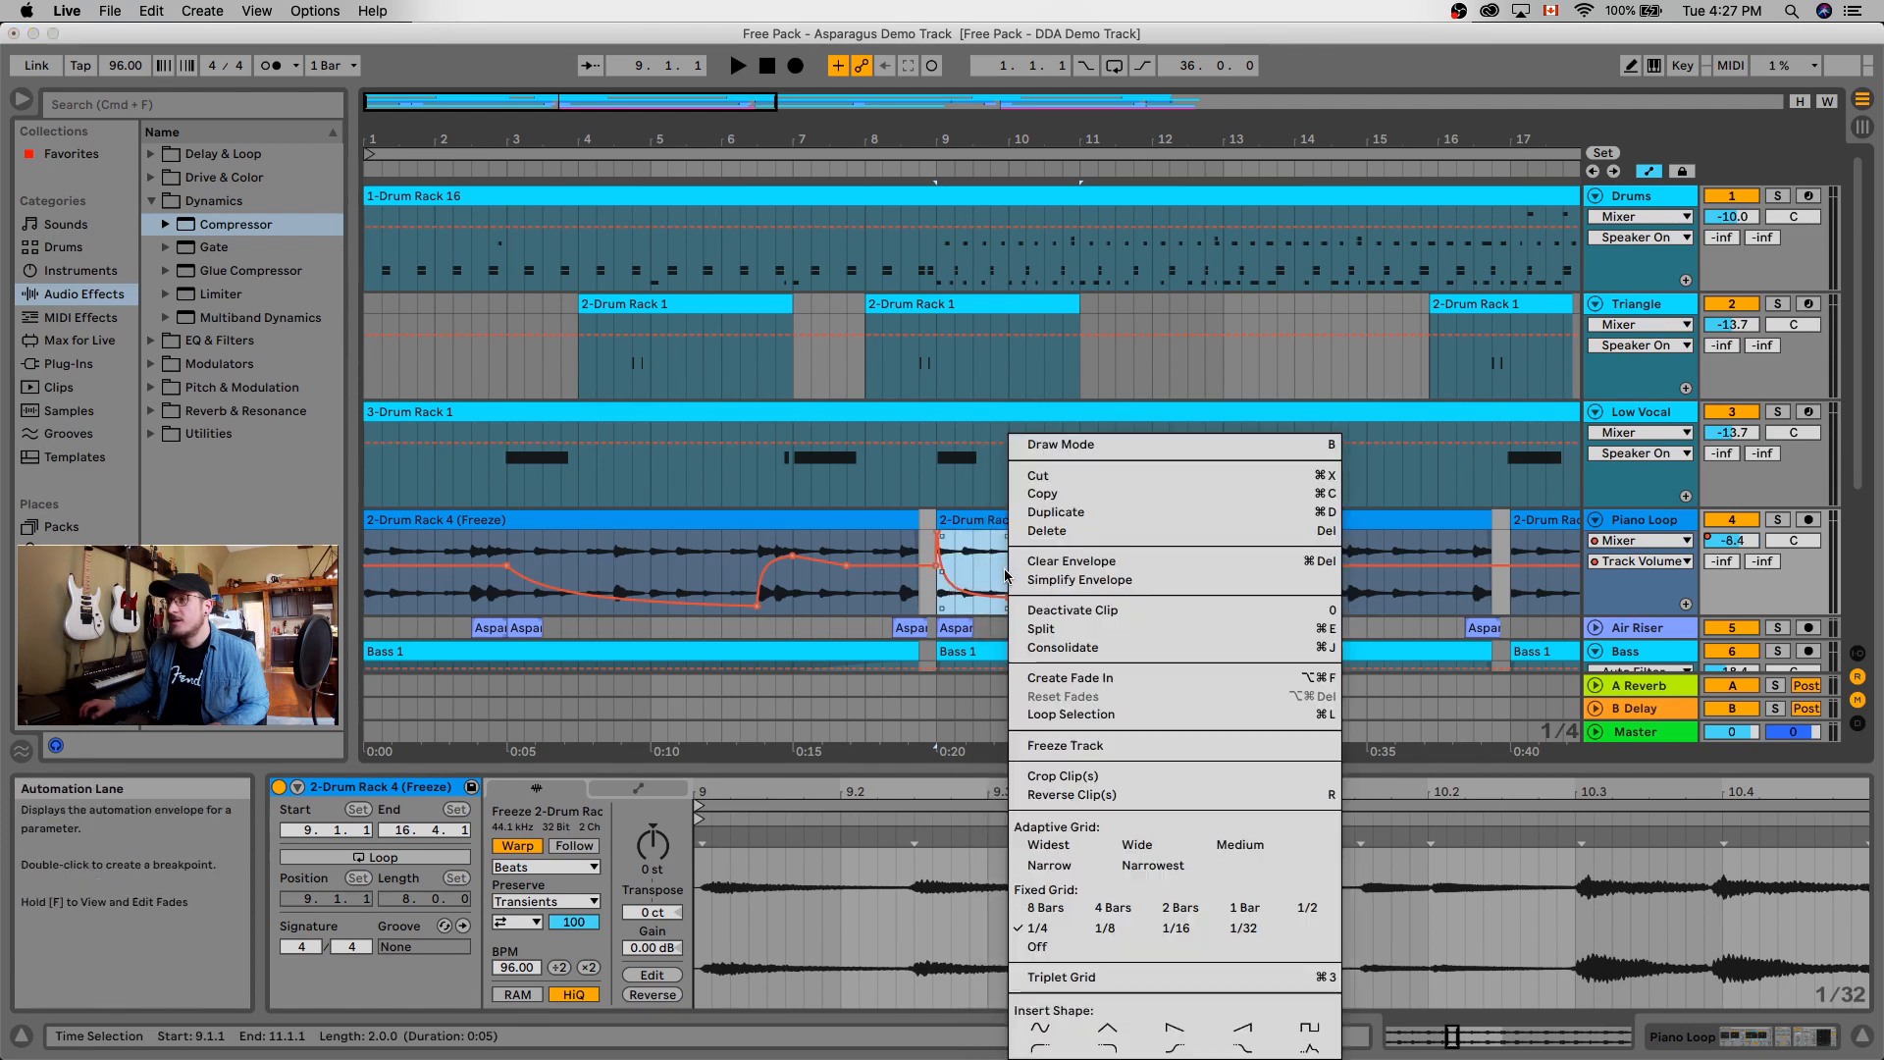
click(1041, 1050)
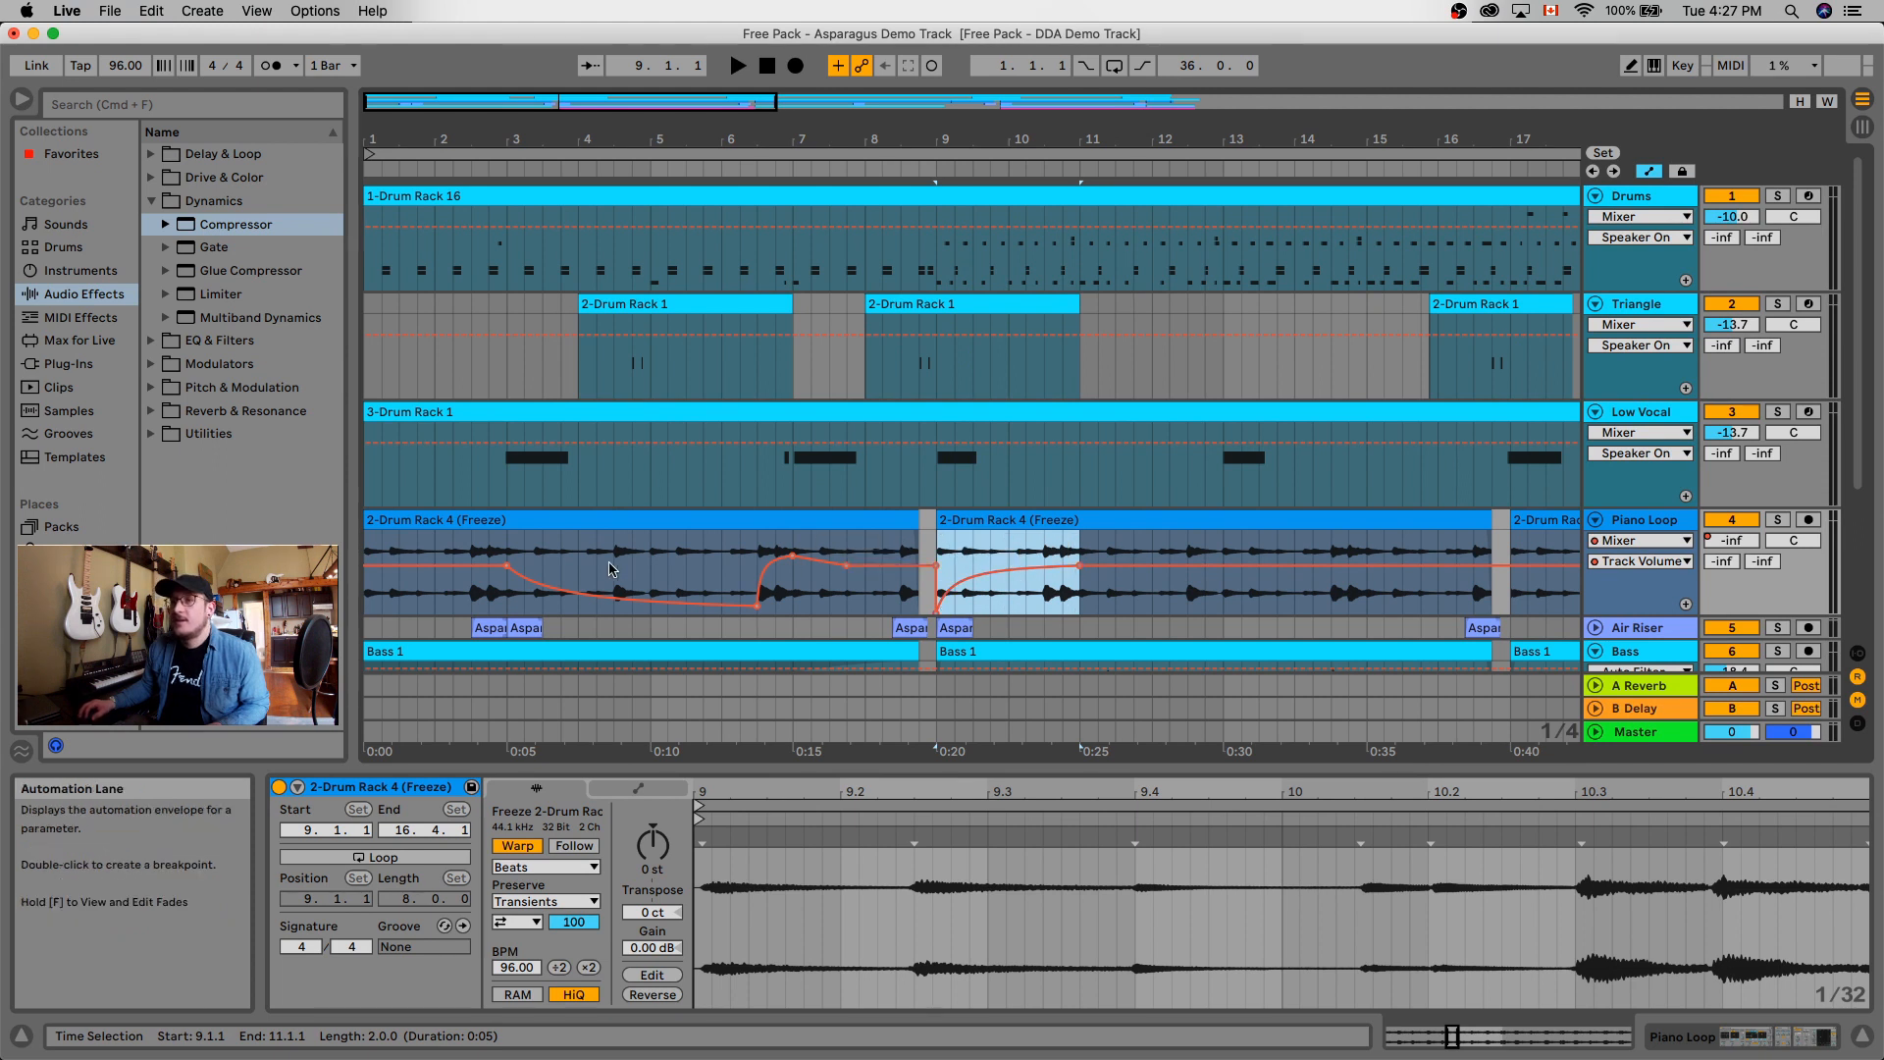
Turn on Draw Mode and draw grid-stepped volume automation on Piano Loop from bar 3 to just past bar 11.
click(535, 578)
drag(534, 577, 527, 575)
key(b)
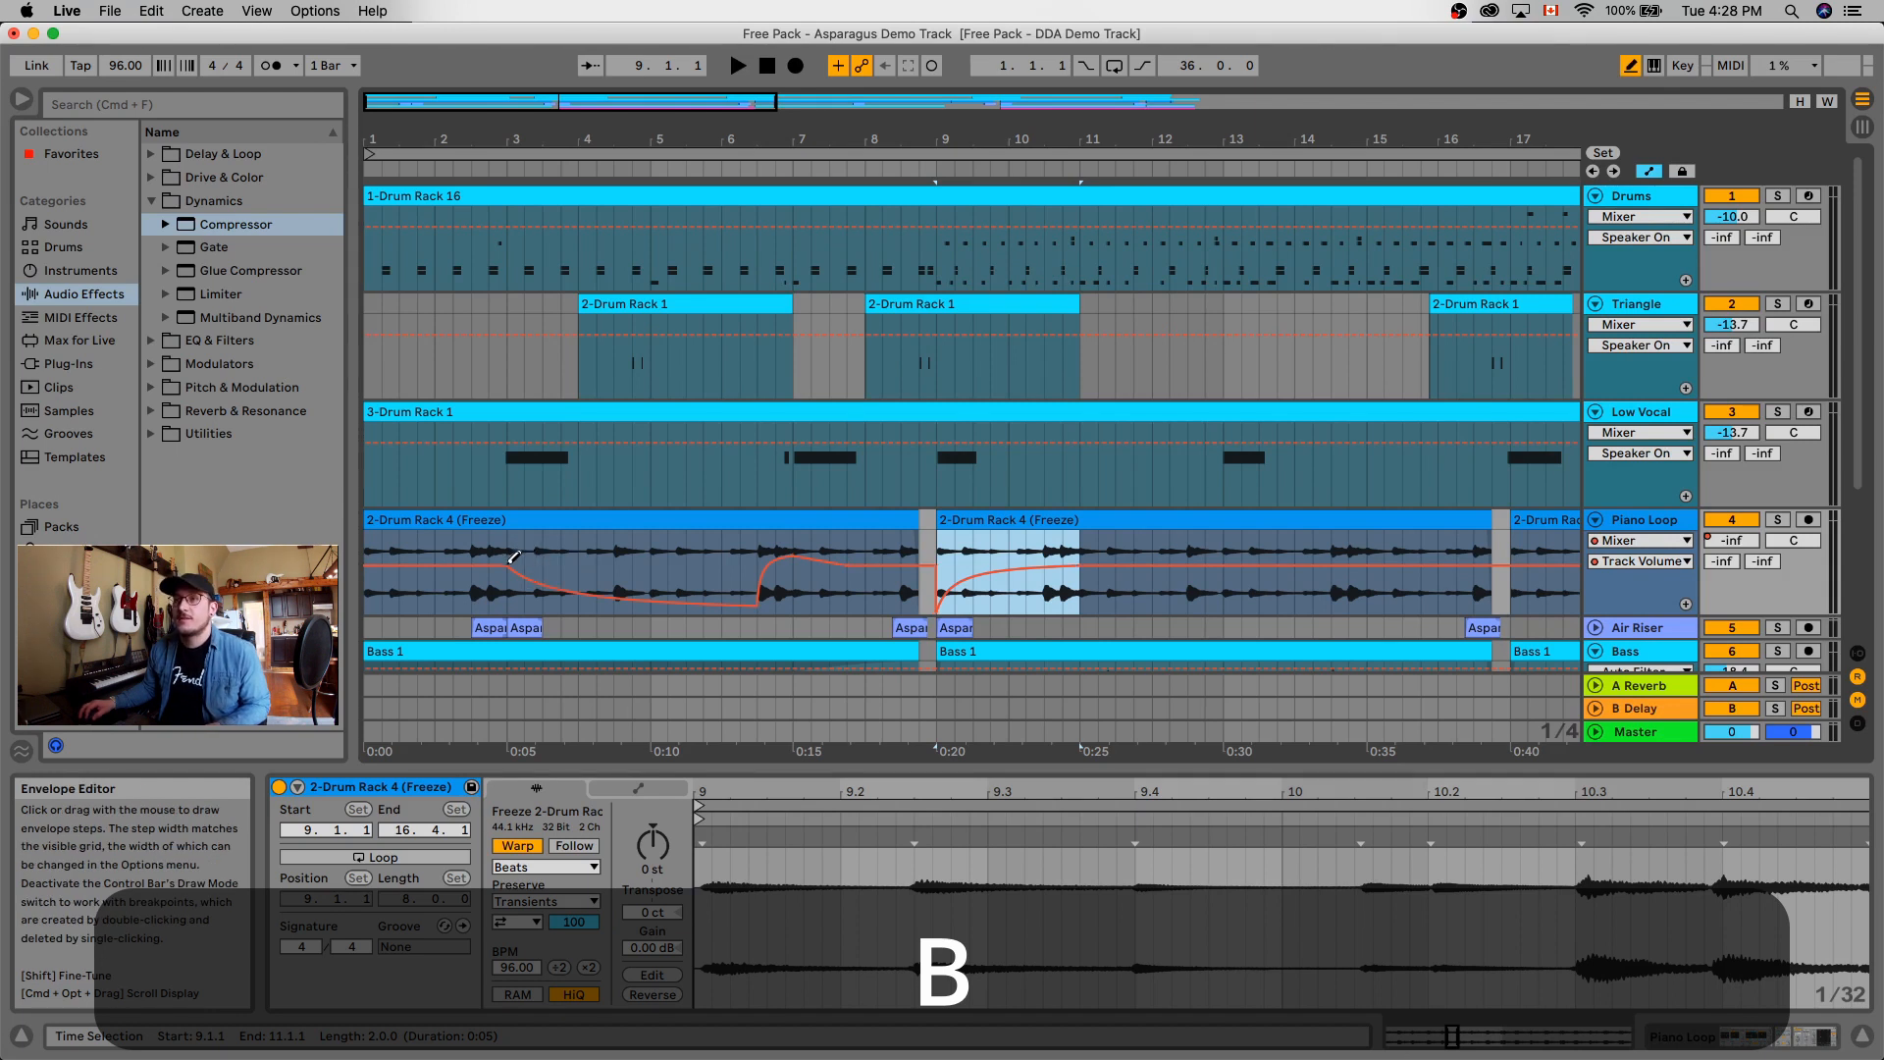
mouse_move(514, 556)
mouse_down()
mouse_move(548, 589)
mouse_move(746, 600)
mouse_move(807, 557)
mouse_move(940, 566)
mouse_move(944, 594)
mouse_move(1101, 557)
mouse_up()
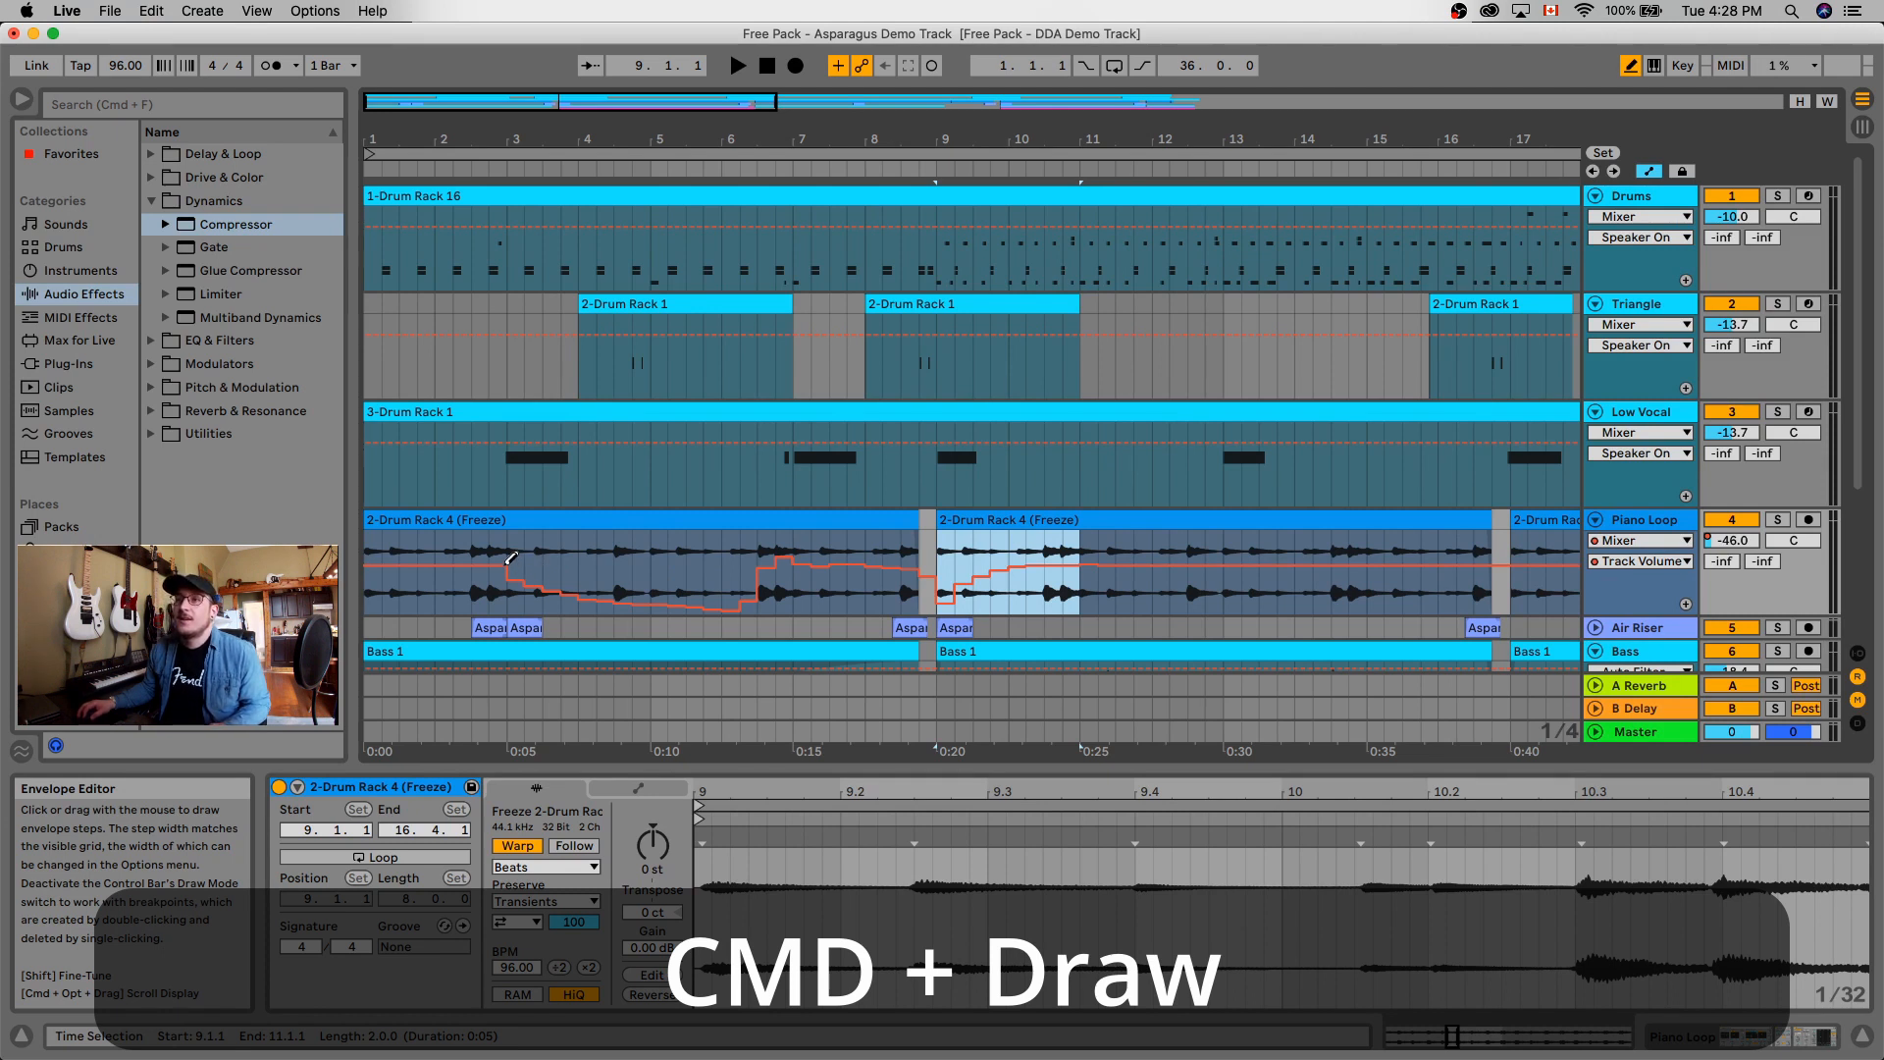
Redraw the Piano Loop volume freehand off the grid from bar 3 to just past bar 11, and turn off Draw Mode.
mouse_move(510, 557)
mouse_down()
mouse_move(568, 591)
mouse_move(713, 607)
mouse_move(782, 551)
mouse_move(937, 571)
mouse_move(960, 600)
mouse_move(1058, 556)
mouse_move(1108, 566)
mouse_up()
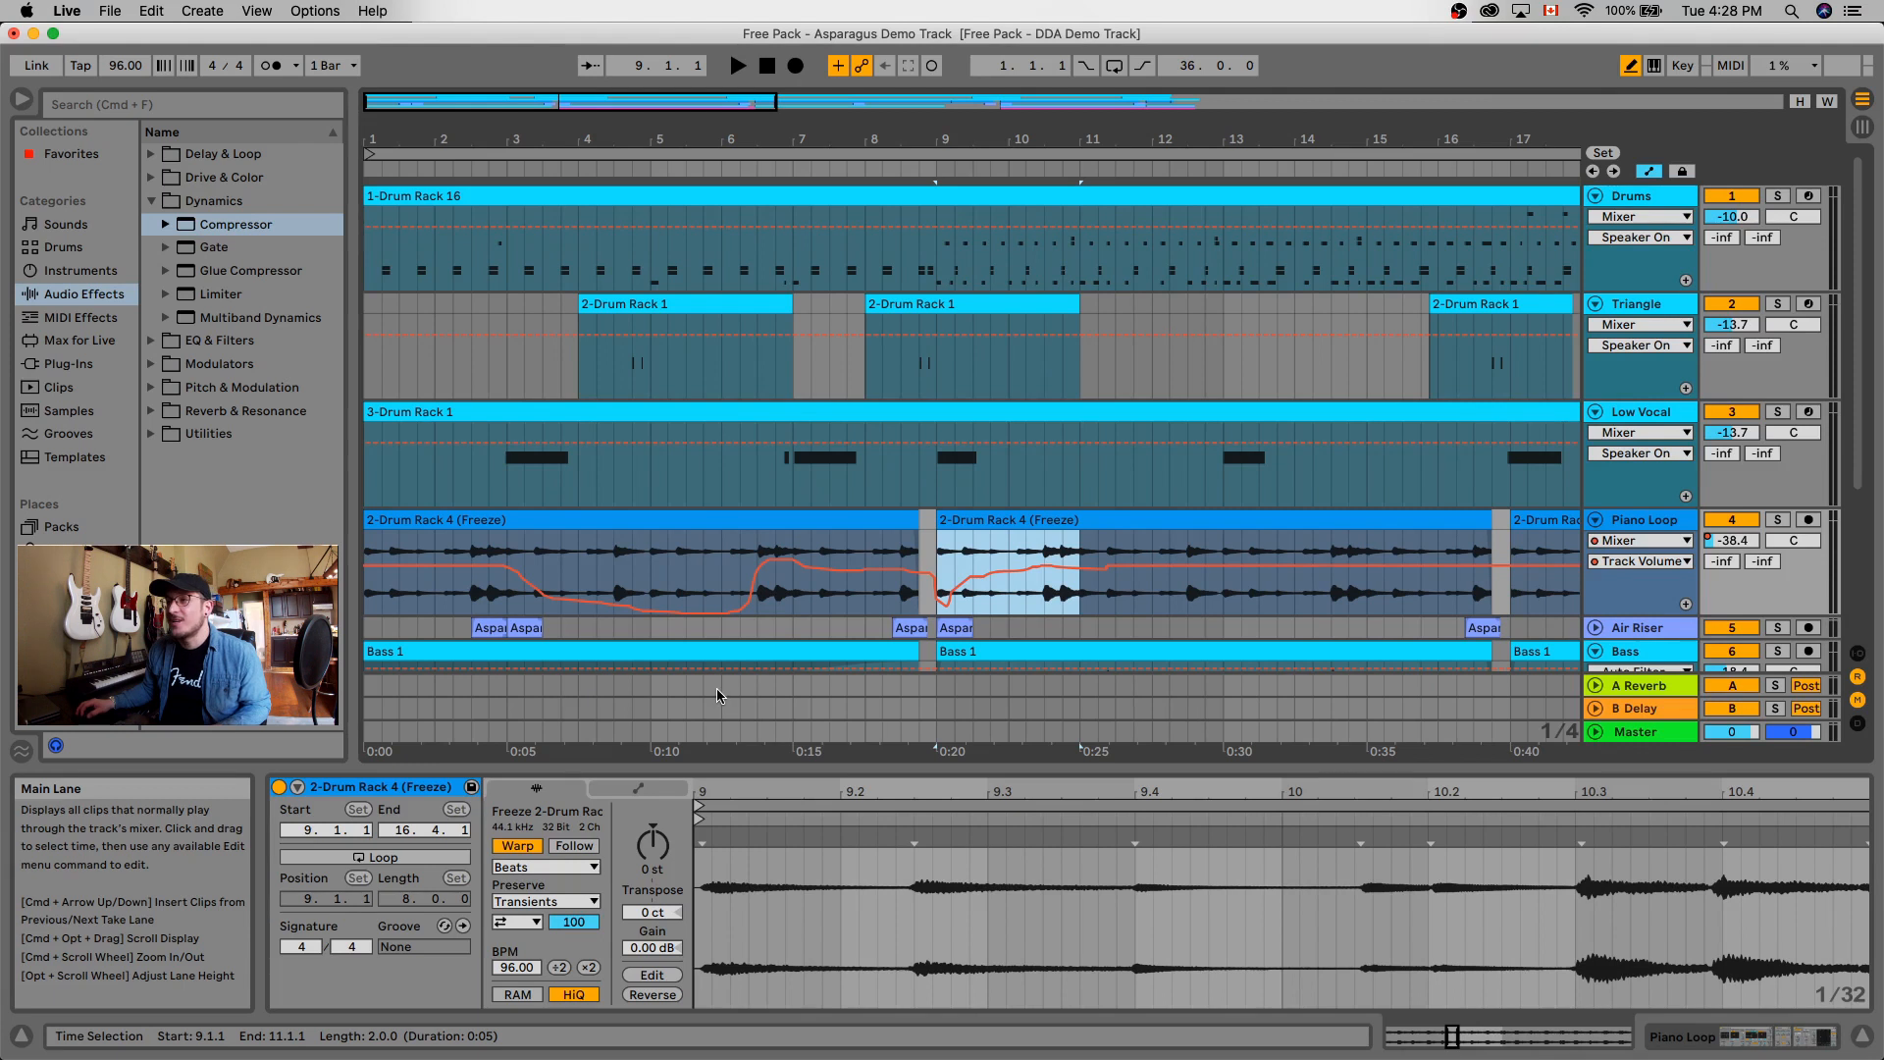
right_click(688, 555)
click(728, 61)
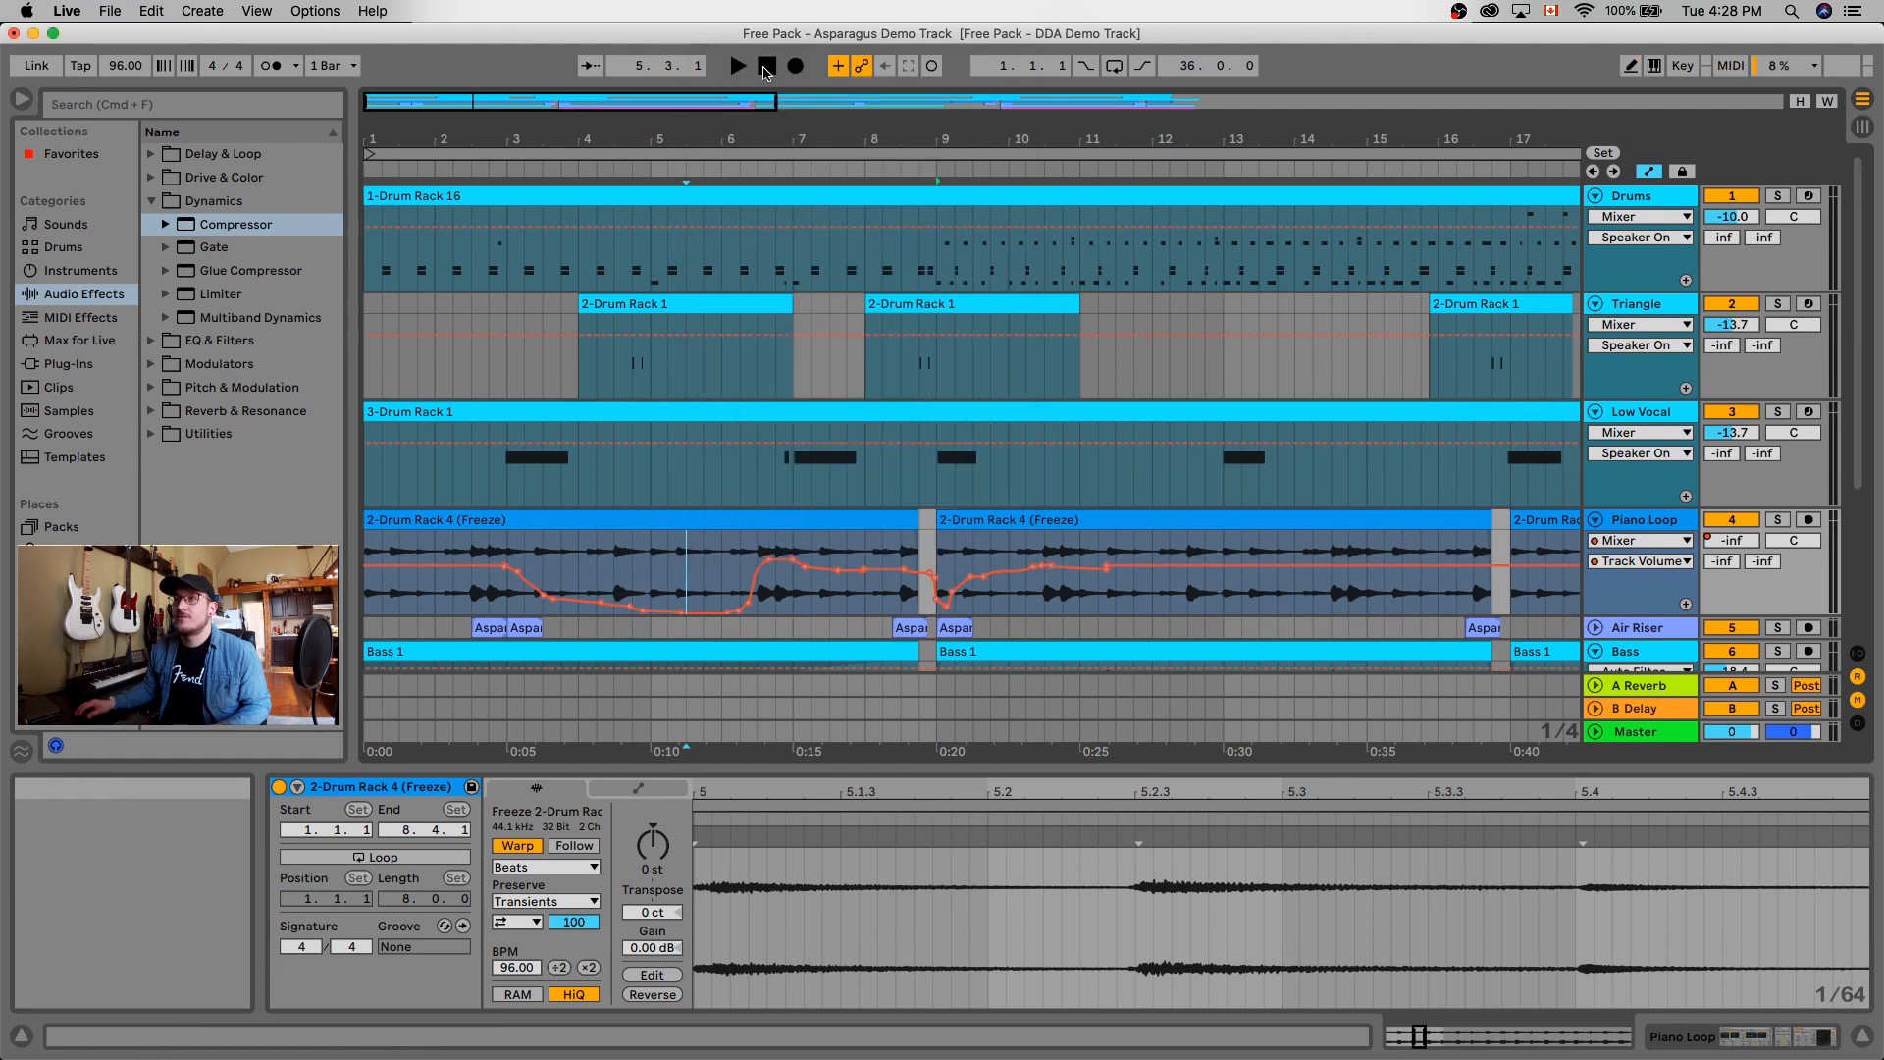
Select the Piano Loop automation from 3.1.1 to 6.3.1 and skew it by its corners so its start sits higher.
drag(507, 579, 756, 589)
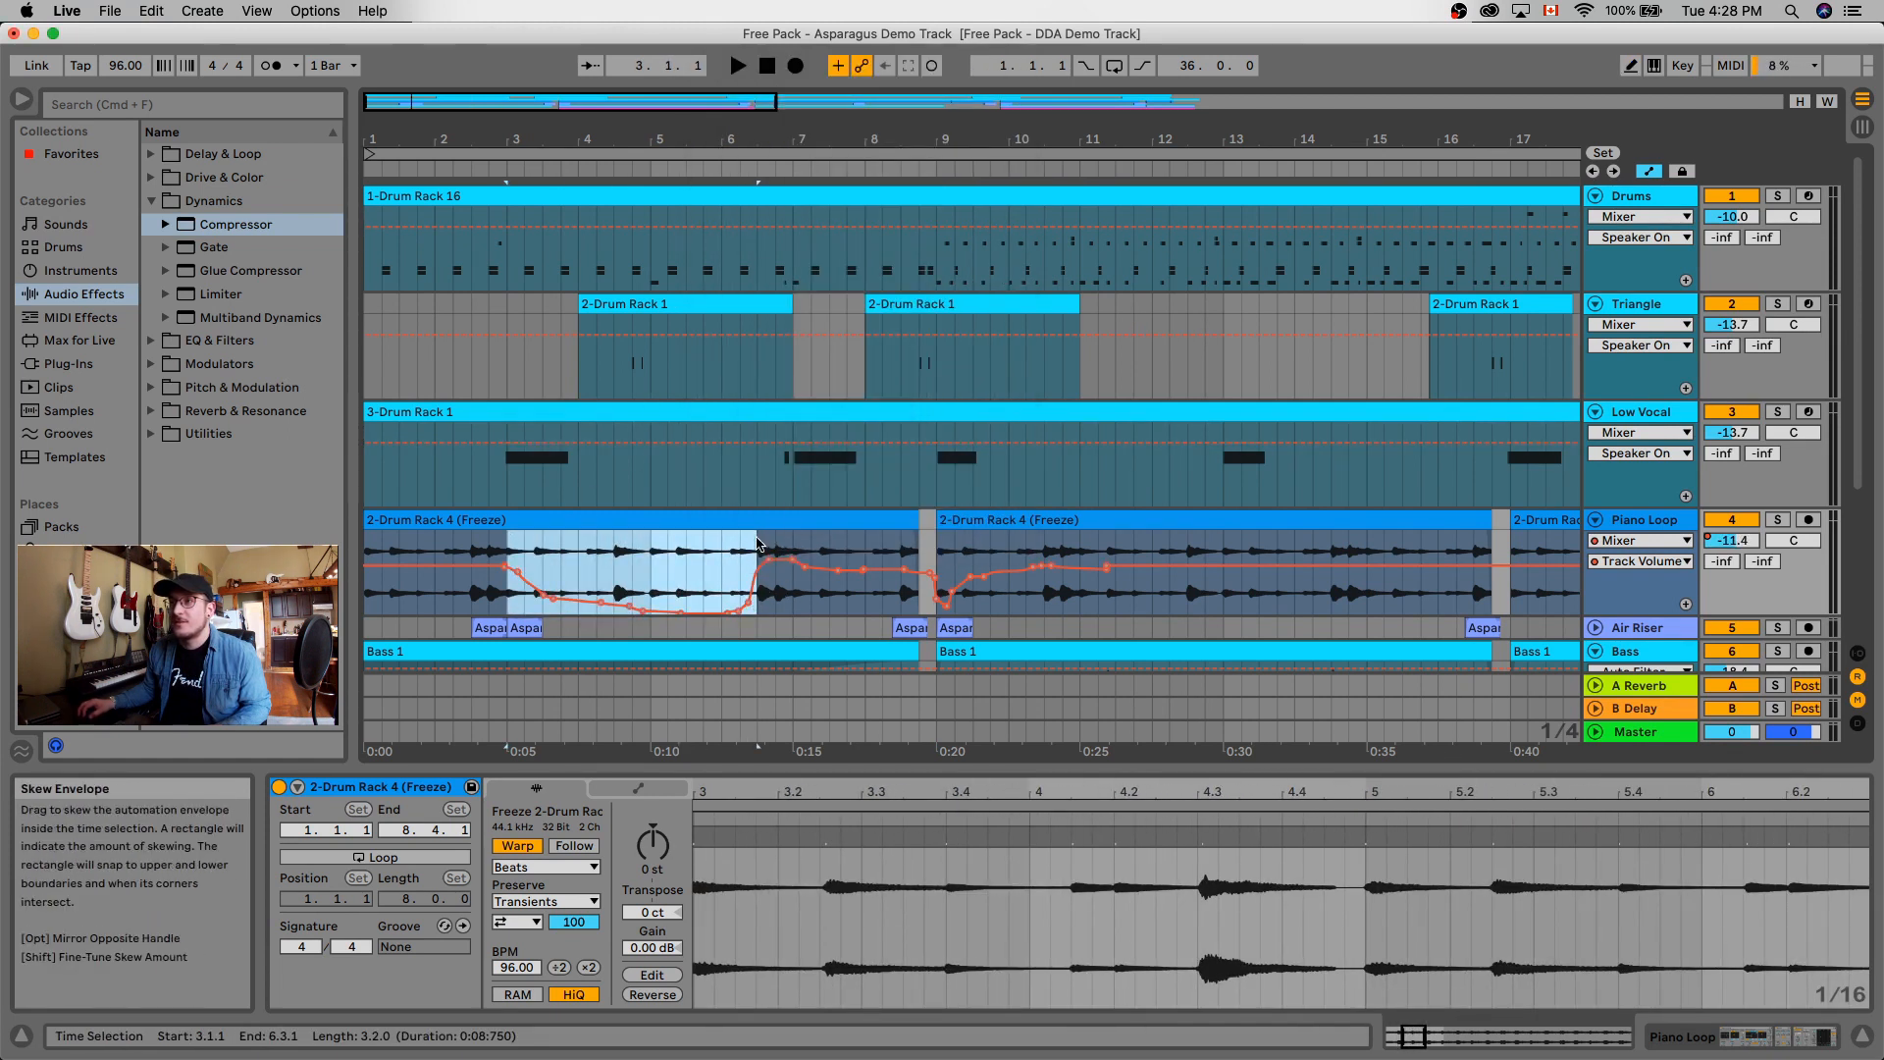
mouse_move(751, 540)
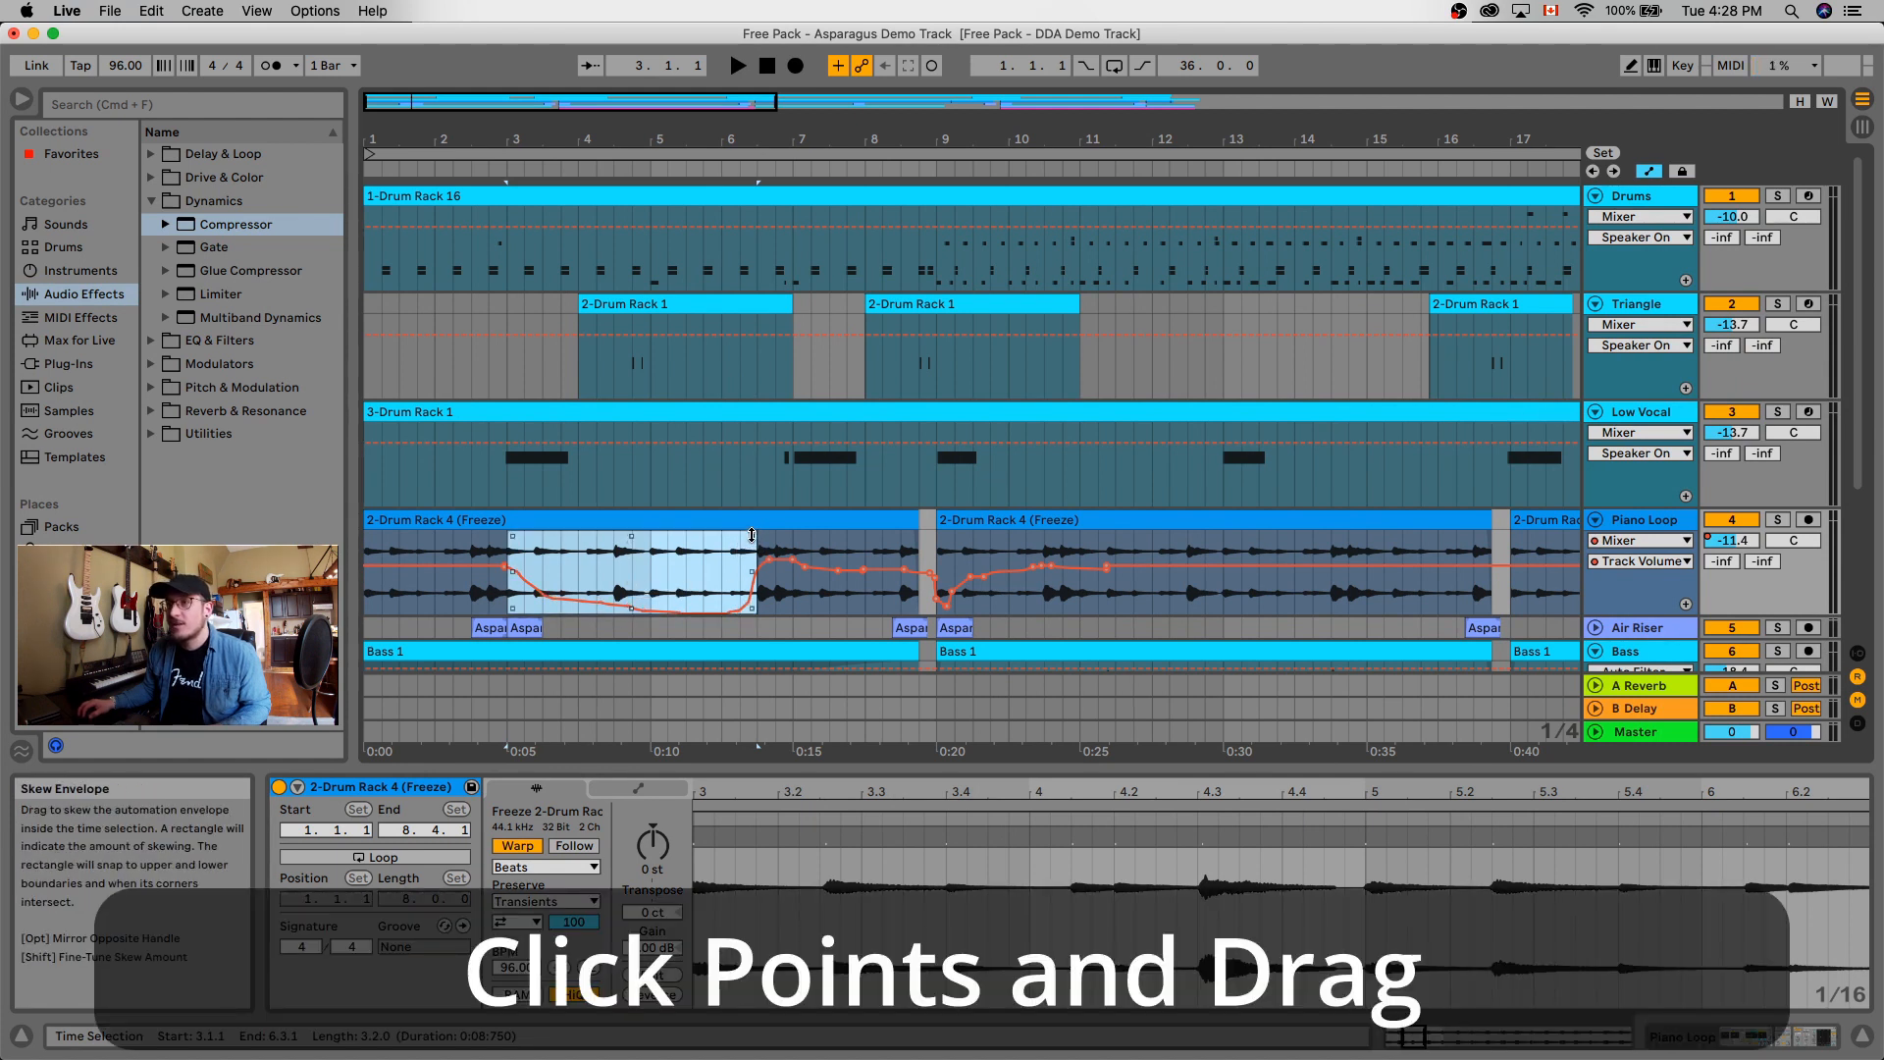
drag(751, 536, 751, 561)
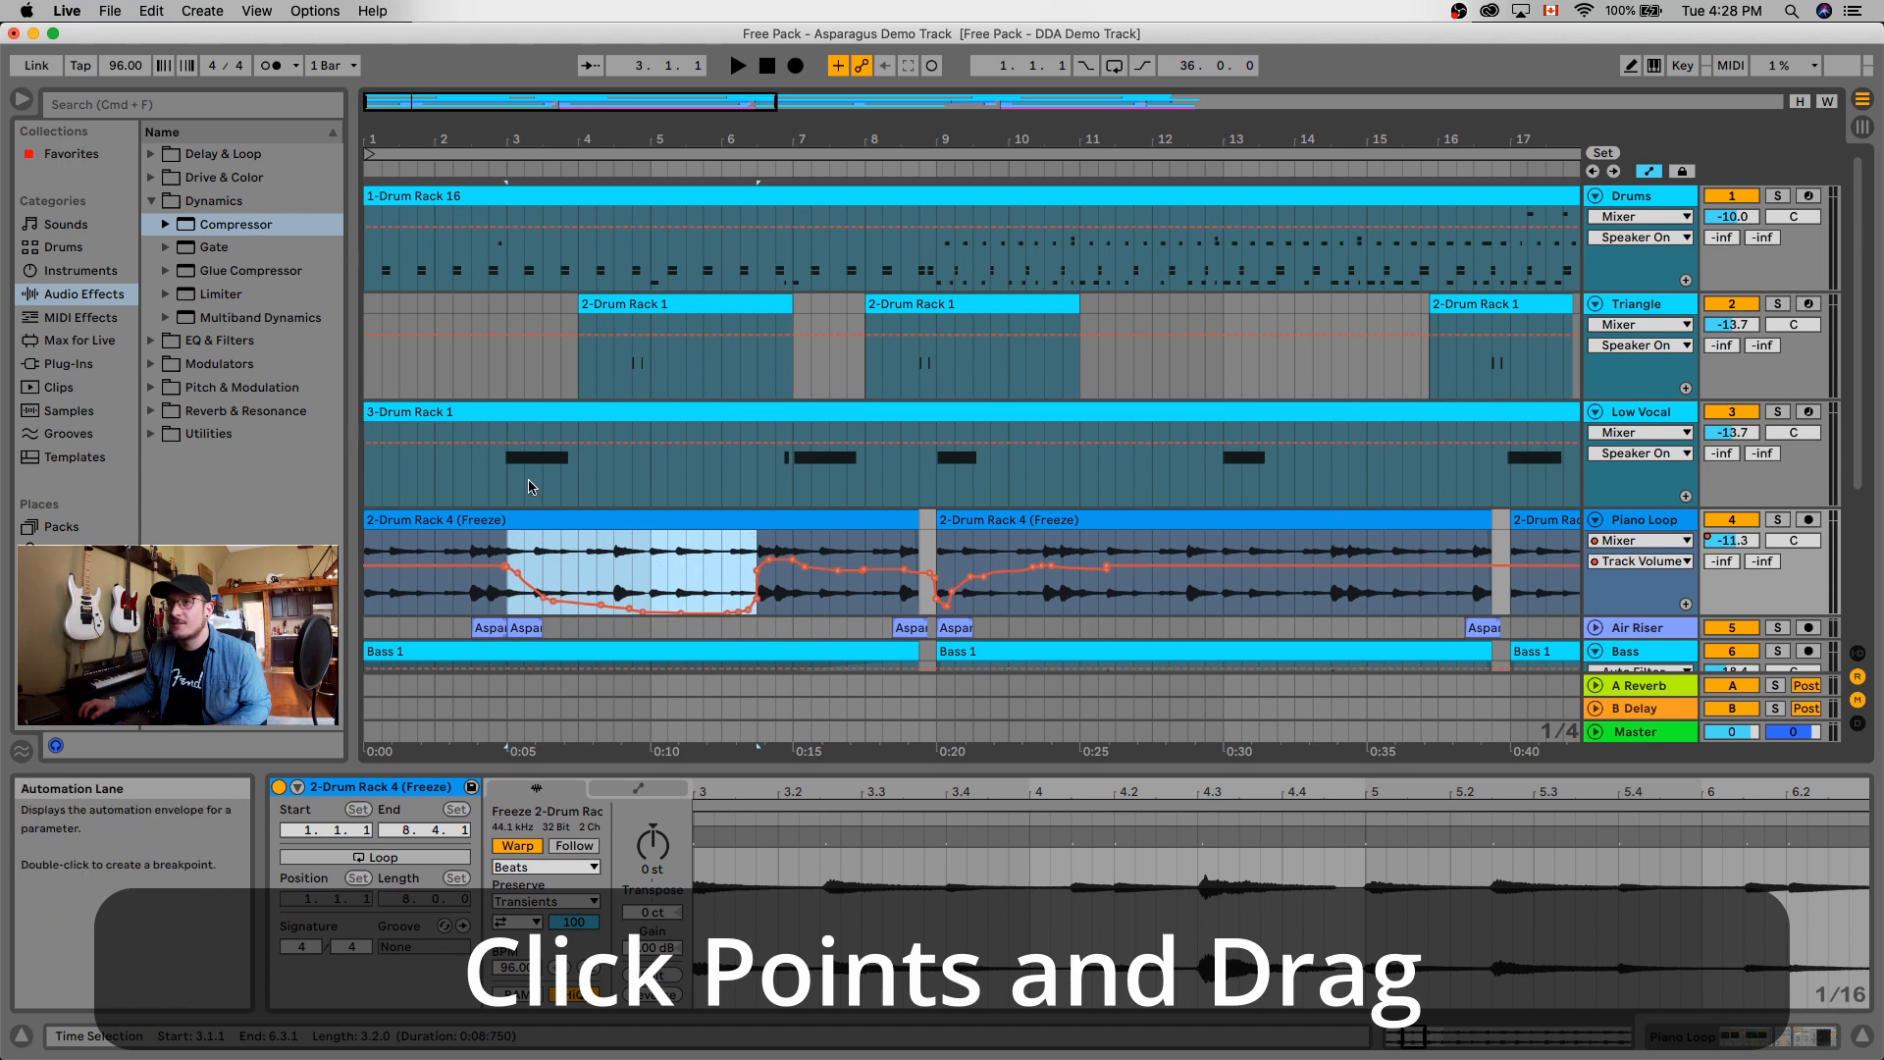
drag(512, 608, 755, 610)
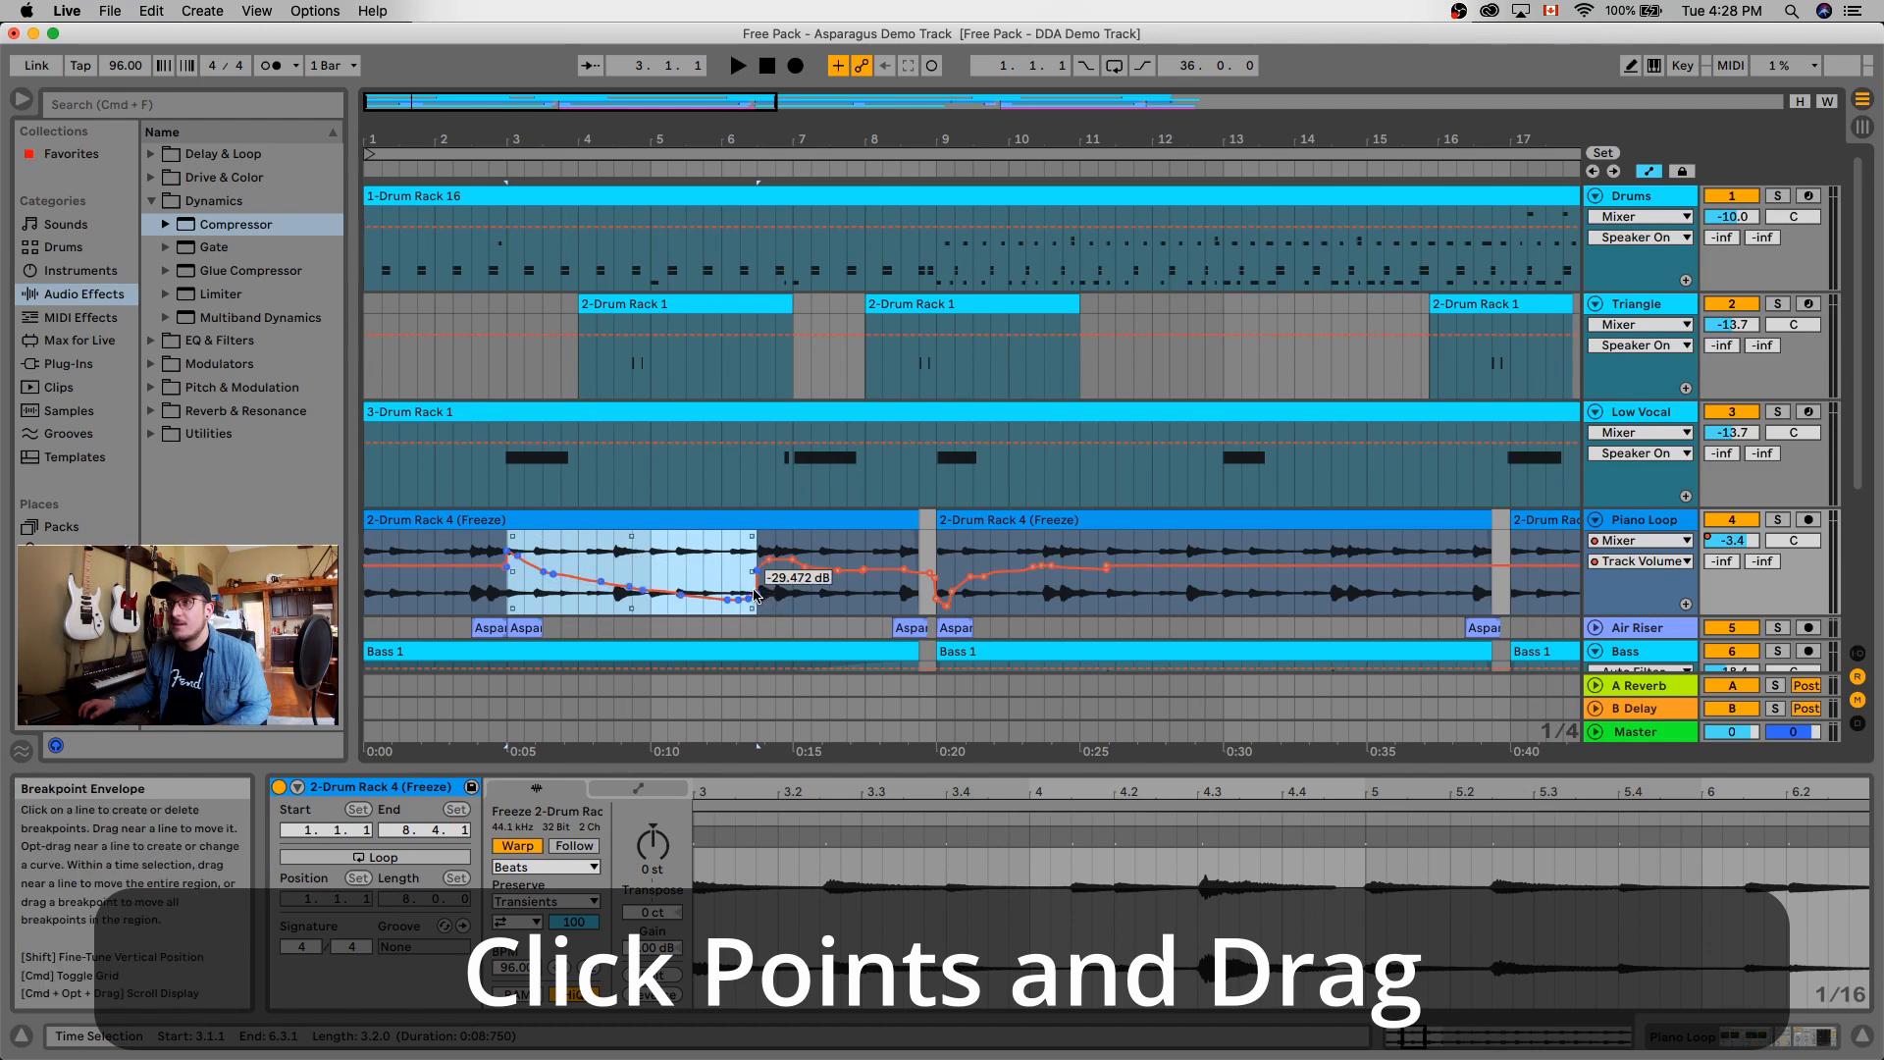
Stretch the selected Piano Loop automation in time to end at 8.4.1 and stretch its values vertically.
drag(752, 570, 917, 570)
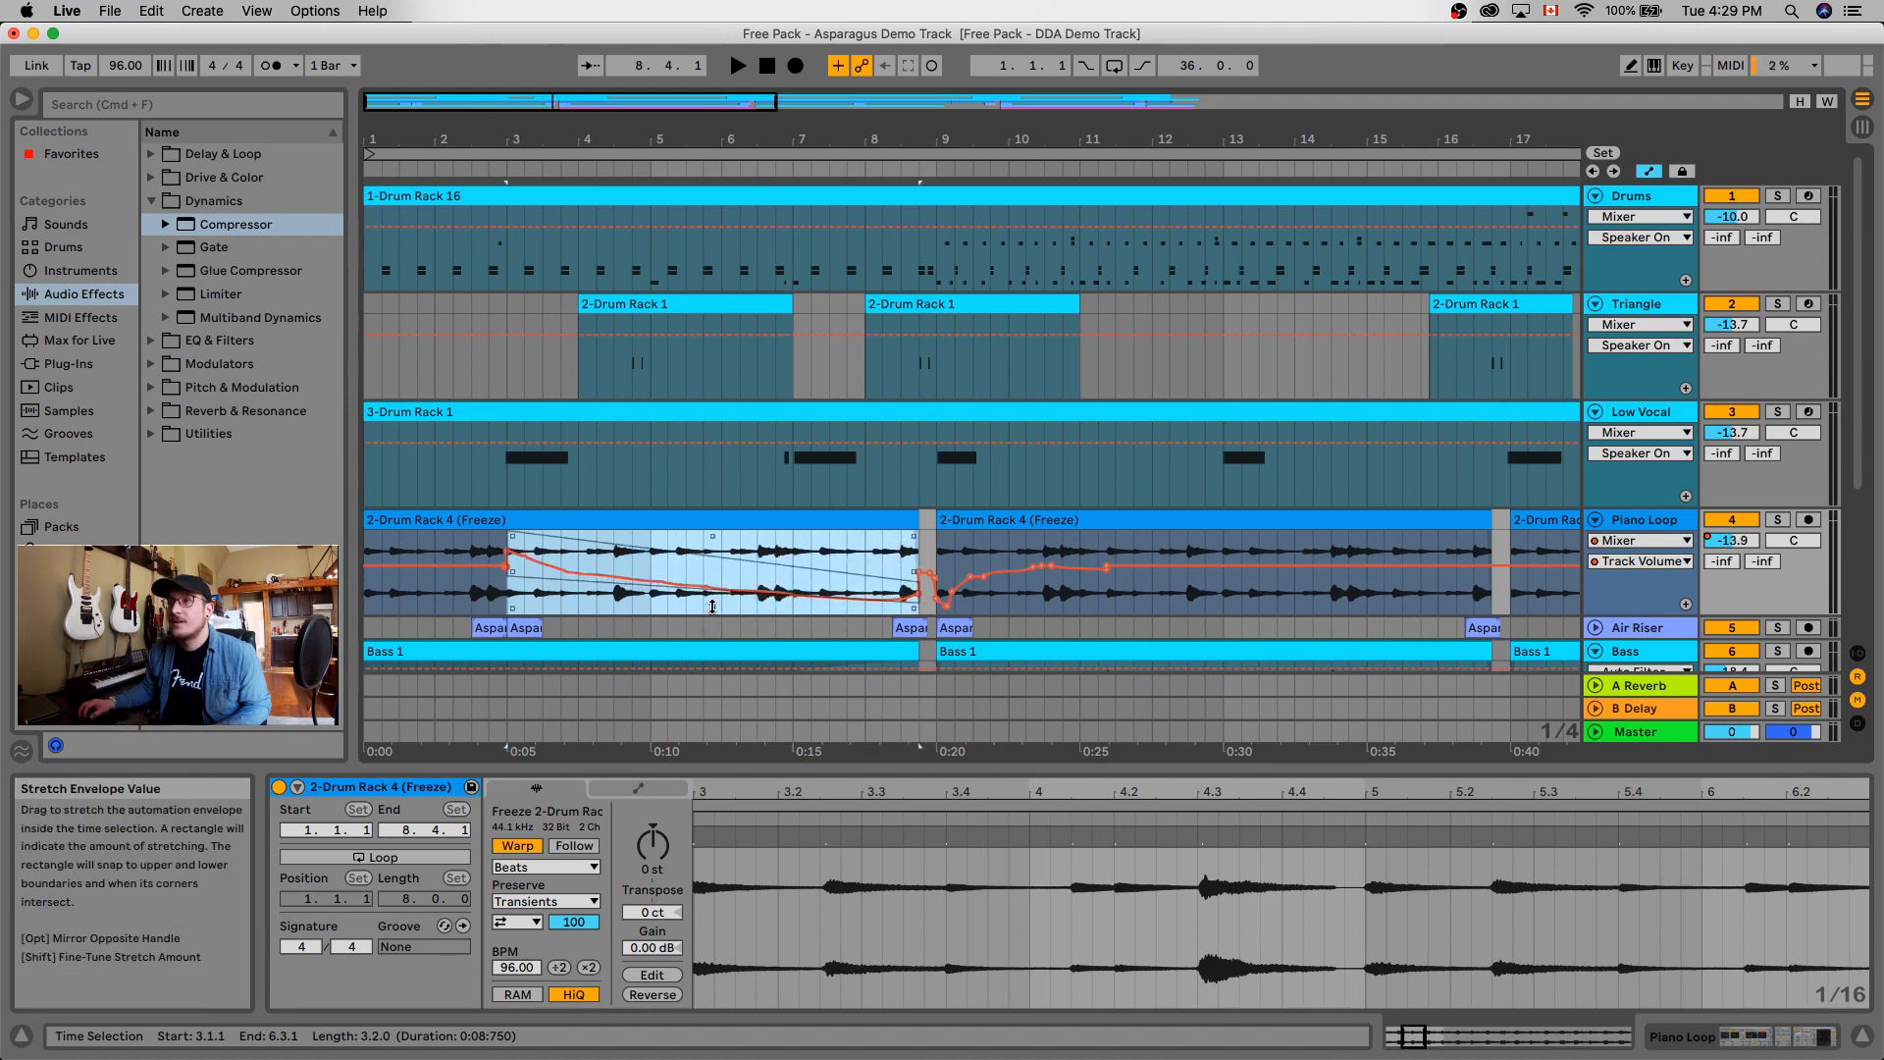
mouse_move(712, 605)
mouse_down()
mouse_move(712, 589)
mouse_move(713, 604)
mouse_up()
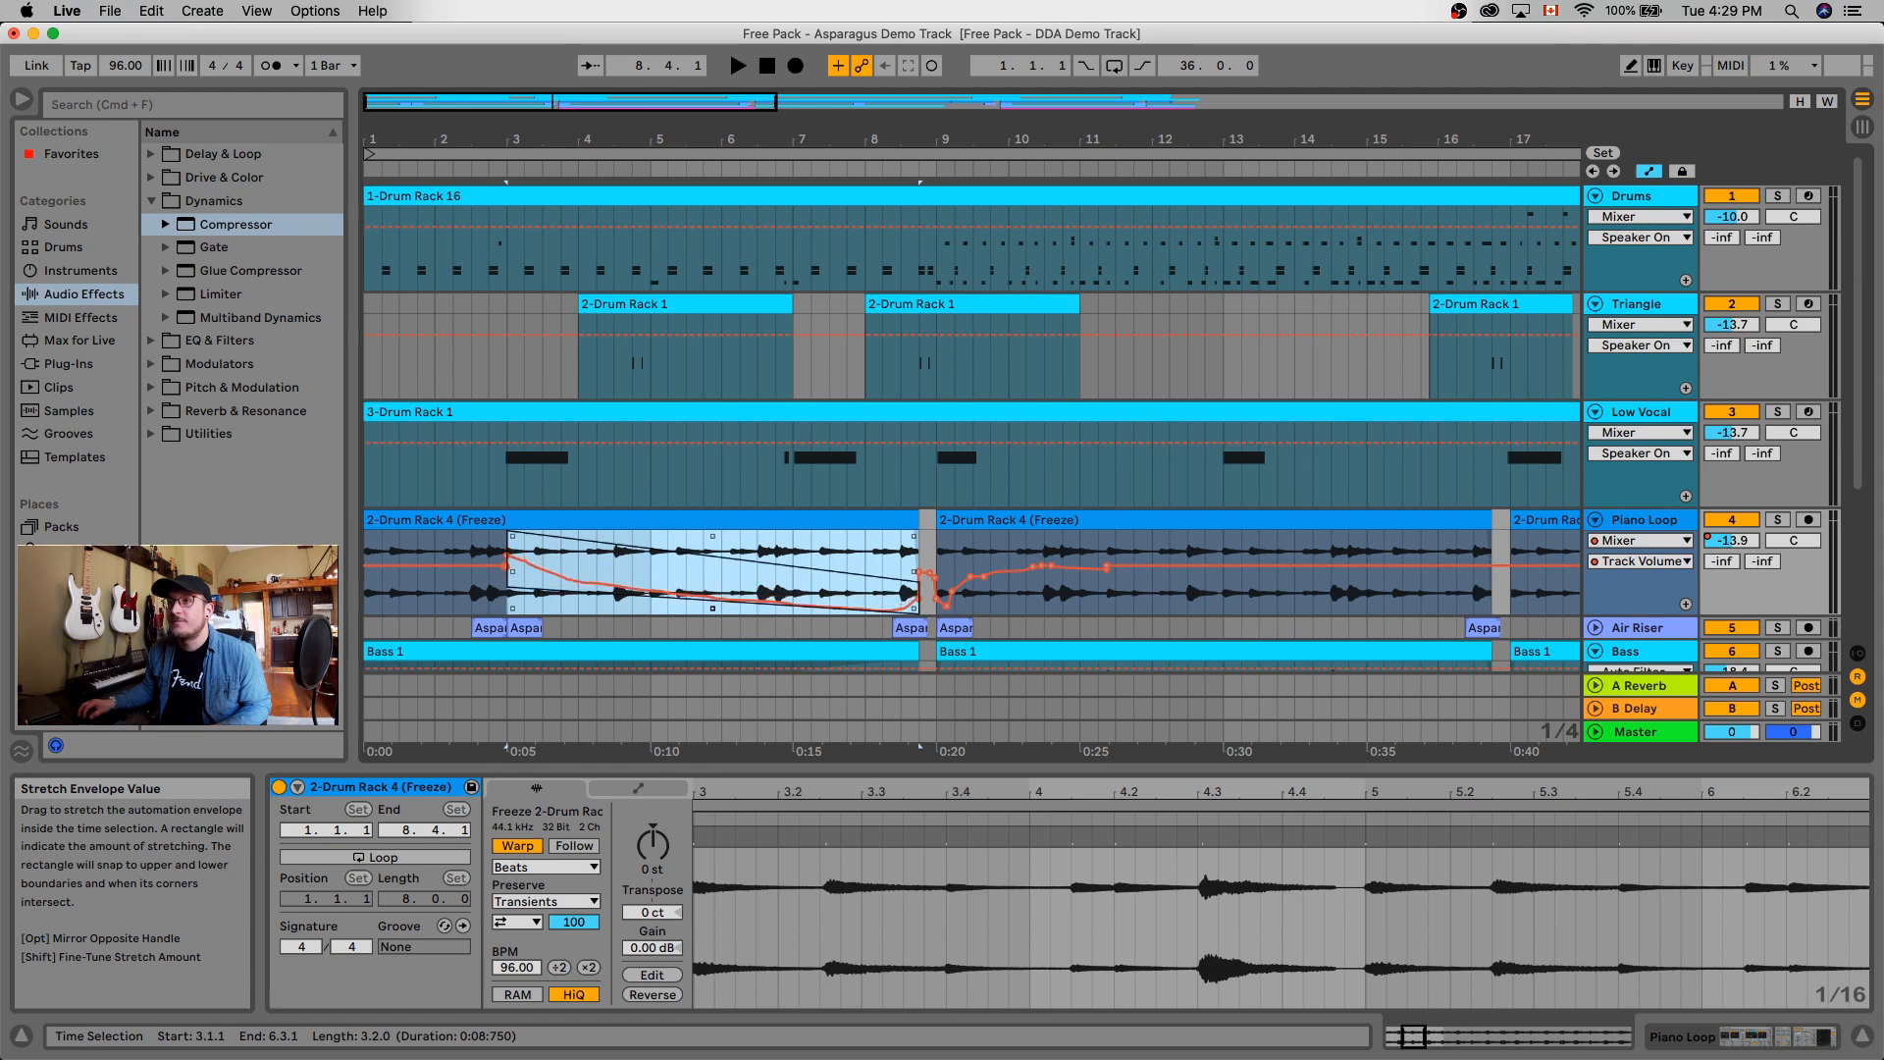
click(687, 560)
Select the Piano Loop automation from 5.1.1 to 7.2.1, skew it to rise across the selection, and stretch its values.
drag(651, 560, 805, 577)
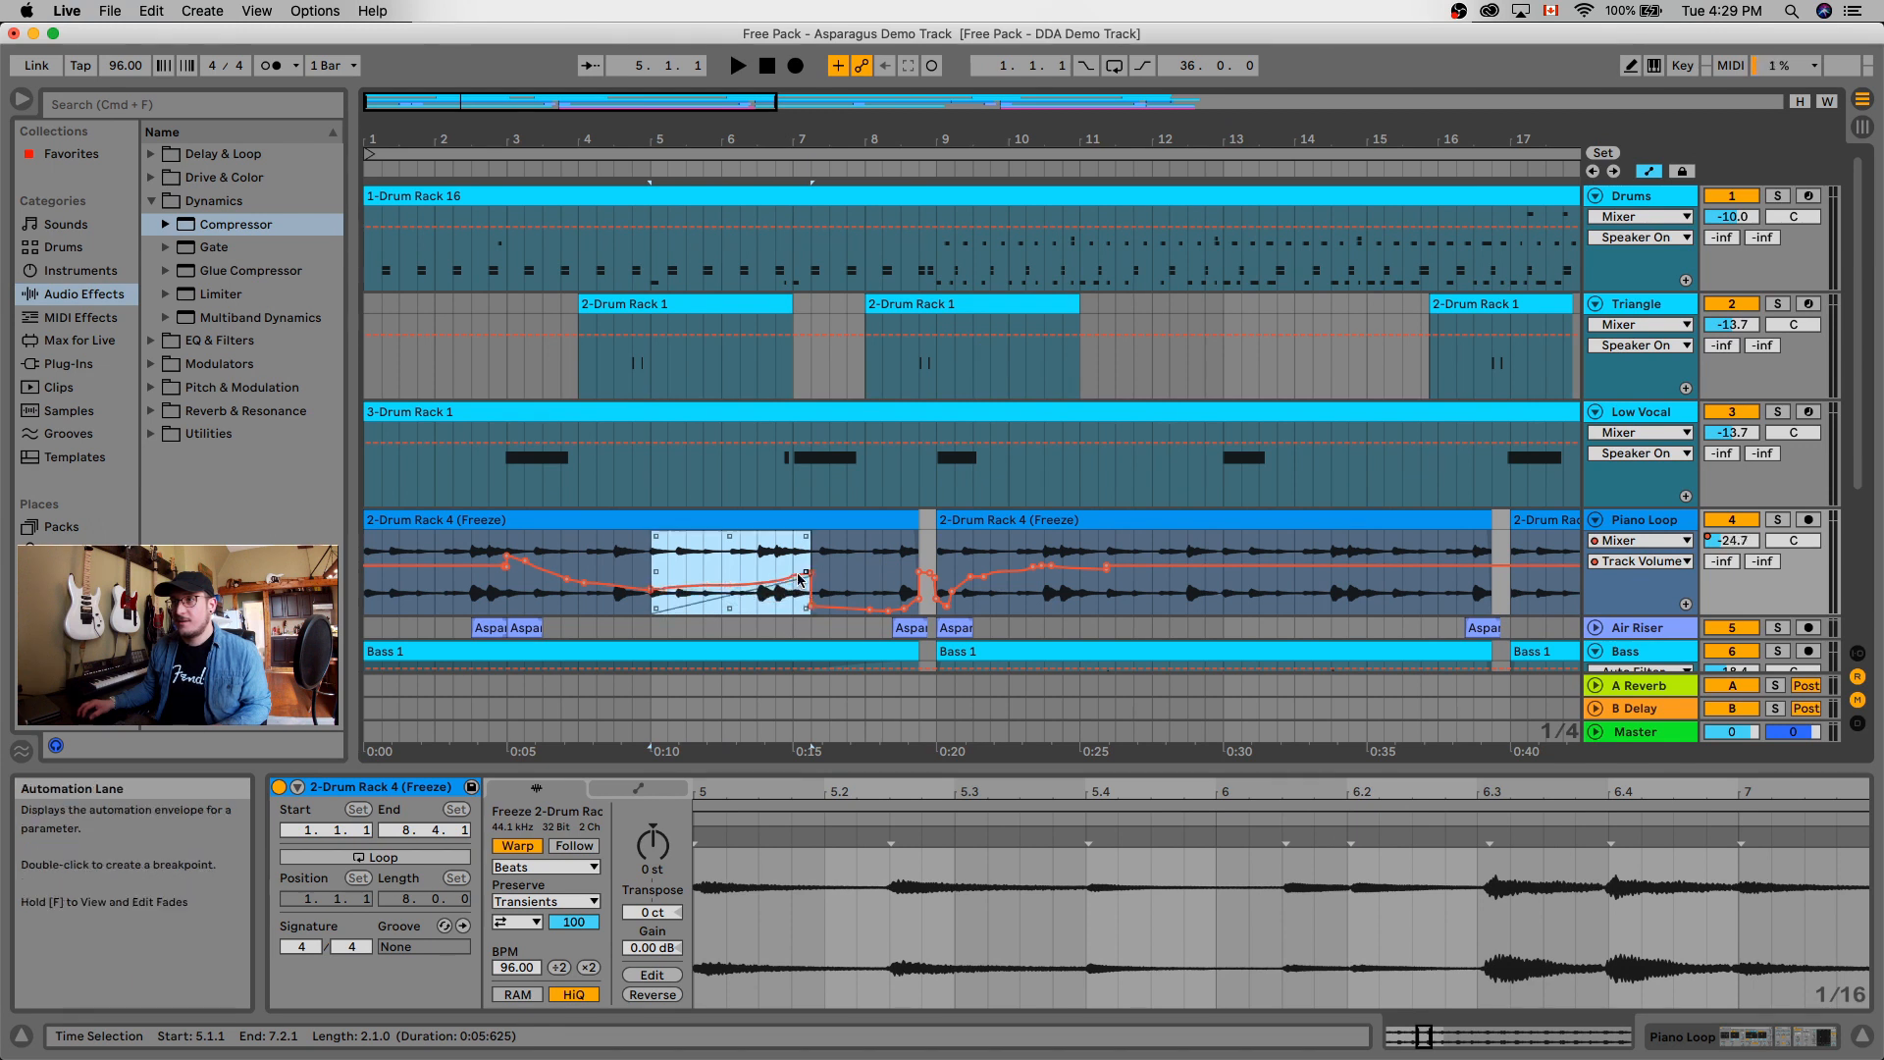
drag(655, 536, 656, 541)
drag(655, 573, 656, 598)
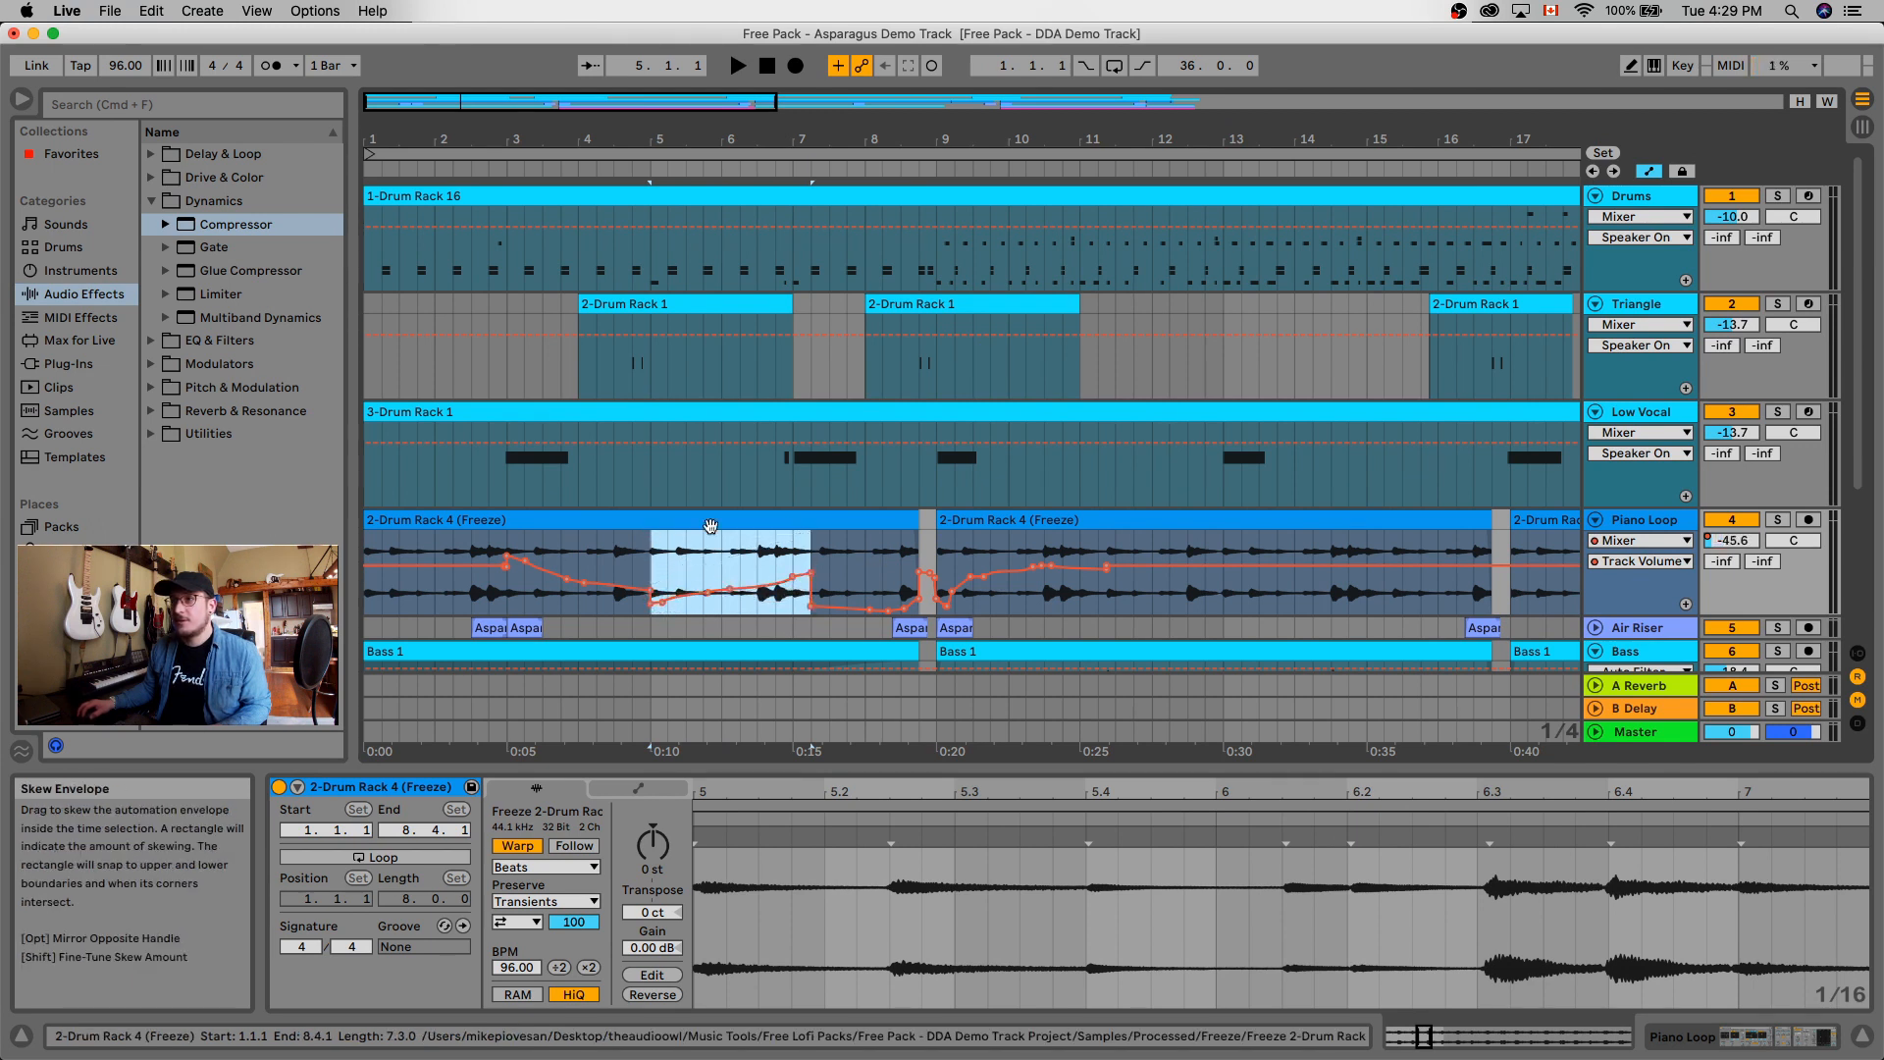
mouse_move(729, 536)
mouse_down()
mouse_move(729, 560)
mouse_move(729, 536)
mouse_up()
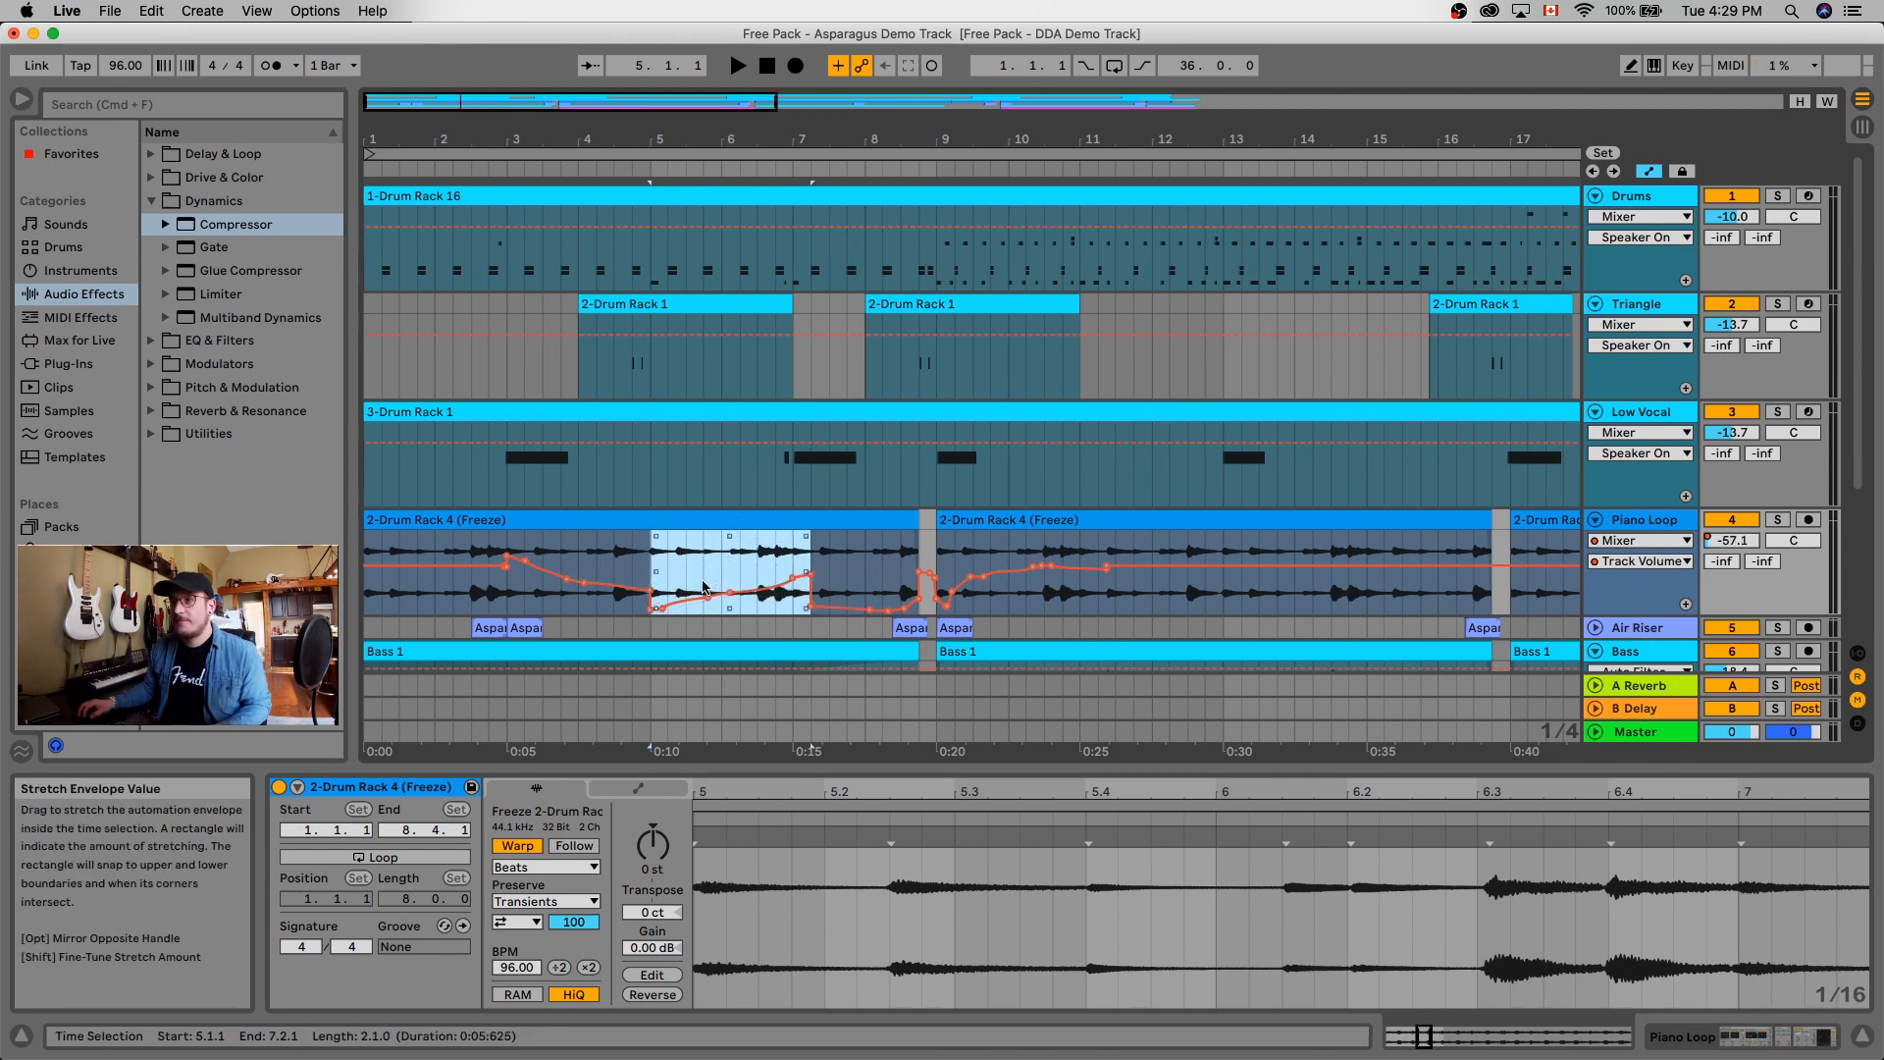
Stretch the values of the selected Piano Loop automation between 5.1.1 and 7.2.1 vertically once more.
drag(731, 610, 731, 597)
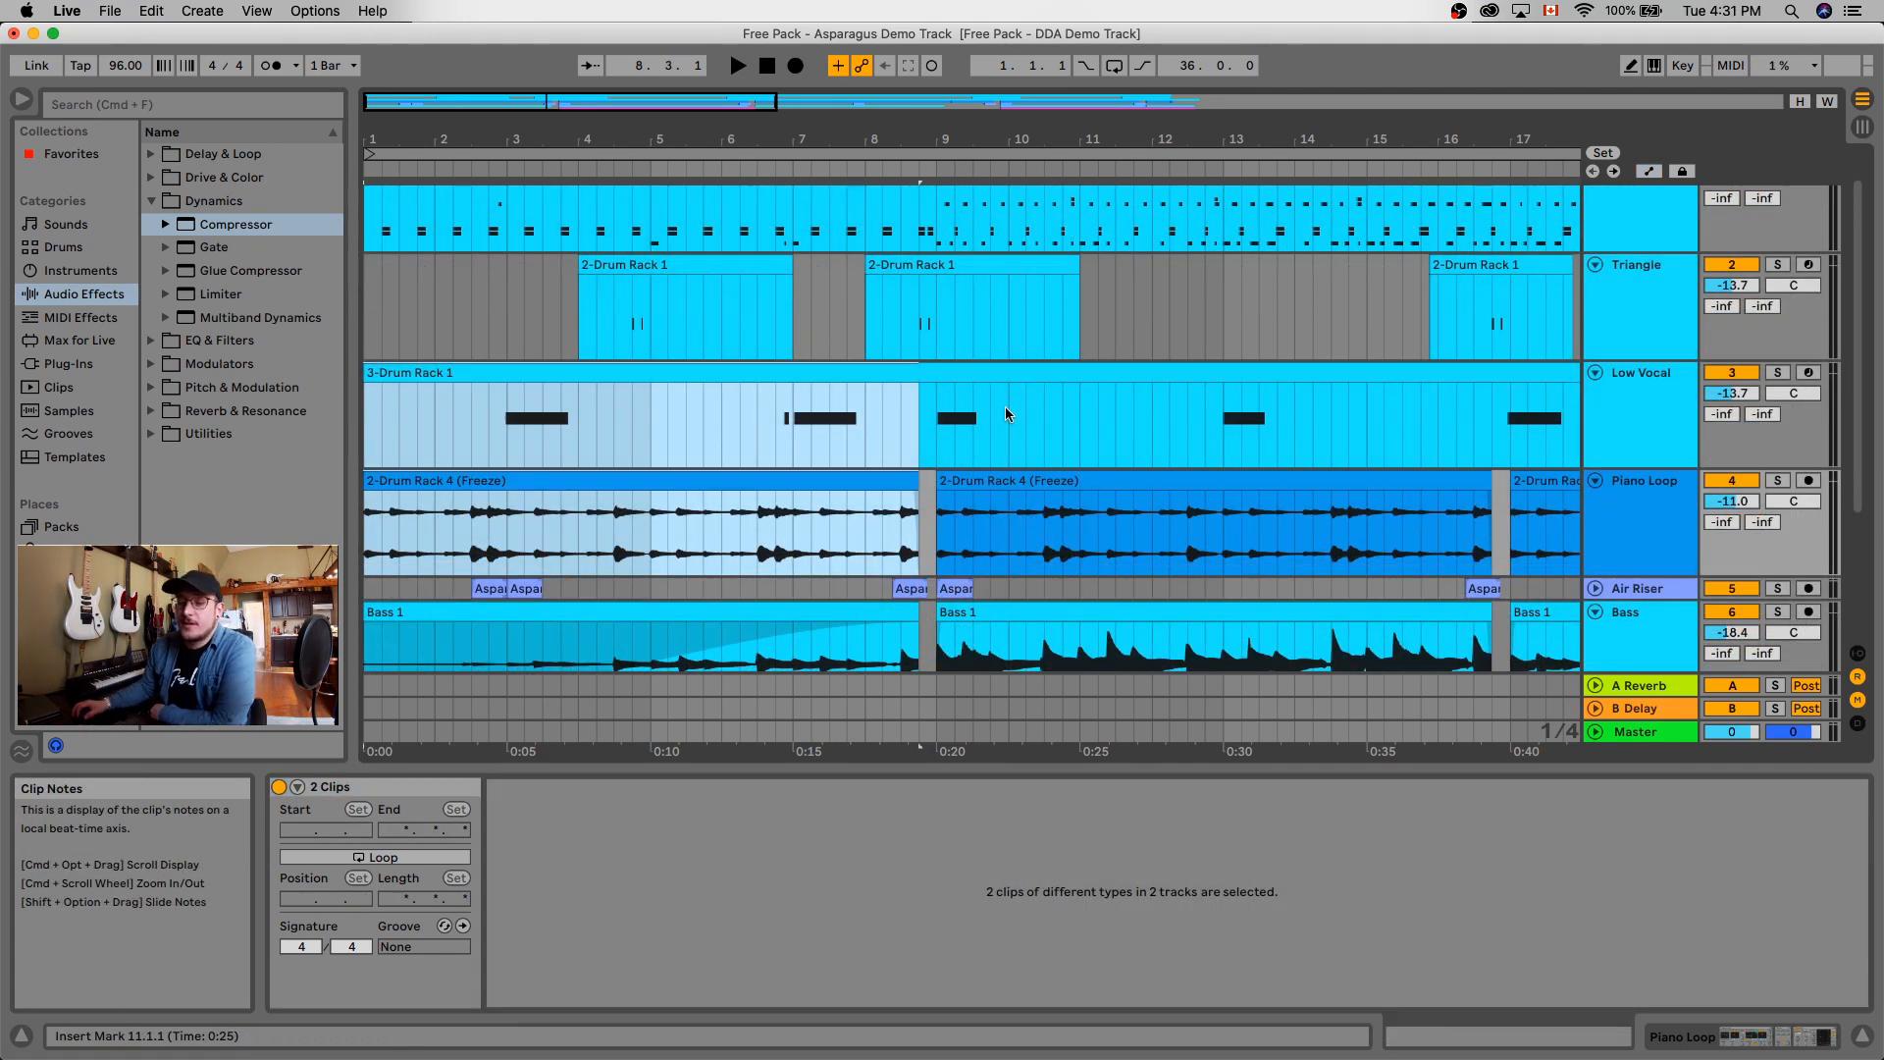
Insert an empty one-bar MIDI clip on the Triangle track from 13.1.1 to 14.1.1.
click(1219, 324)
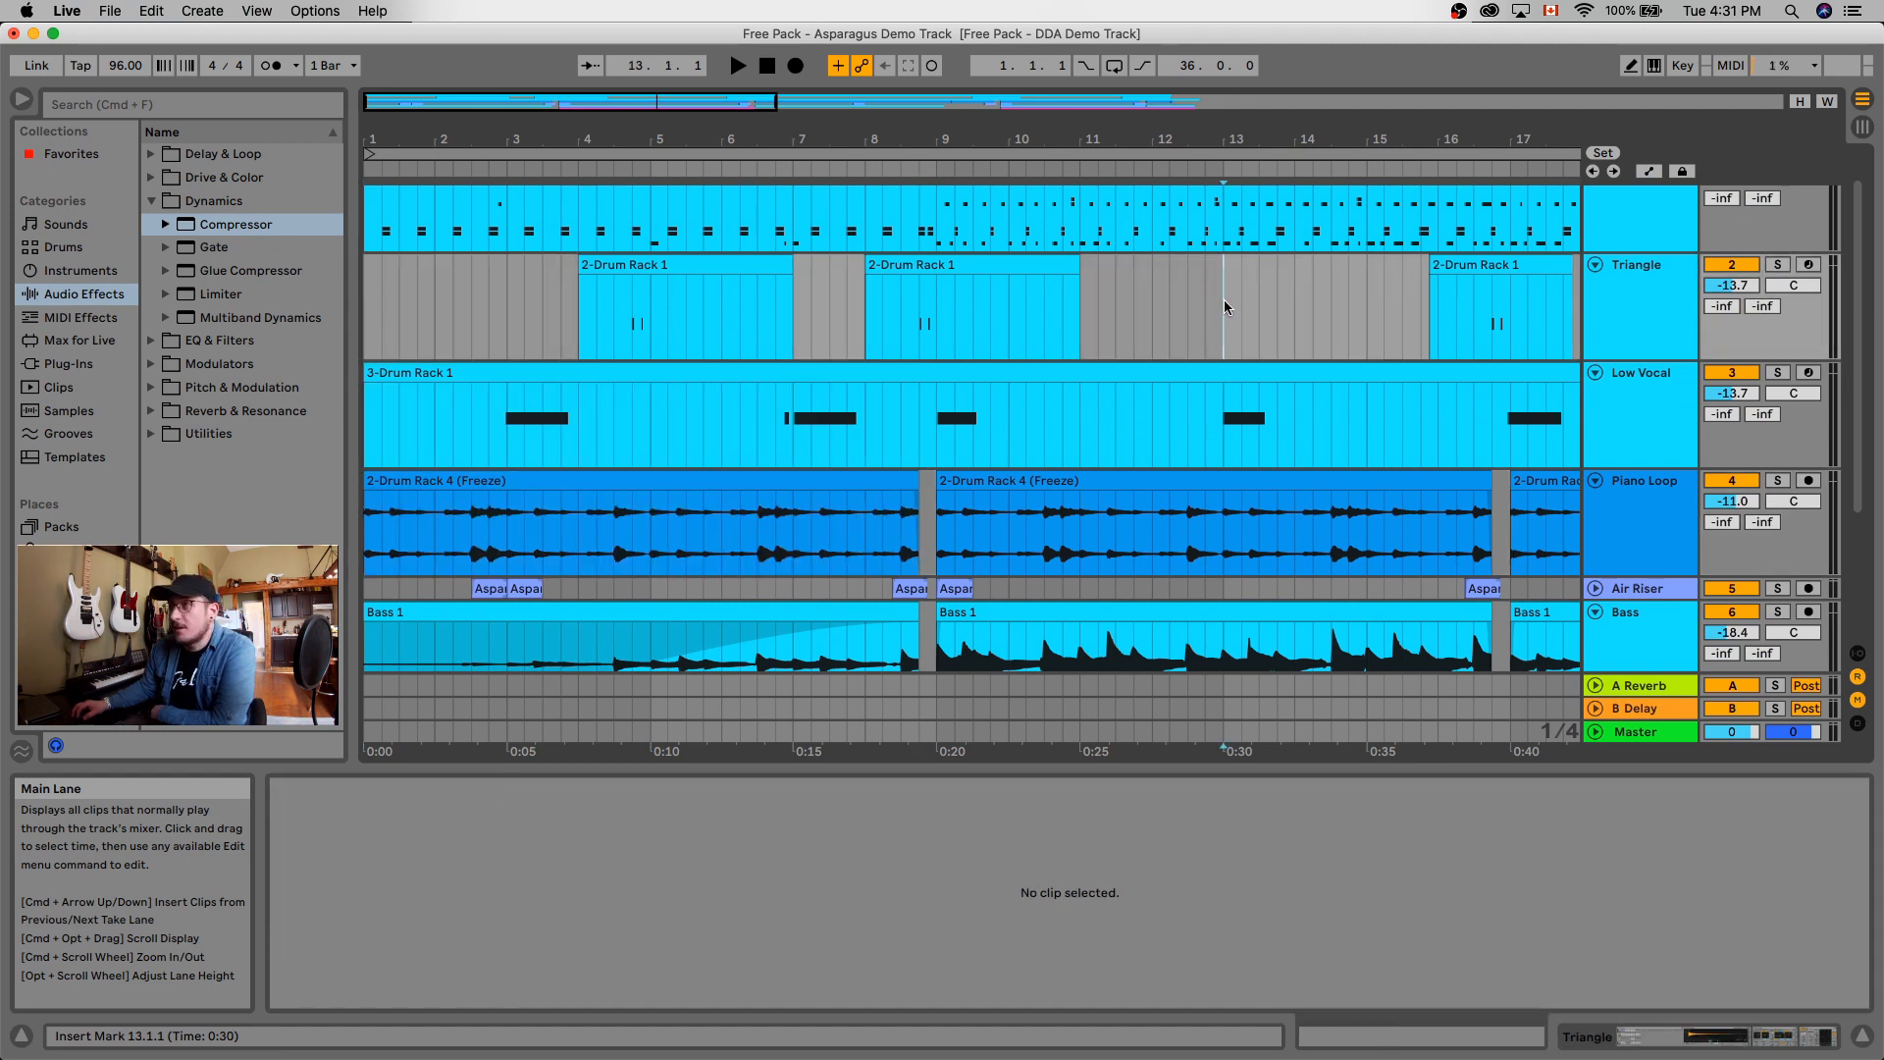
drag(1232, 302, 1292, 307)
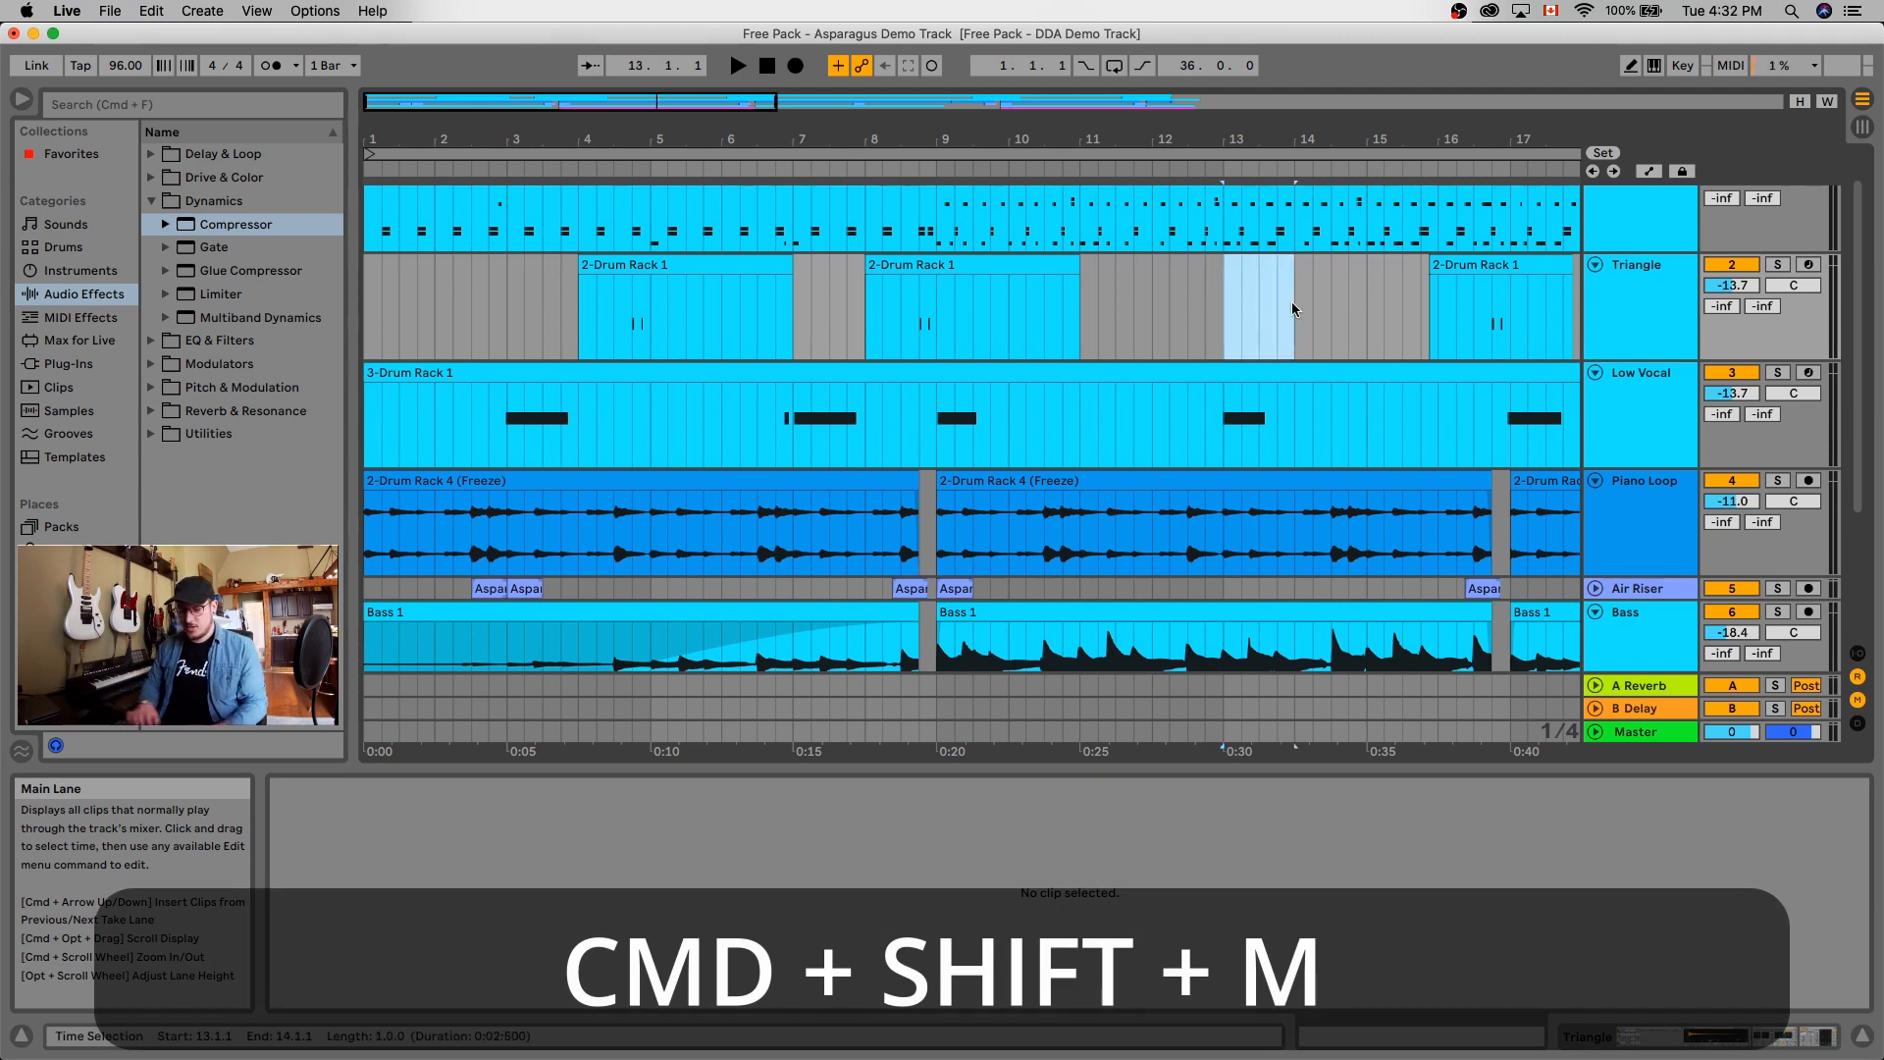
key(super+shift+m)
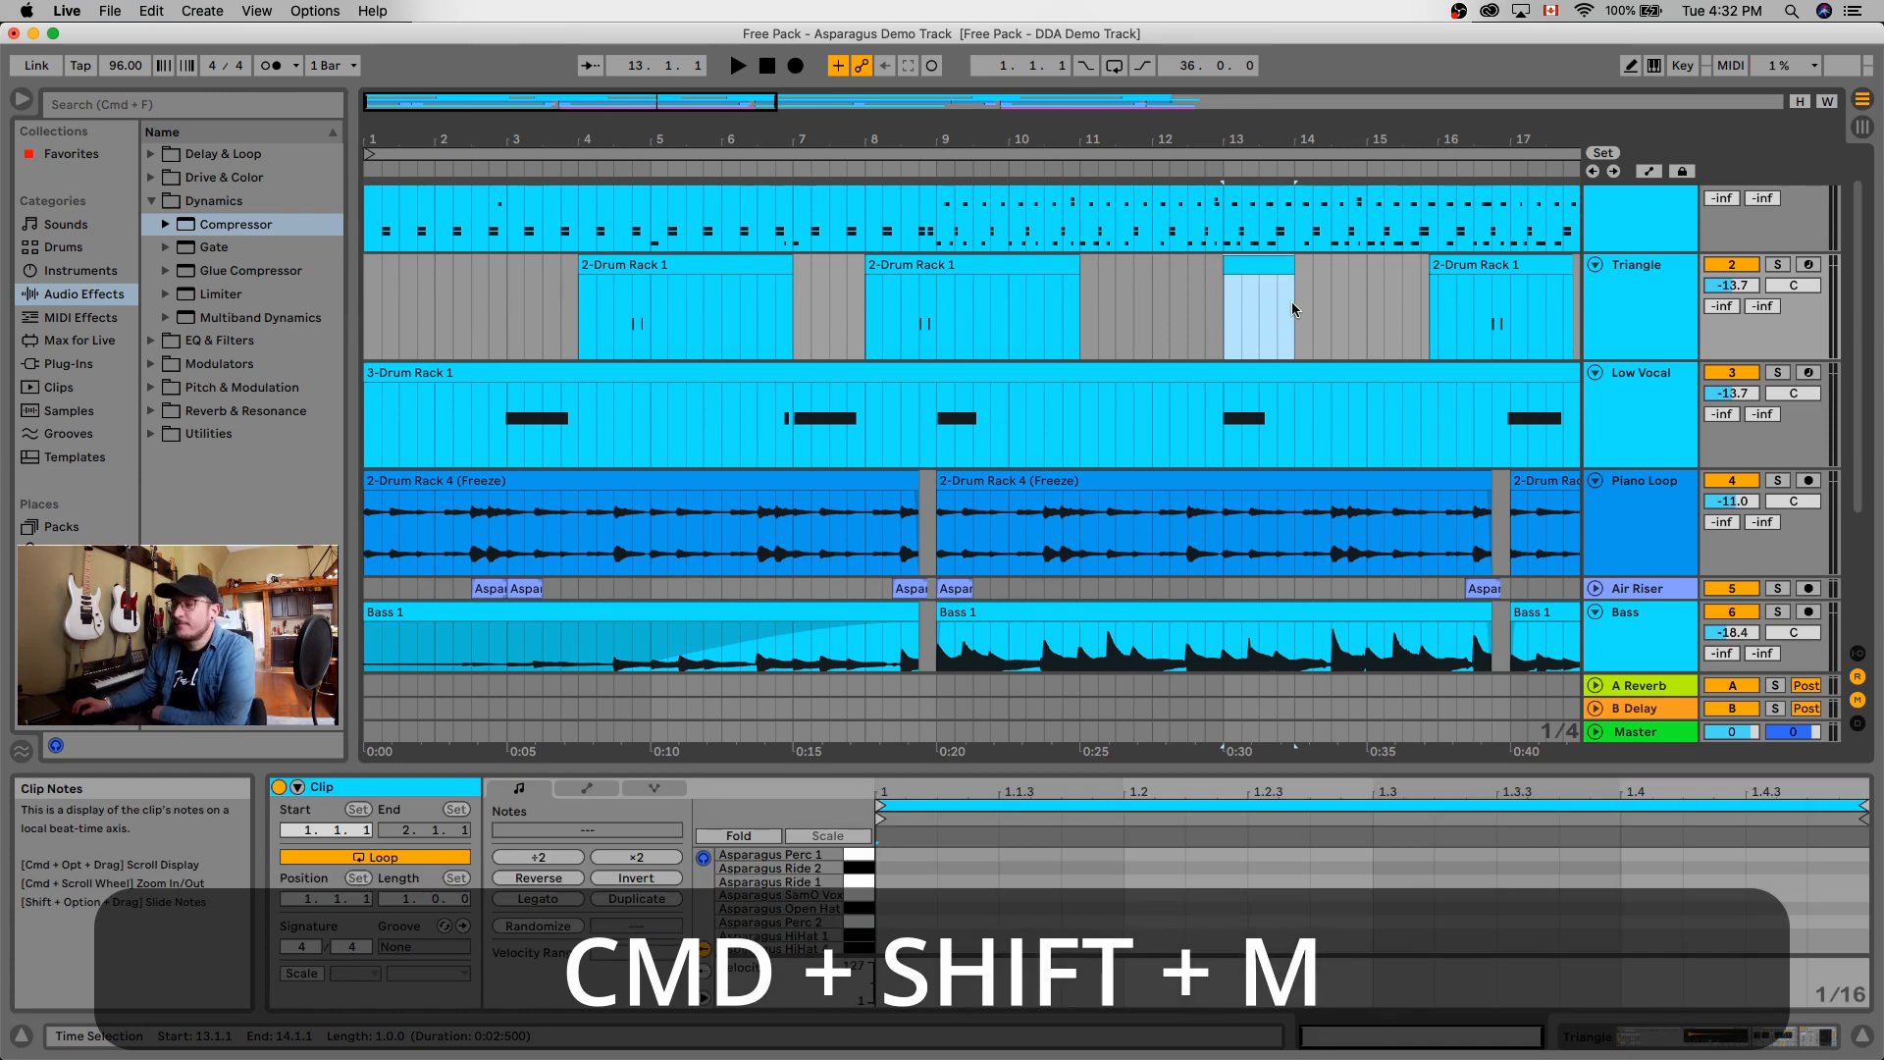
click(1265, 272)
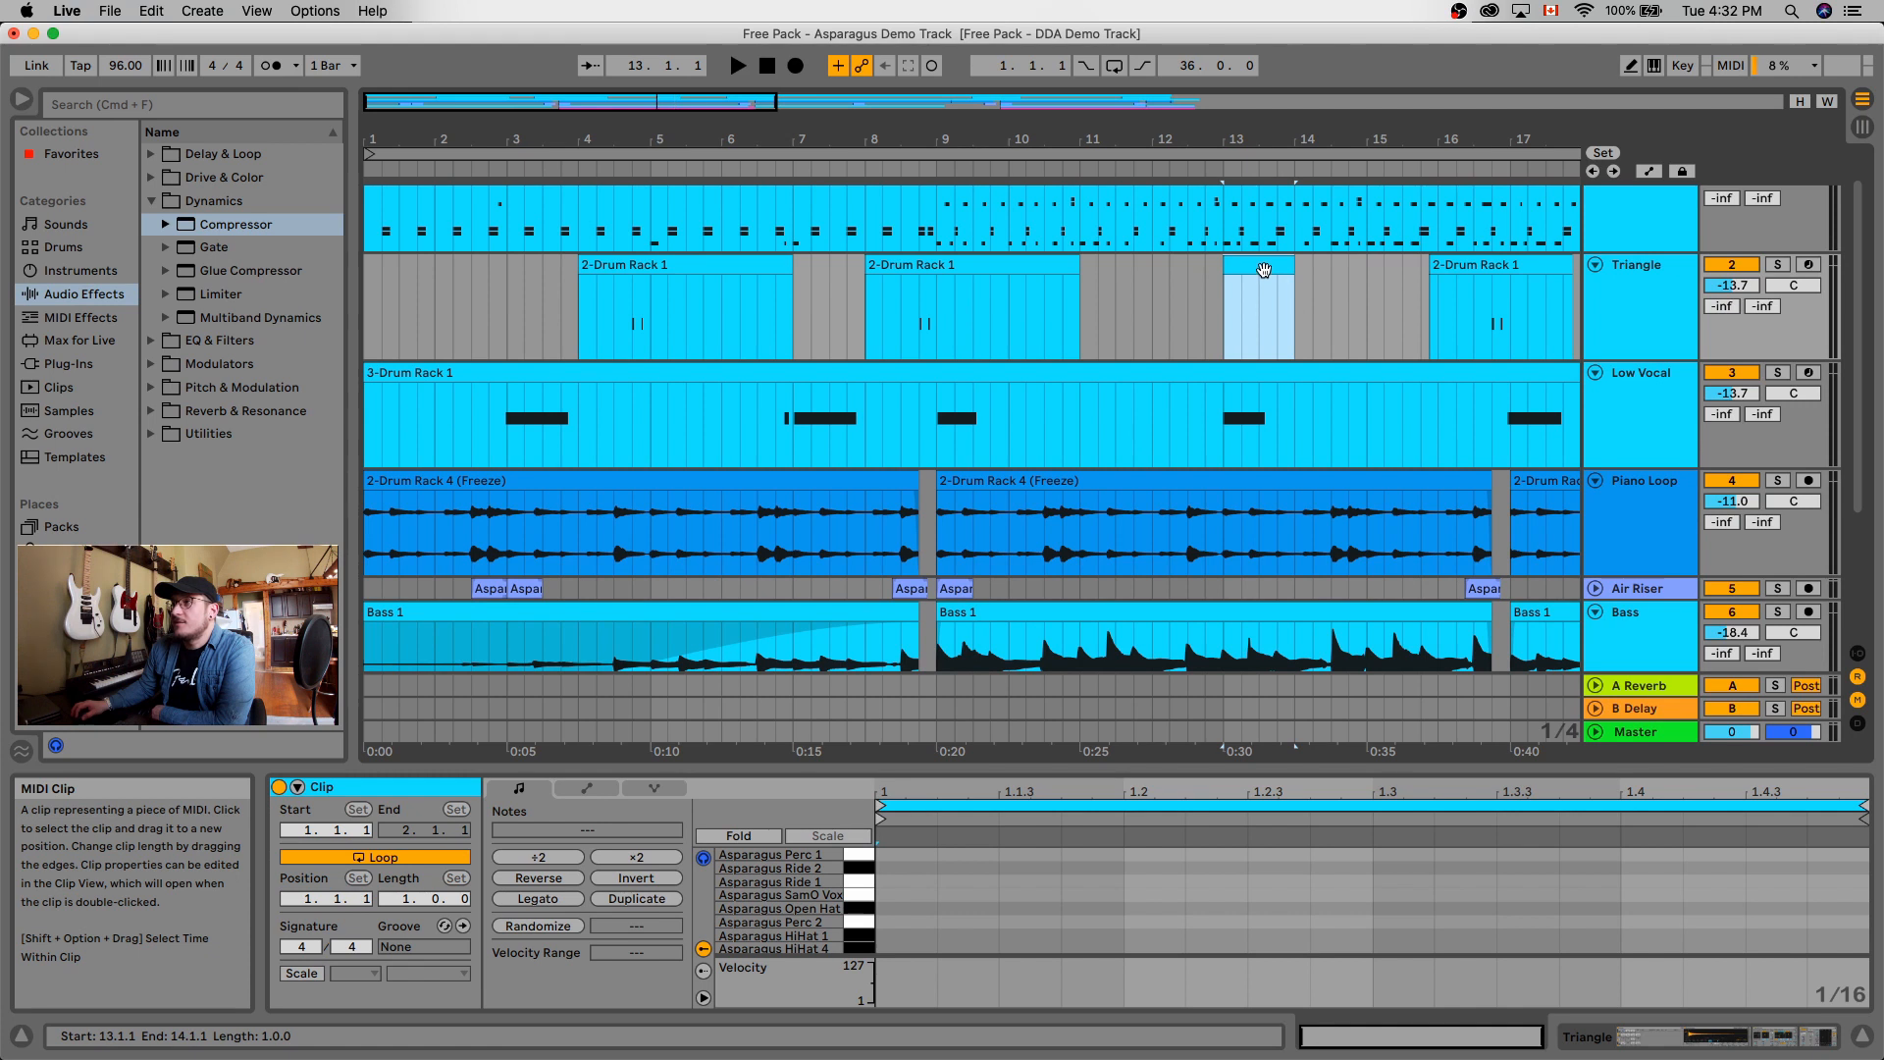
Move the new Triangle clip one beat earlier to start at 12.4.1, and delete it.
drag(1263, 270, 1242, 269)
key(Delete)
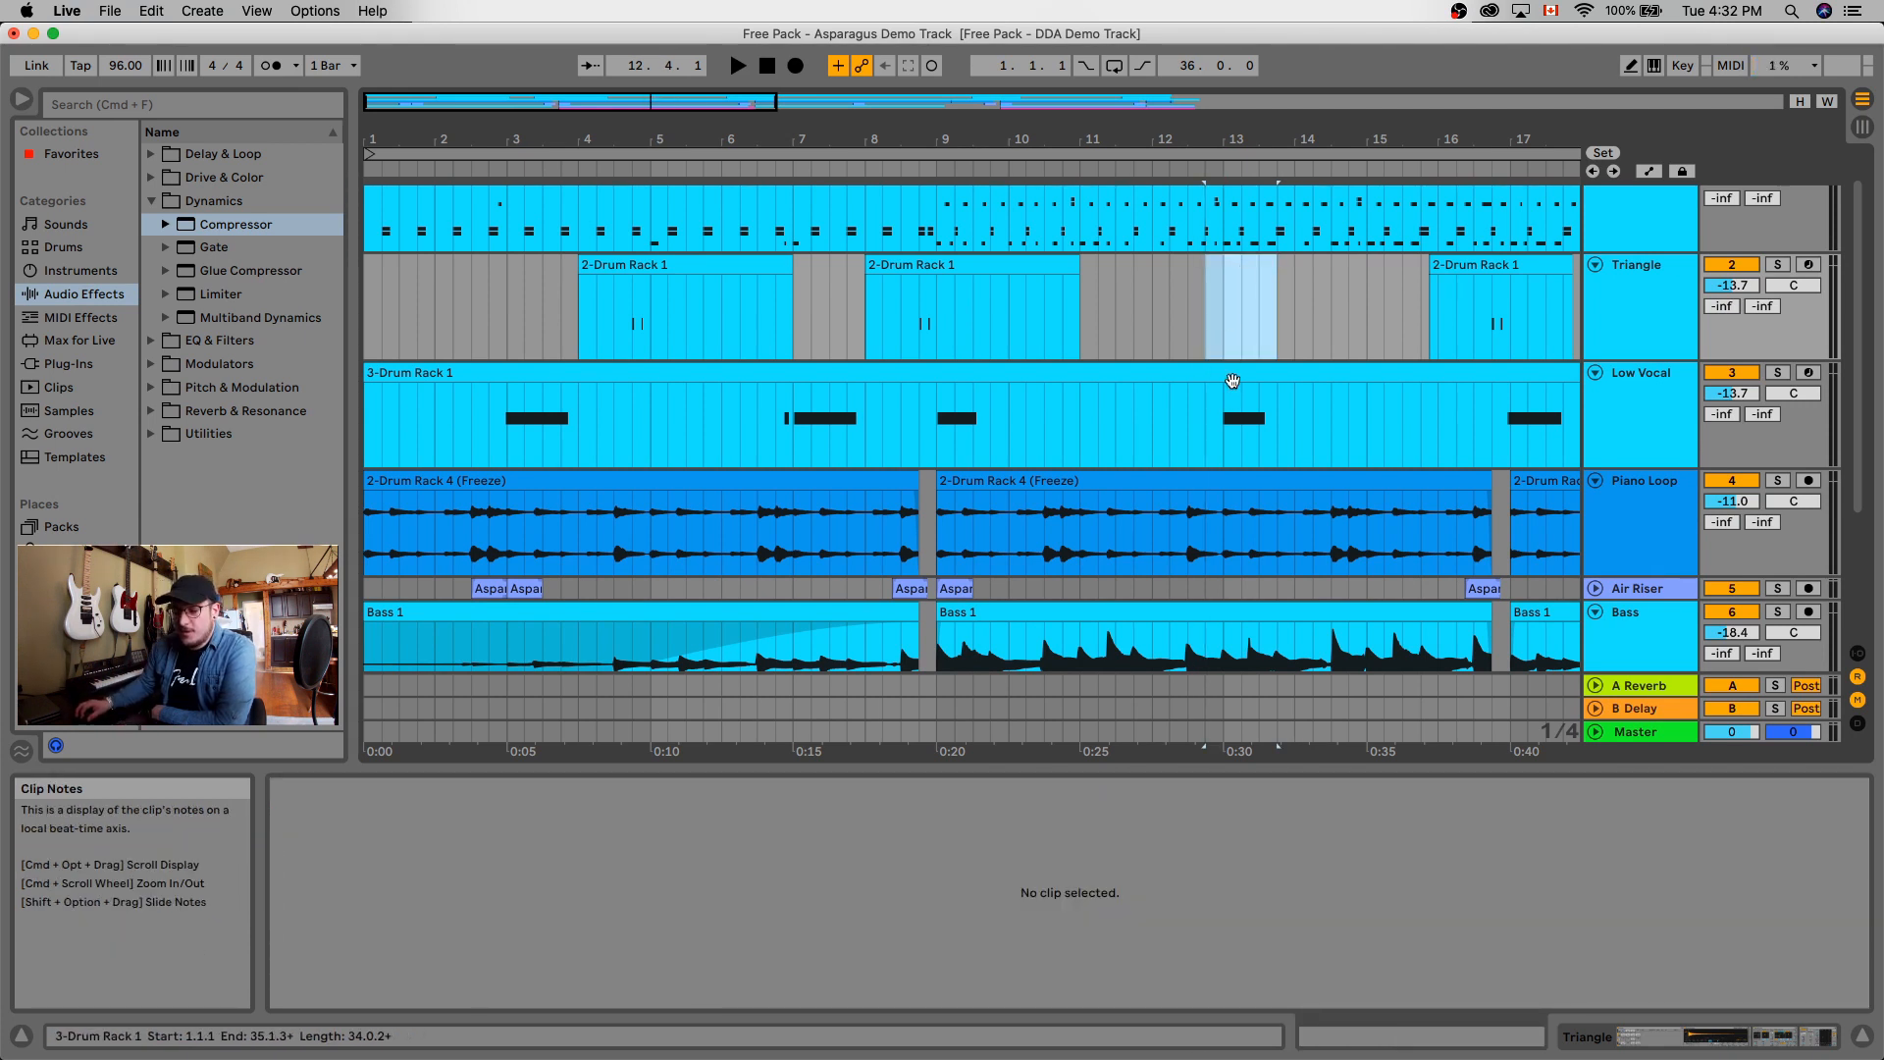
Split the second Piano Loop clip at 10.1.1 and 11.1.1.
click(1046, 525)
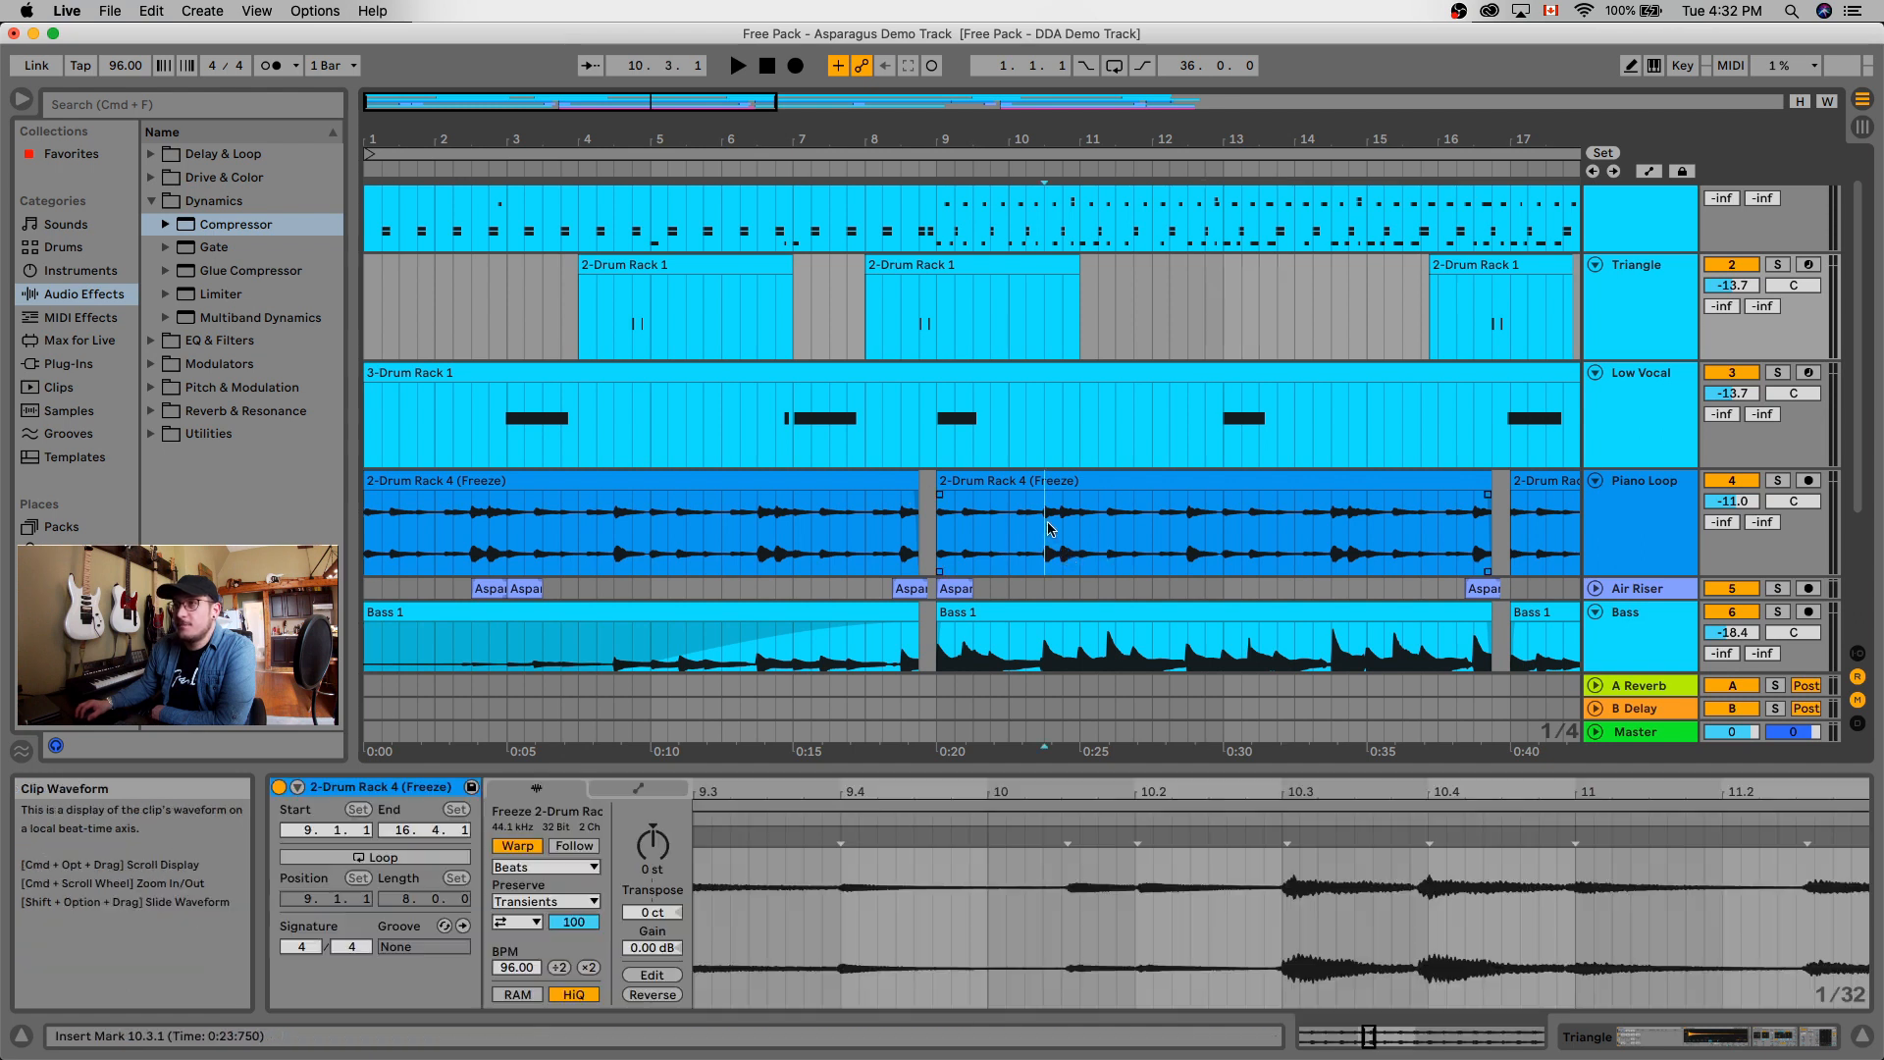
click(1010, 478)
click(991, 524)
click(972, 528)
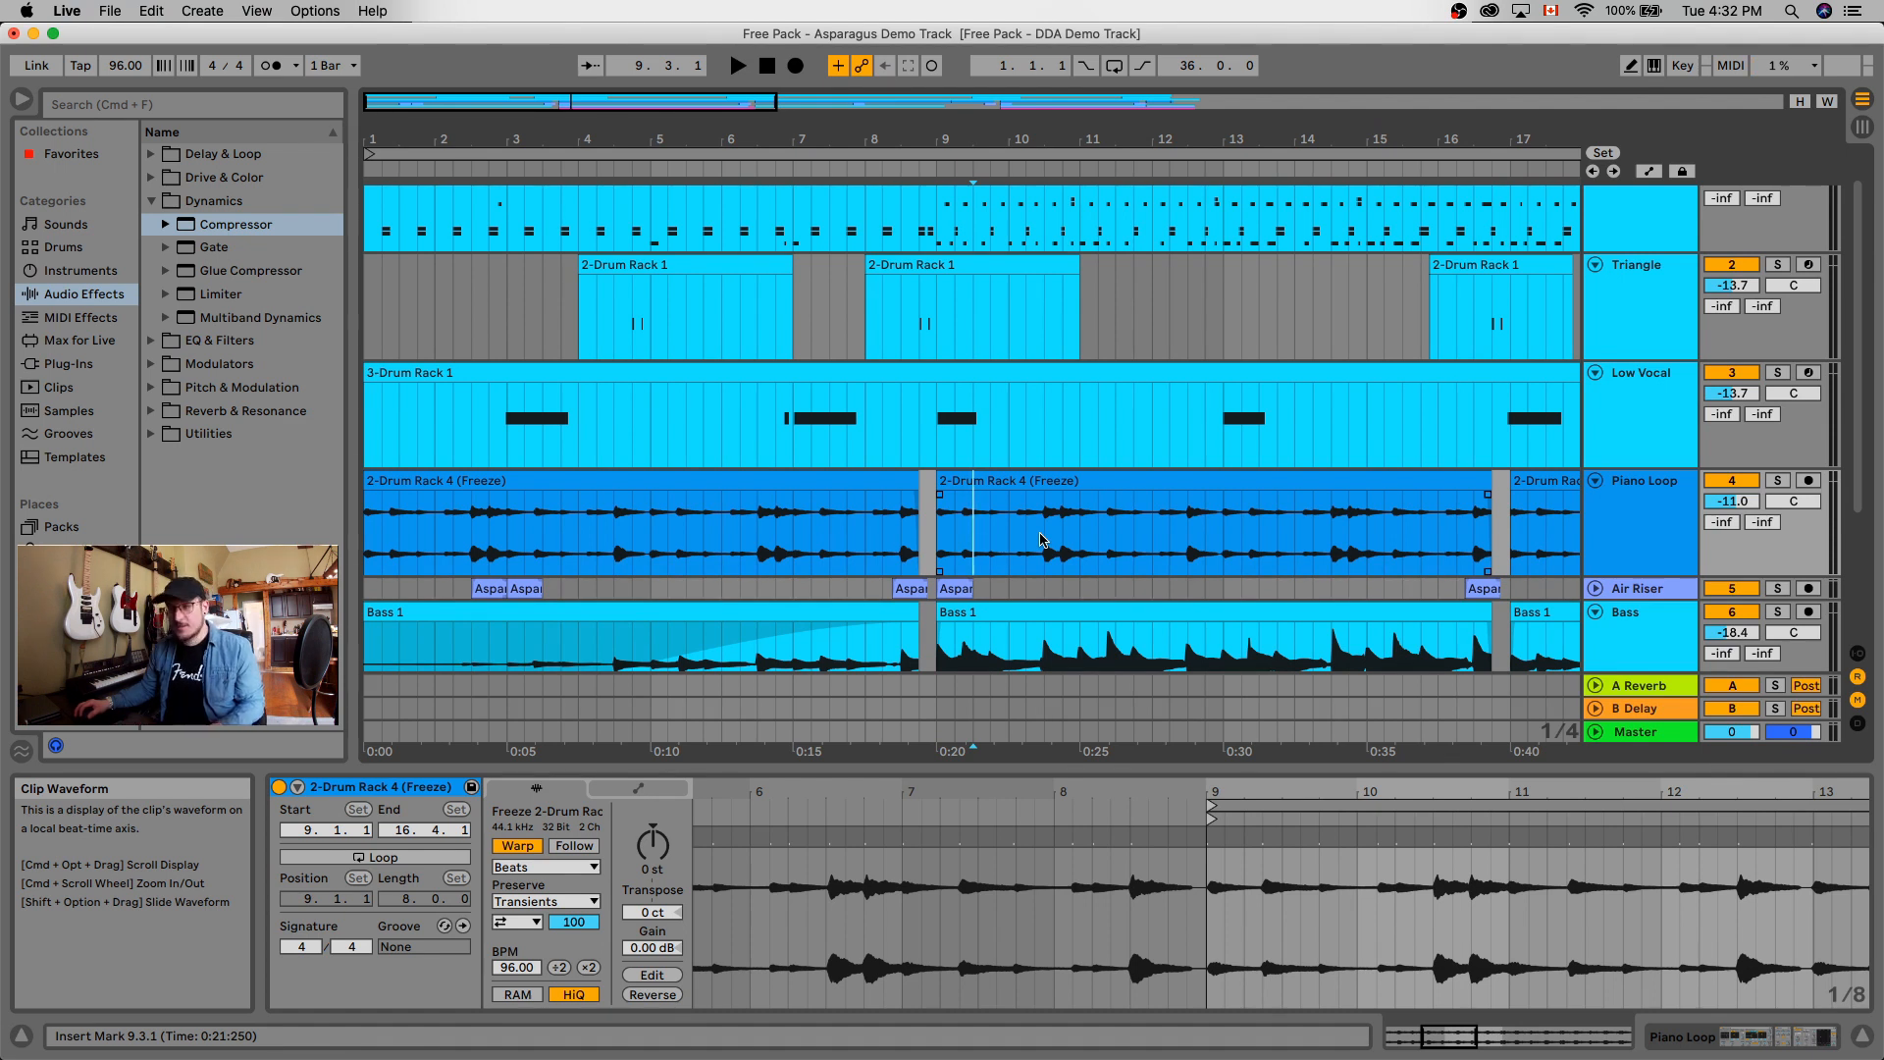
click(989, 531)
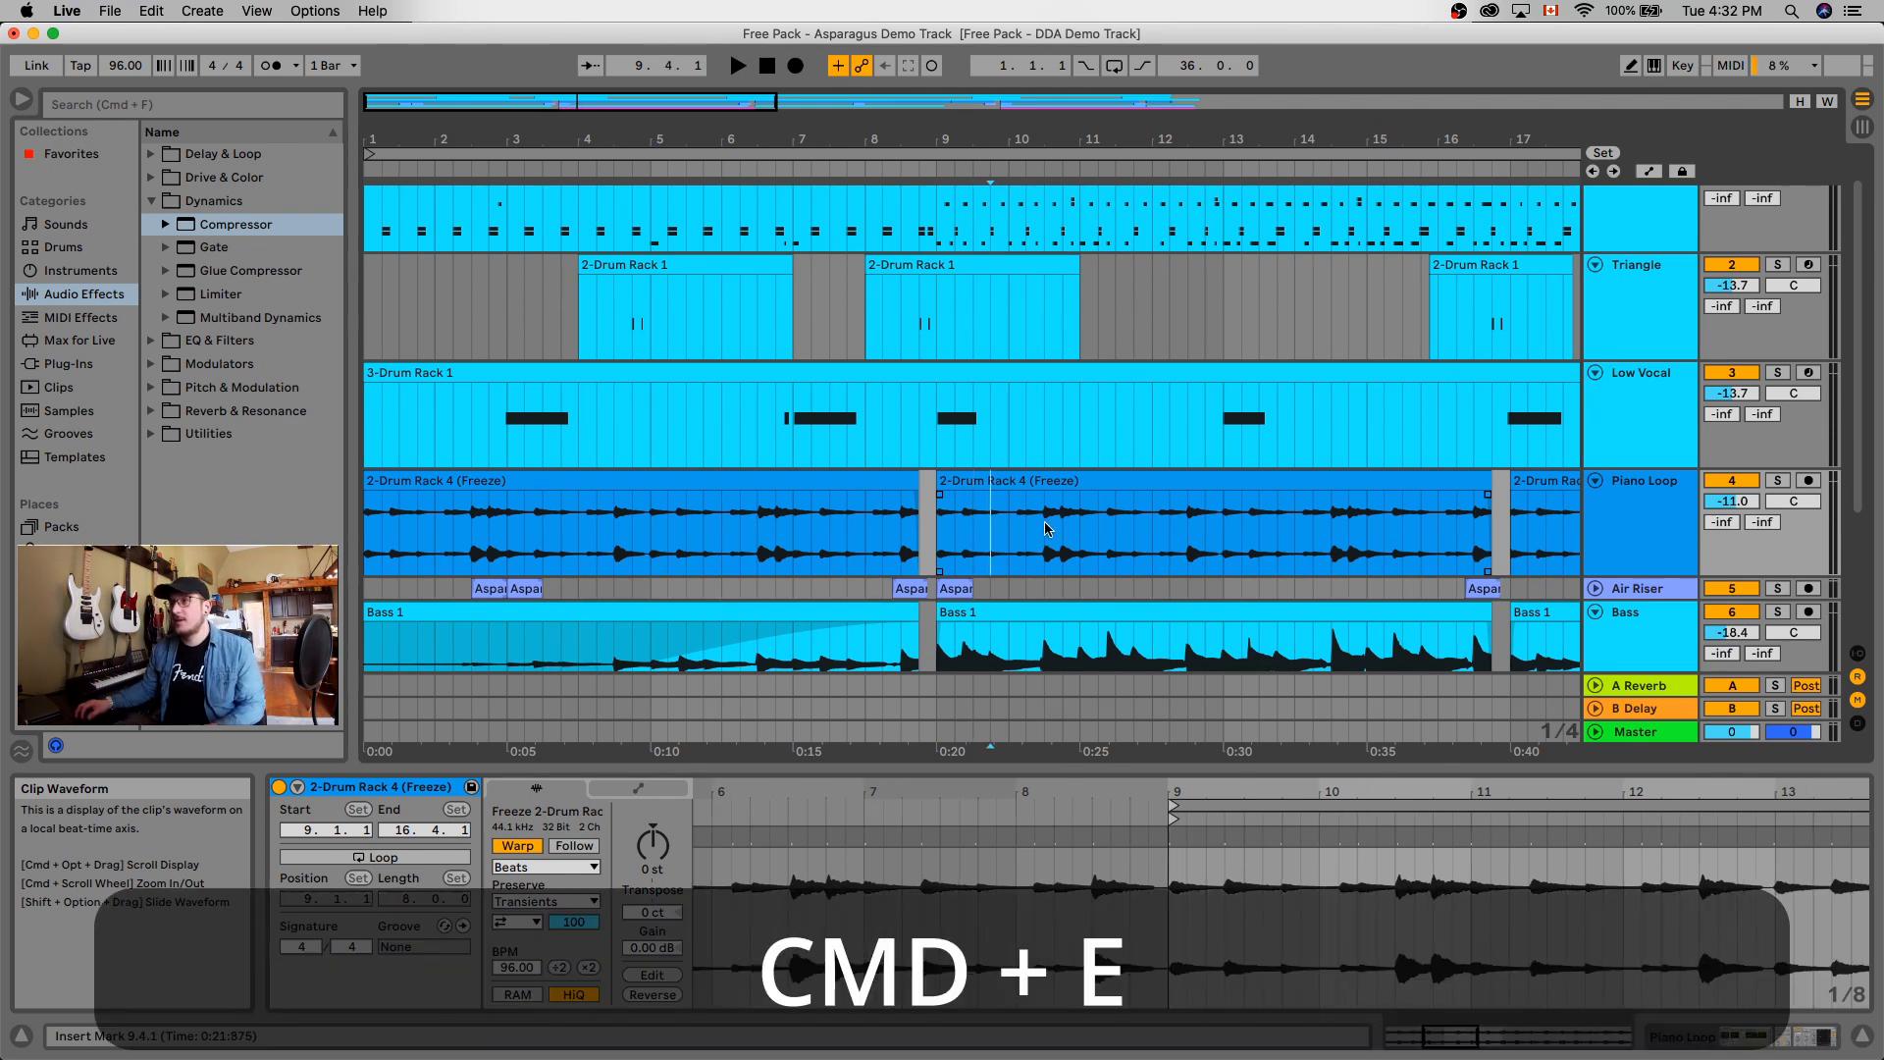
click(1012, 531)
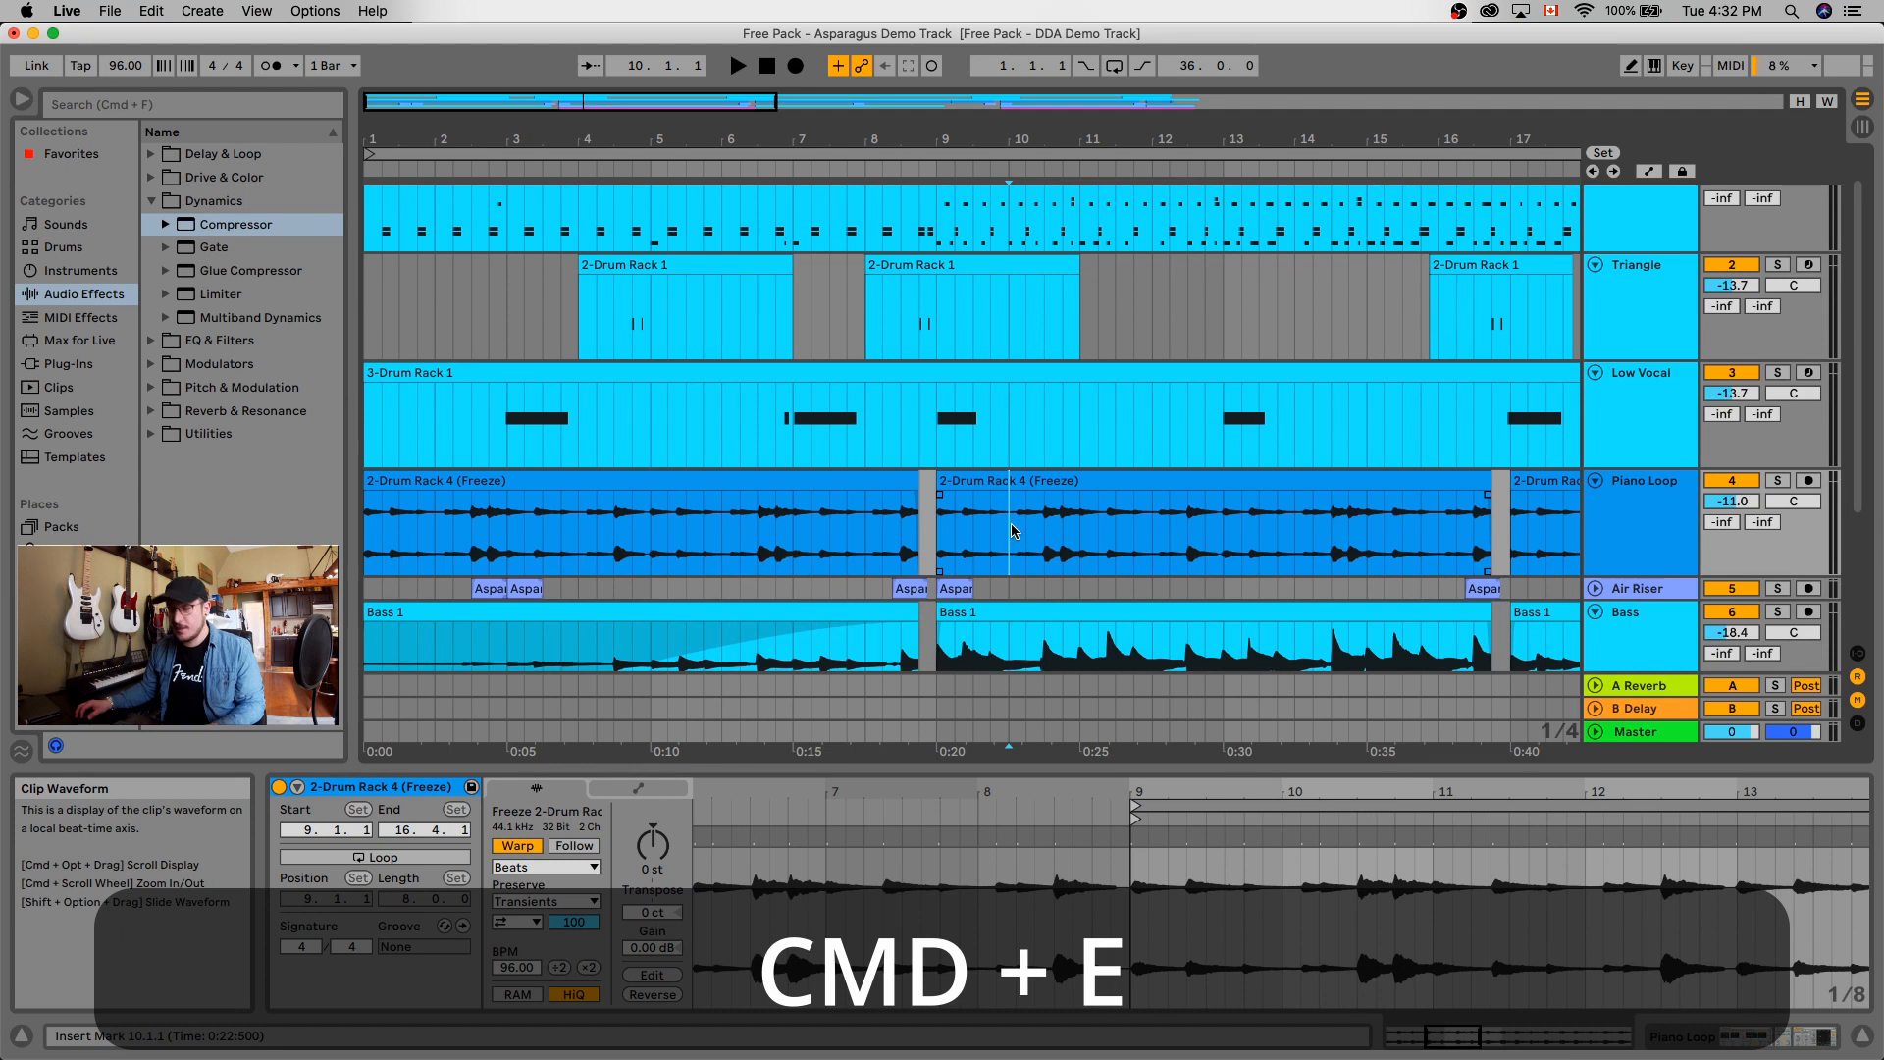
key(super+e)
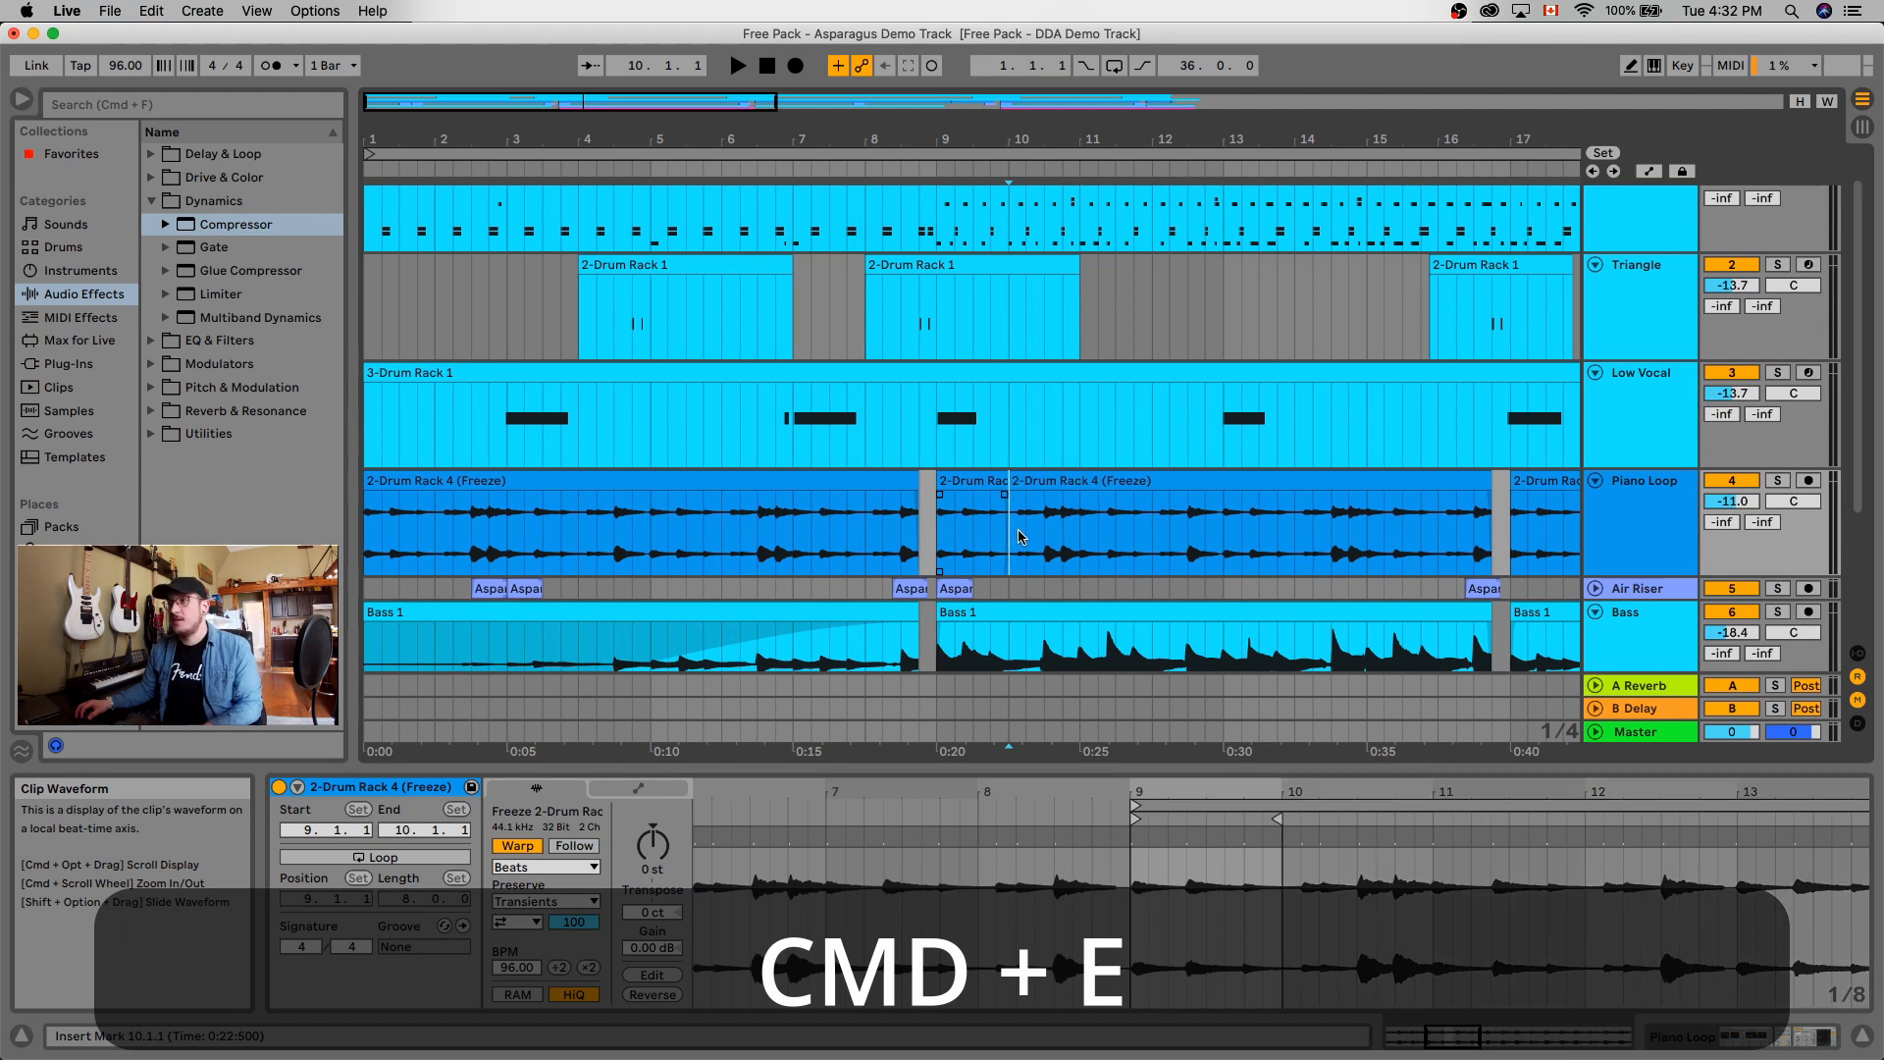
click(1080, 550)
key(super+e)
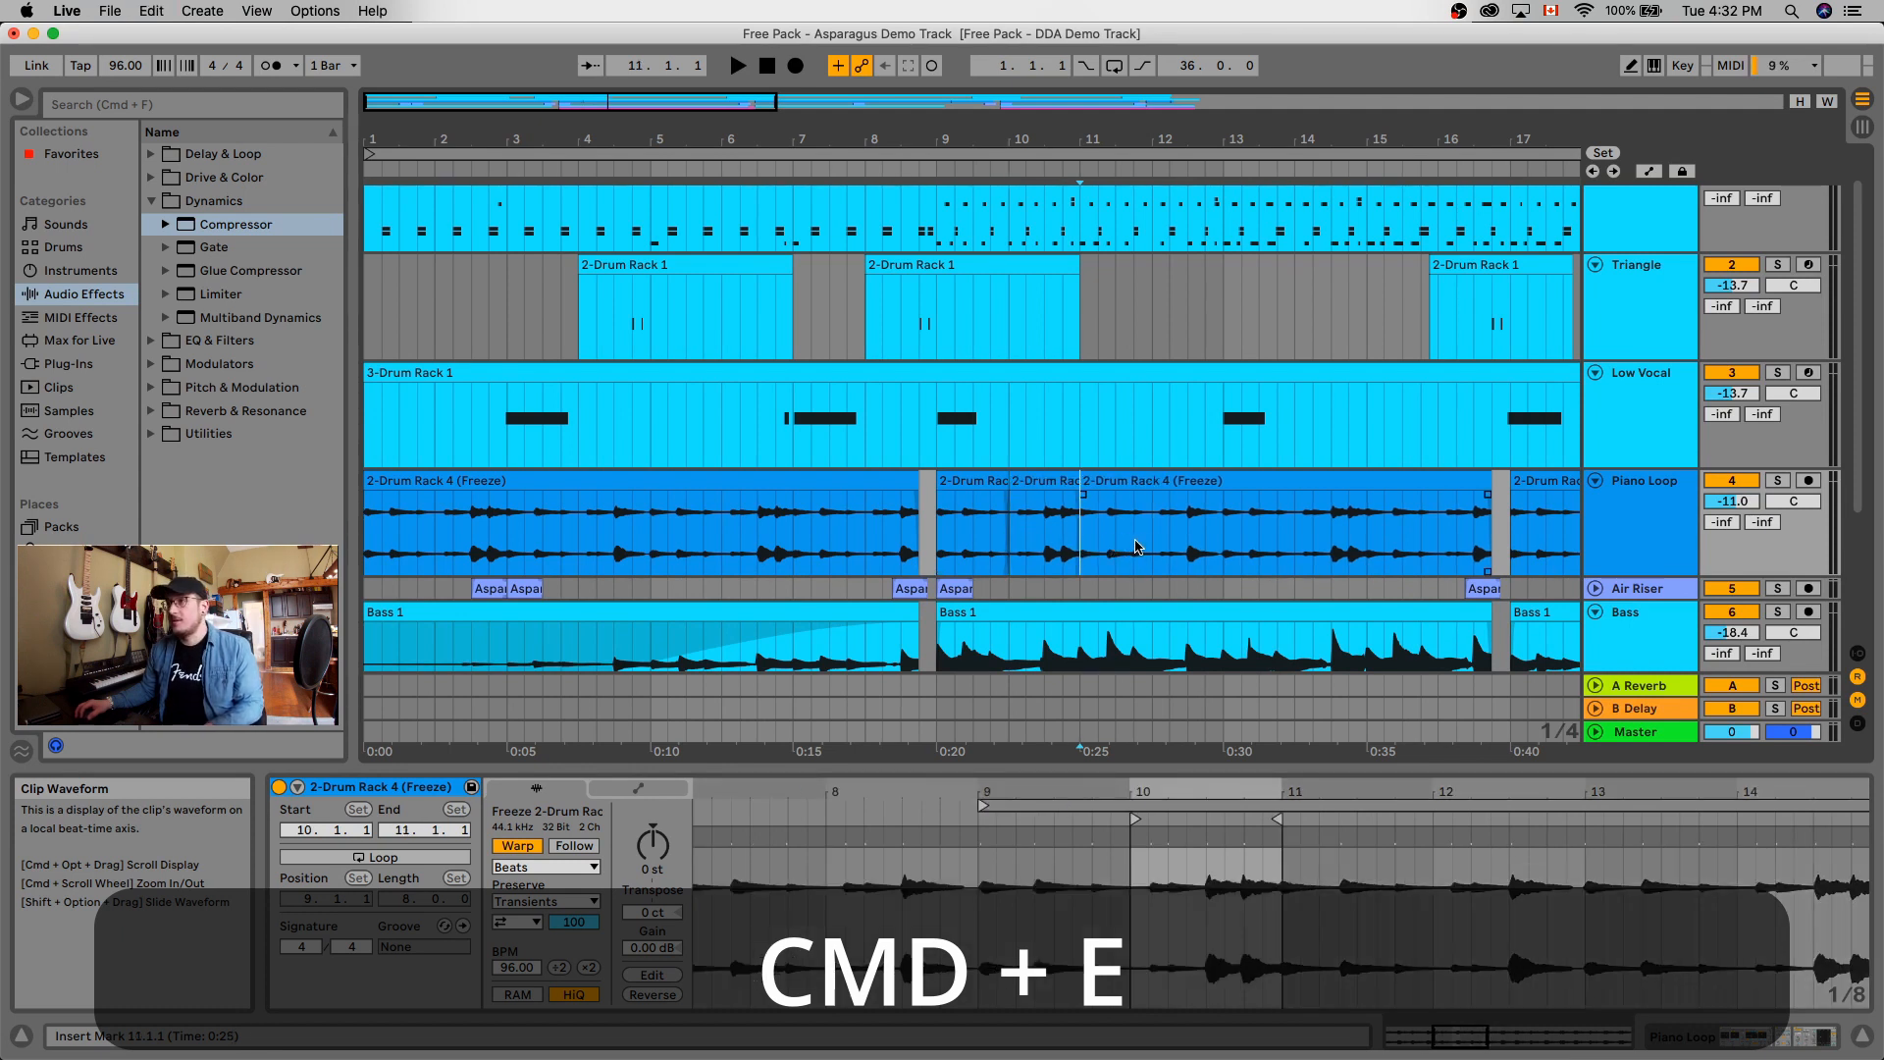
Split the Piano Loop clip at 12.1.1, 12.3.1 and 13.1.1, and select the half-bar piece starting at 12.3.1.
click(1152, 535)
key(super+e)
click(1188, 532)
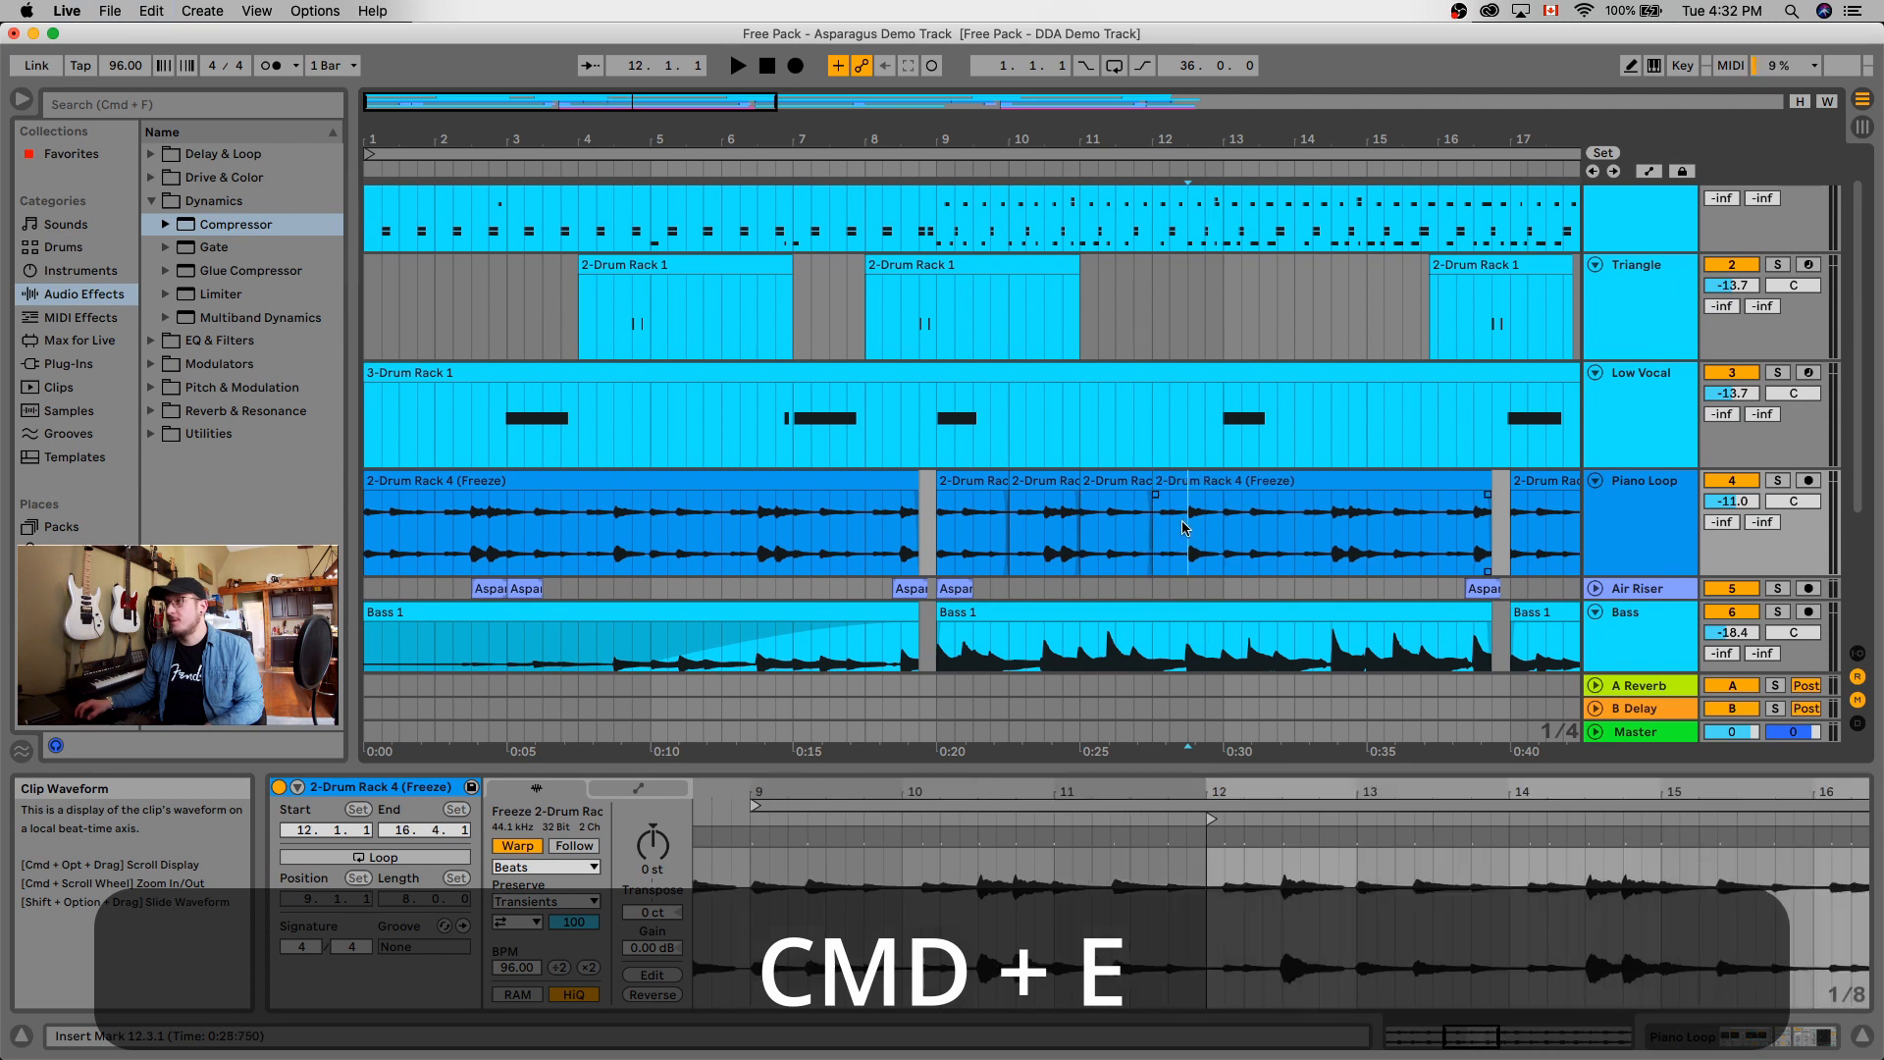
key(super+e)
click(1226, 532)
key(super+e)
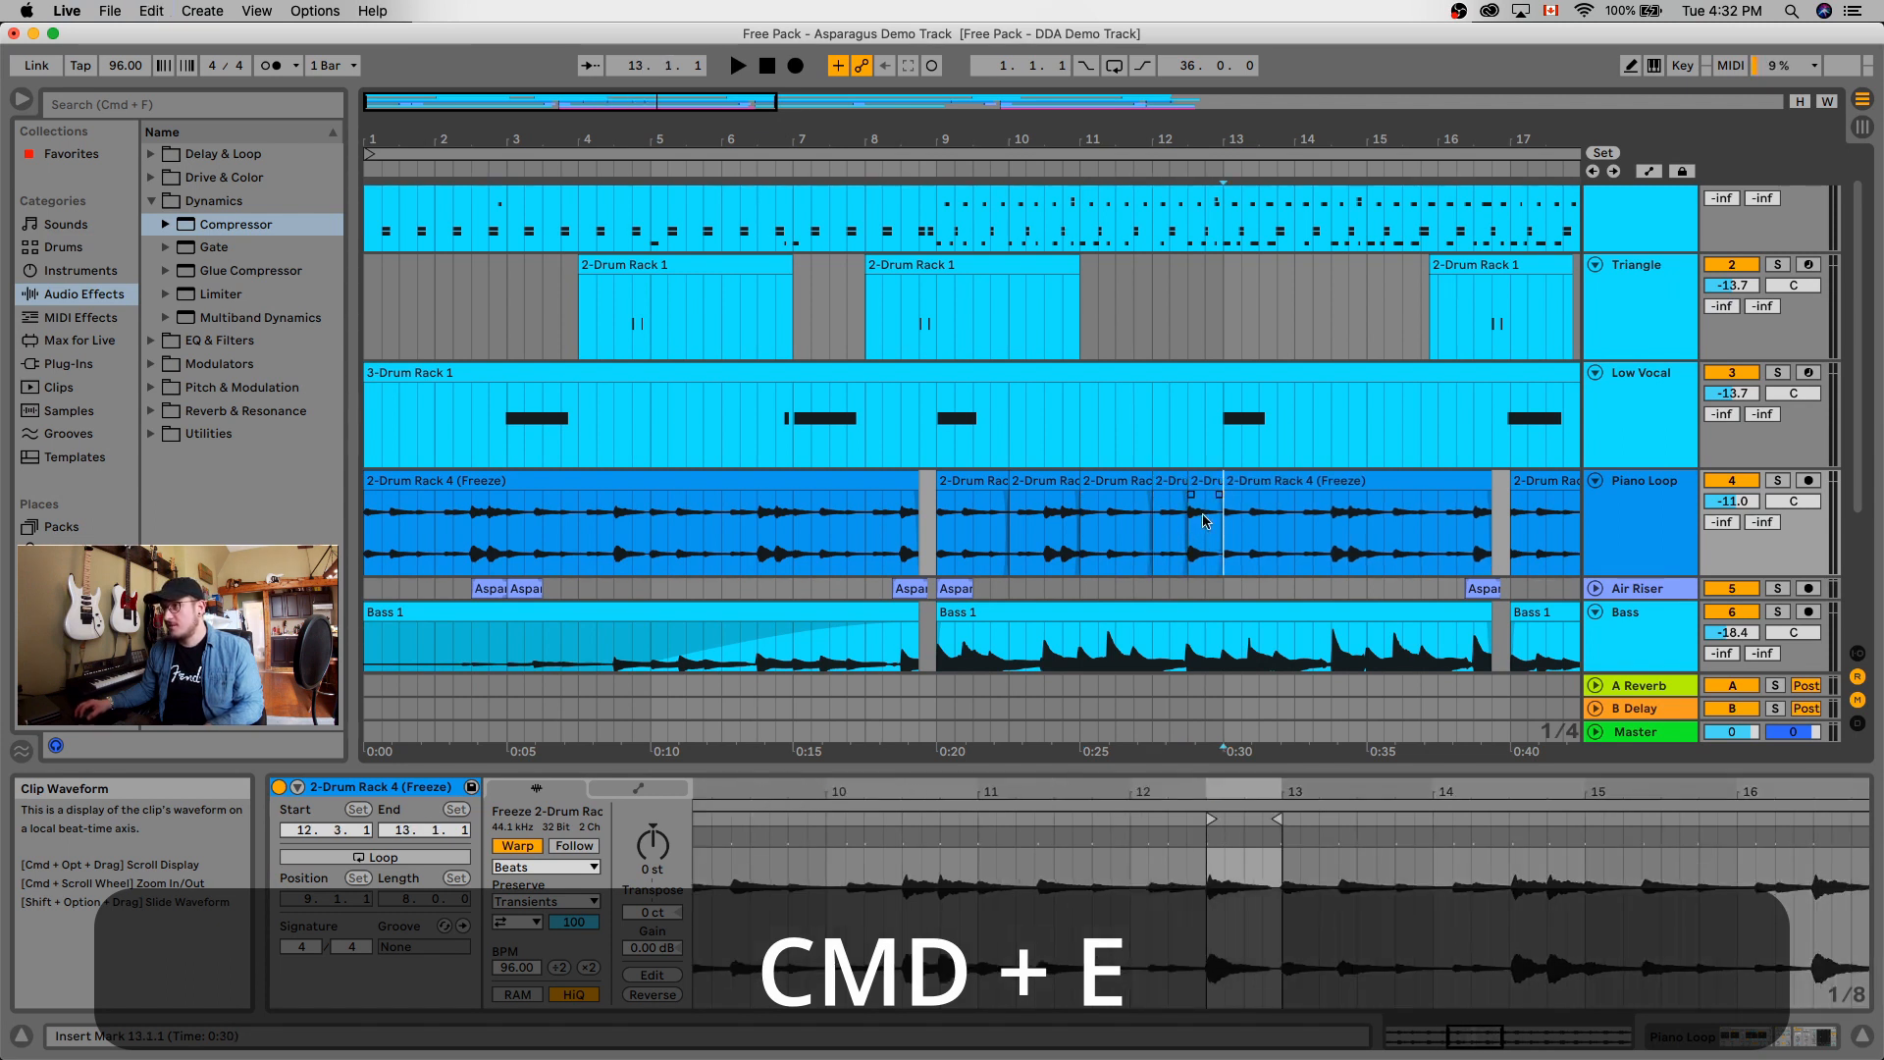
click(1203, 482)
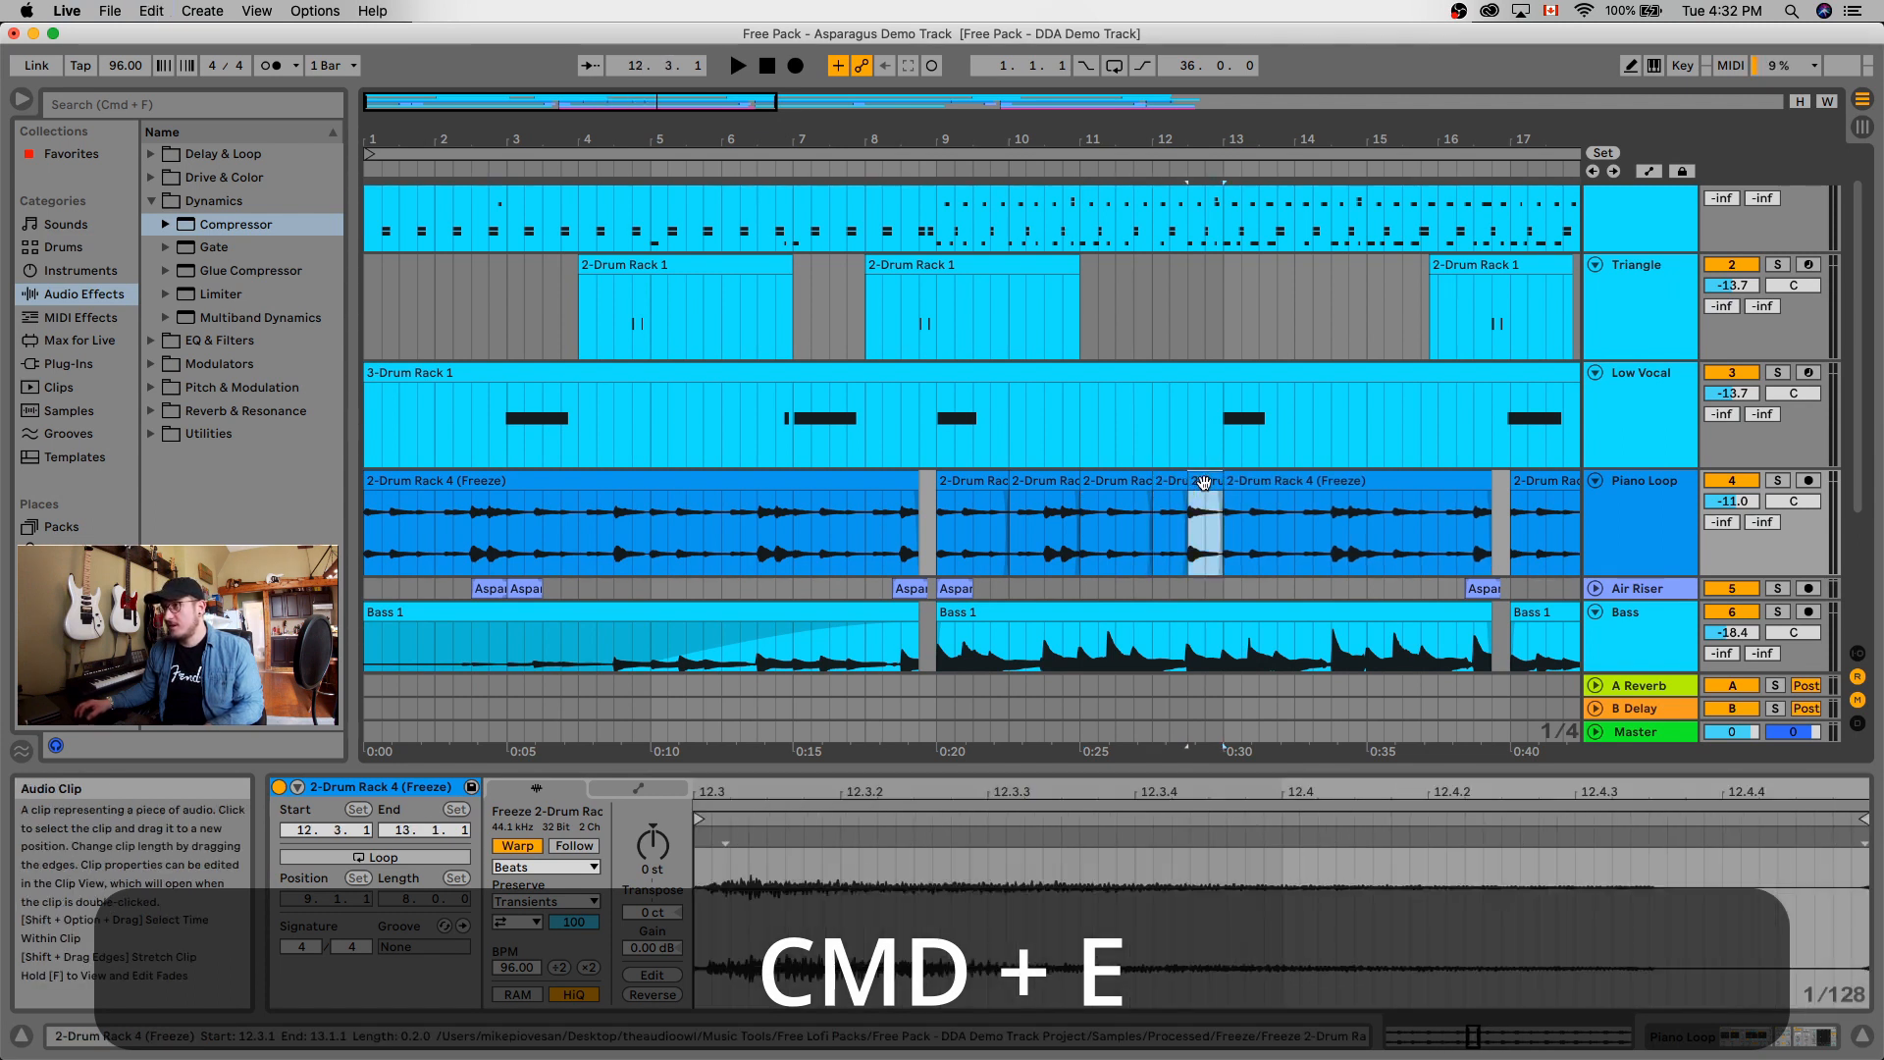
Split the Piano Loop clip further at 14.3.1, 15.1.1 and 10.2.1.
click(1333, 534)
key(super+e)
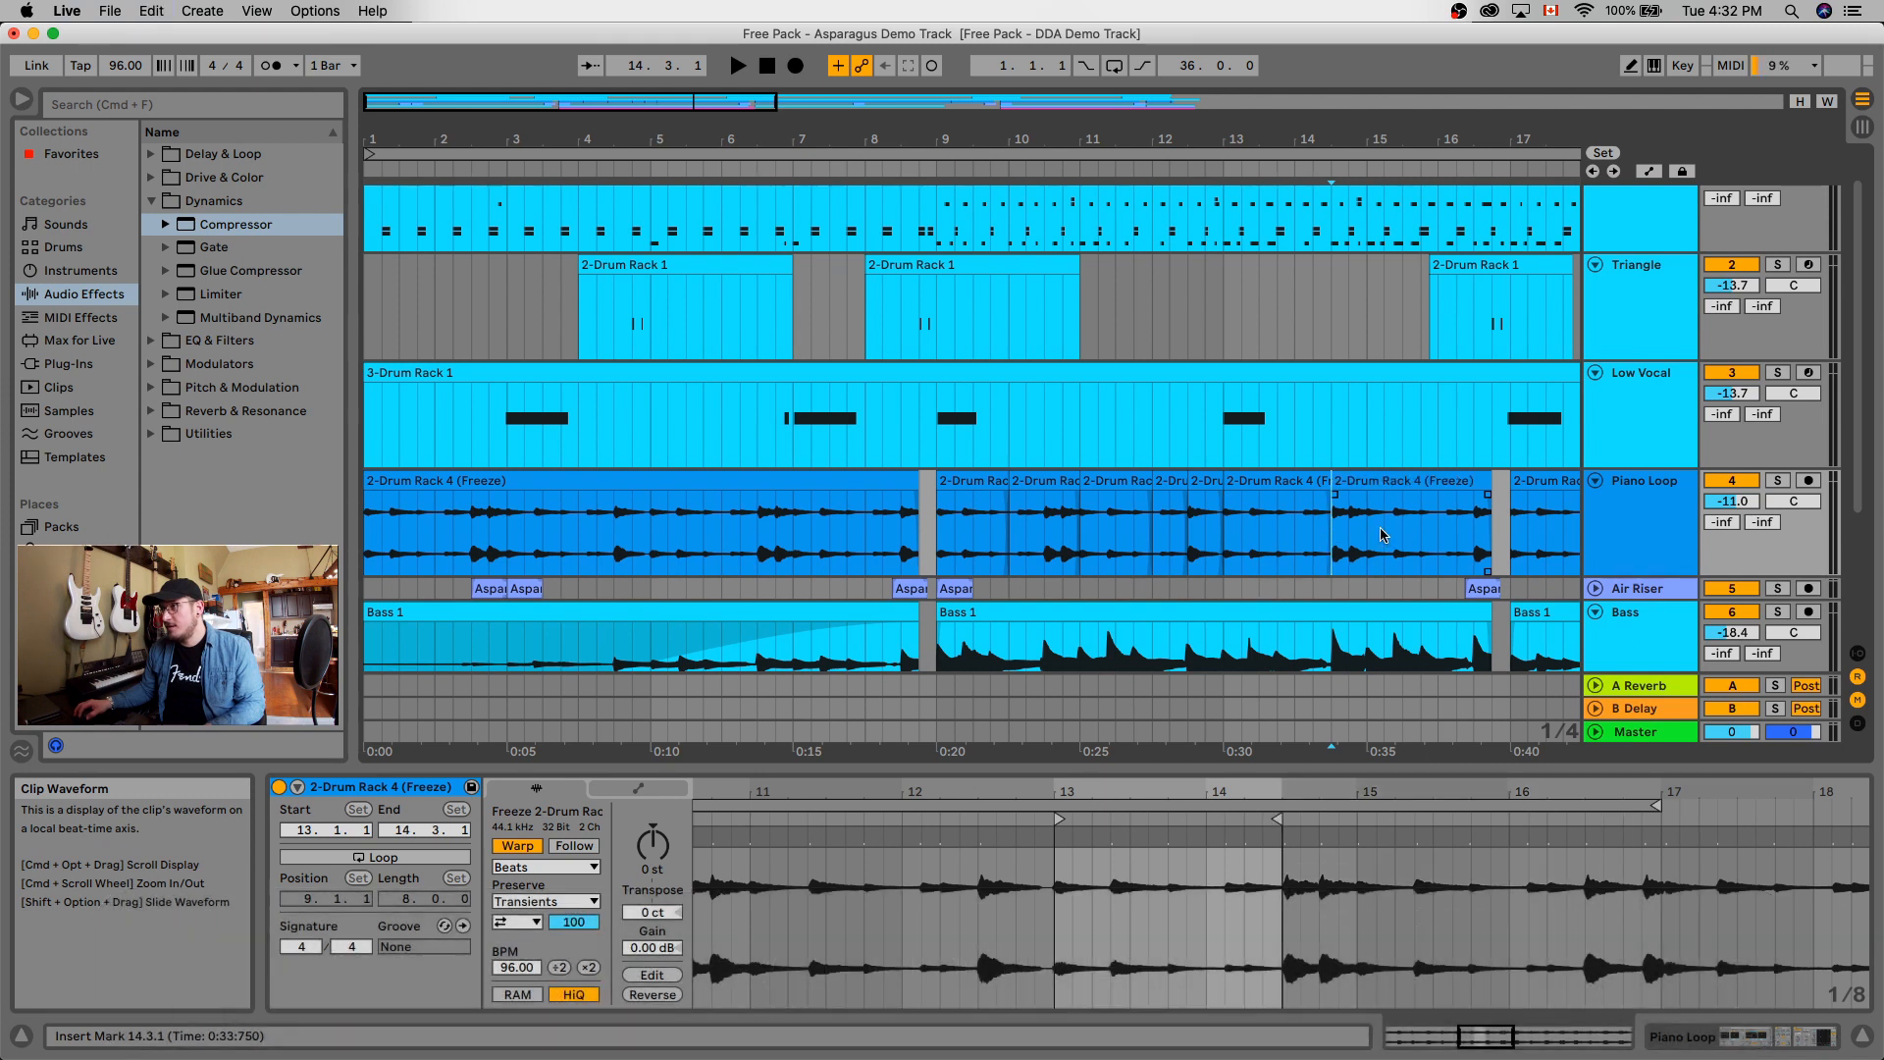
click(1369, 532)
key(super+e)
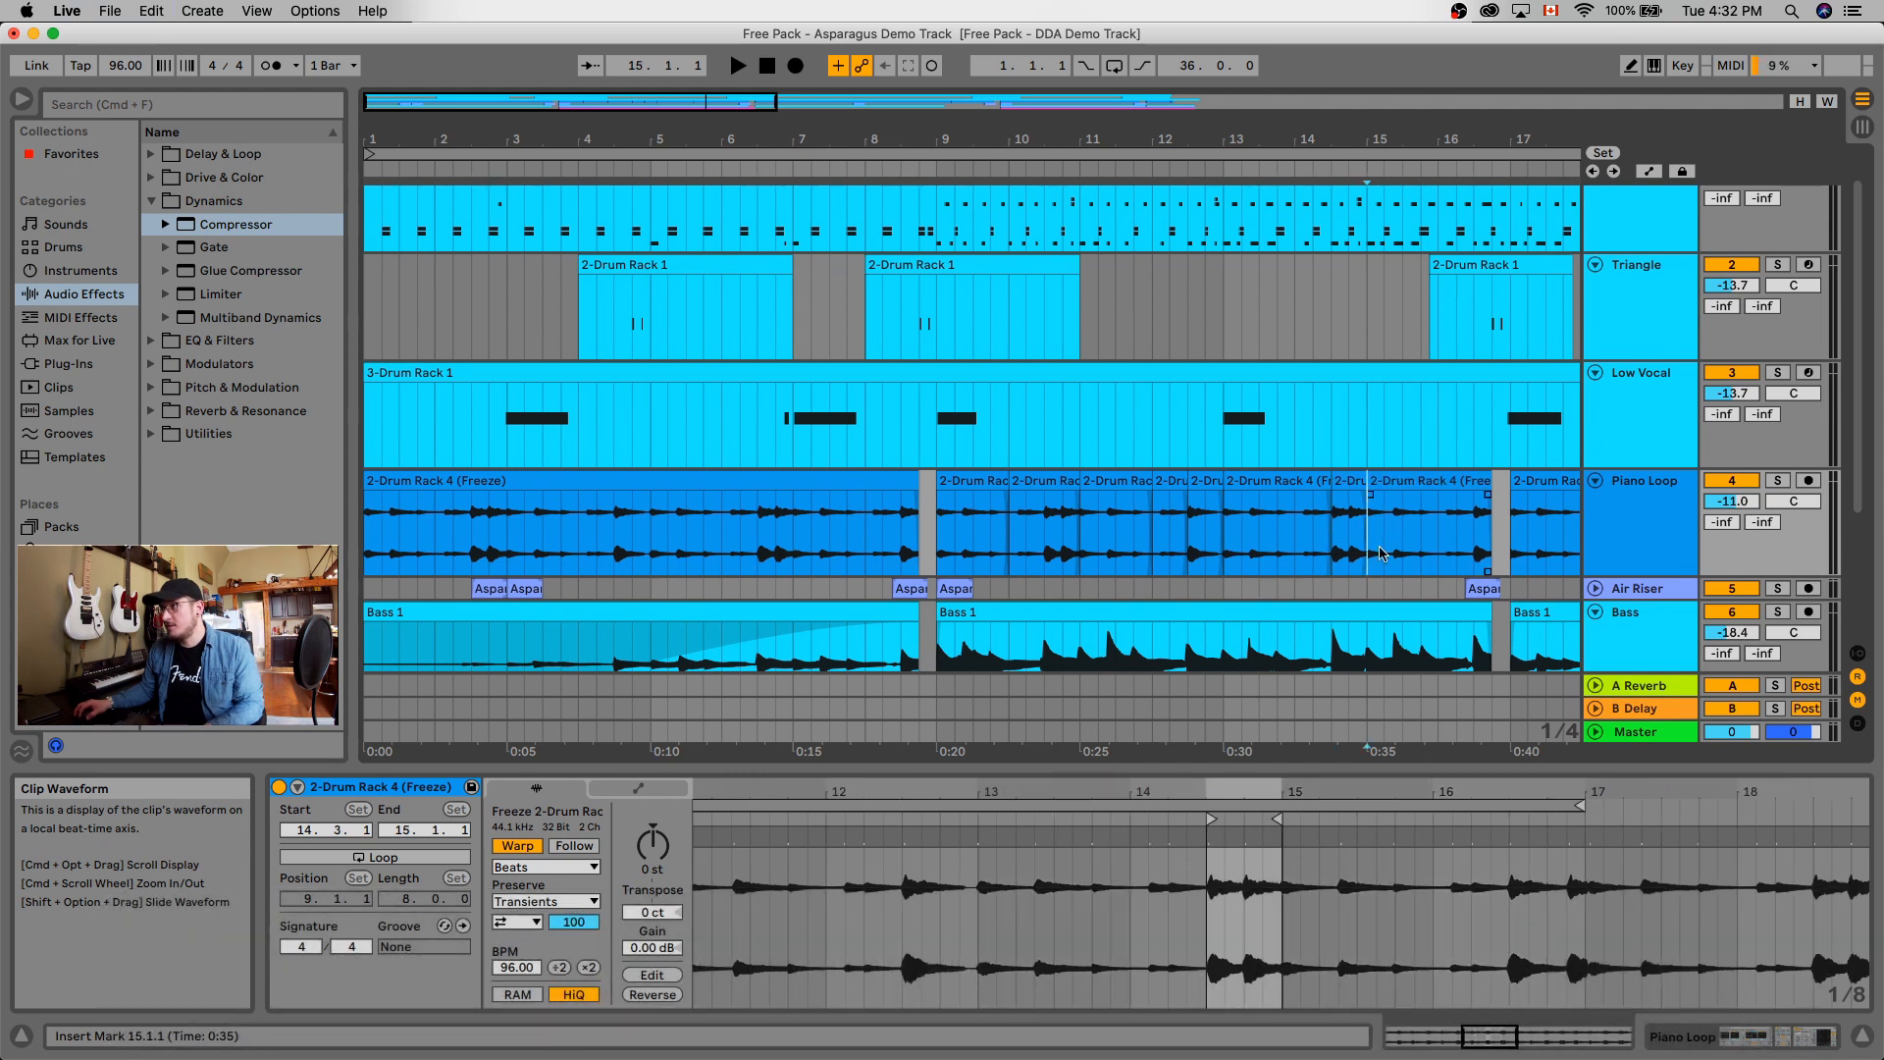
click(1349, 483)
click(1295, 544)
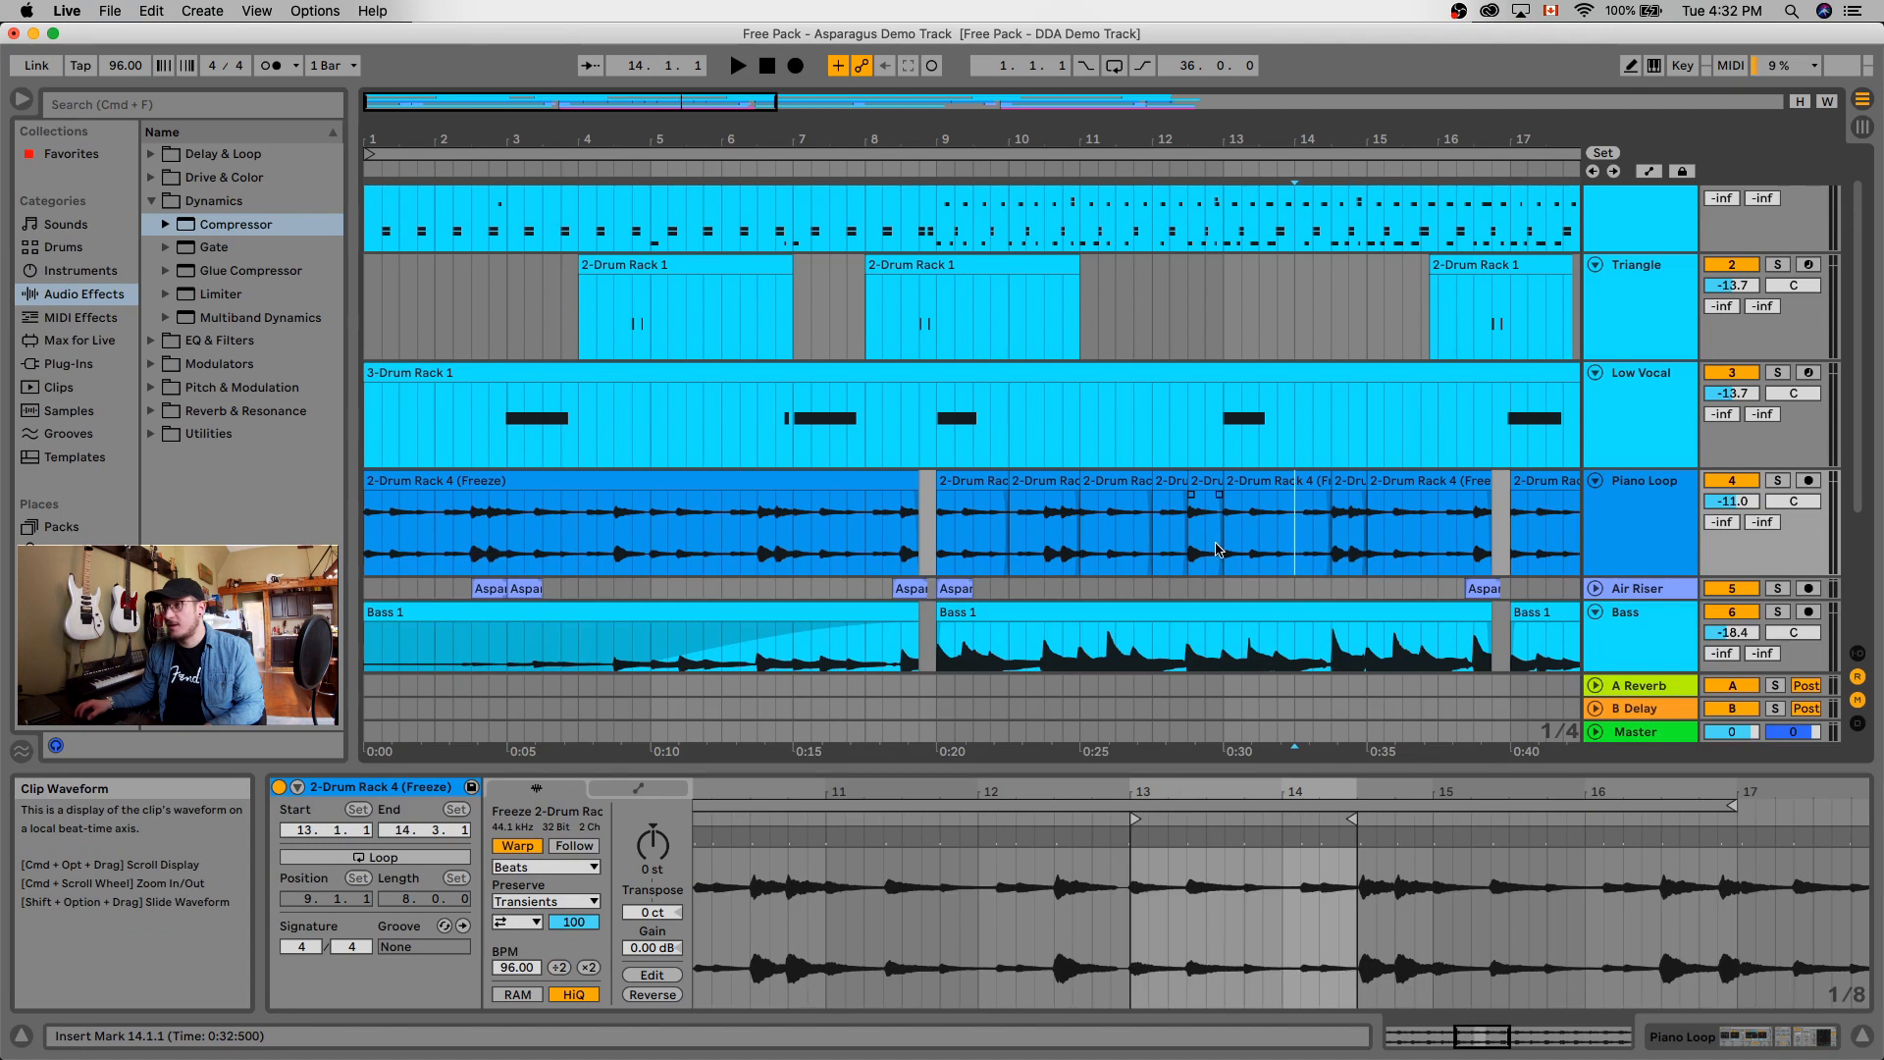
click(1030, 549)
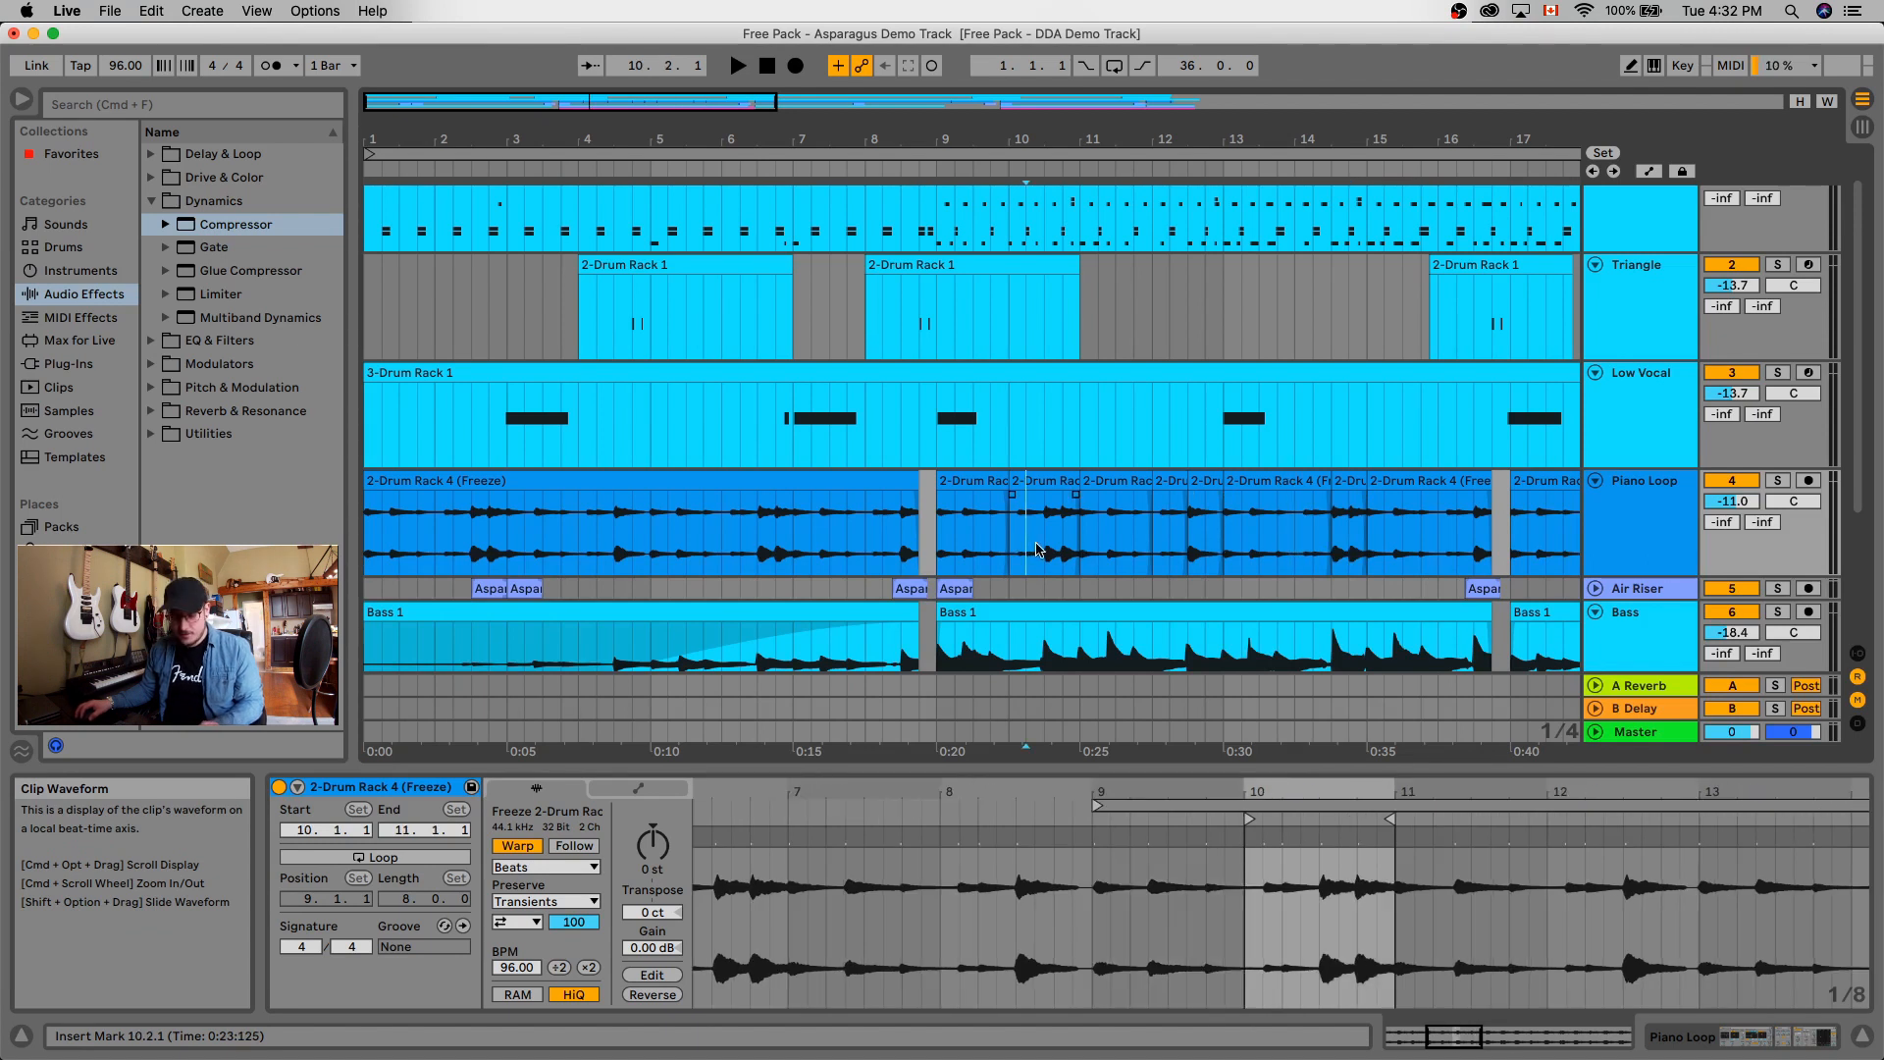
key(super+e)
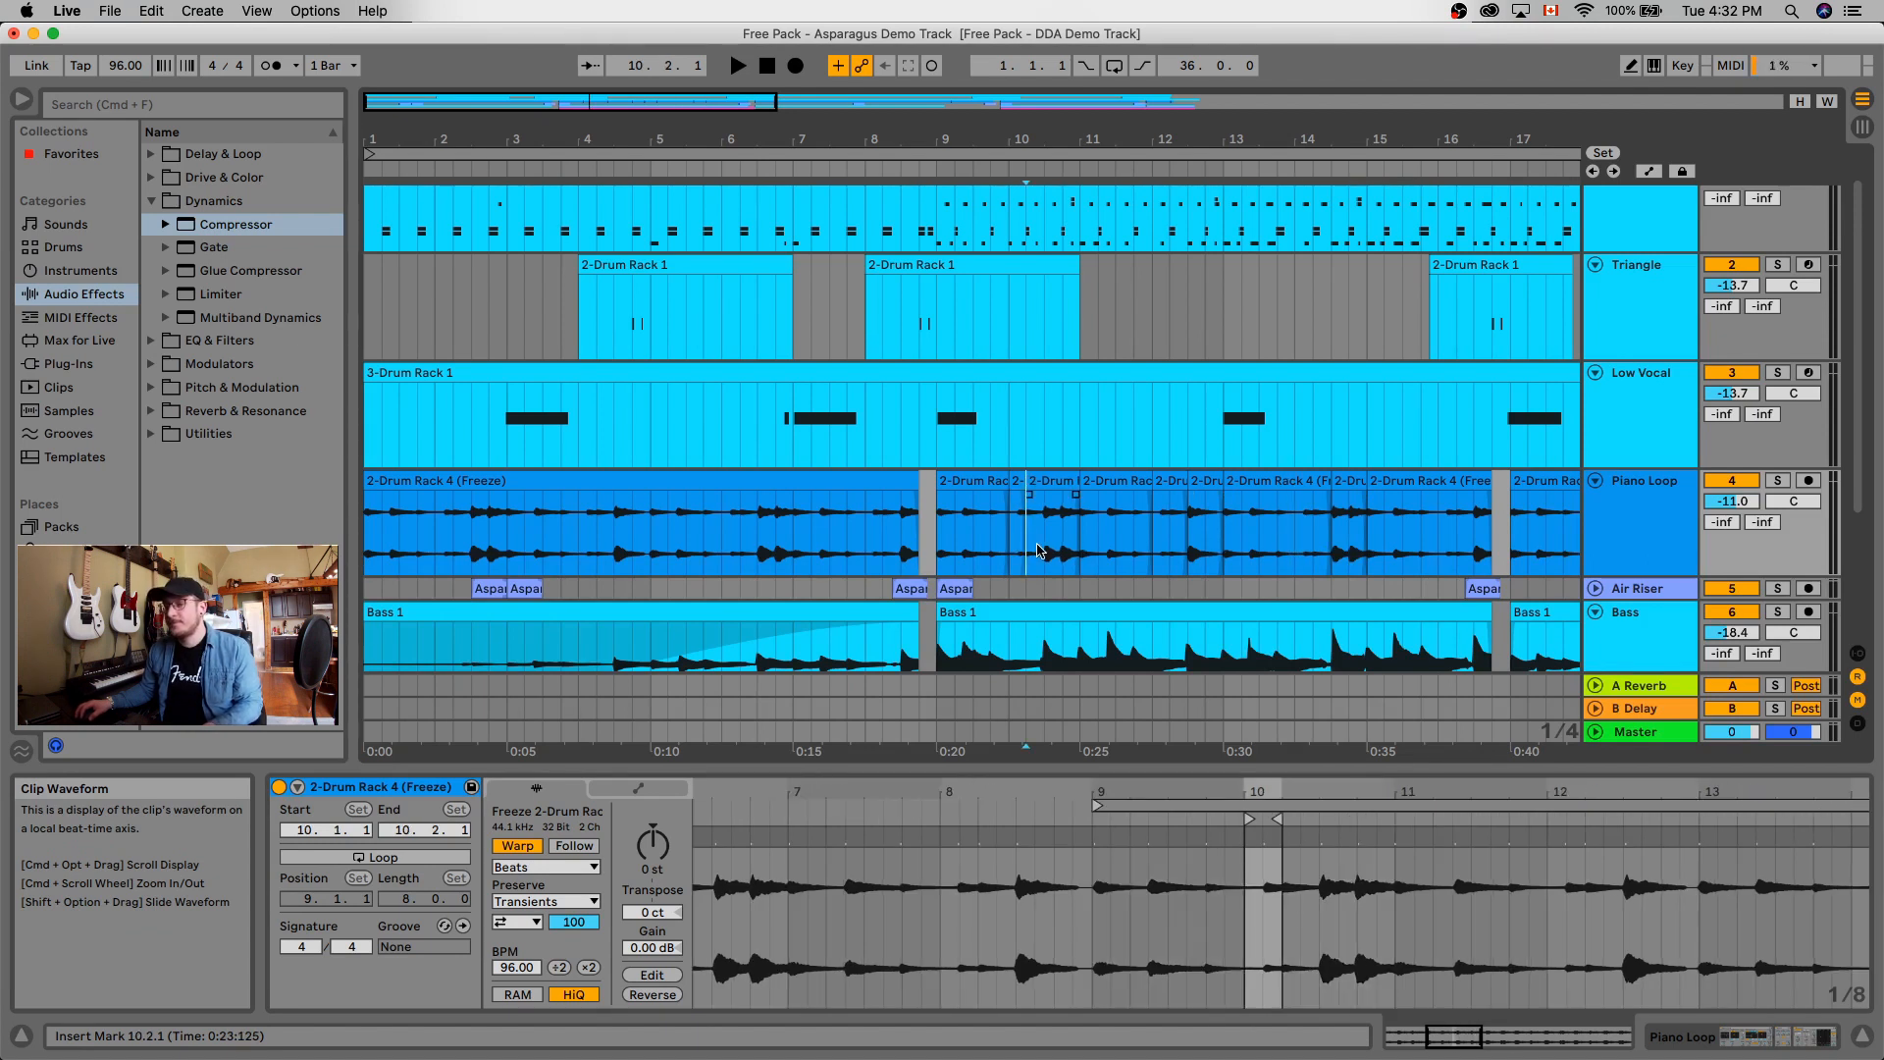
Select all the split Piano Loop pieces from 9.1.1 to 16.4.1 and consolidate them into one clip.
click(986, 502)
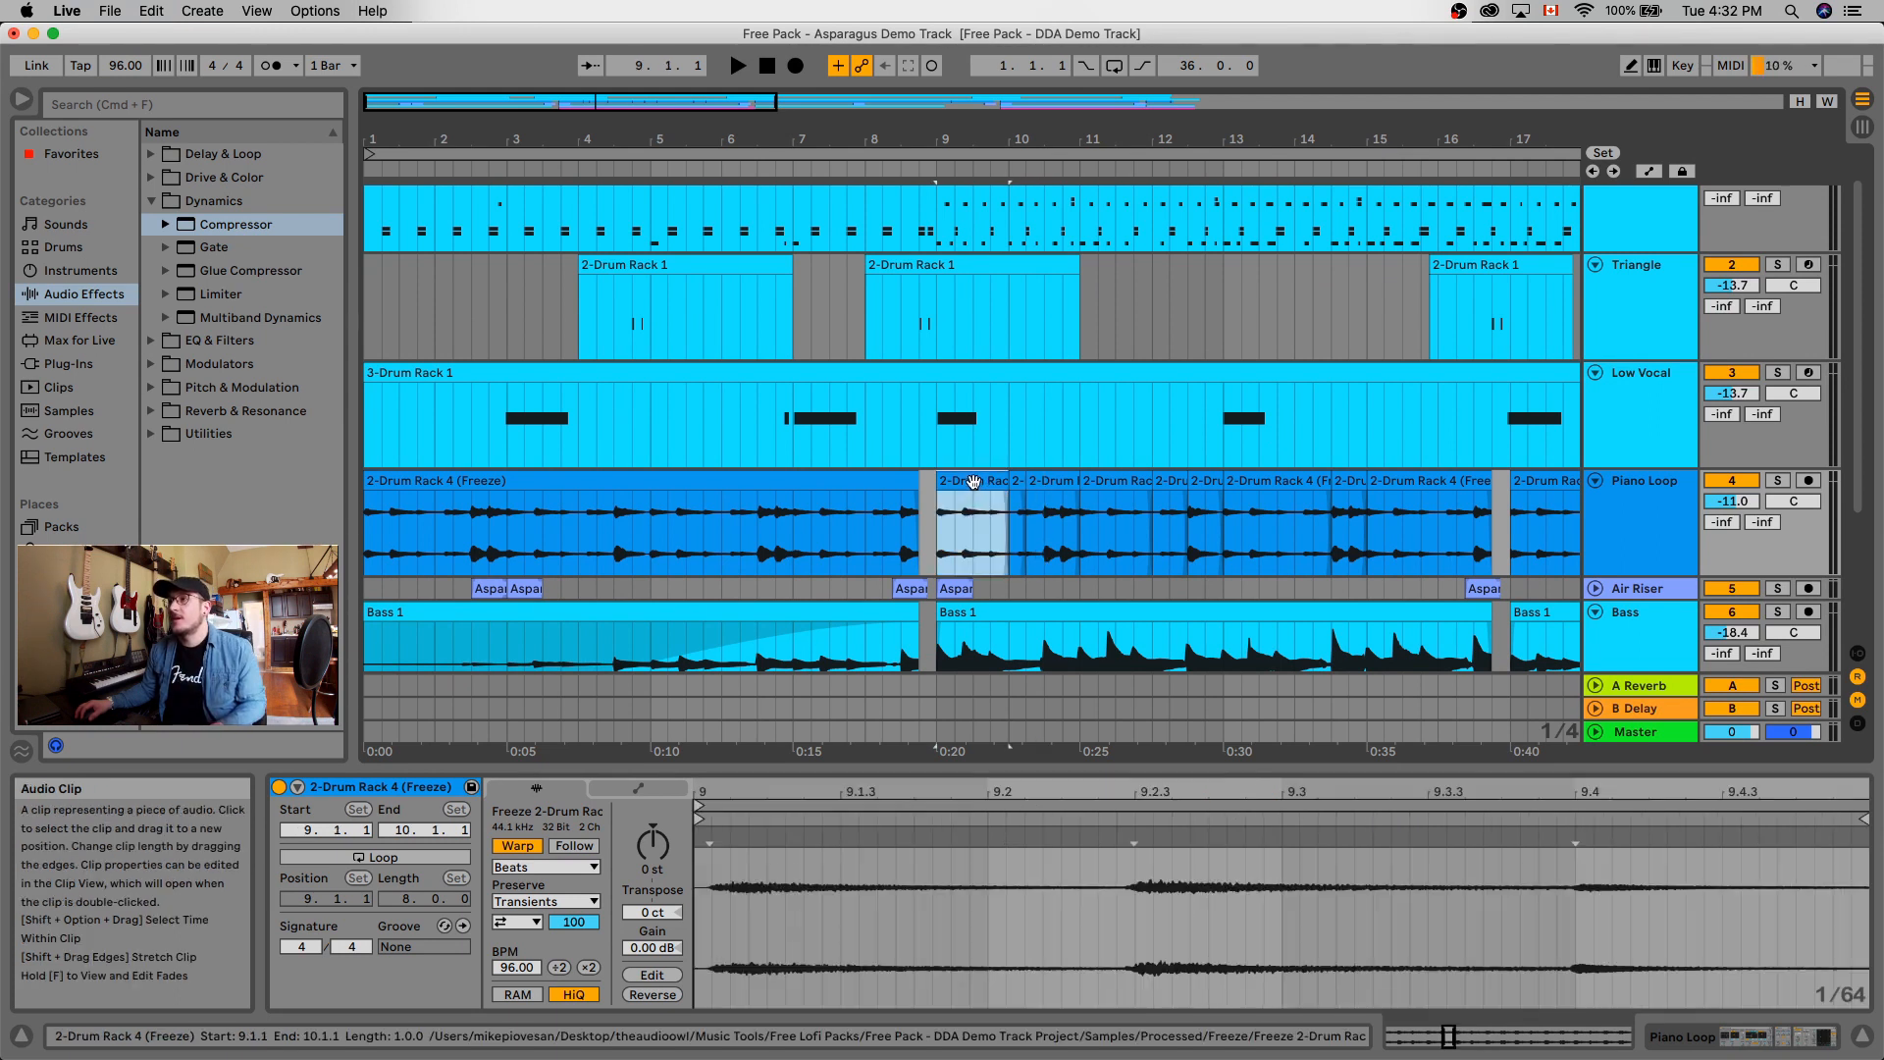
shift+click(1437, 478)
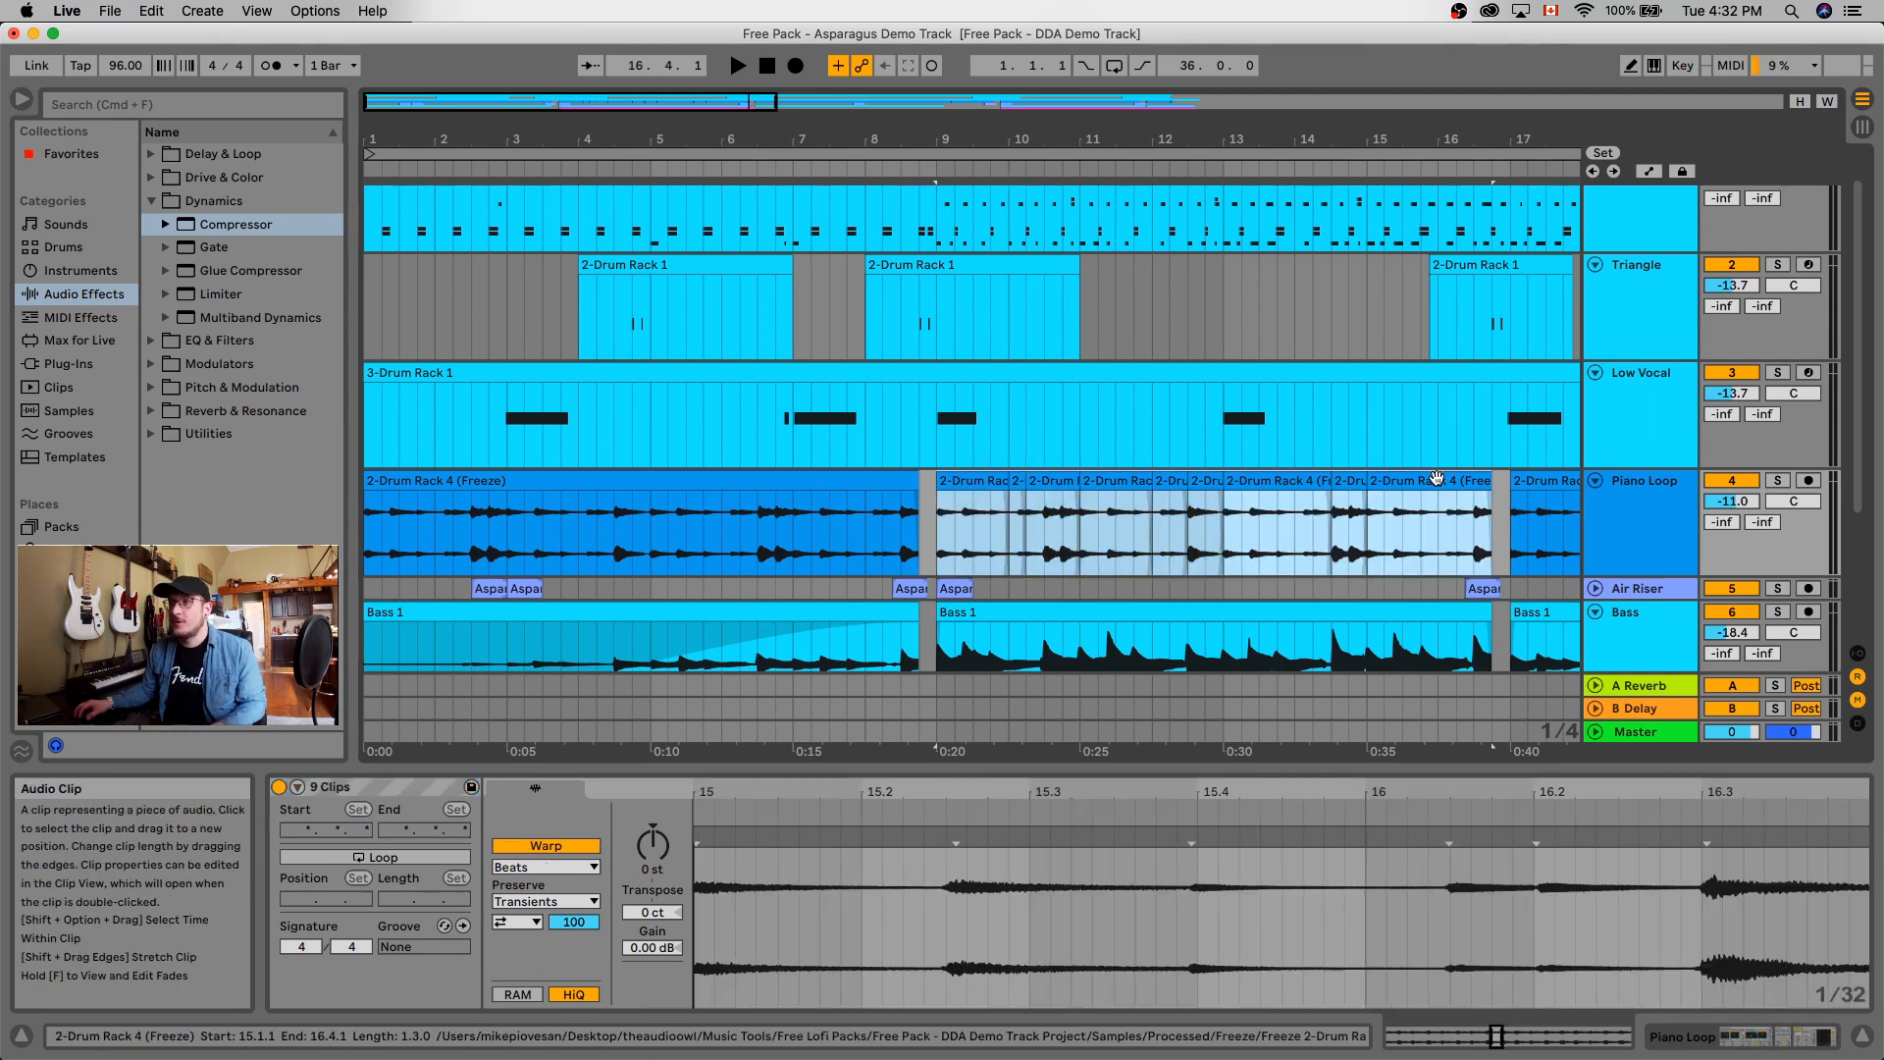
key(super+j)
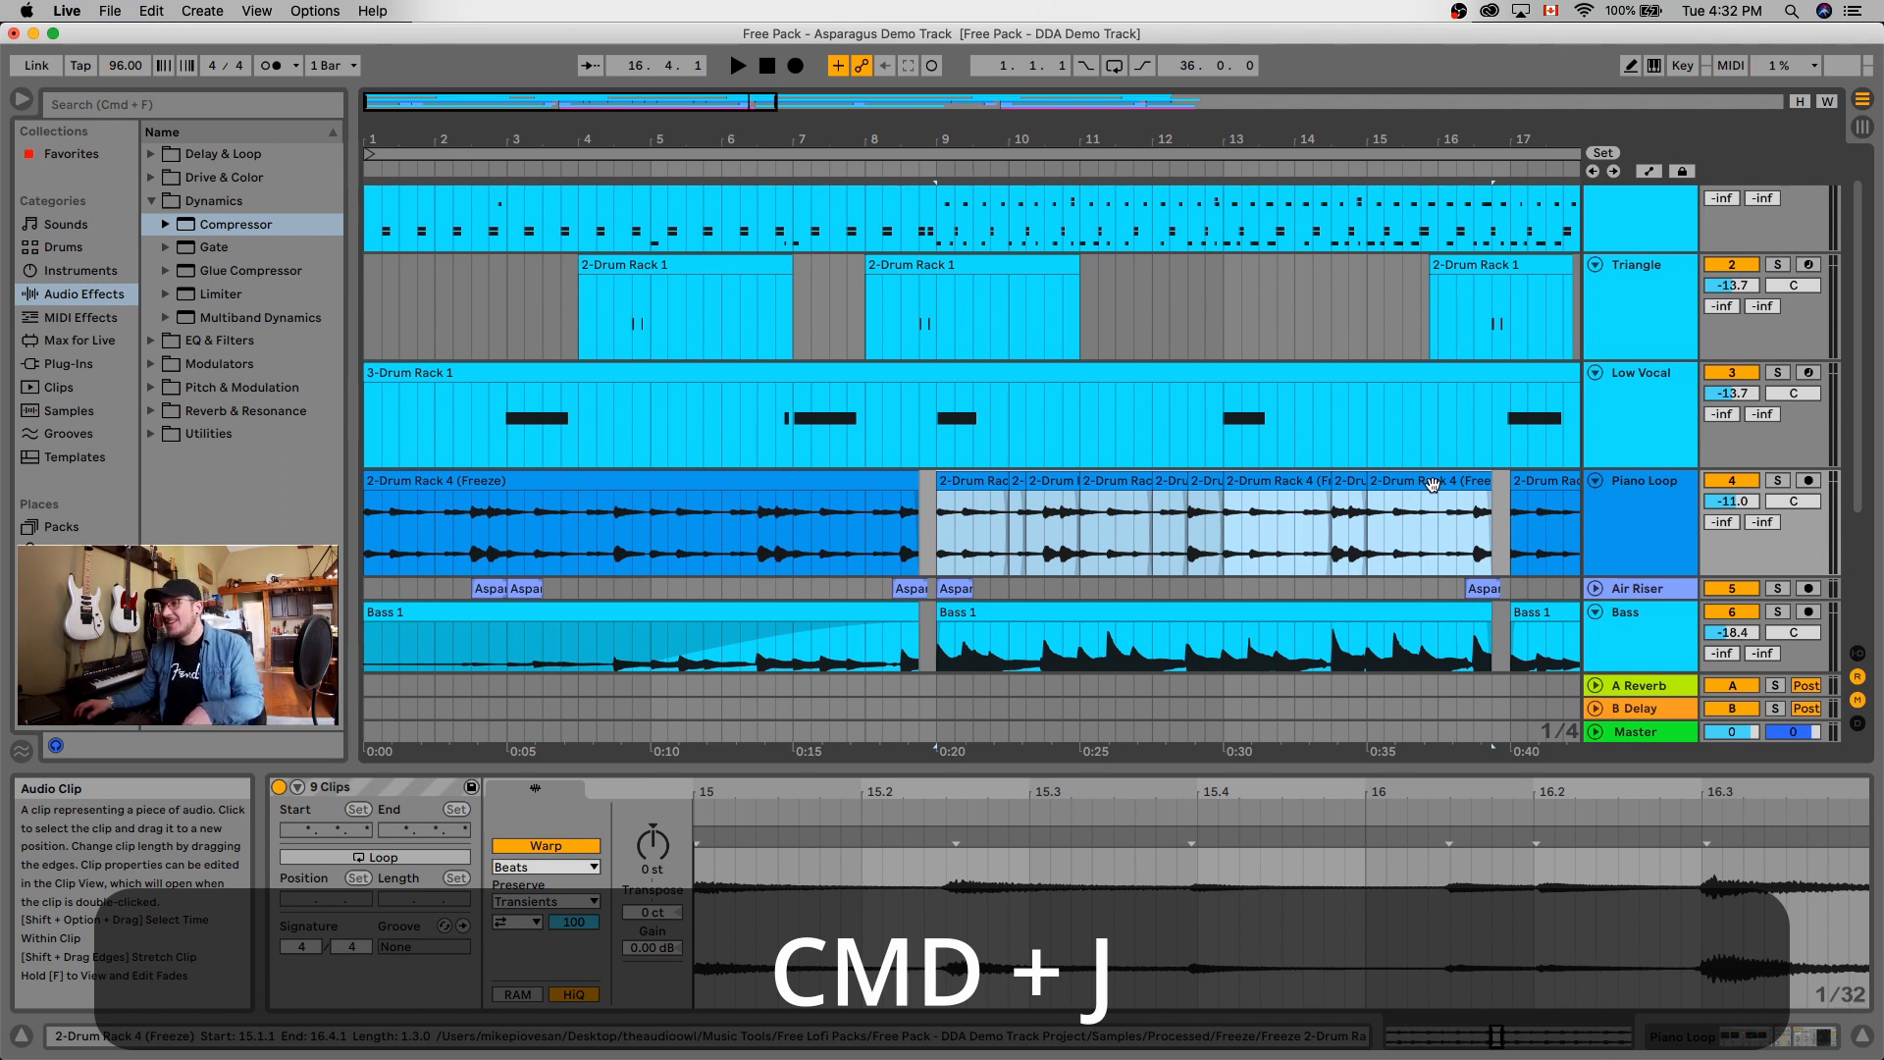
key(super+j)
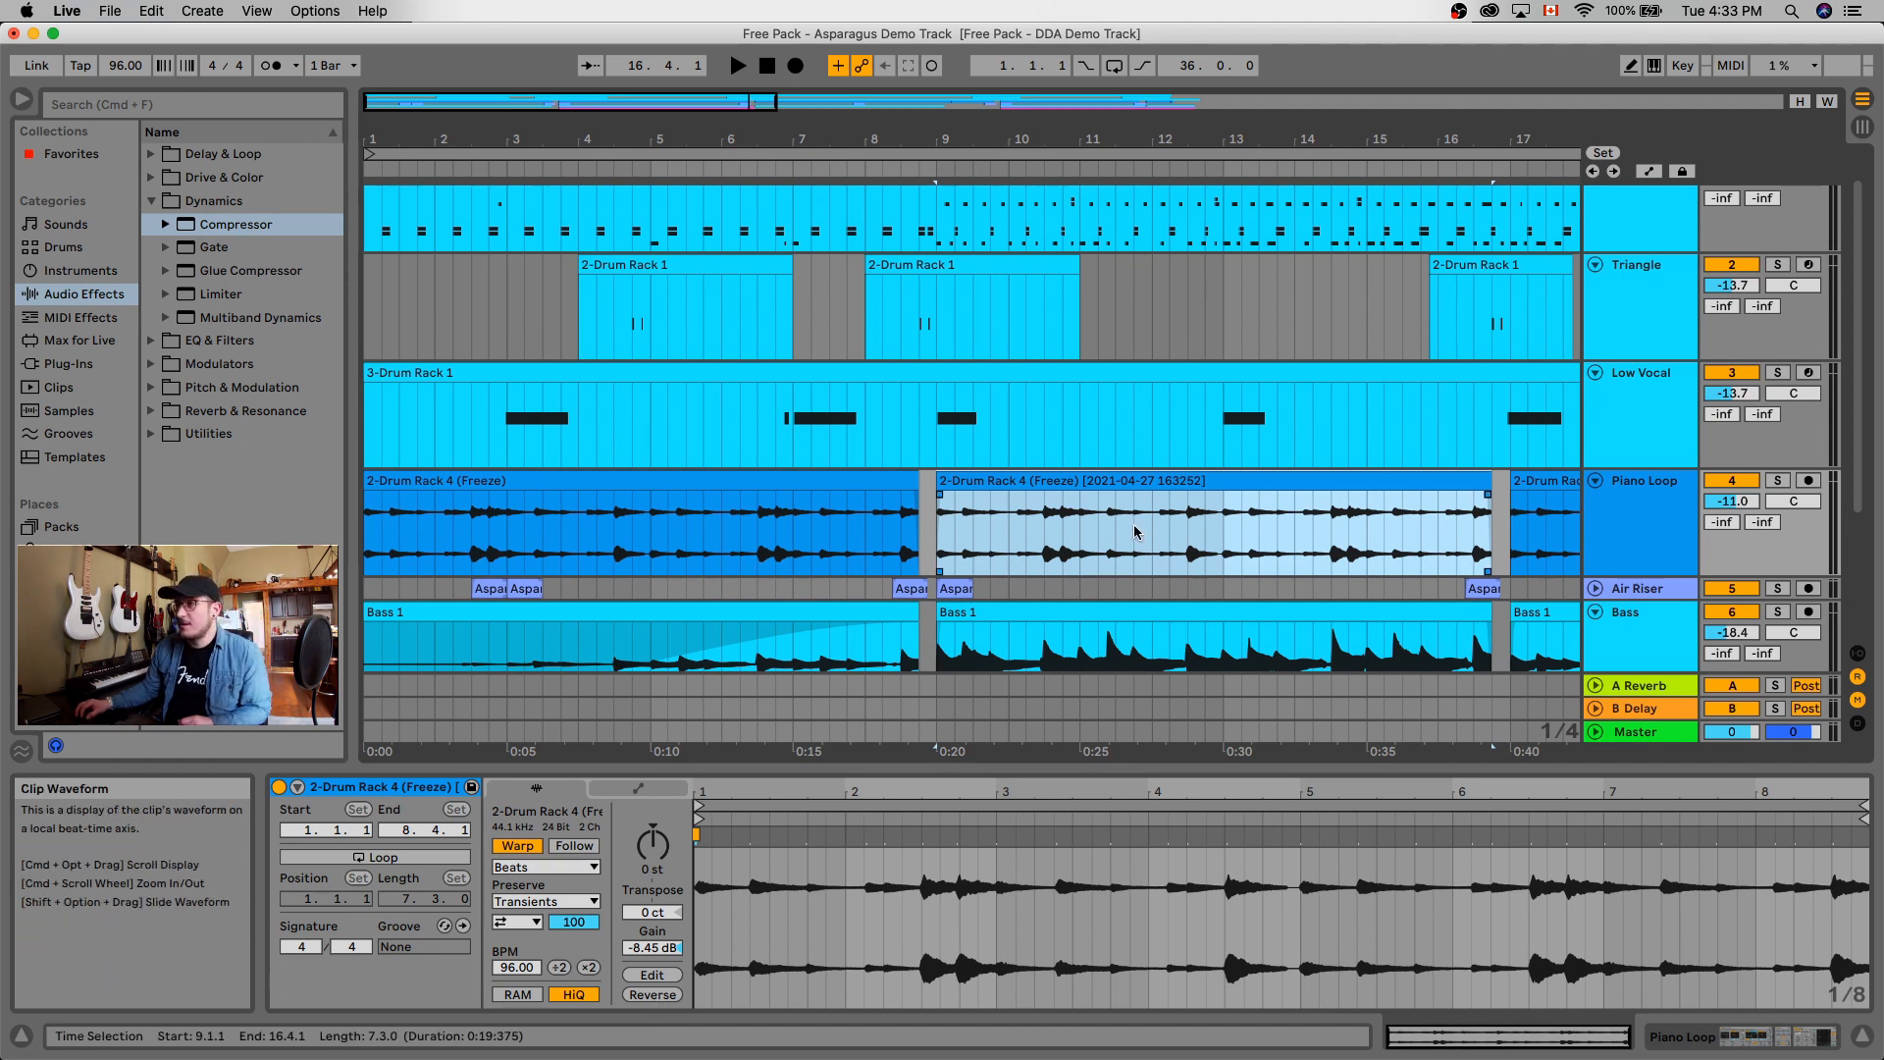
Reverse the consolidated Piano Loop clip and reverse it back to its original direction.
key(r)
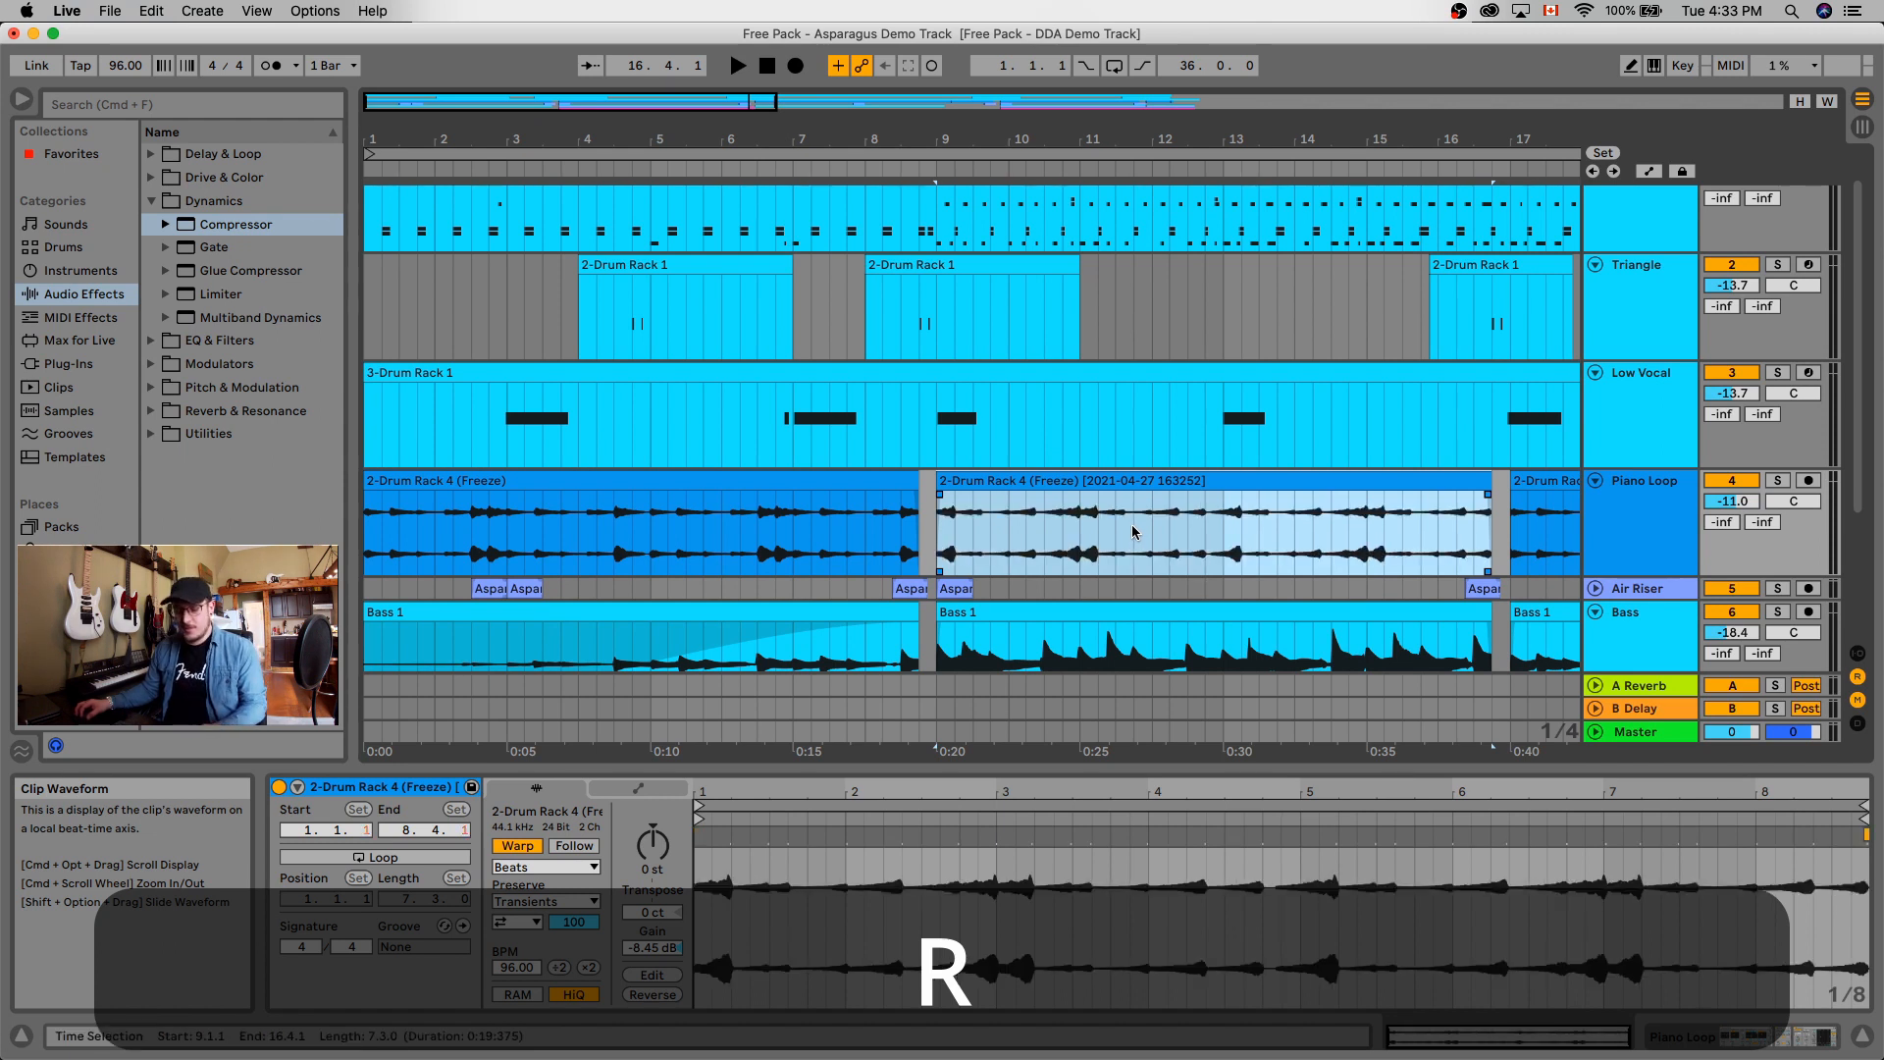
key(r)
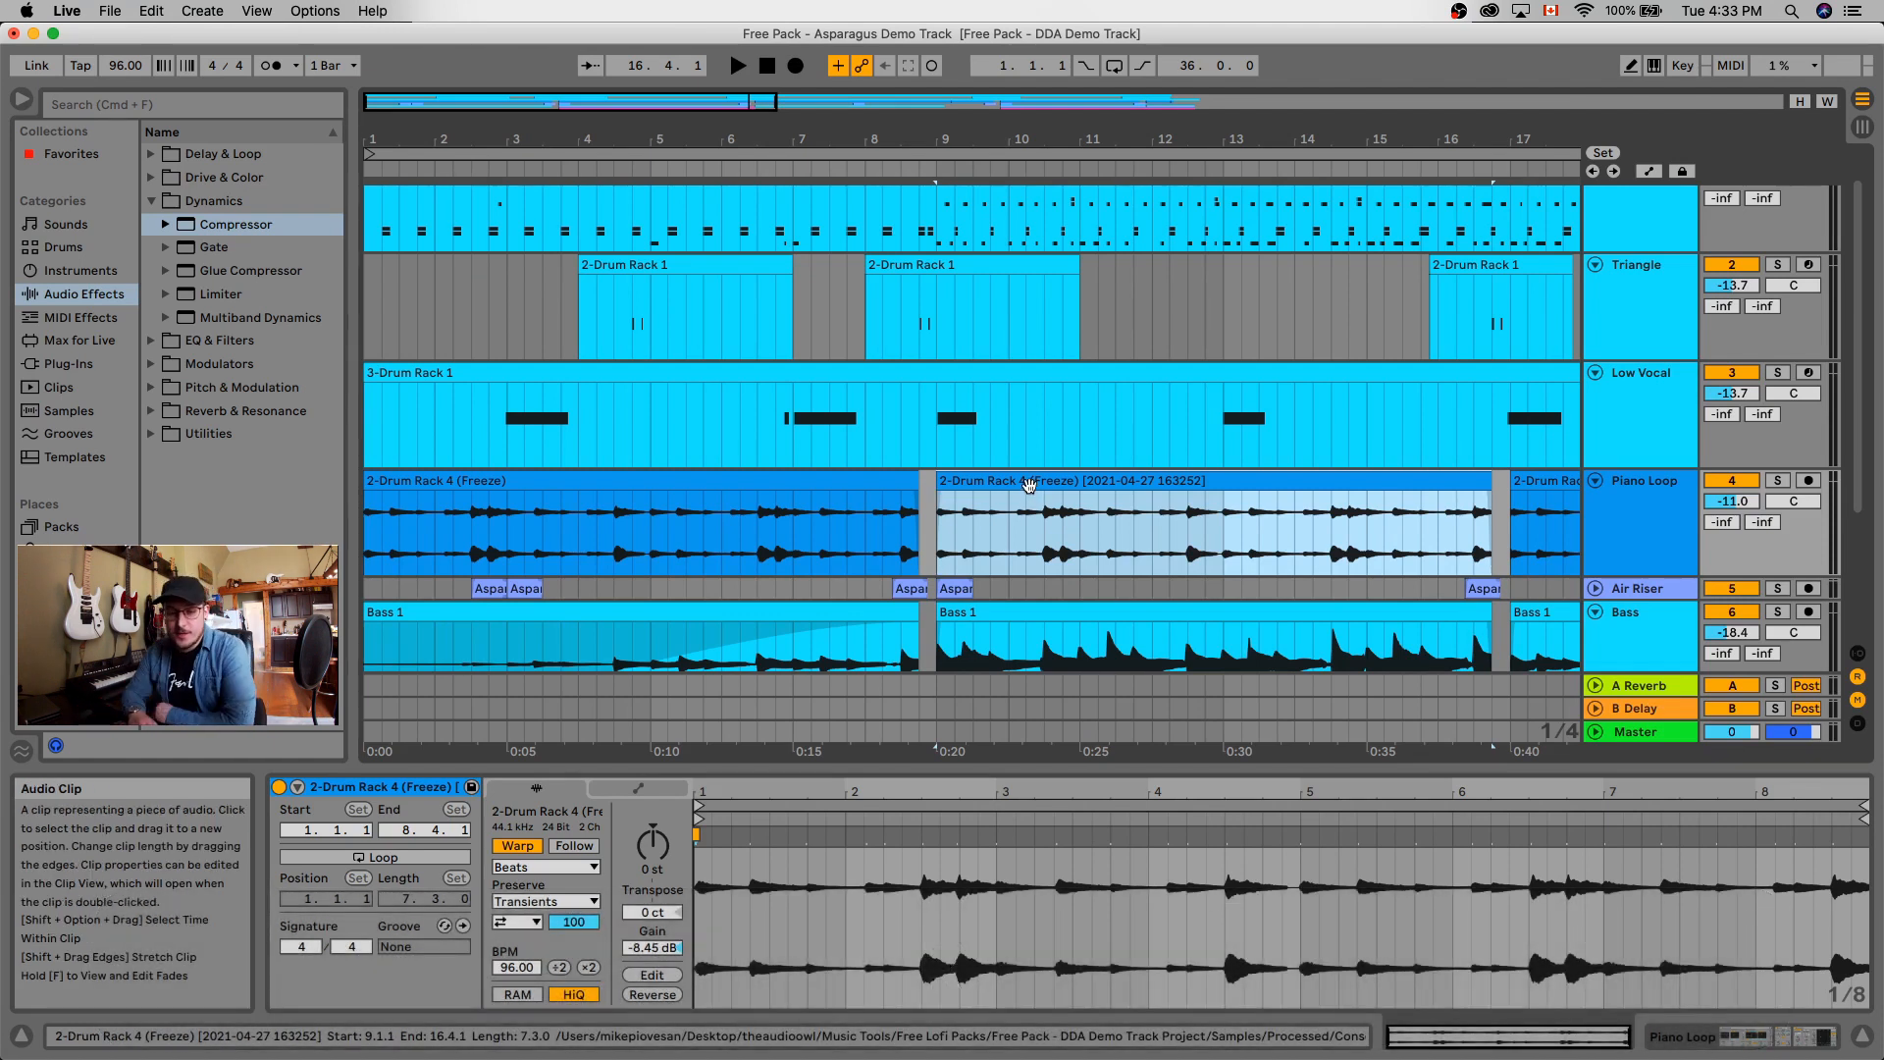
Deactivate and reactivate the consolidated Piano Loop clip several times, leaving it active.
key(0)
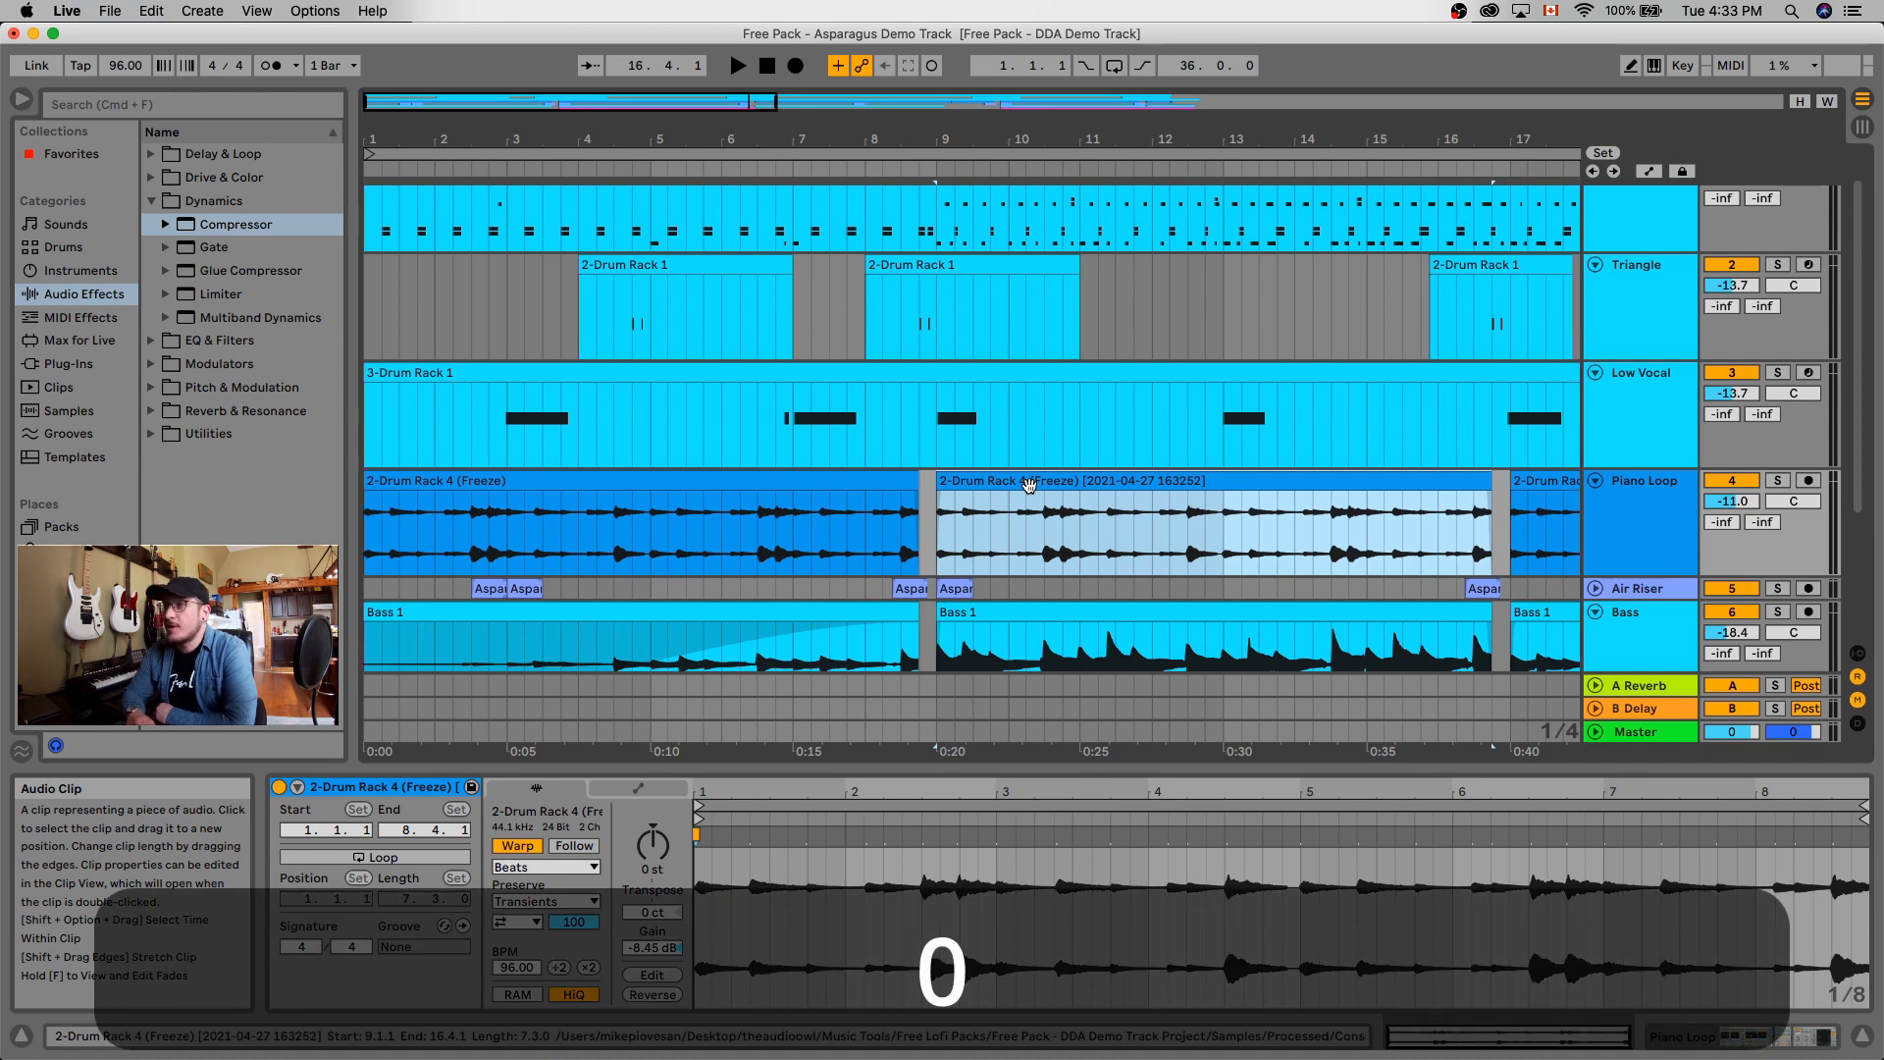
key(0)
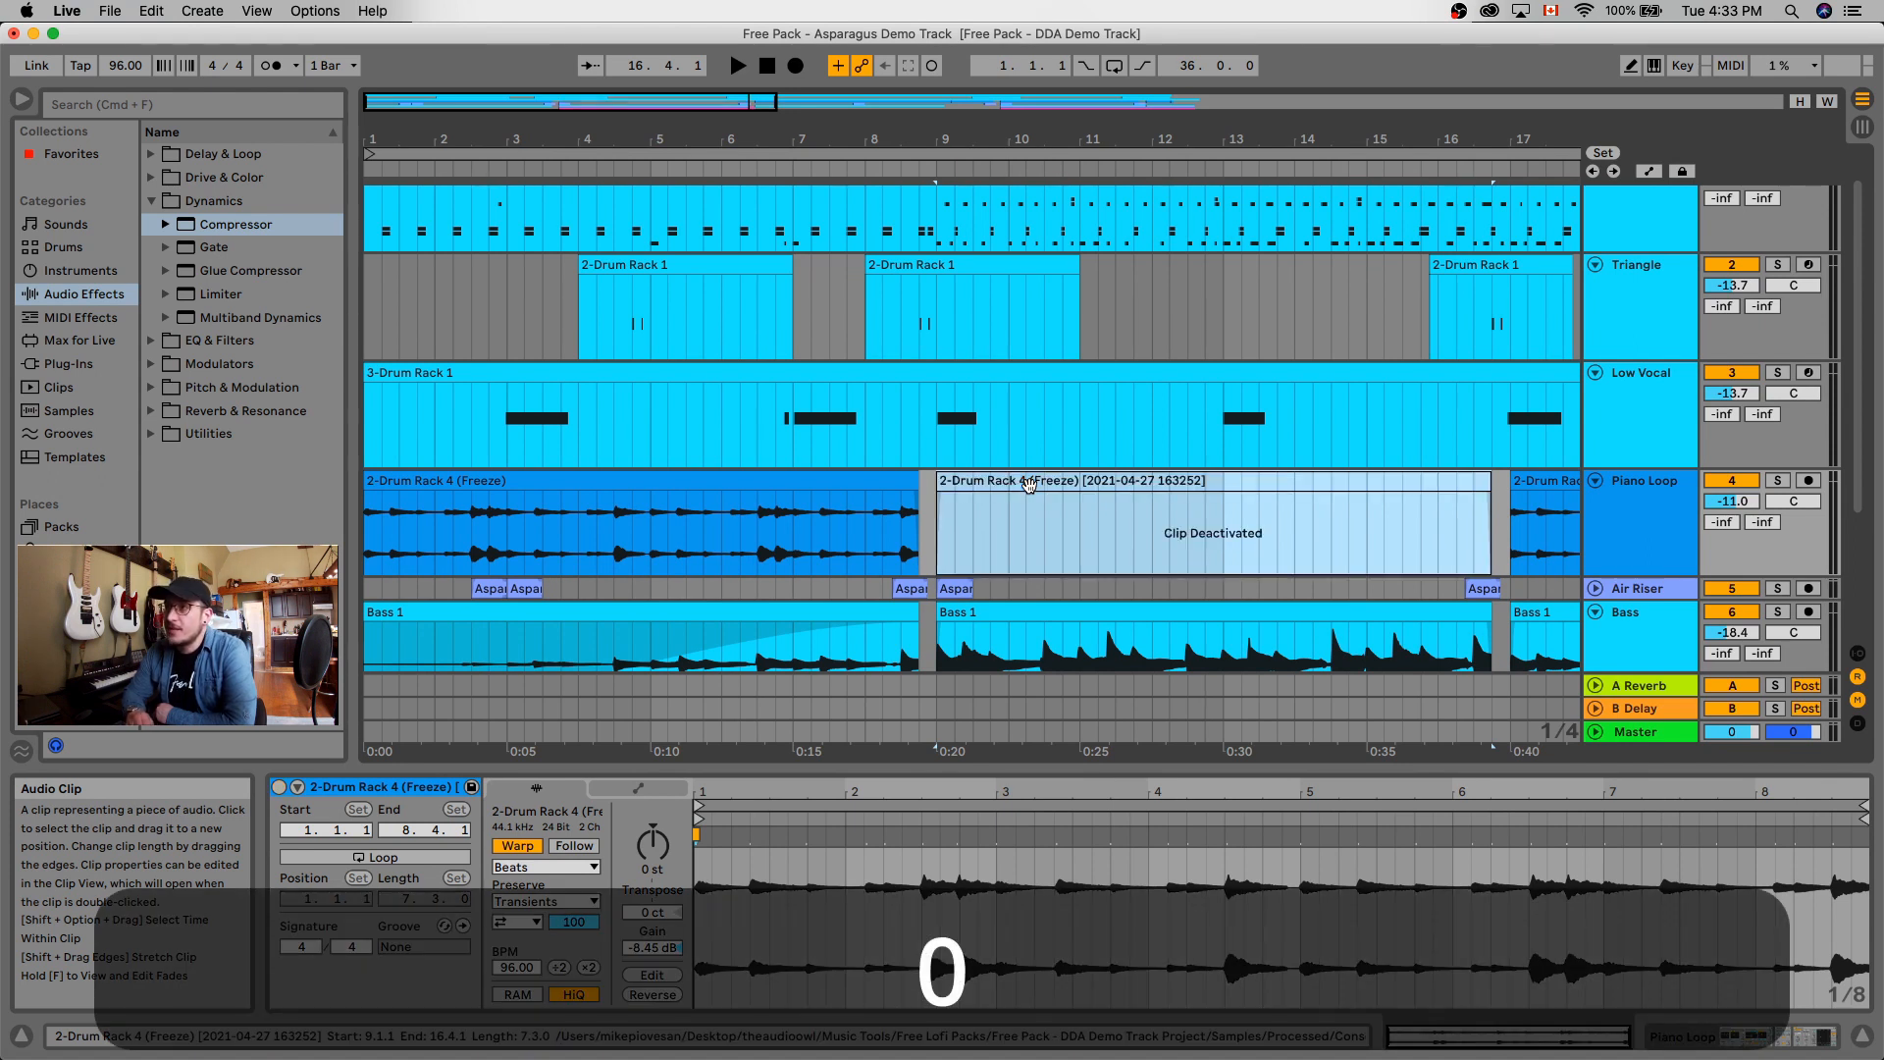
key(0)
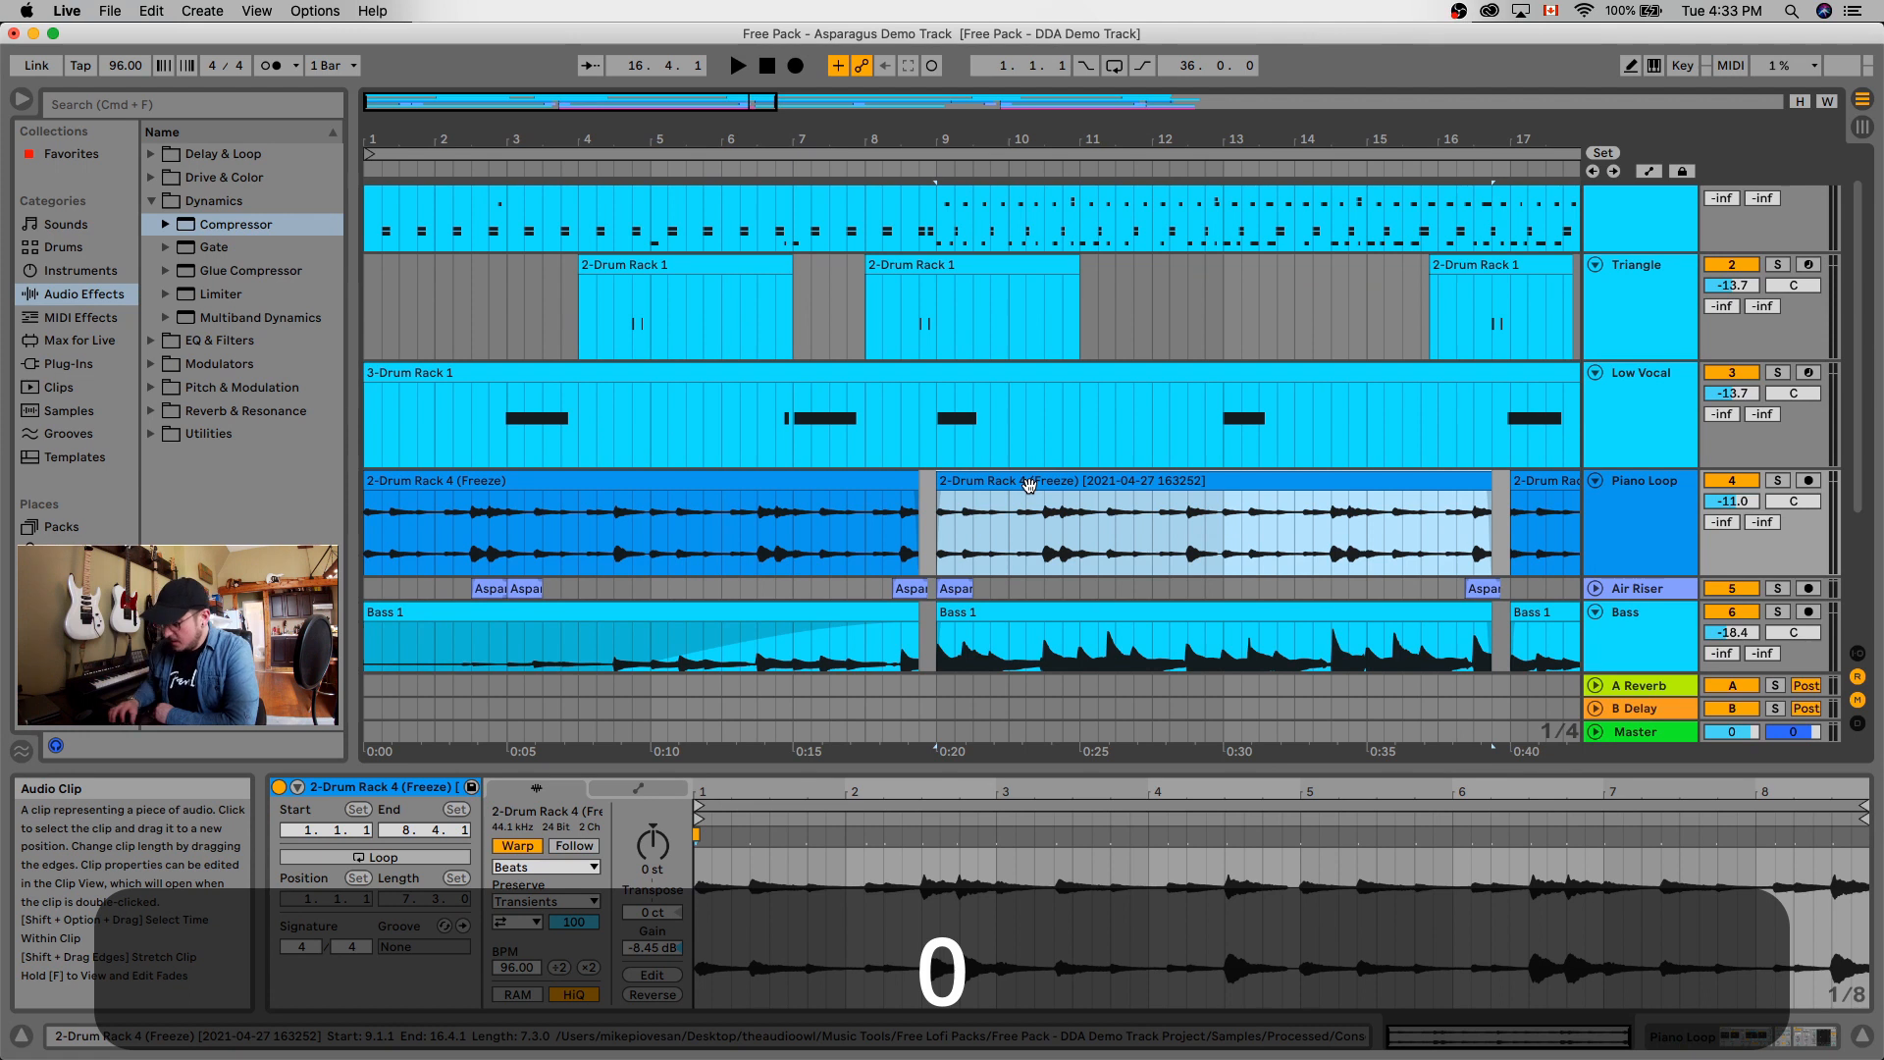
key(0)
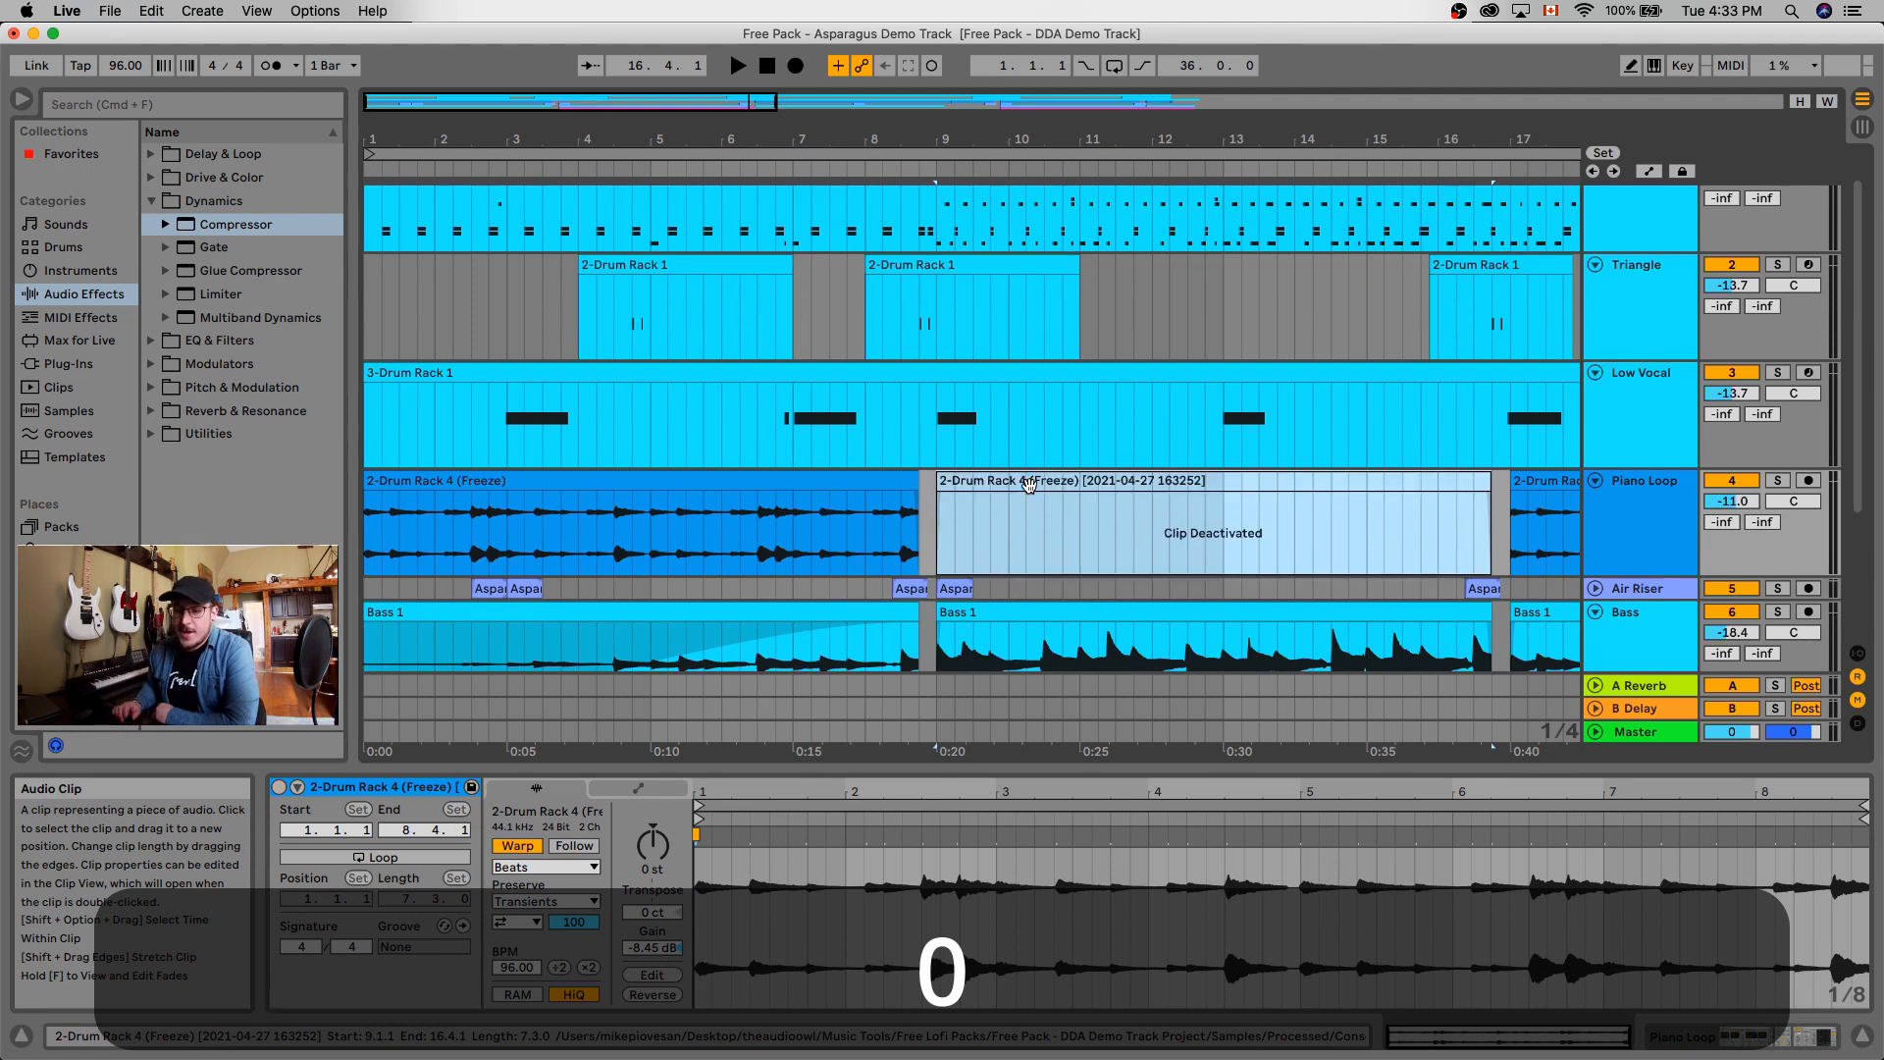
key(0)
key(0)
key(0)
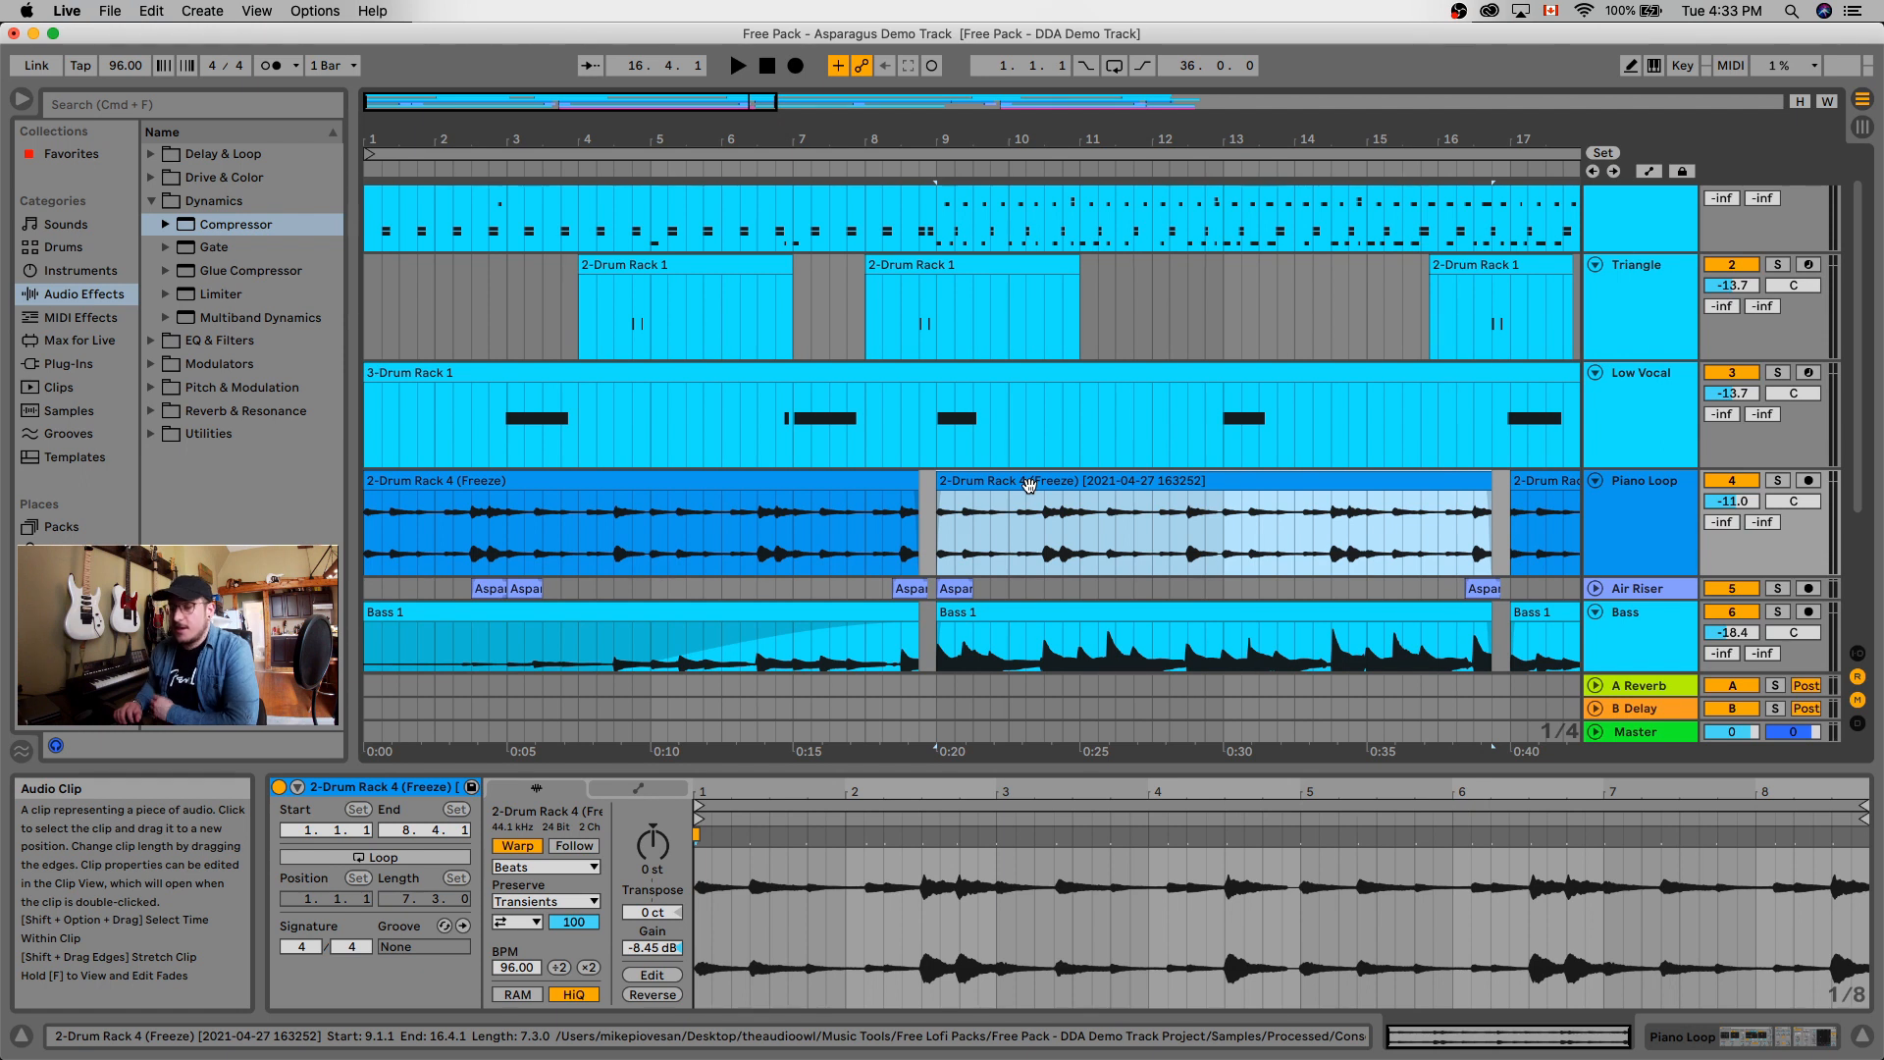
With the automation lanes shown, temporarily reveal the fades and try the consolidated Piano Loop clip's fade-in handle, and hide the automation again.
key(a)
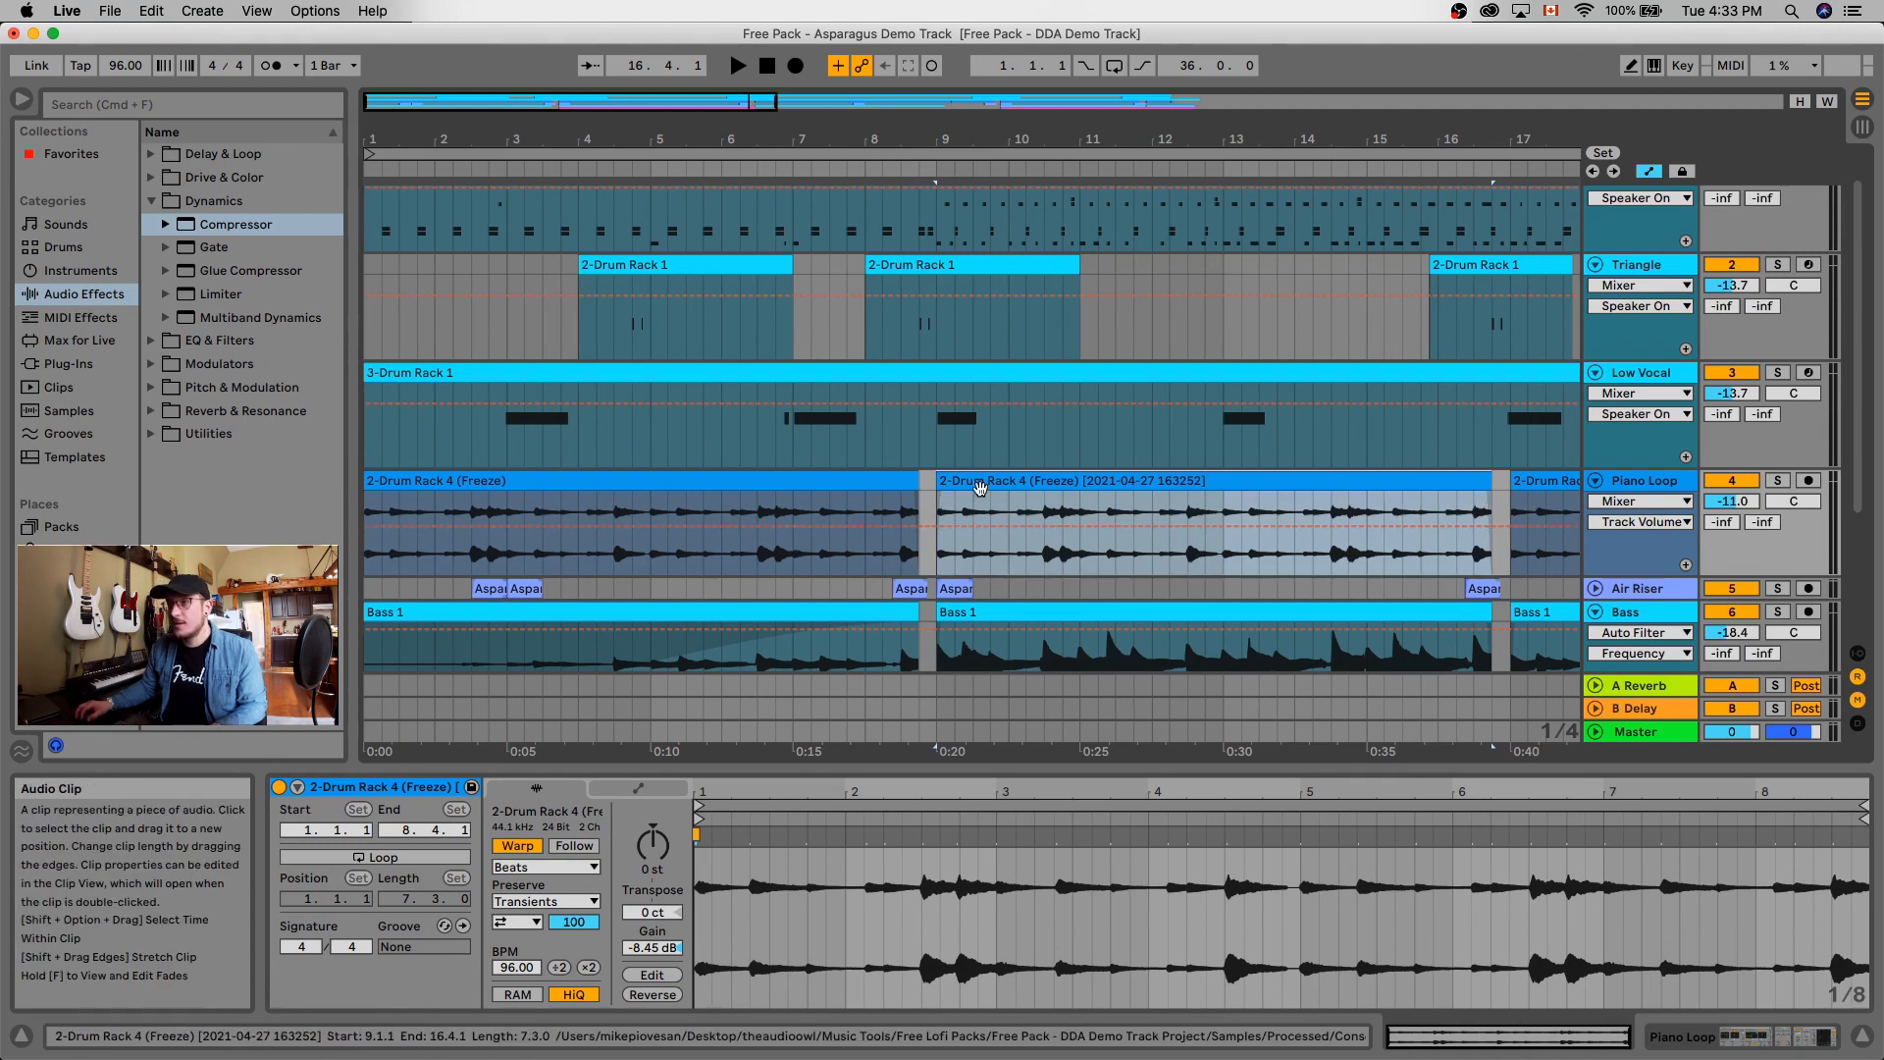
key(f)
mouse_move(948, 501)
mouse_down()
mouse_move(1068, 497)
mouse_move(939, 496)
mouse_up()
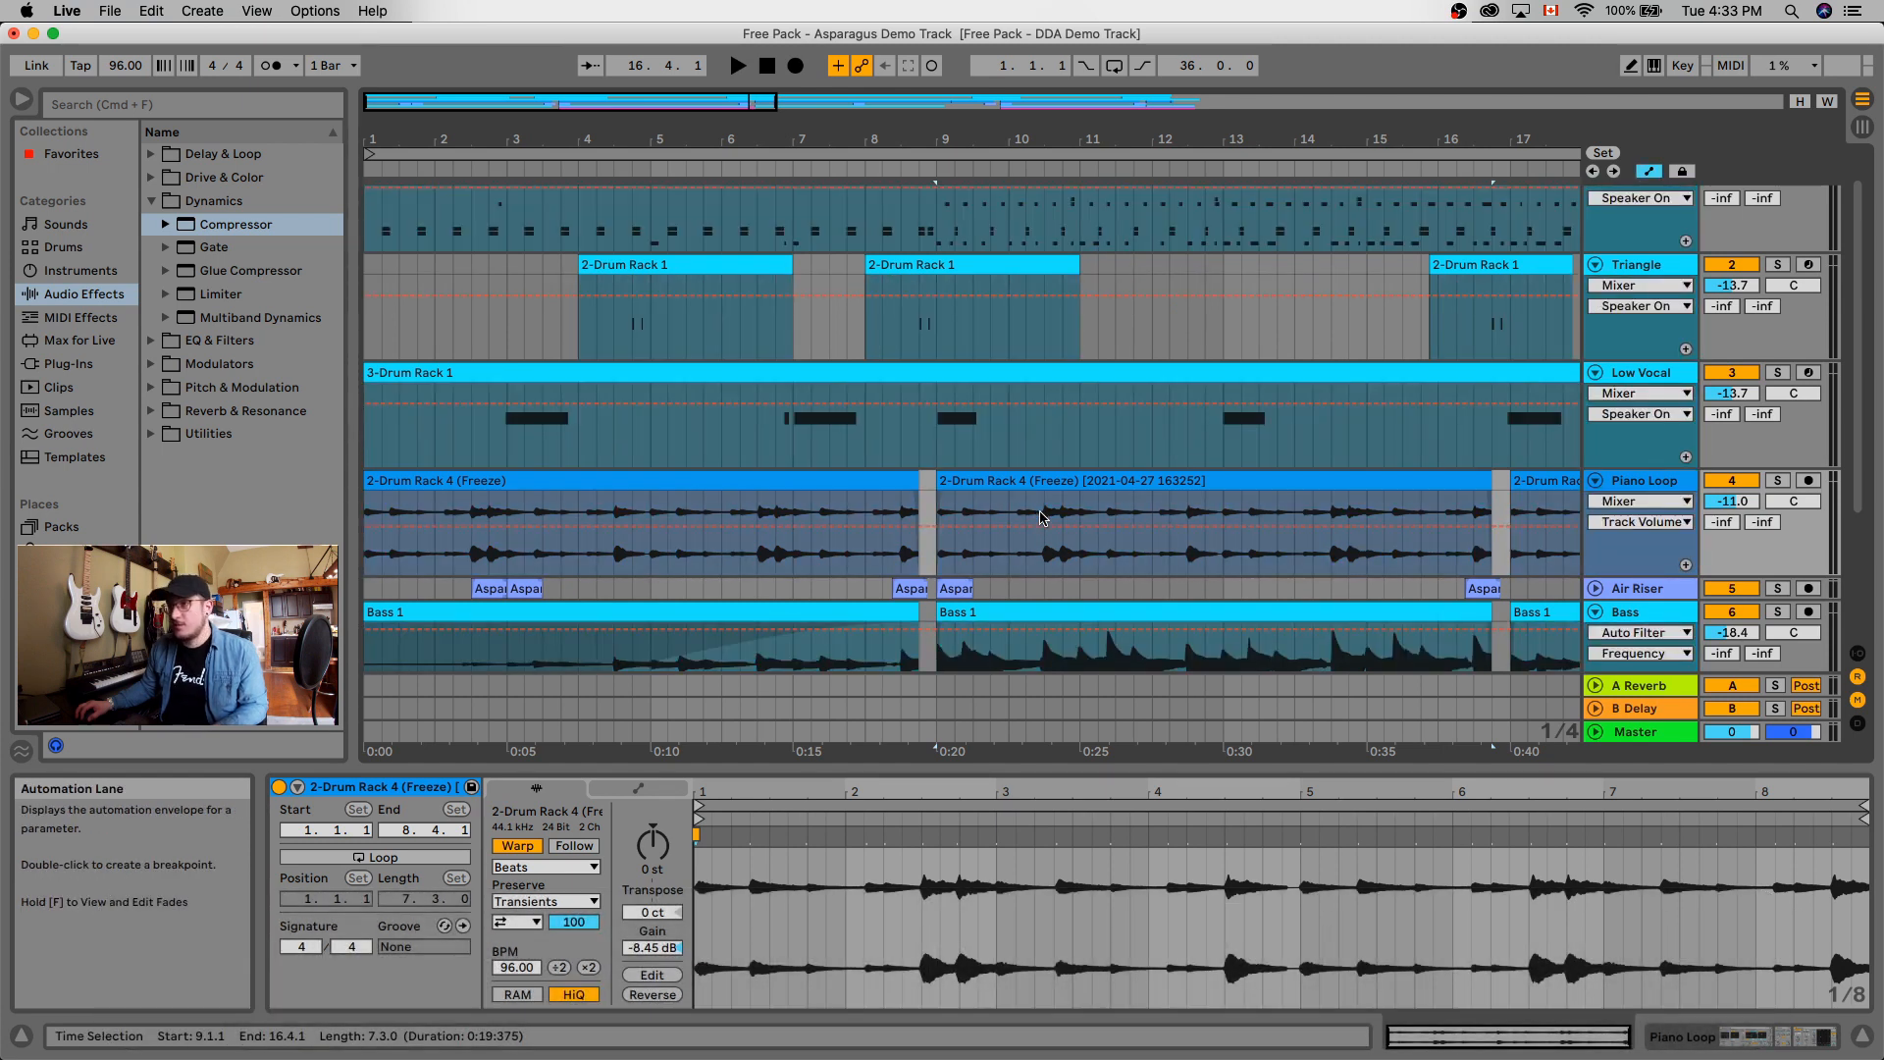
key(f)
mouse_move(942, 497)
mouse_down()
mouse_move(1005, 500)
mouse_move(940, 500)
mouse_up()
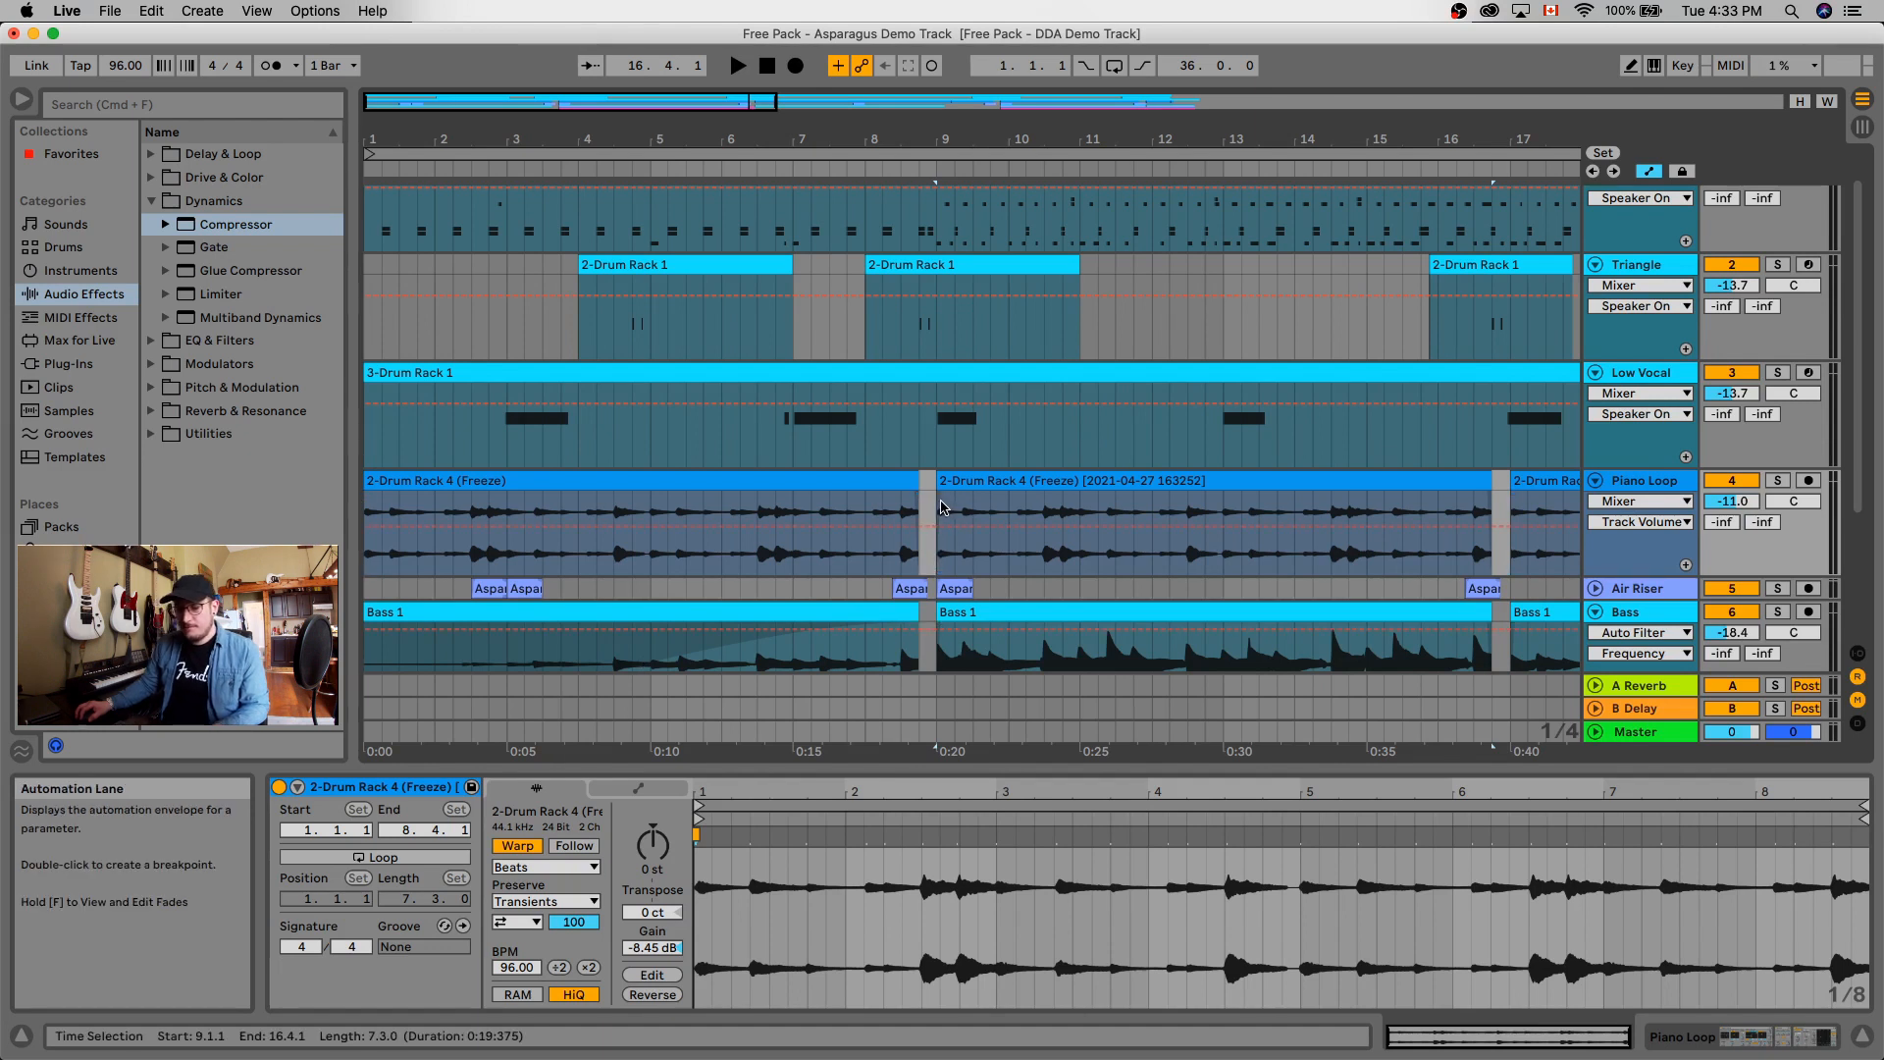
key(a)
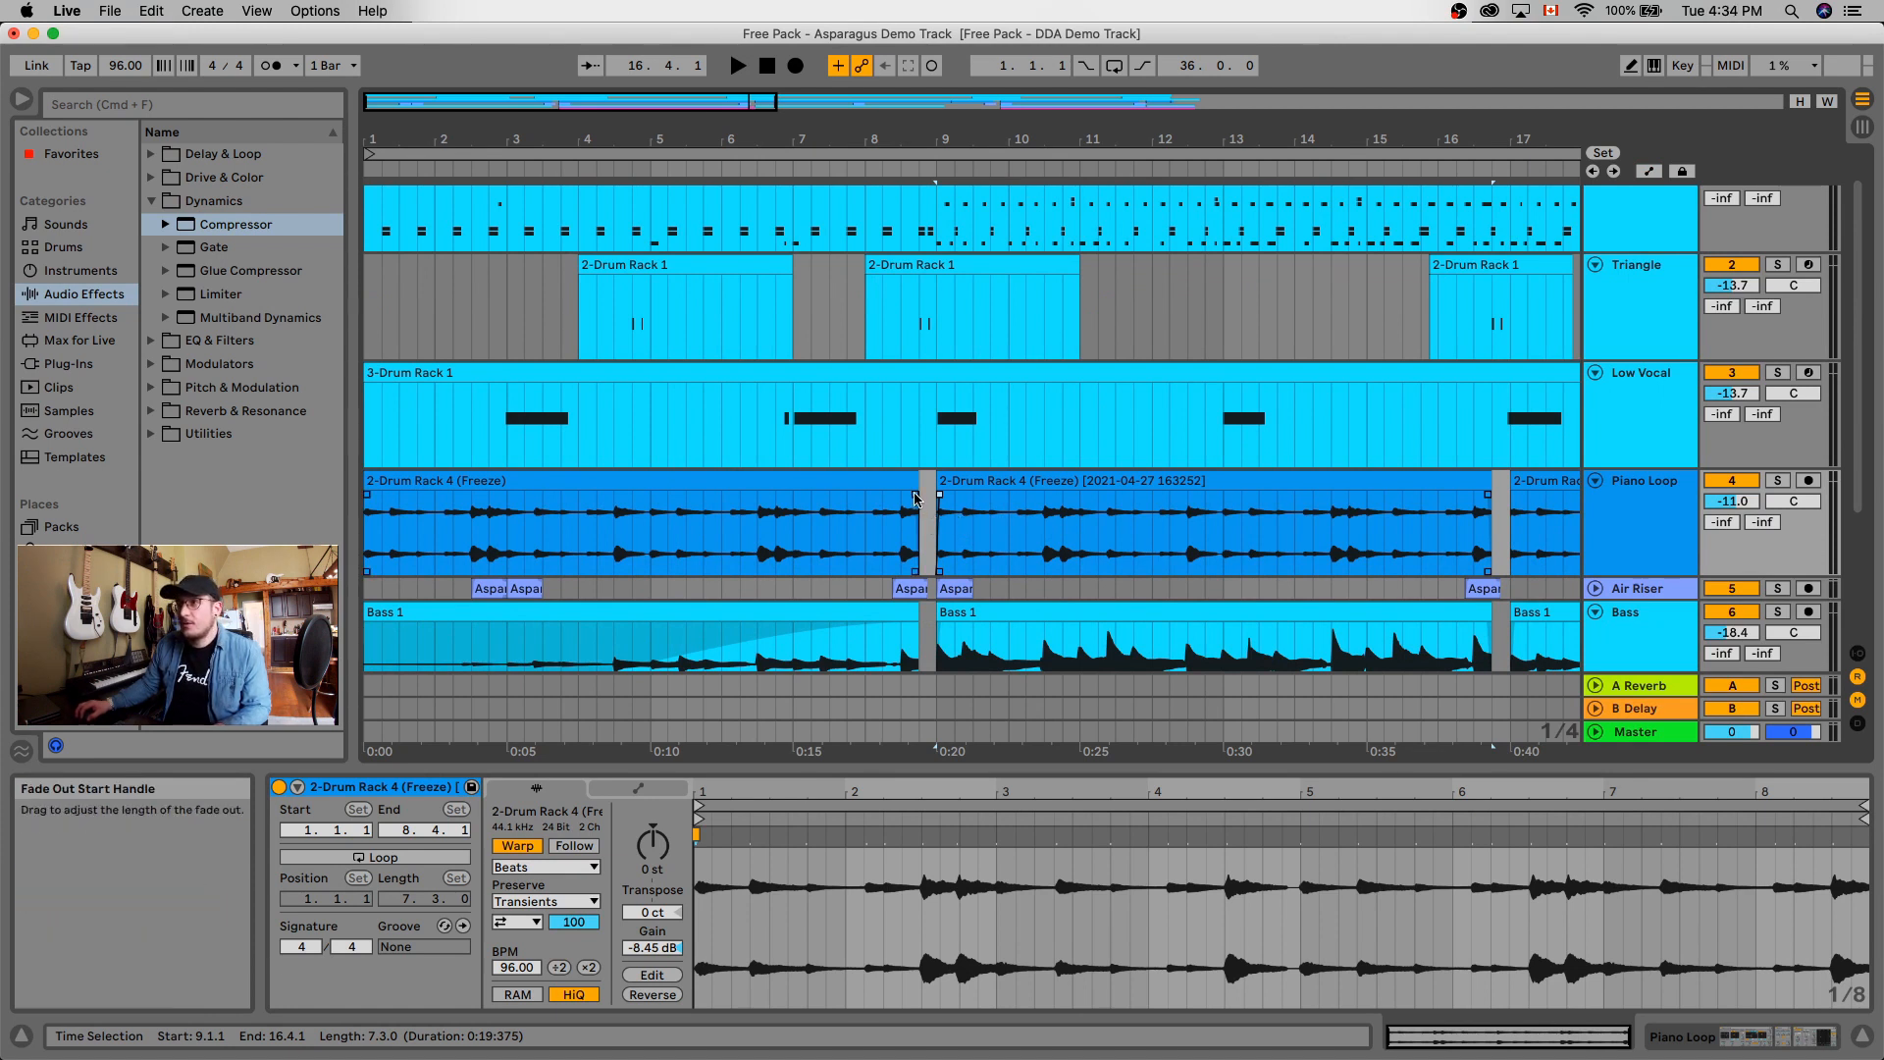
Try stretching the first Piano Loop clip by its end edge, pulling it in to 8.3.1 and back out.
click(919, 487)
mouse_move(922, 488)
mouse_down()
mouse_move(723, 498)
mouse_move(917, 508)
mouse_move(885, 511)
mouse_move(902, 513)
mouse_up()
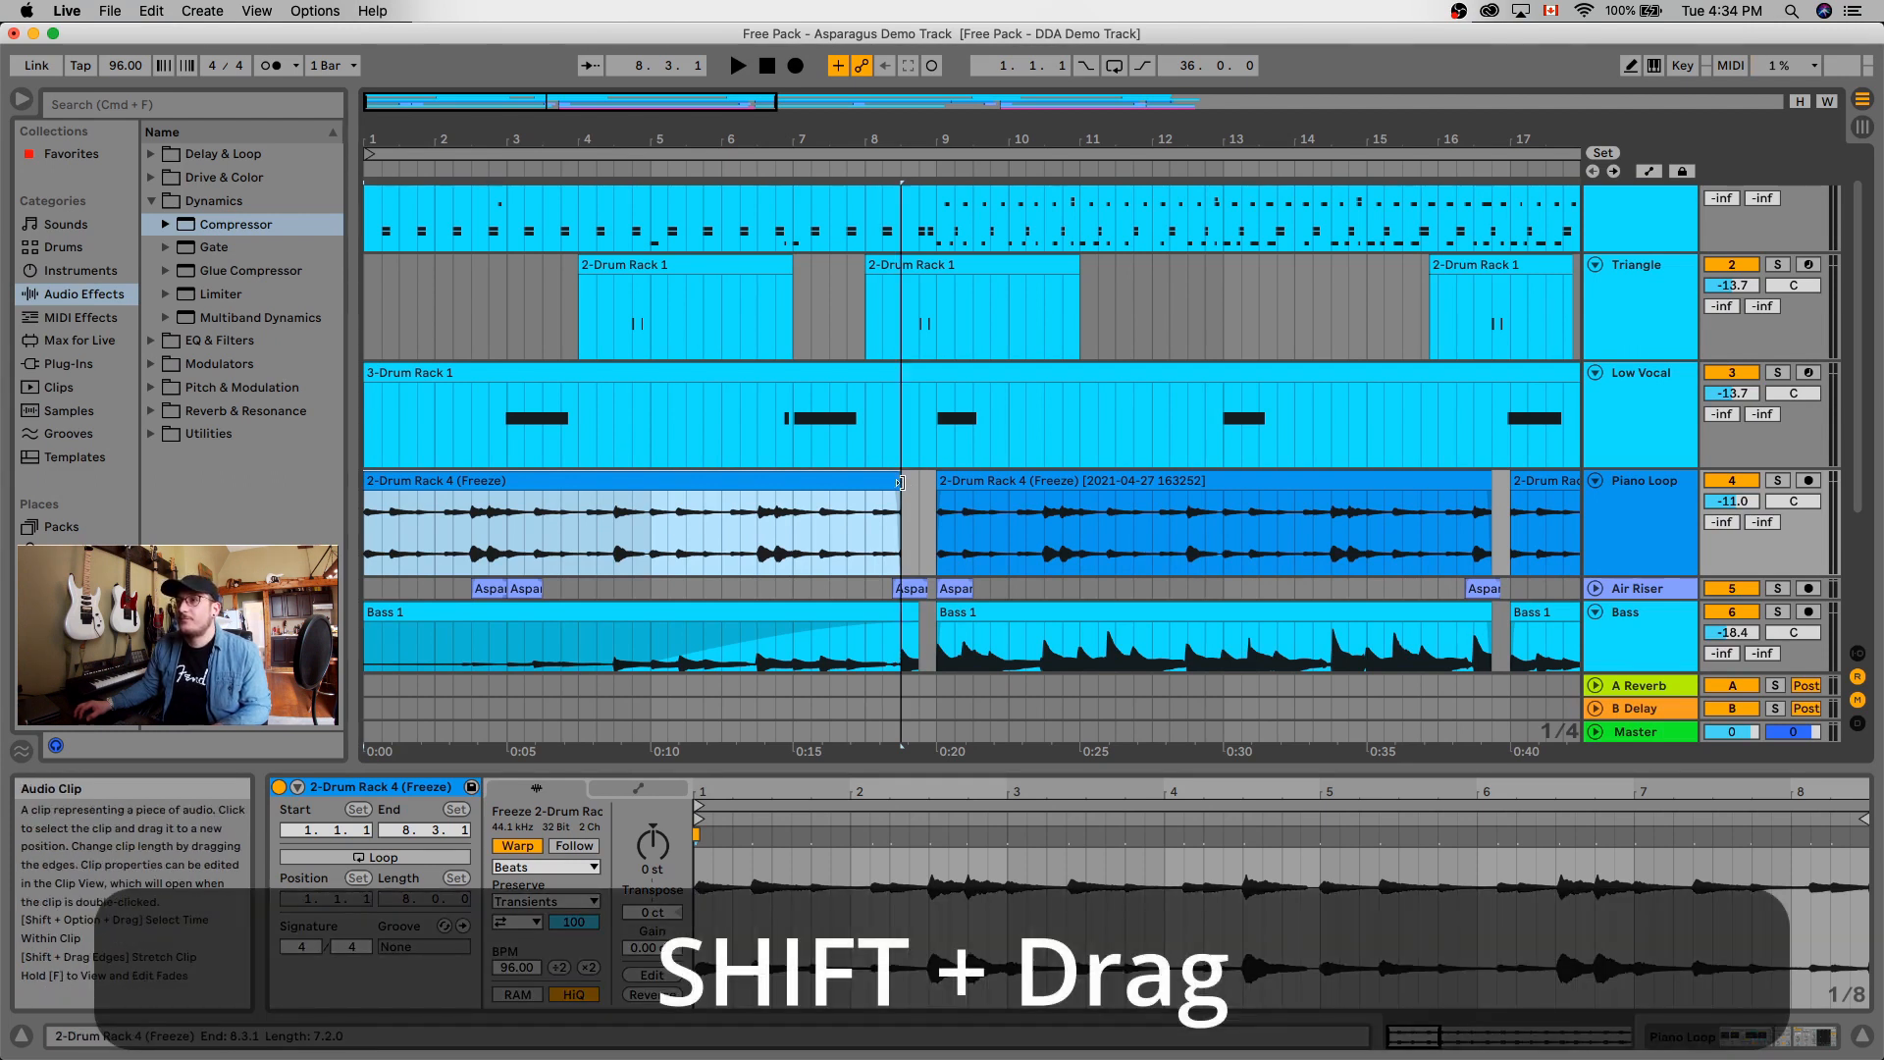
drag(891, 481, 934, 517)
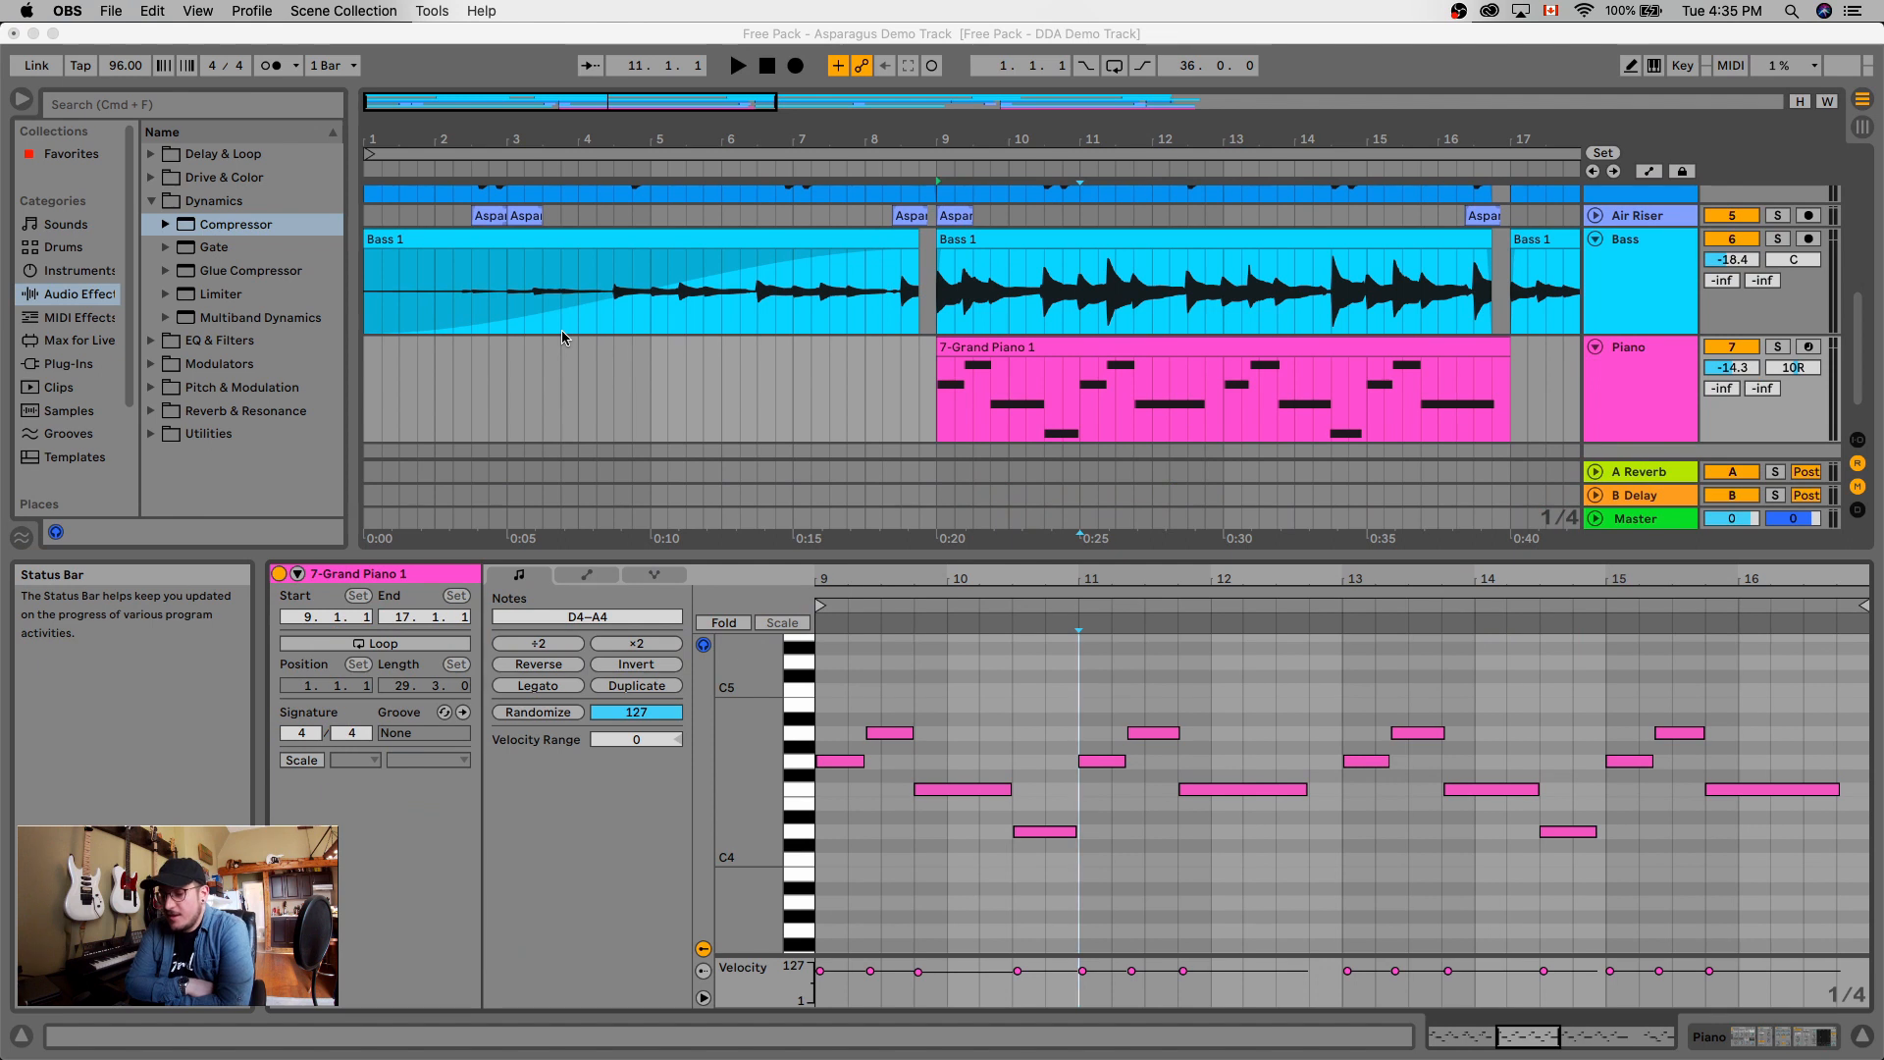
Lengthen and shorten the F4 note at 9.4.1 in the Grand Piano clip by grid steps, ending at its original length.
click(986, 789)
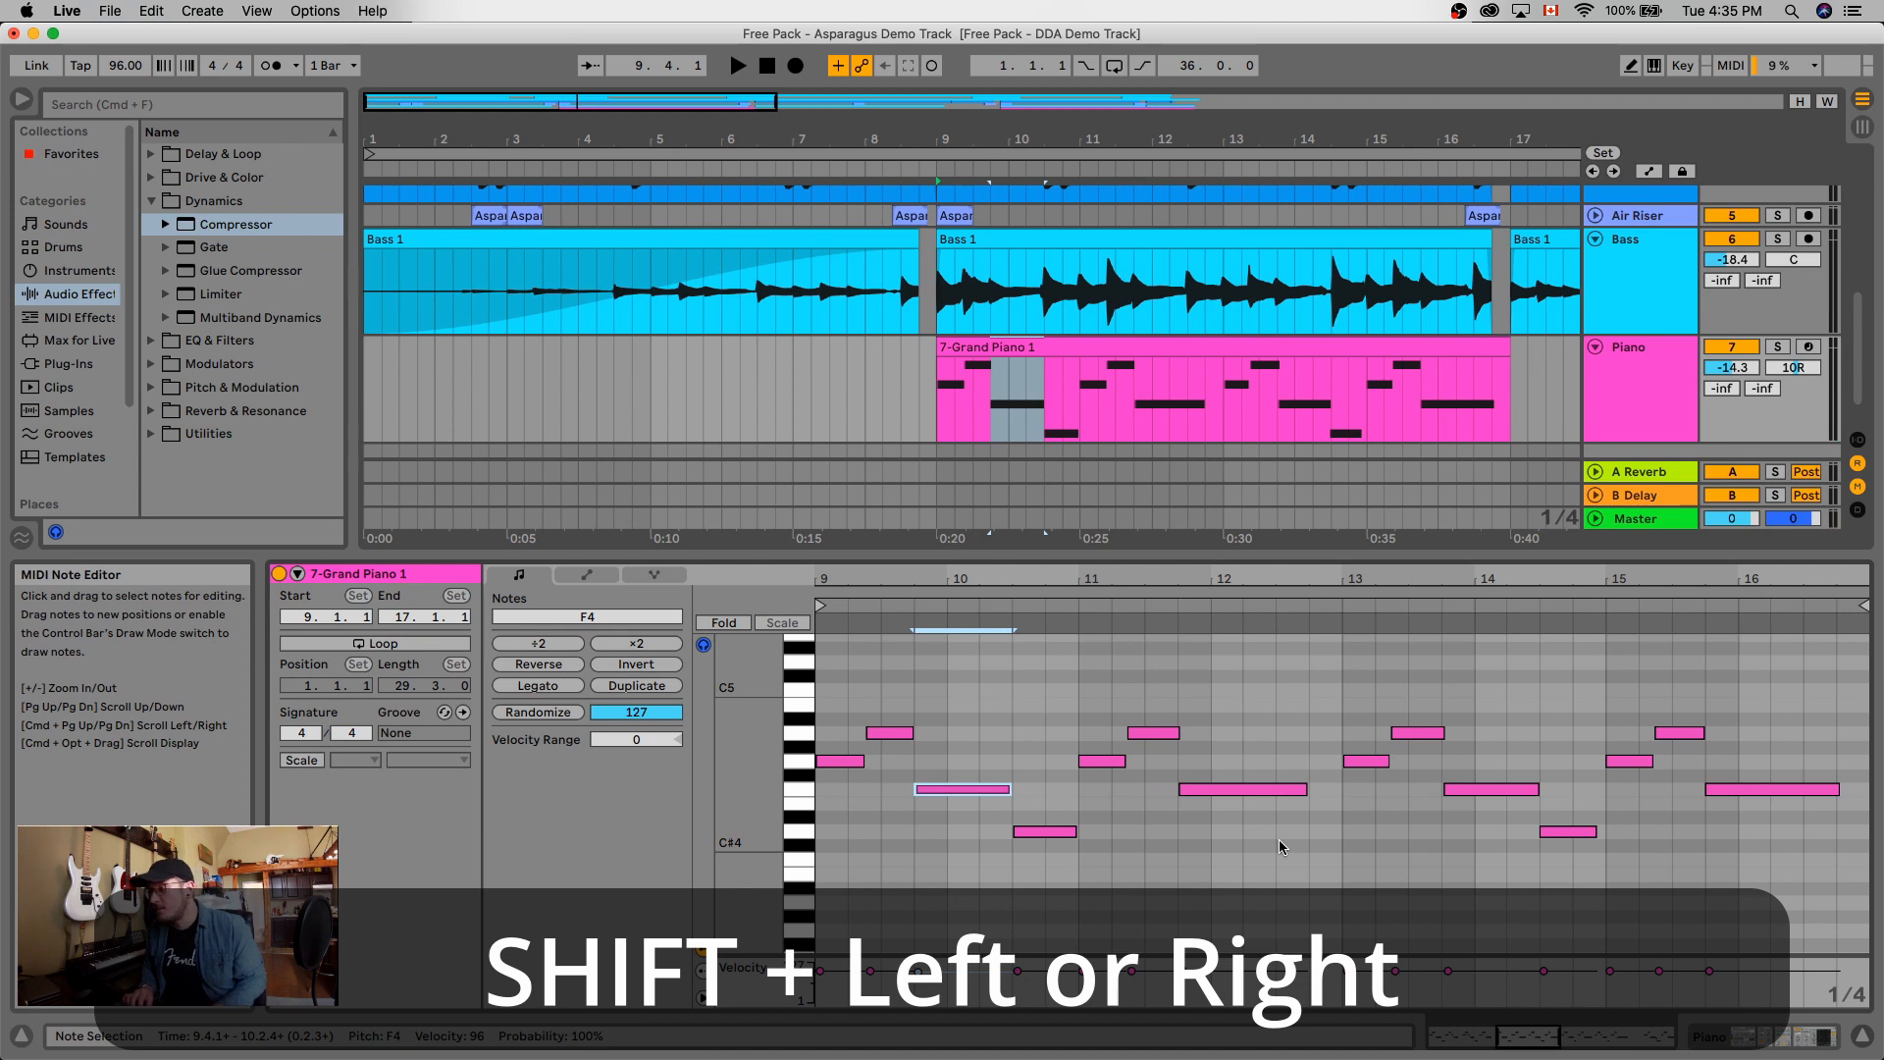
key(shift+Right)
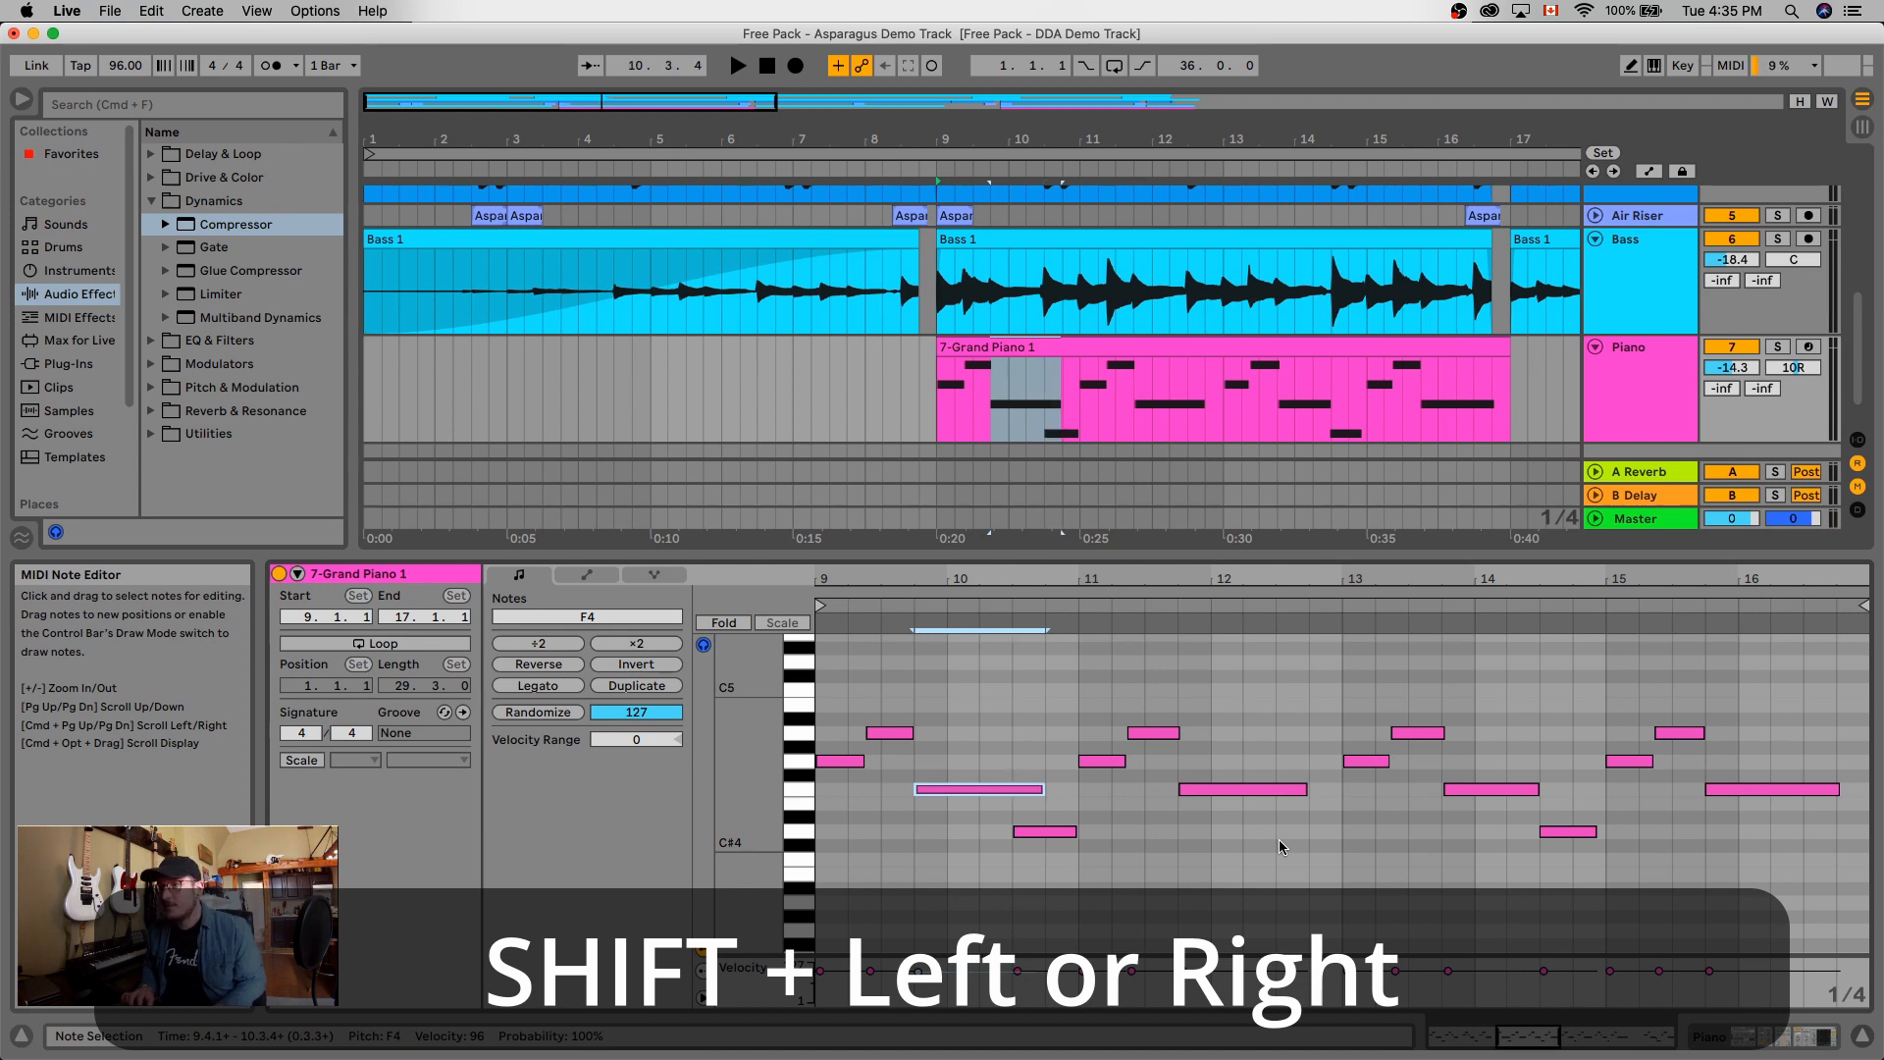
key(shift+Left)
key(shift+Right)
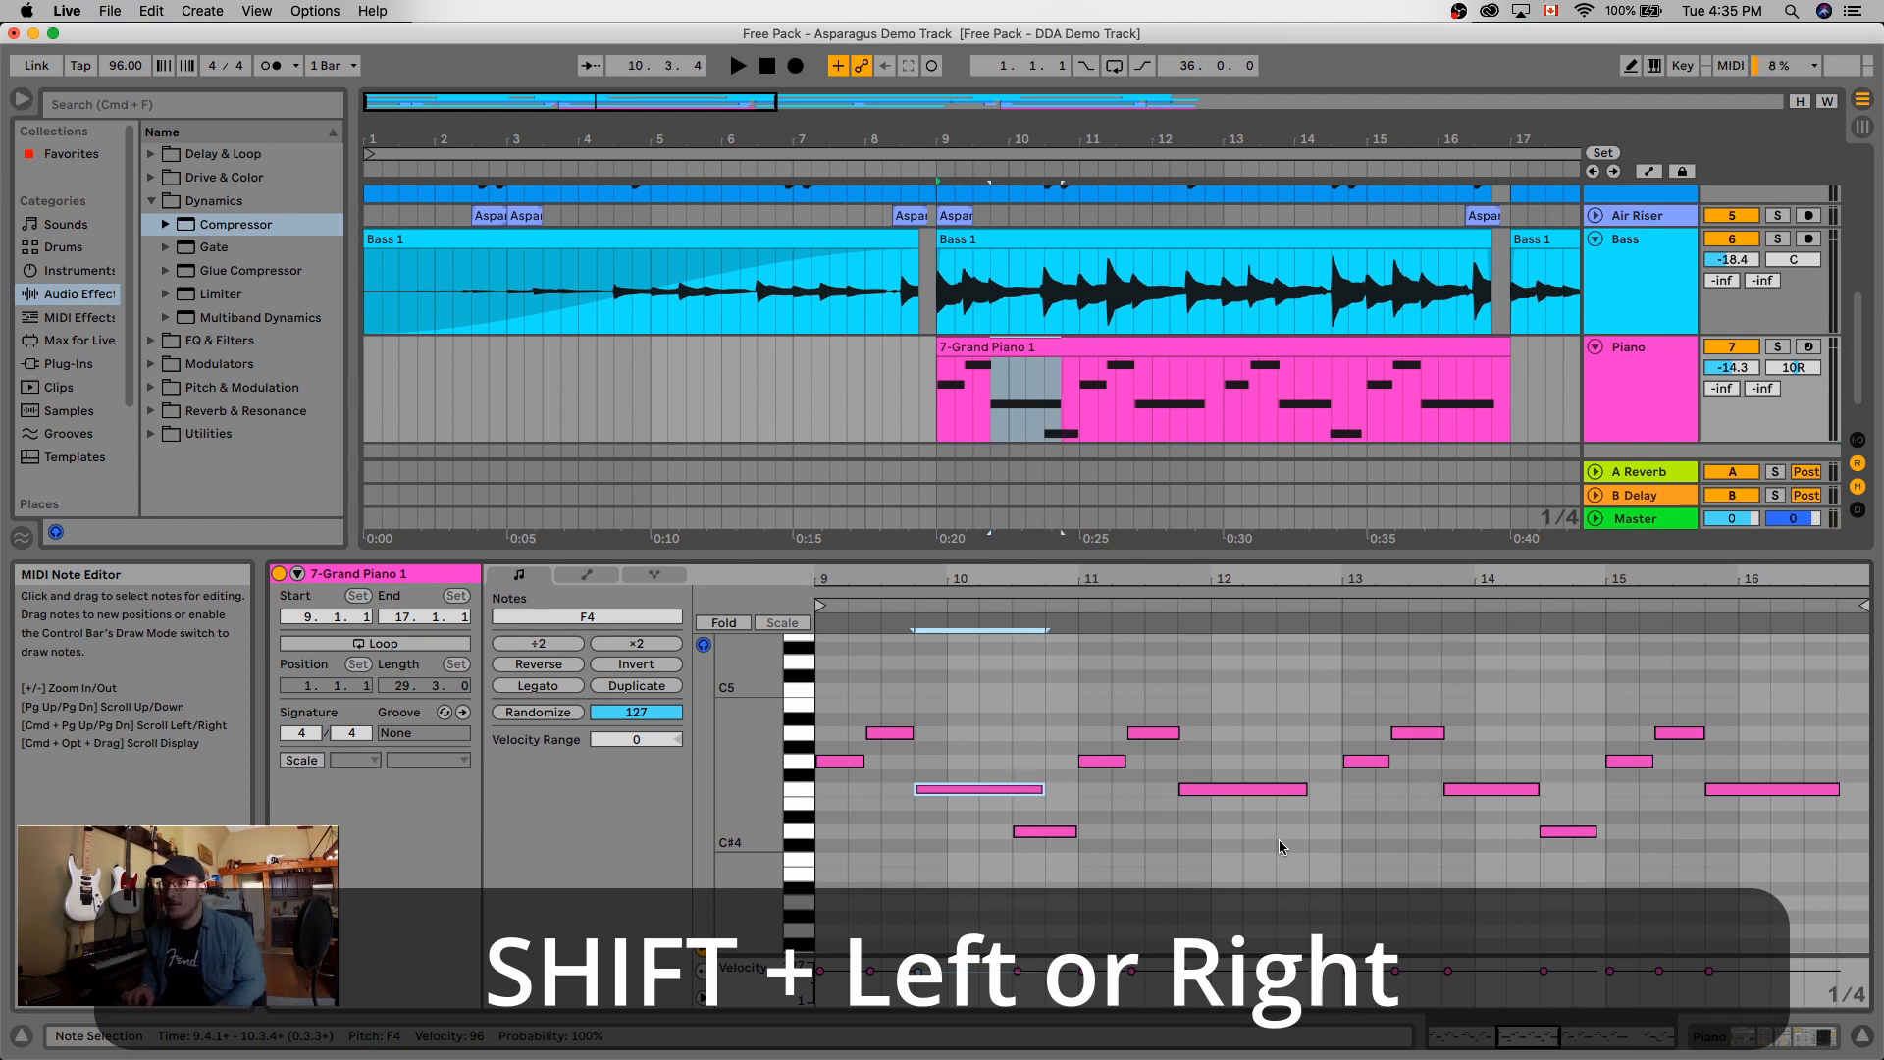
key(shift+Left)
key(shift+Left)
key(shift+Left)
key(shift+Right)
key(shift+Right)
key(shift+Right)
key(shift+Right)
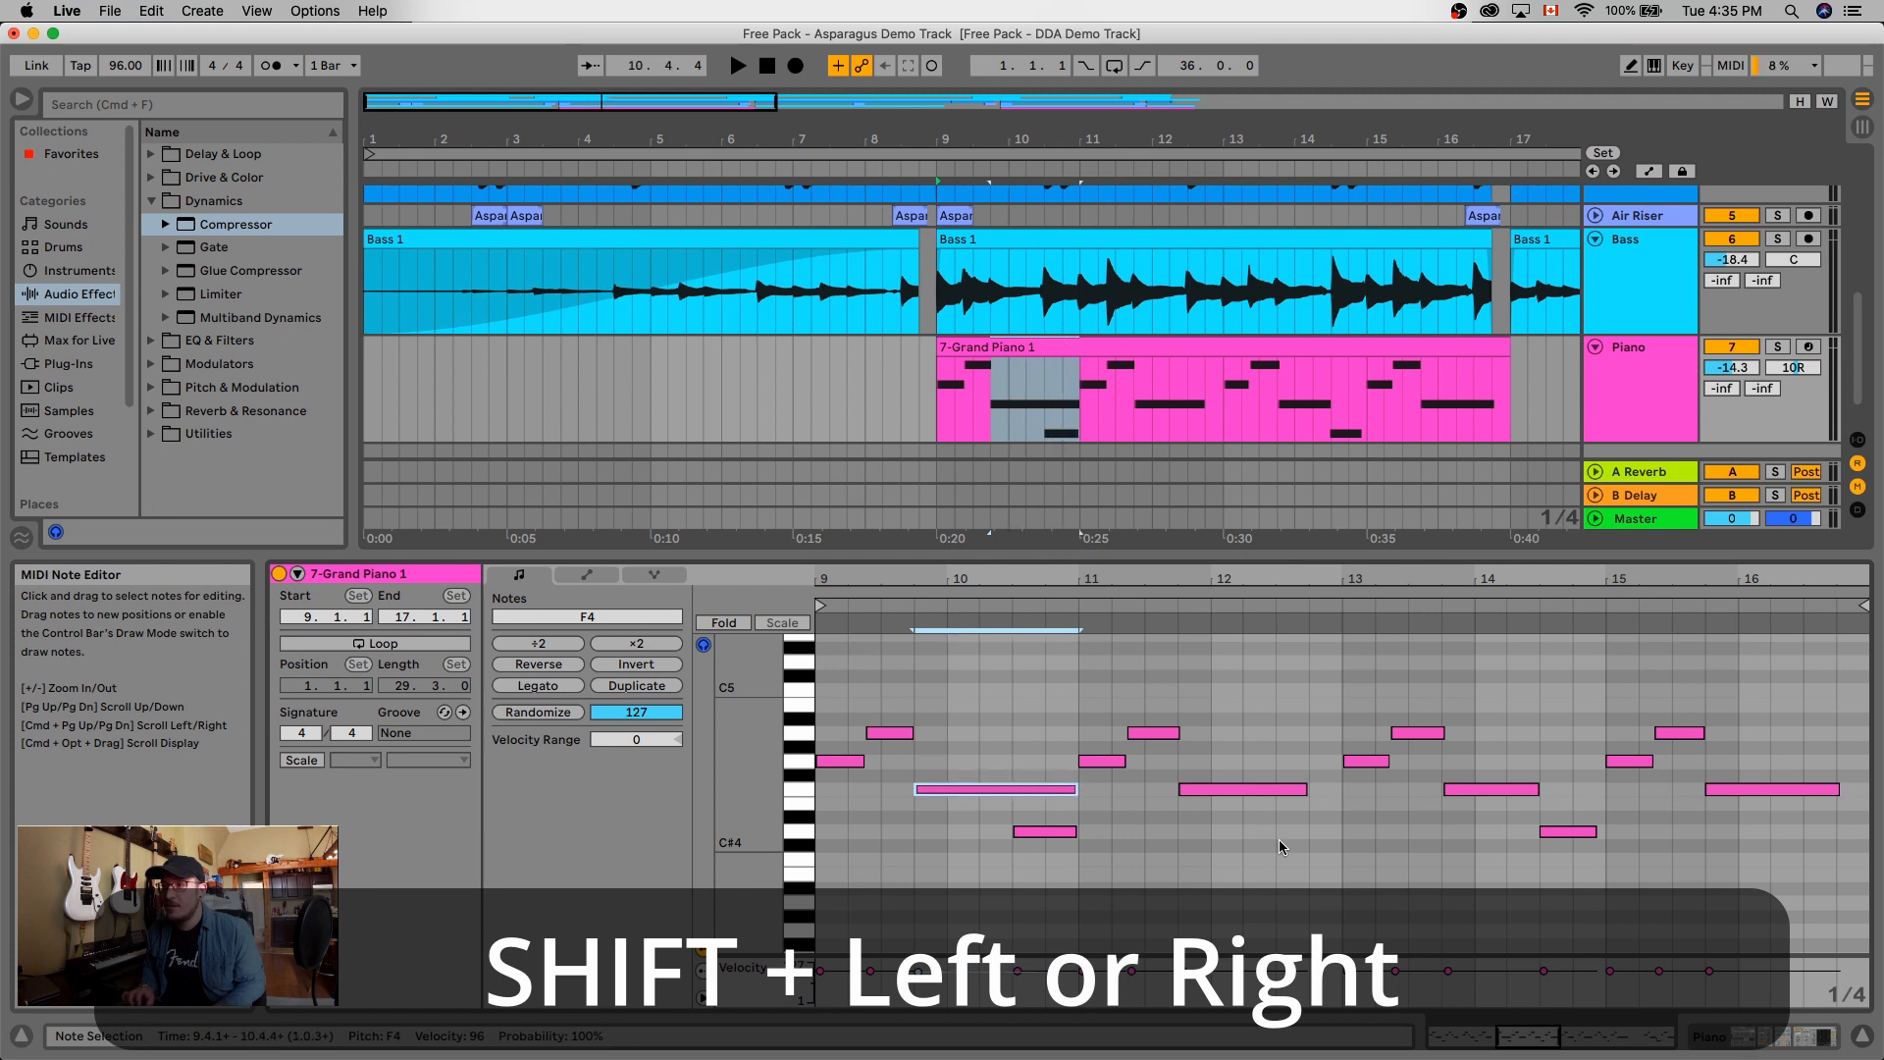
key(shift+Left)
key(shift+Left)
key(shift+Left)
key(shift+Right)
key(shift+Left)
key(shift+Right)
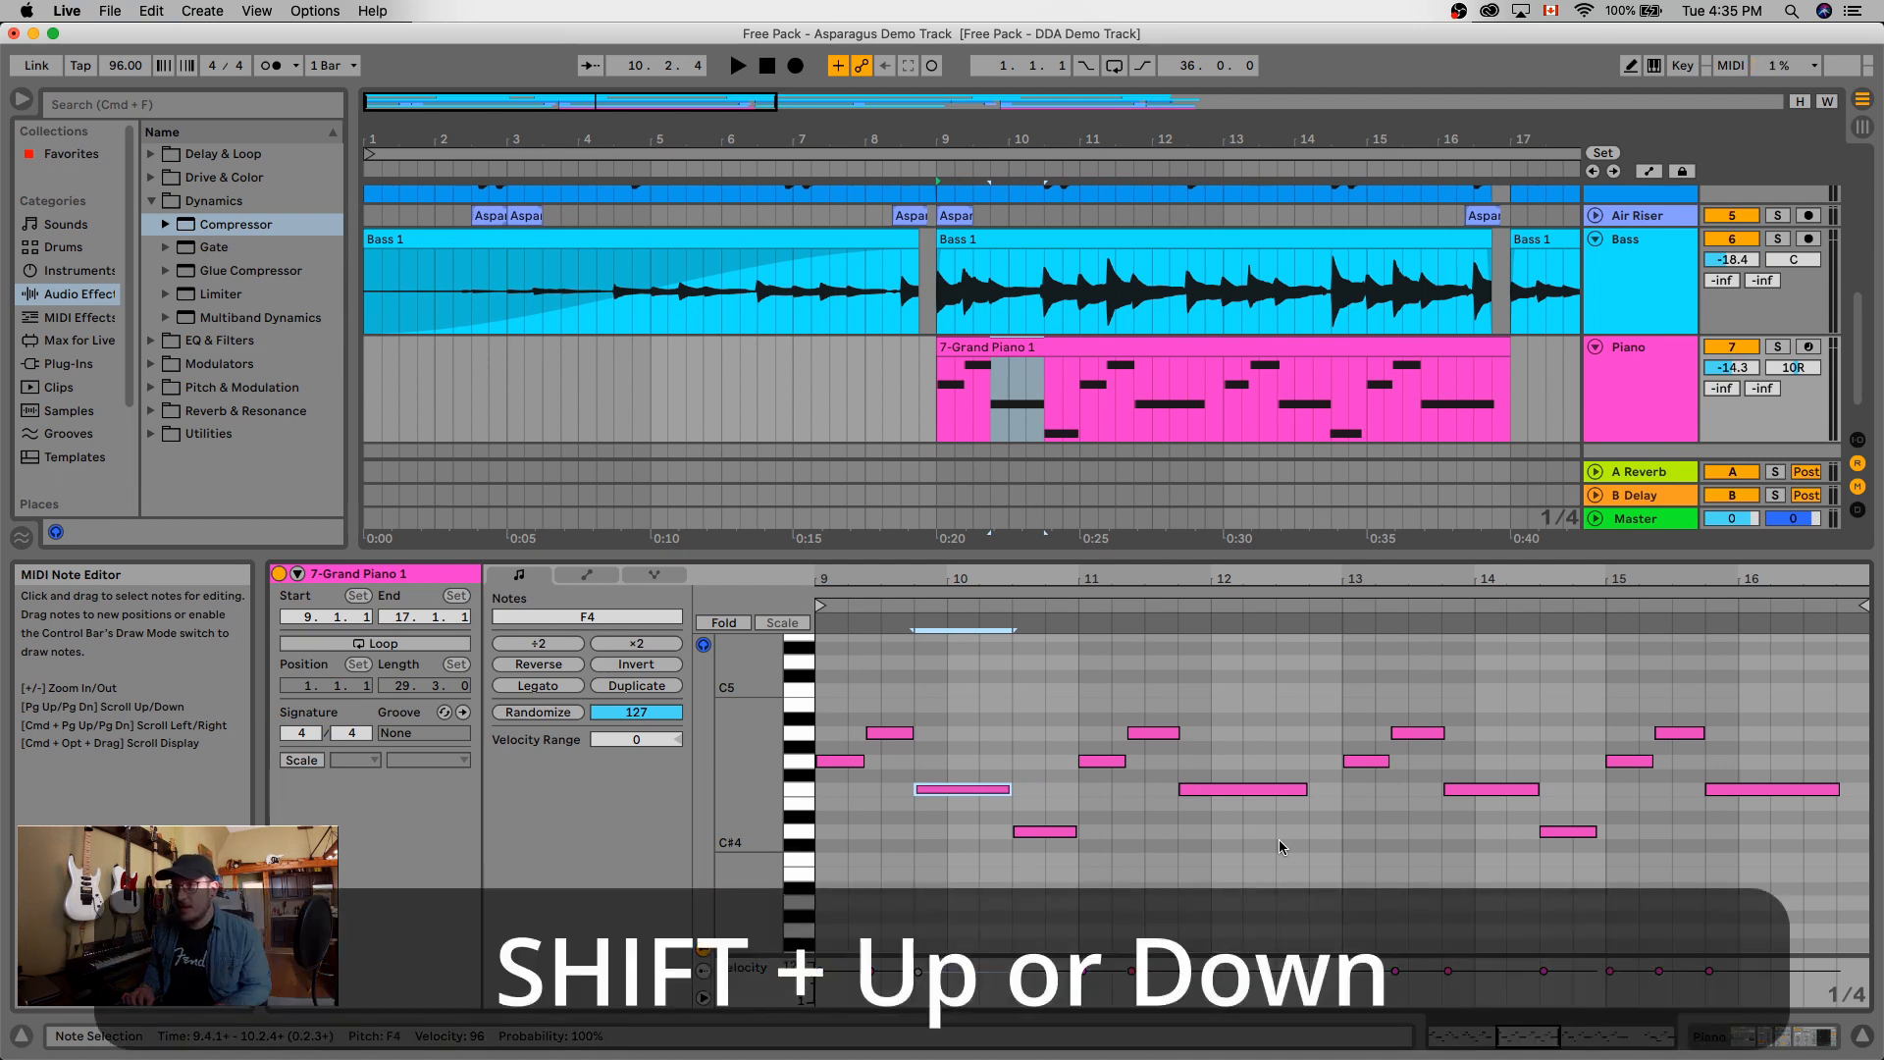
Transpose the F4 note at 9.4.1 up and down by octaves between F5 and F3, returning it to F4.
key(shift+Up)
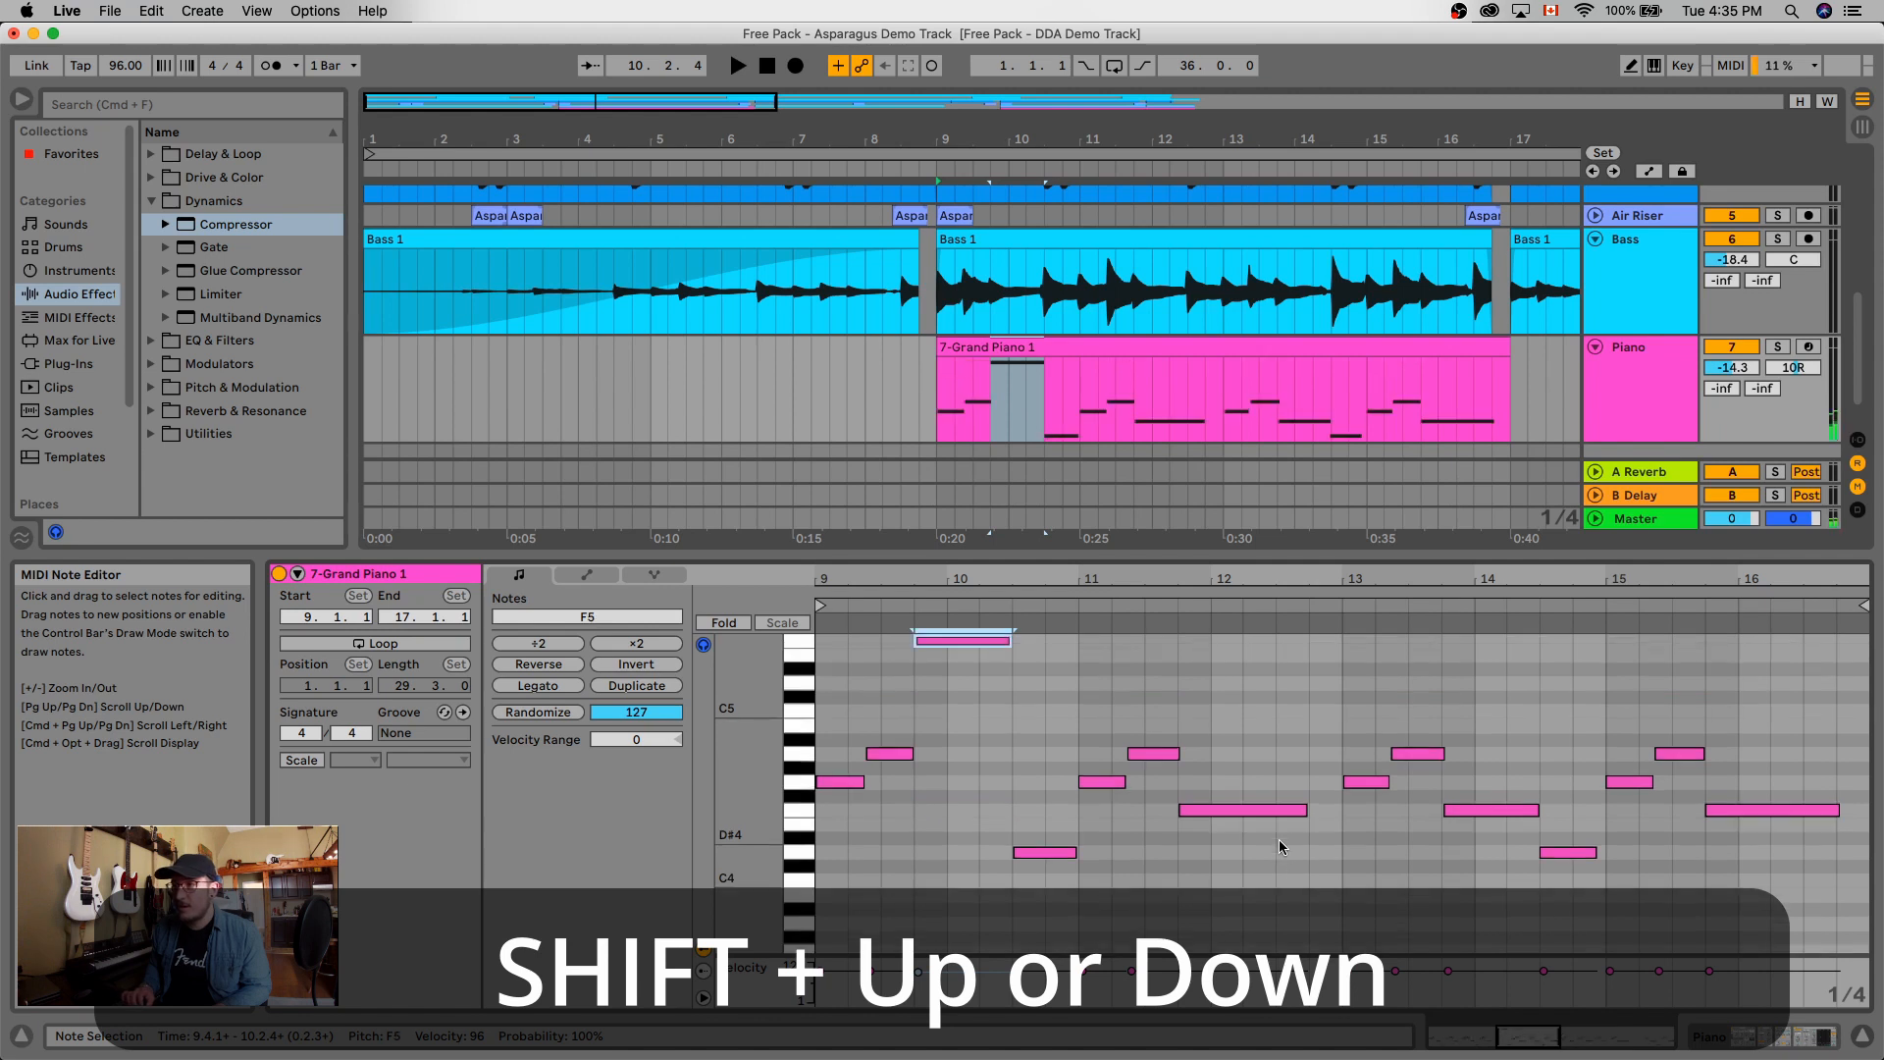
key(shift+Down)
key(shift+Down)
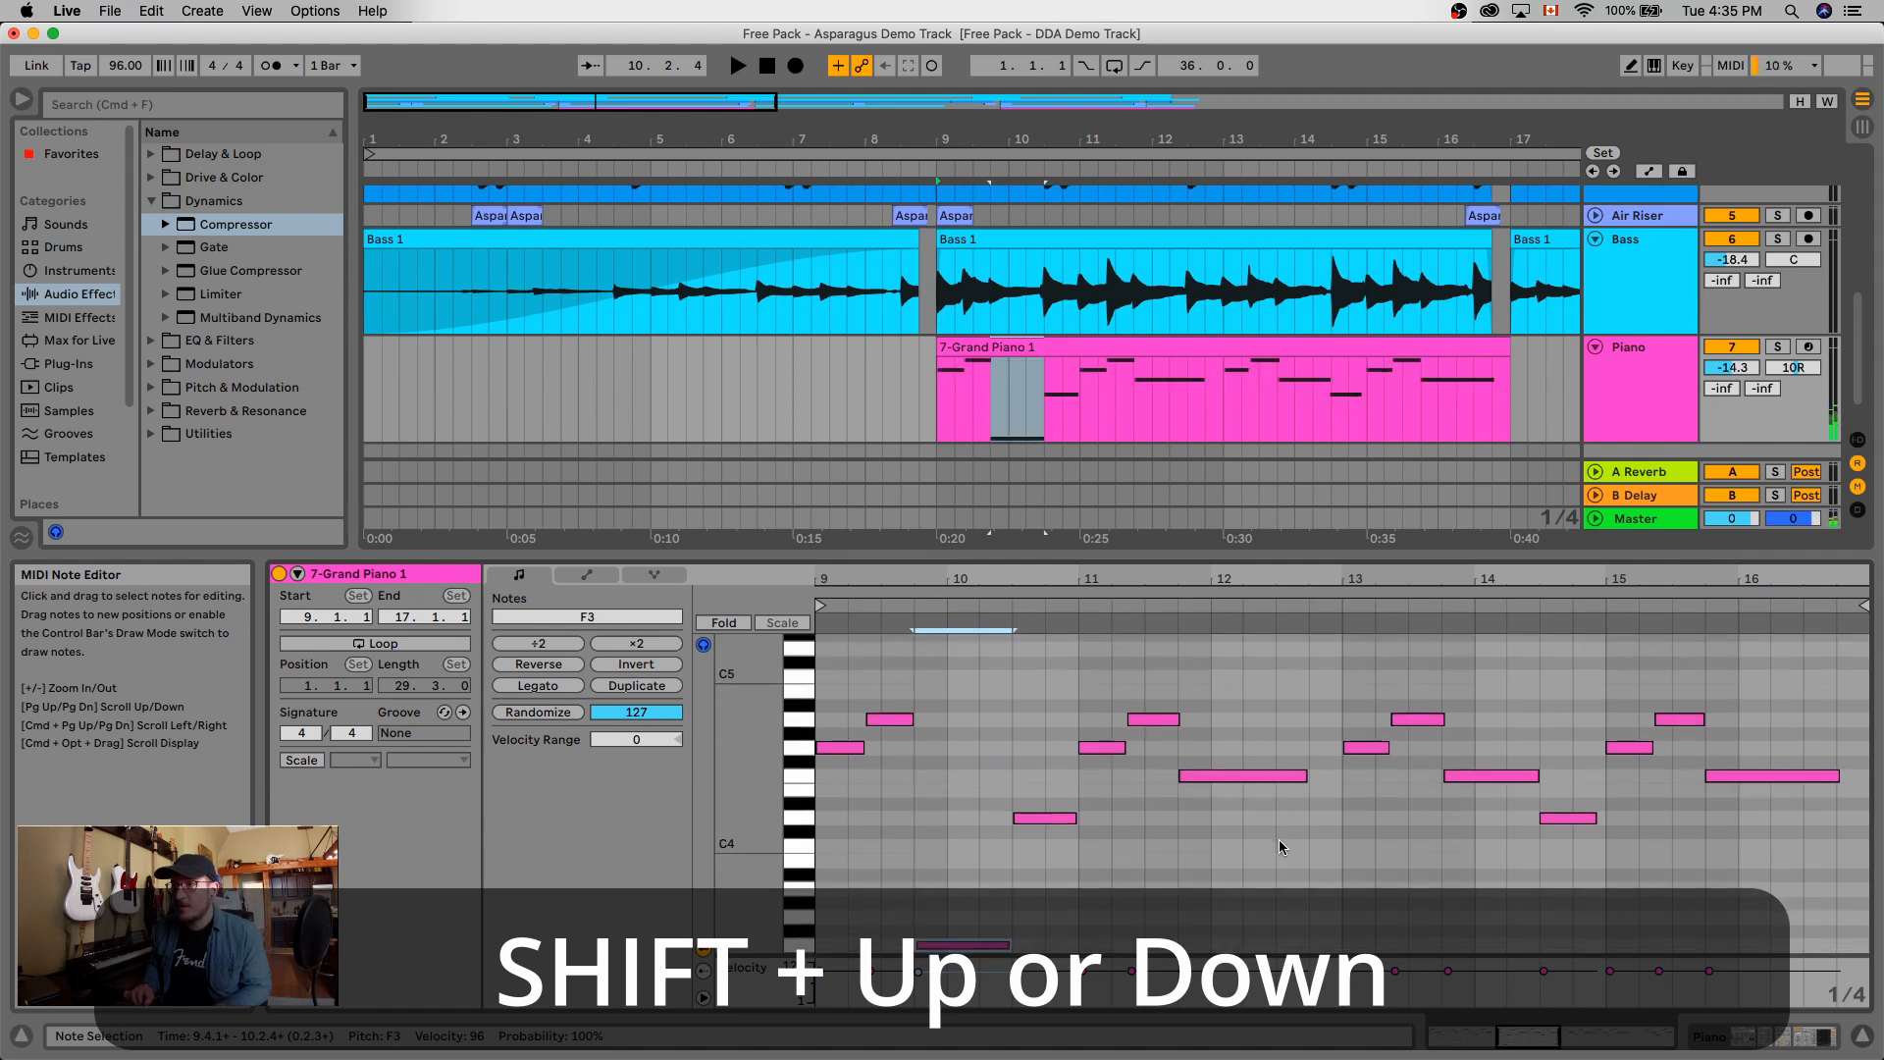
key(shift+Up)
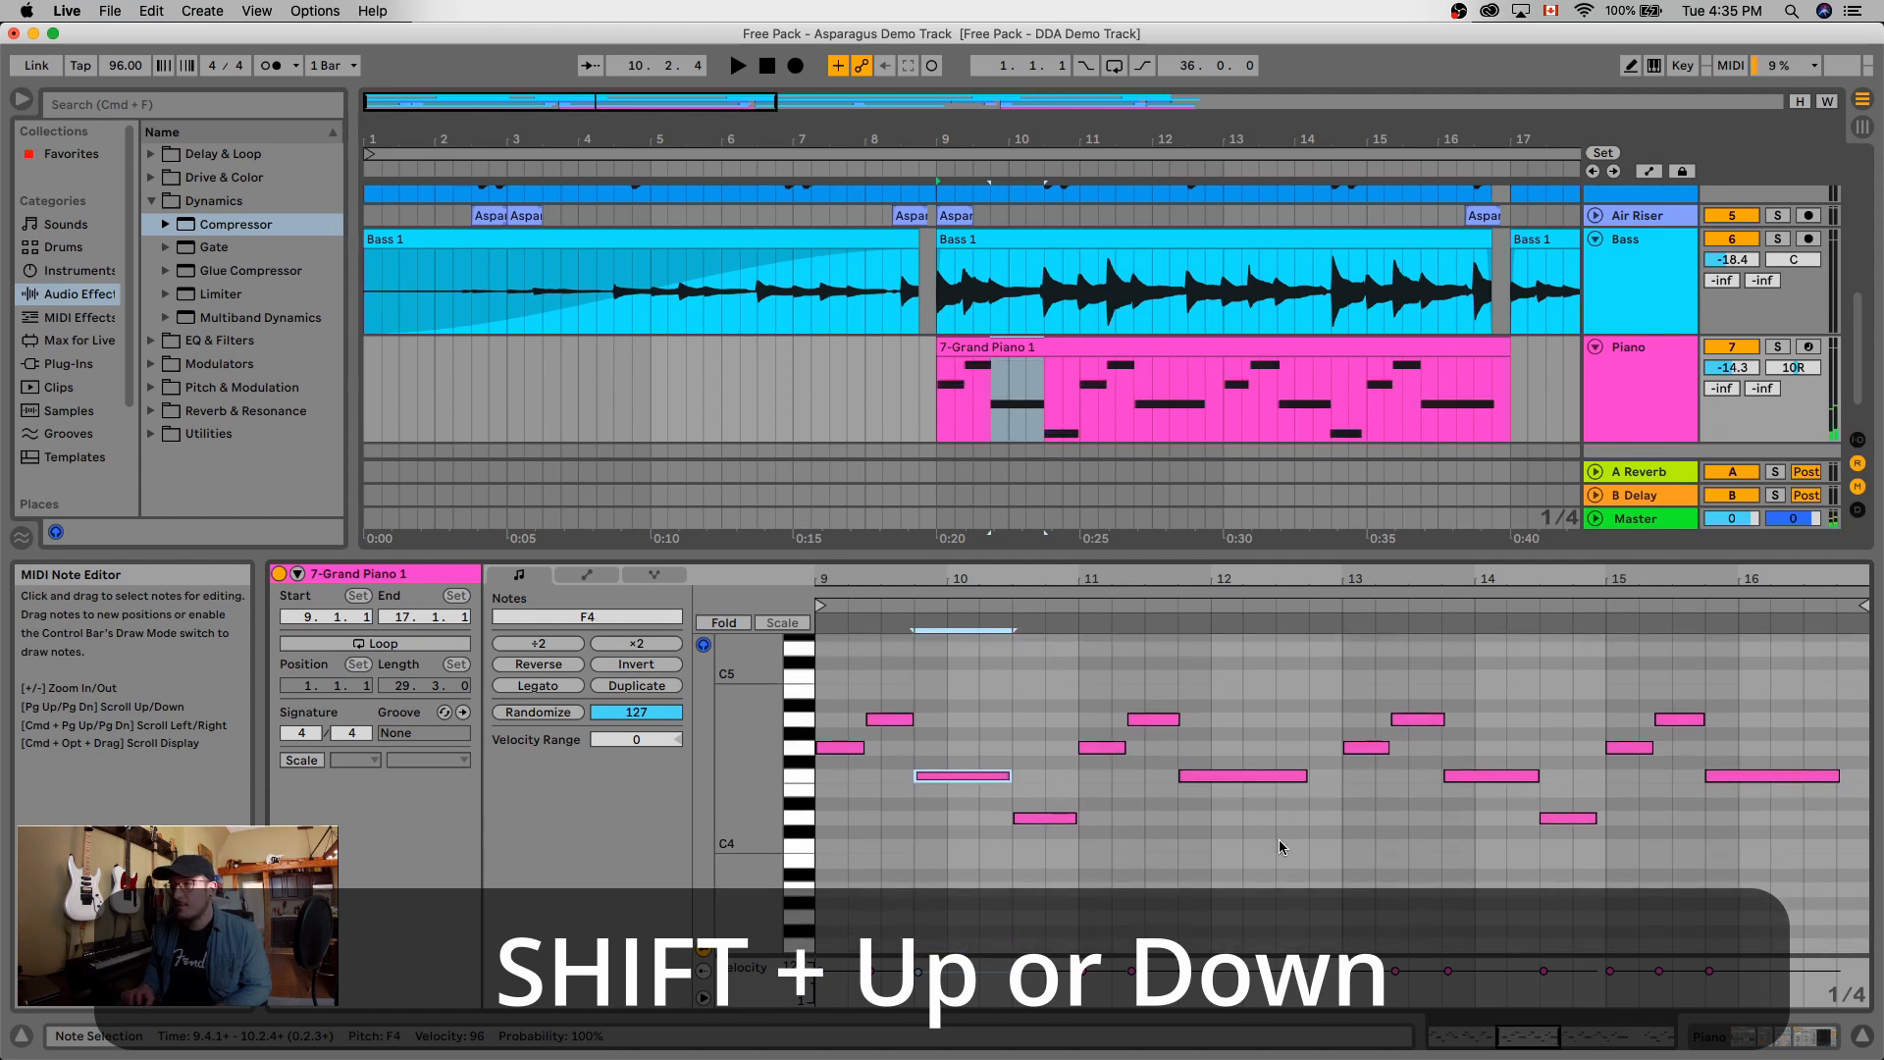
key(shift+Up)
key(shift+Down)
key(shift+Down)
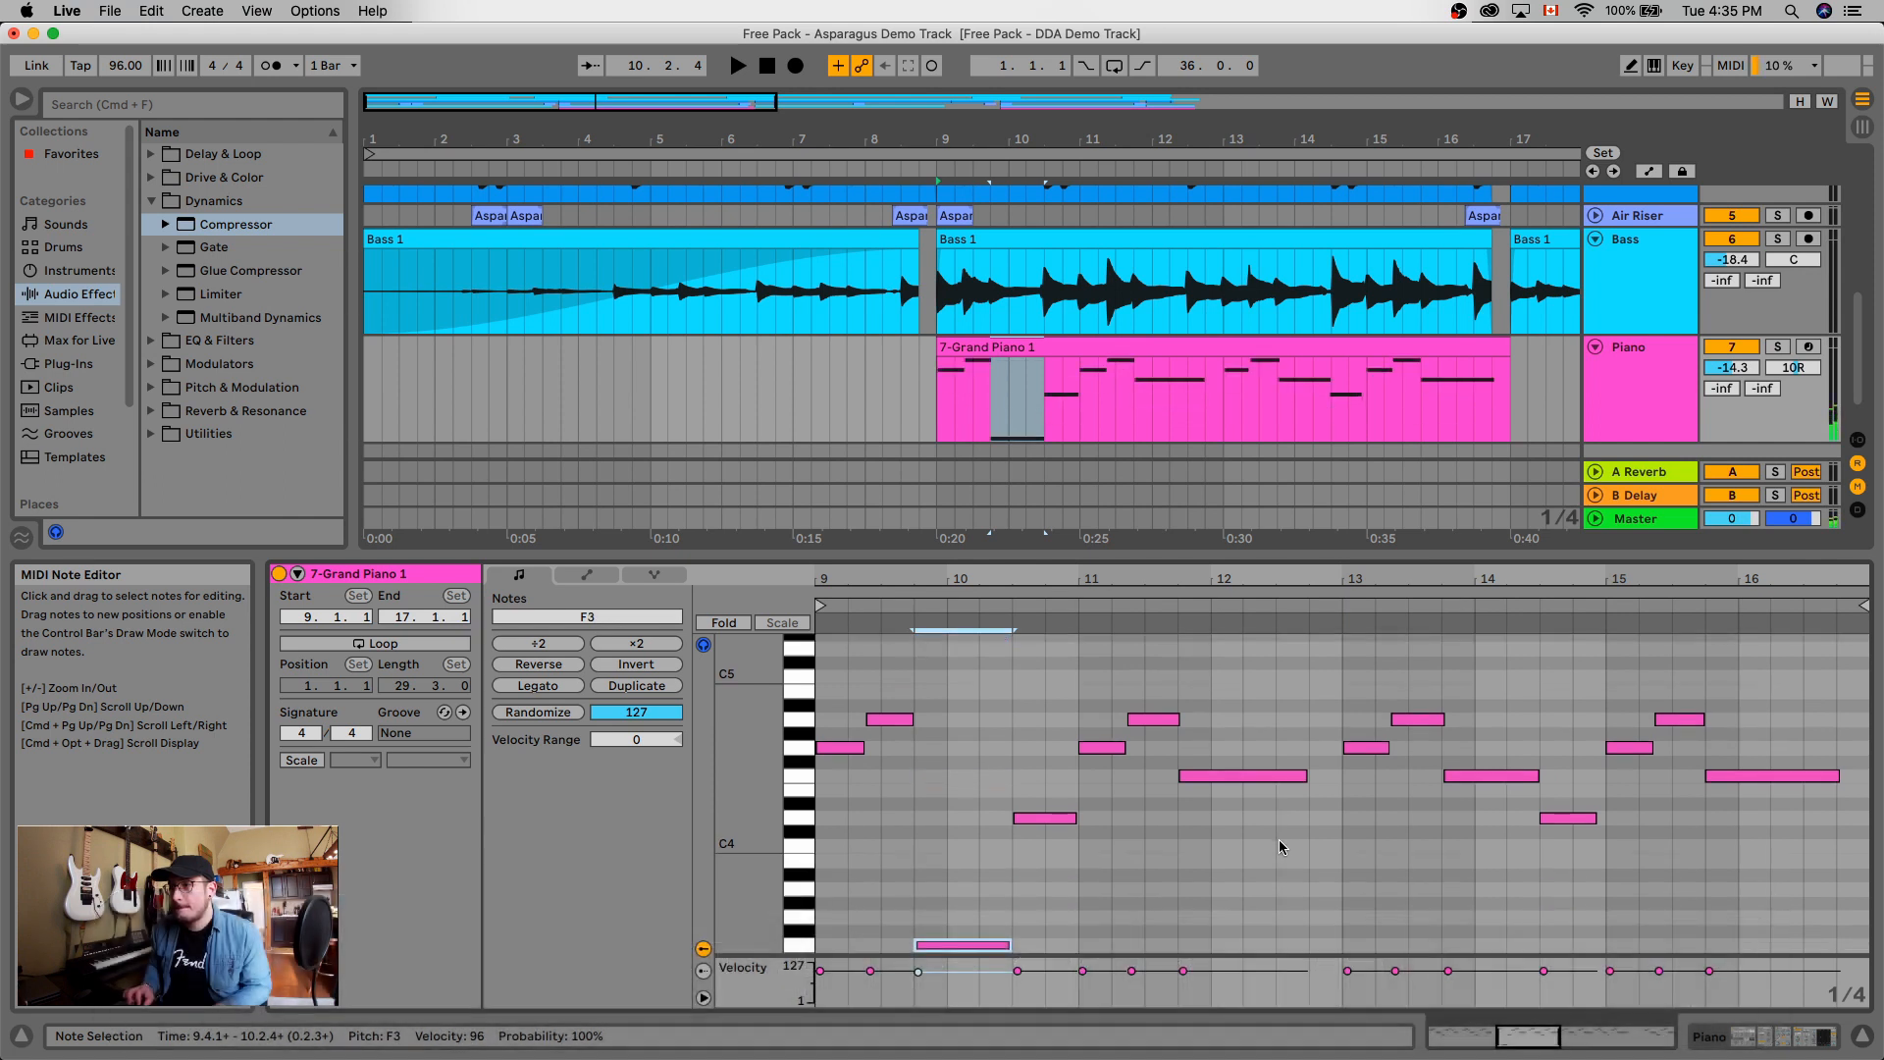
key(shift+Up)
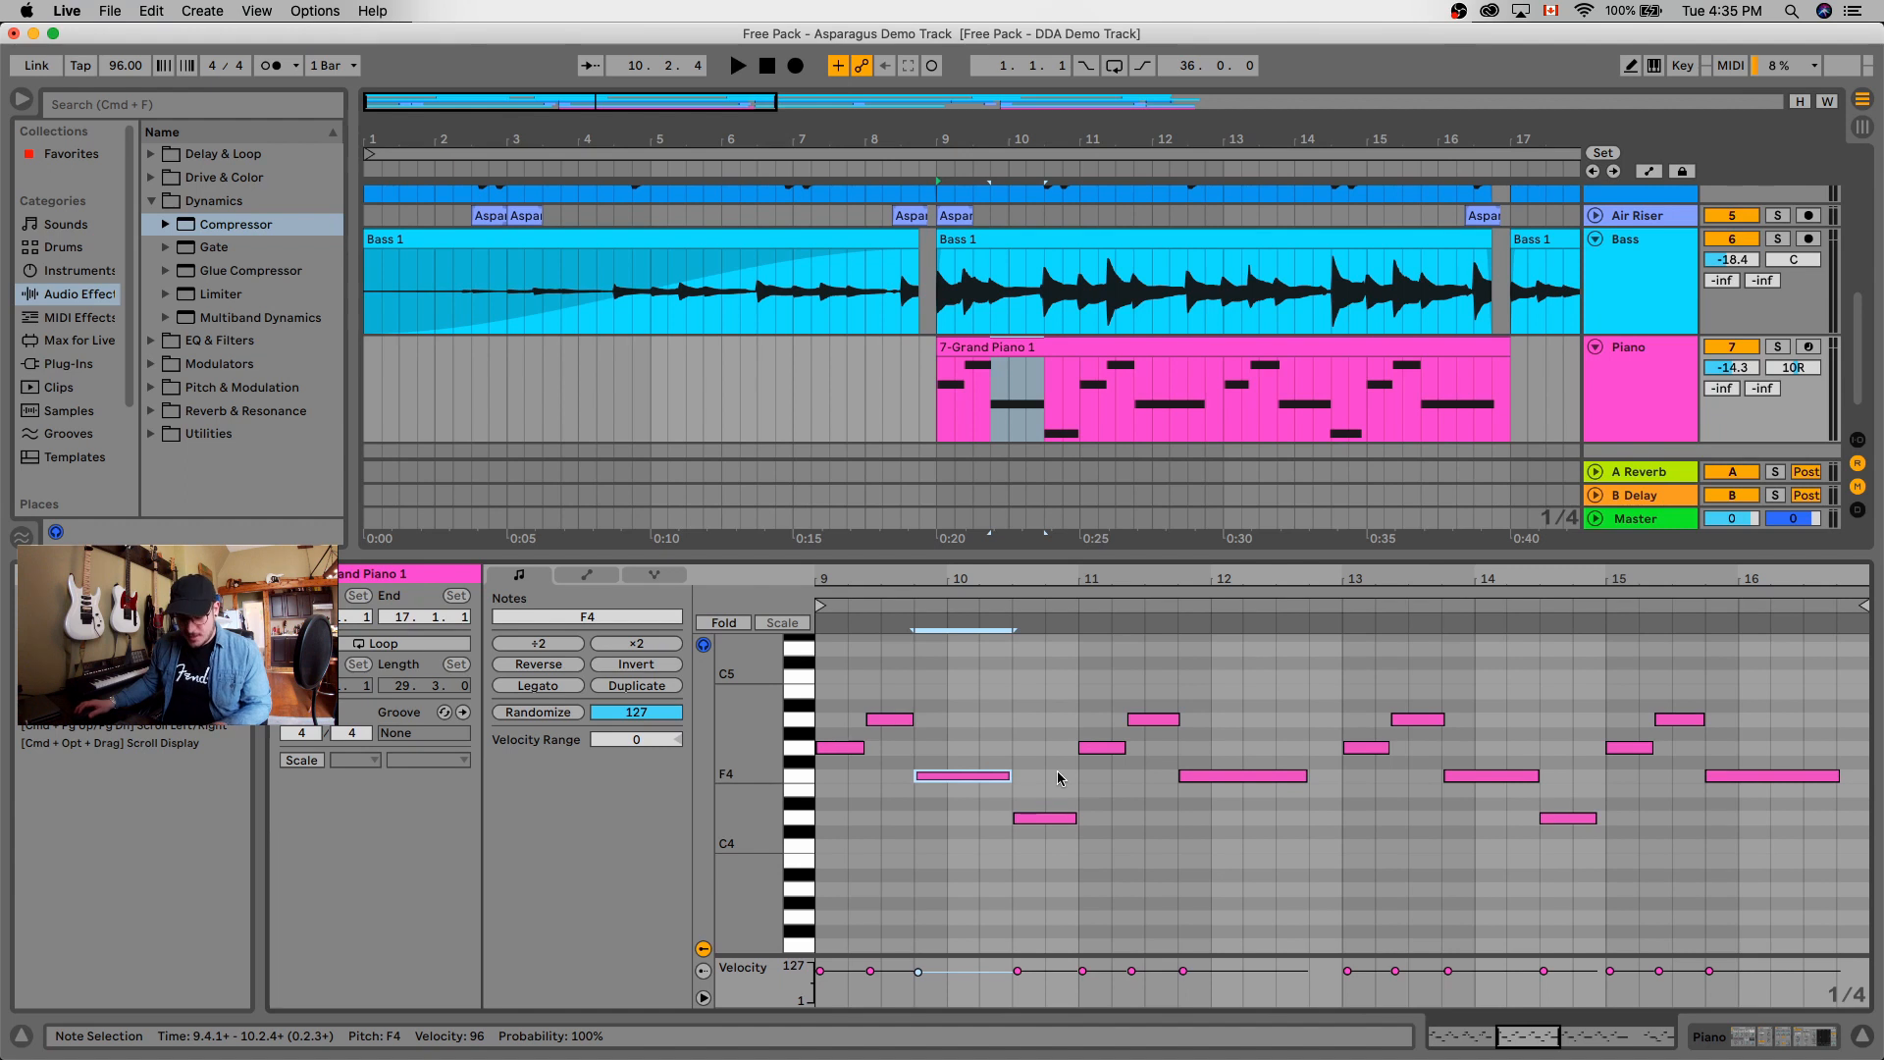
Select the five piano notes from 9.4.1 into bar 12 and quantize them with the current settings.
key(super+u)
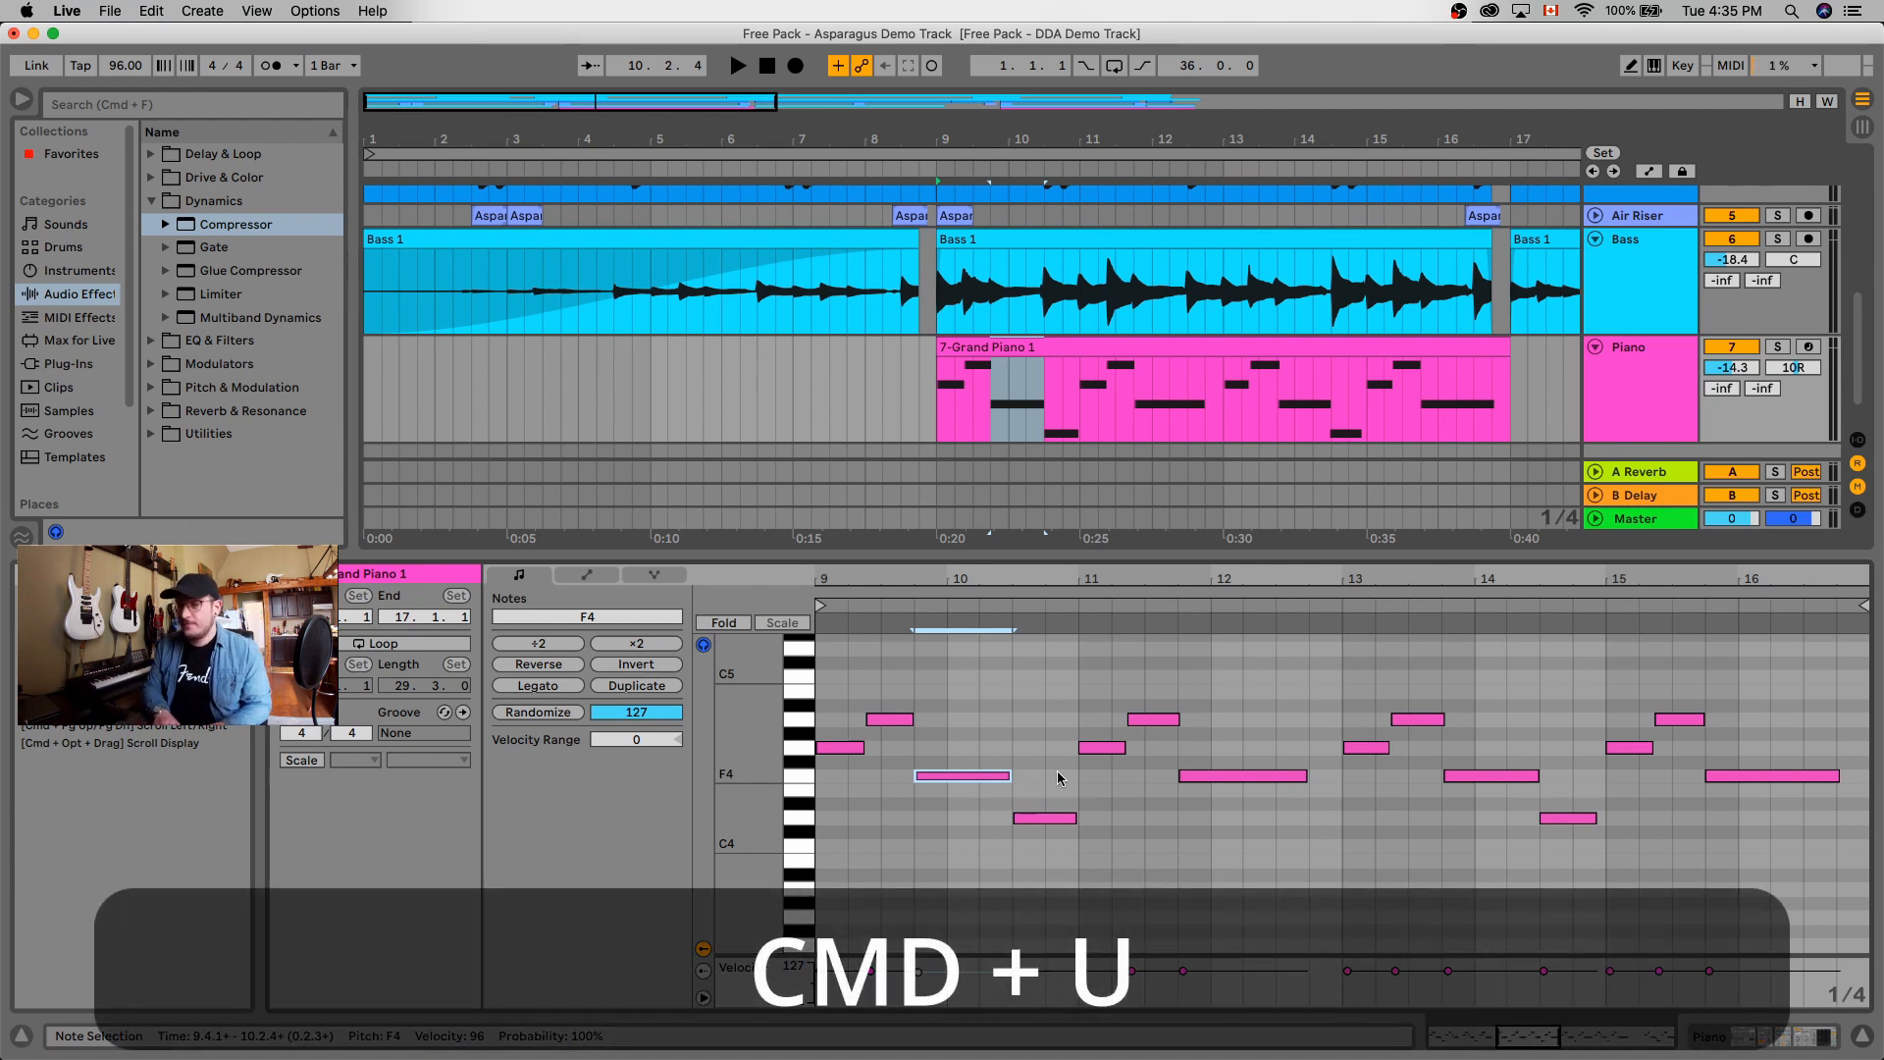
mouse_move(939, 641)
mouse_down()
mouse_move(1046, 804)
mouse_move(1314, 891)
mouse_up()
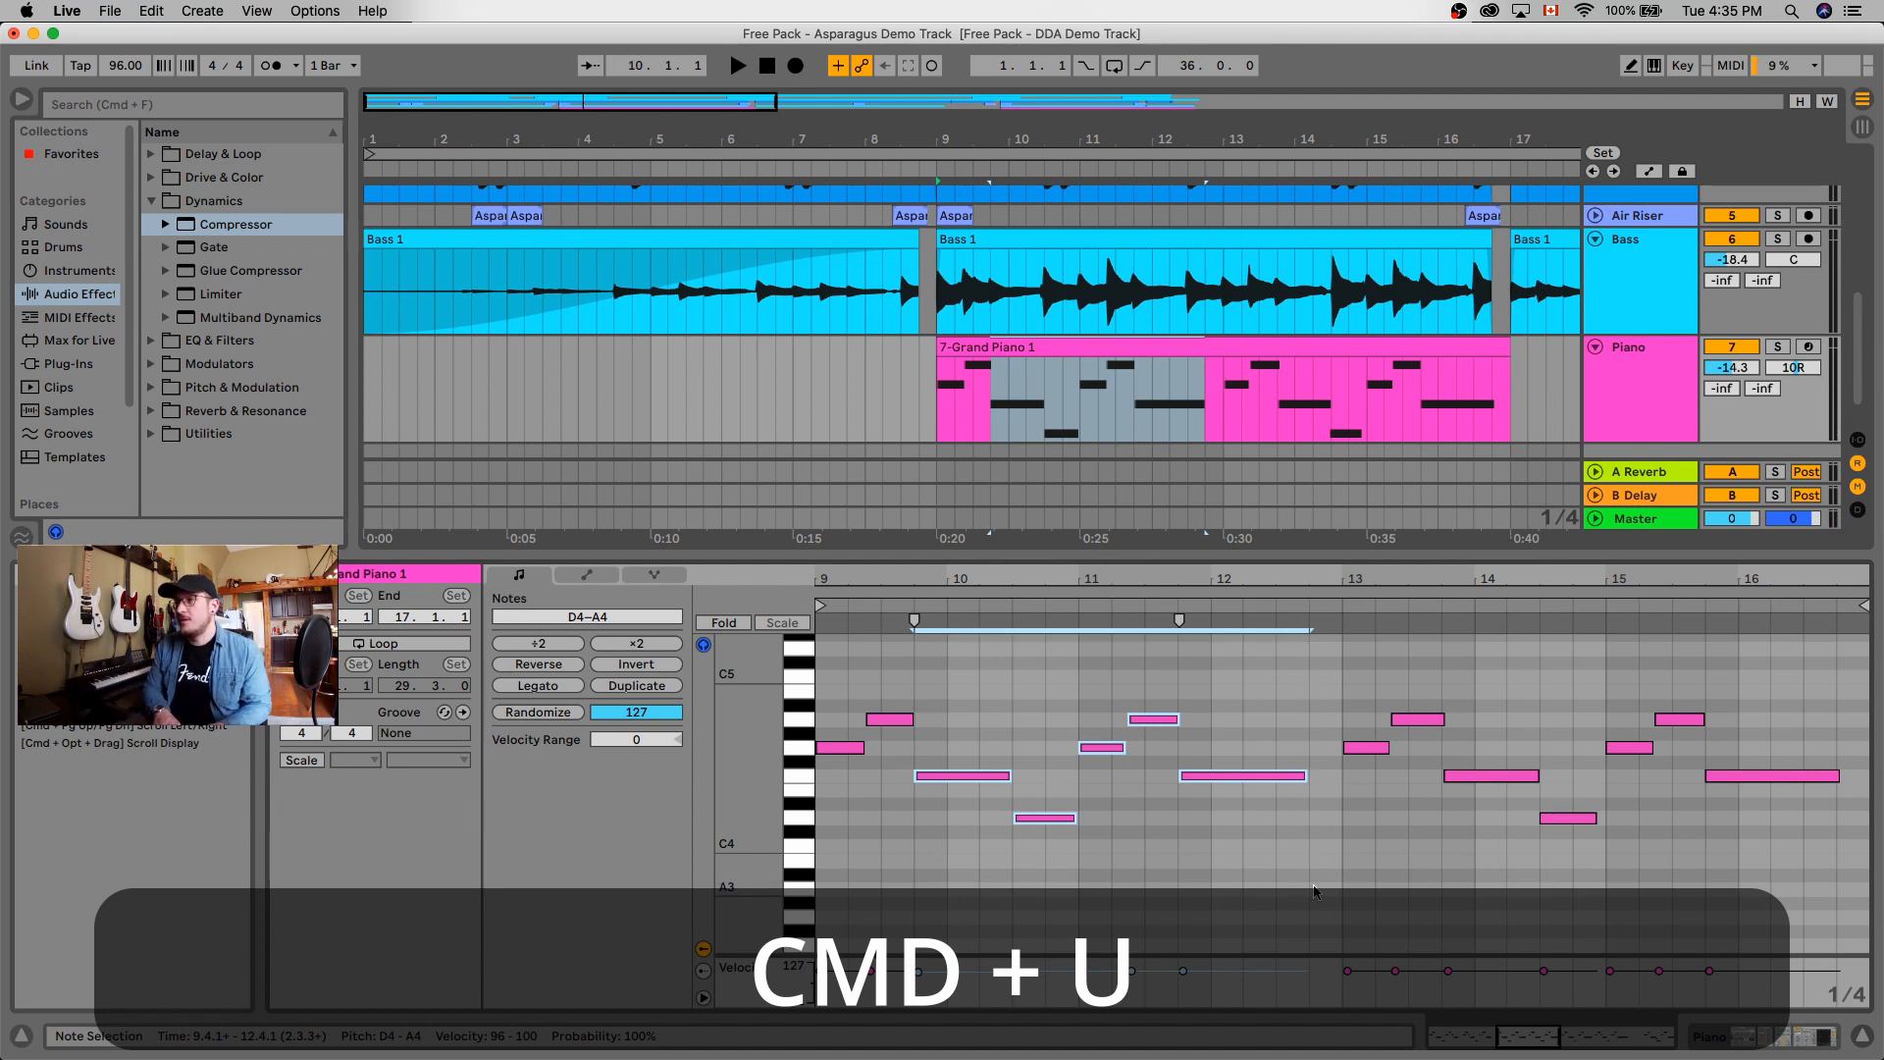
key(super+u)
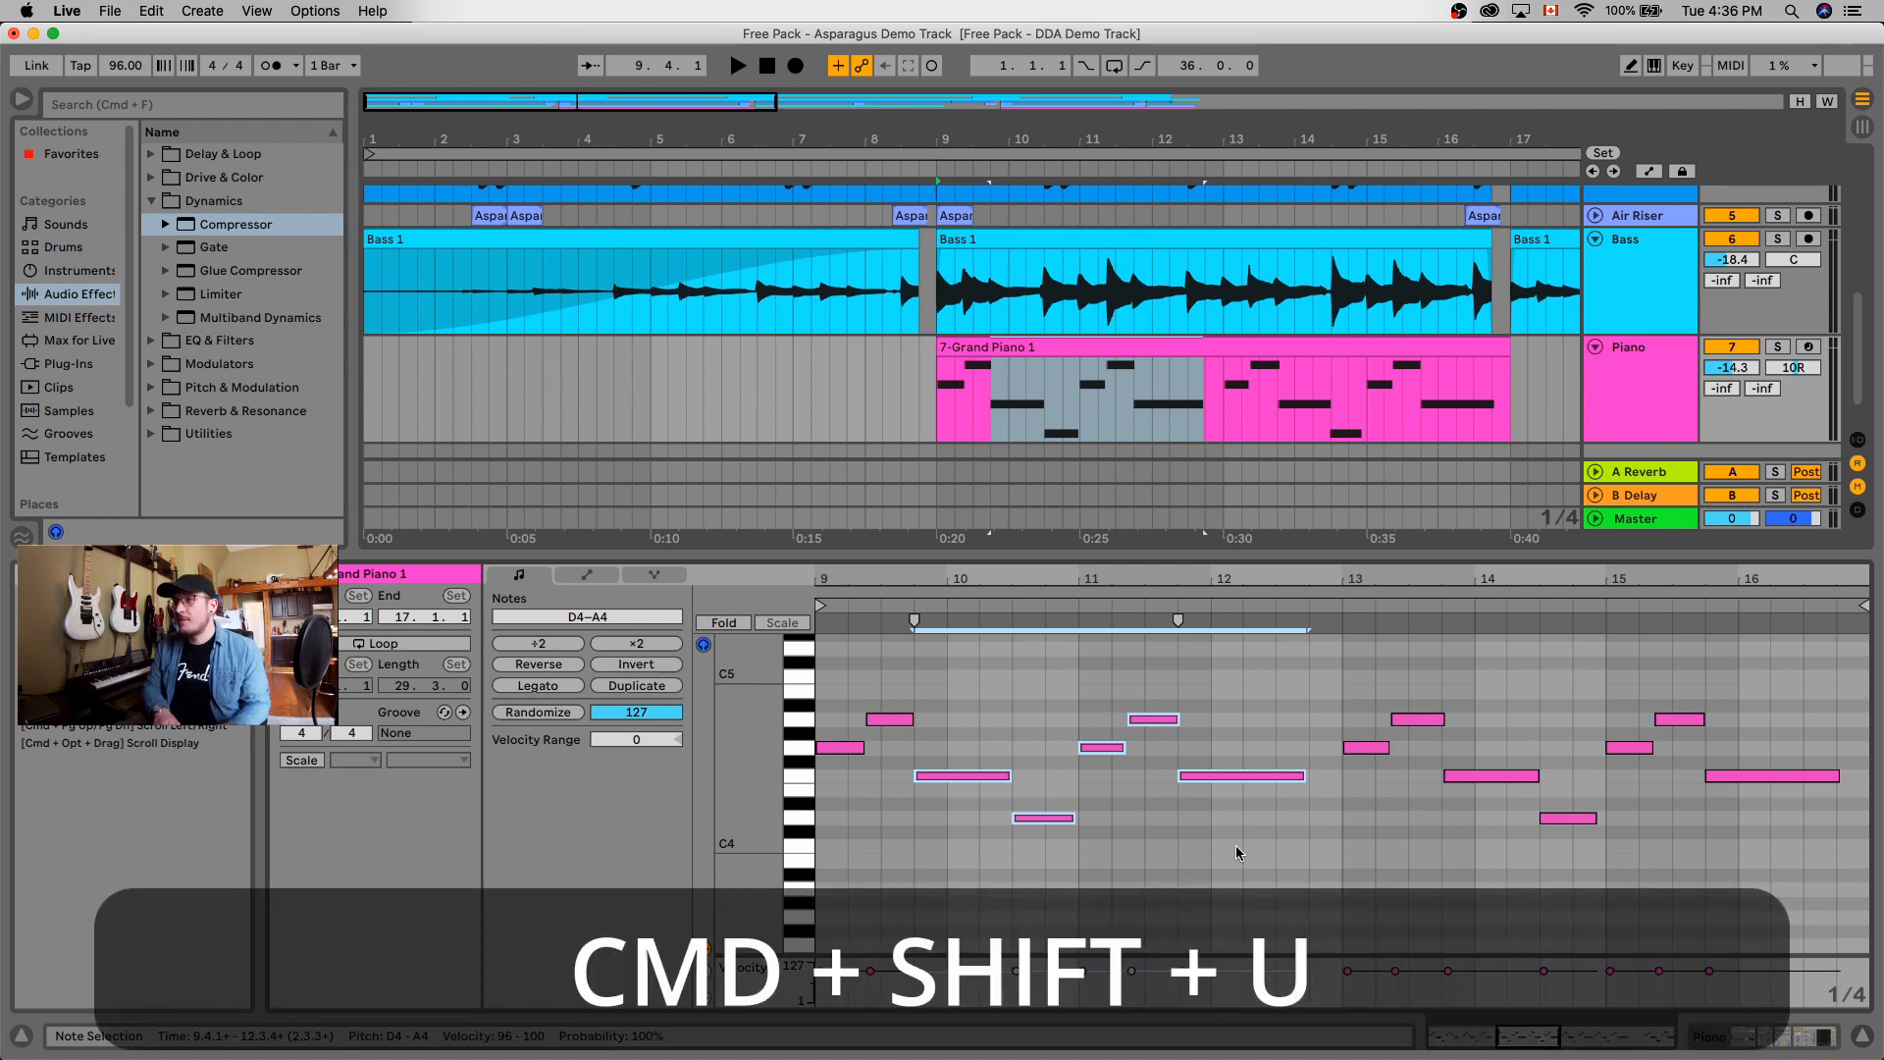
Open the quantize settings, examine the available Quantize To grid values, and cancel without applying.
key(super+shift+u)
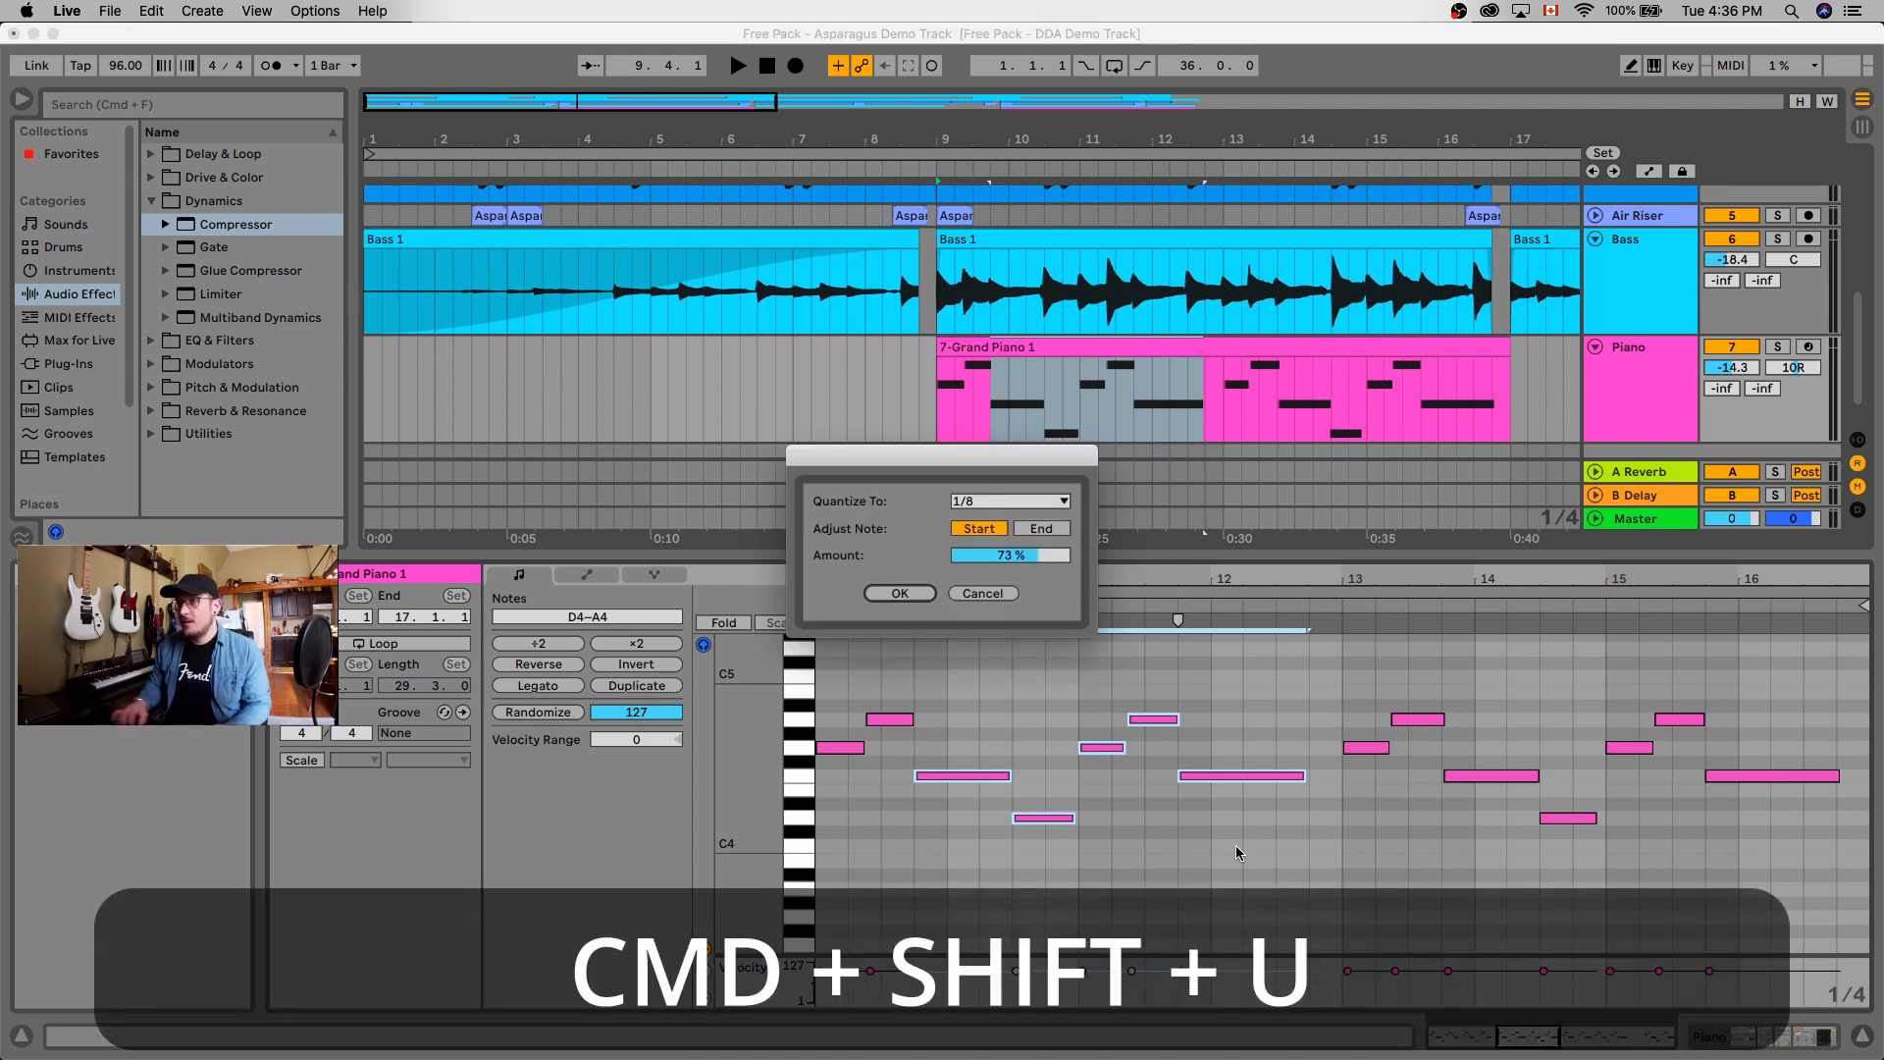
click(1027, 502)
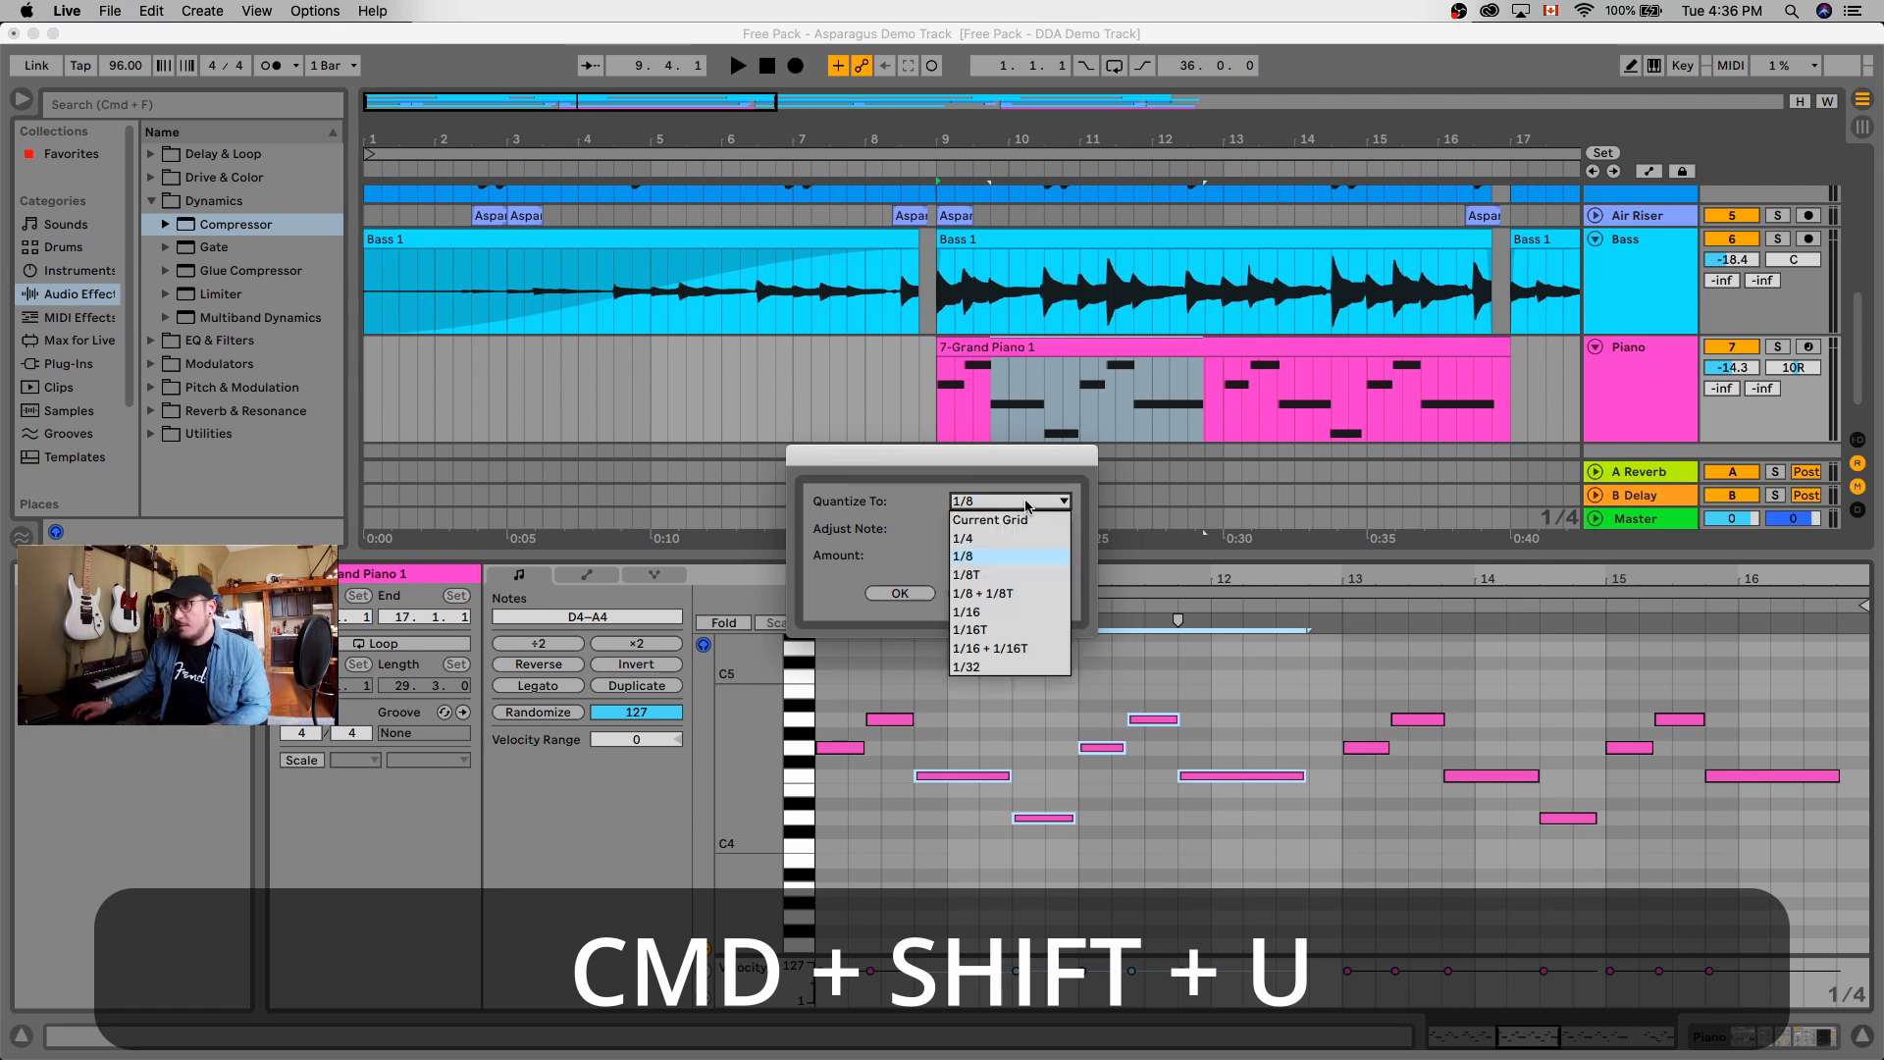
click(902, 503)
click(981, 589)
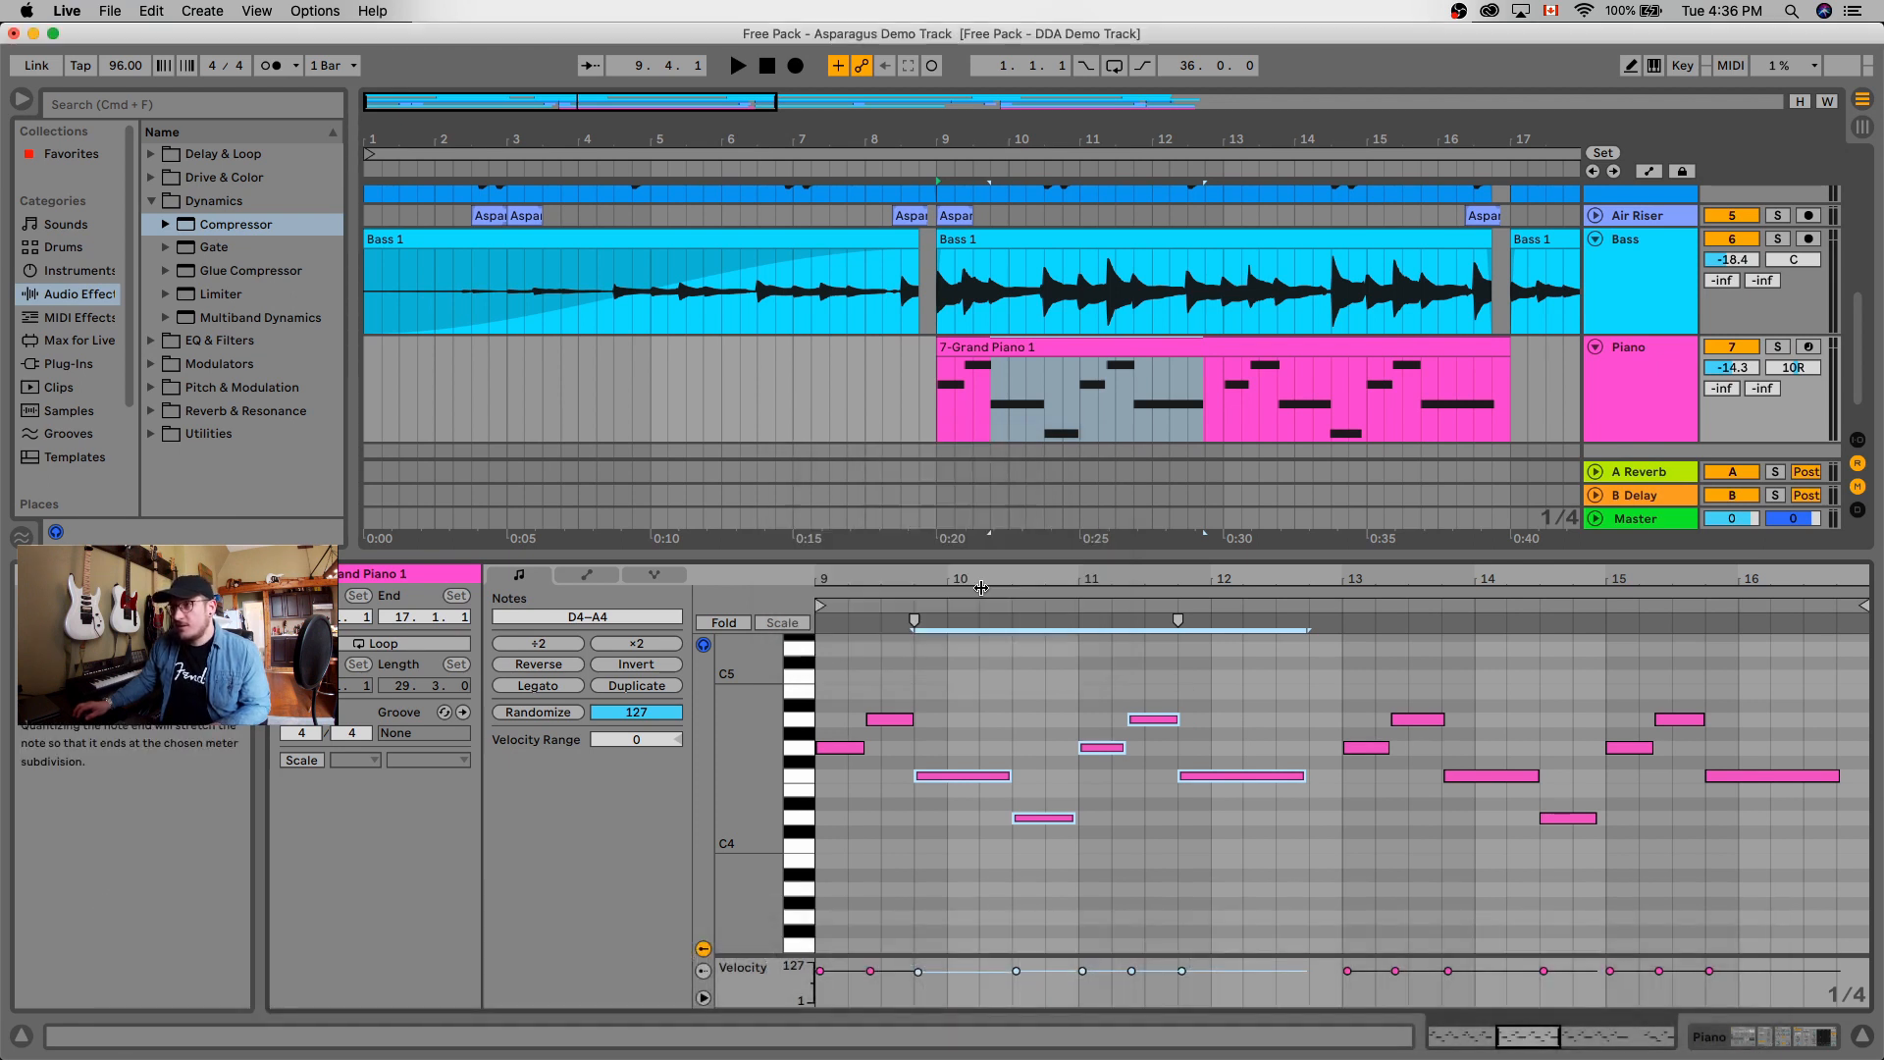
Shift the five piano notes from 9.4.1 into bar 12 individually off their grid positions, keeping their pitches.
drag(965, 776, 974, 774)
key(super+z)
click(973, 774)
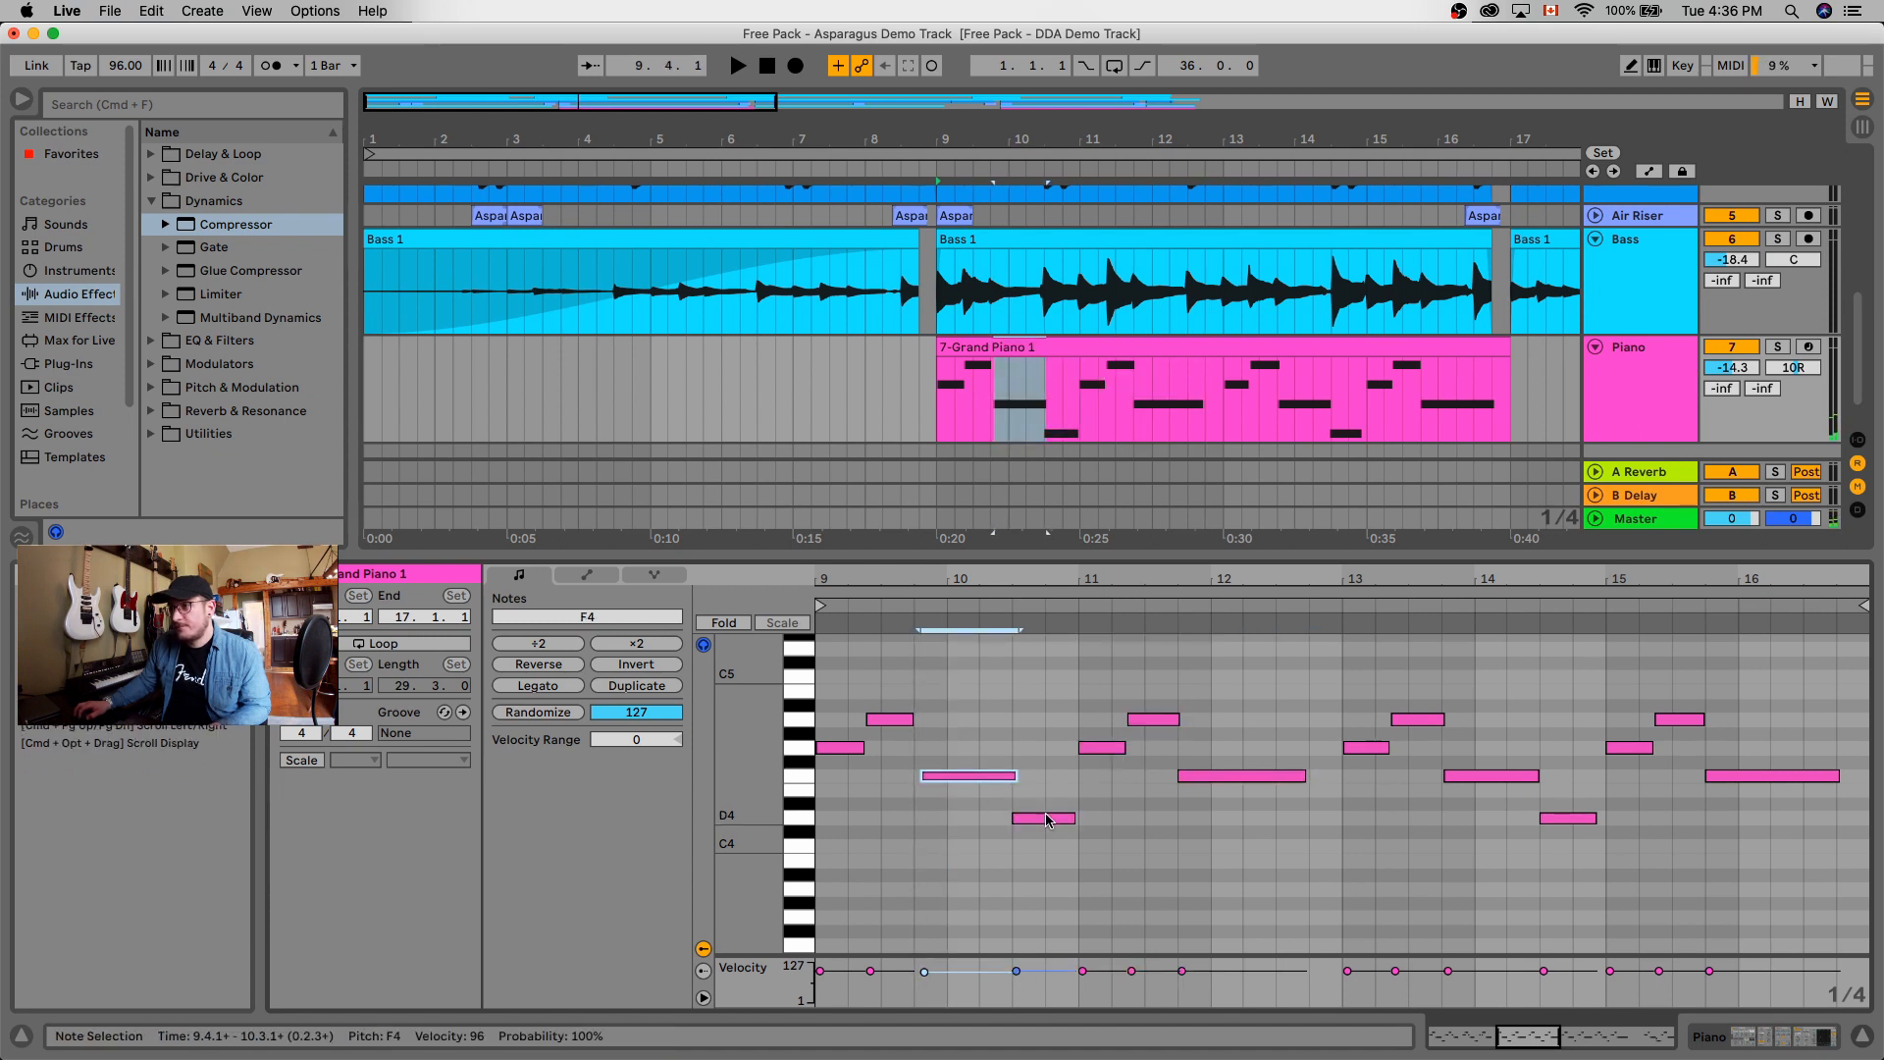
drag(1046, 815, 1062, 826)
drag(1102, 749, 1199, 775)
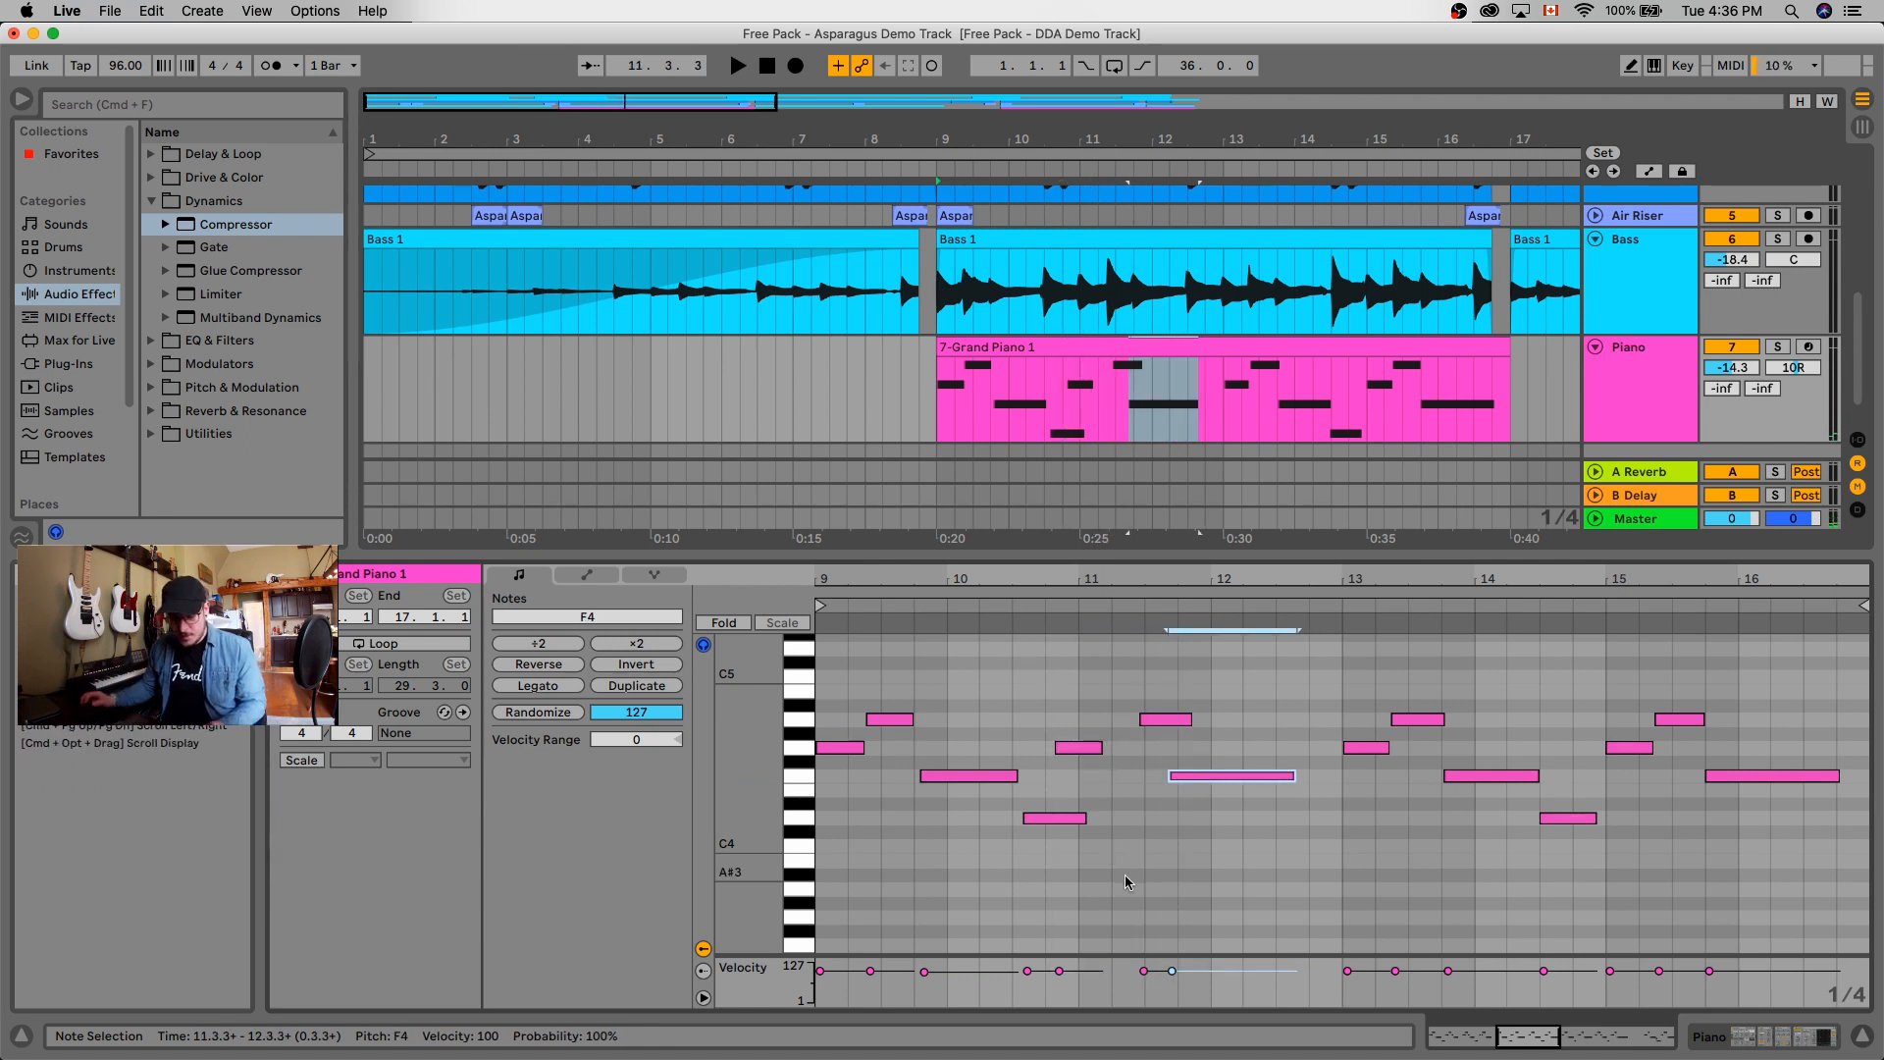
Quantize the selected long F4 note at 11.3.3 with the grid set to 1/16 and the amount to 91 %.
key(super+shift+u)
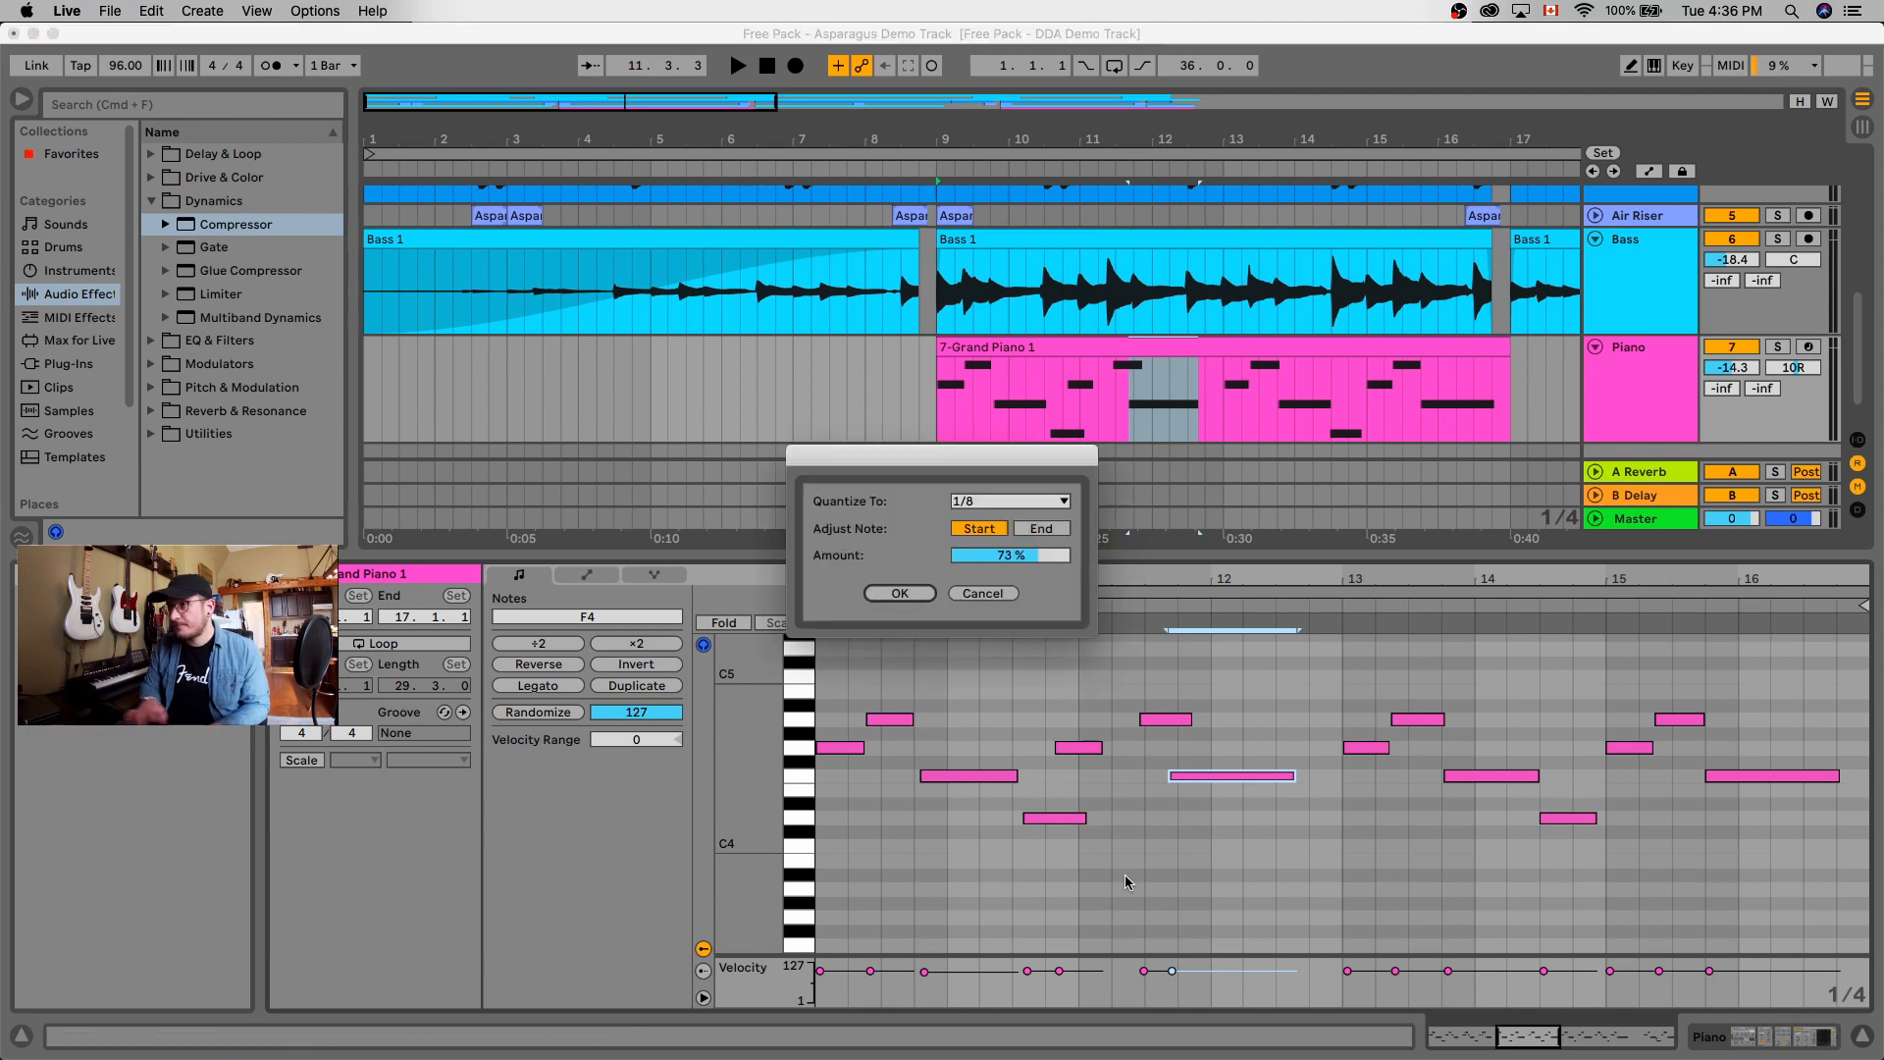
click(988, 502)
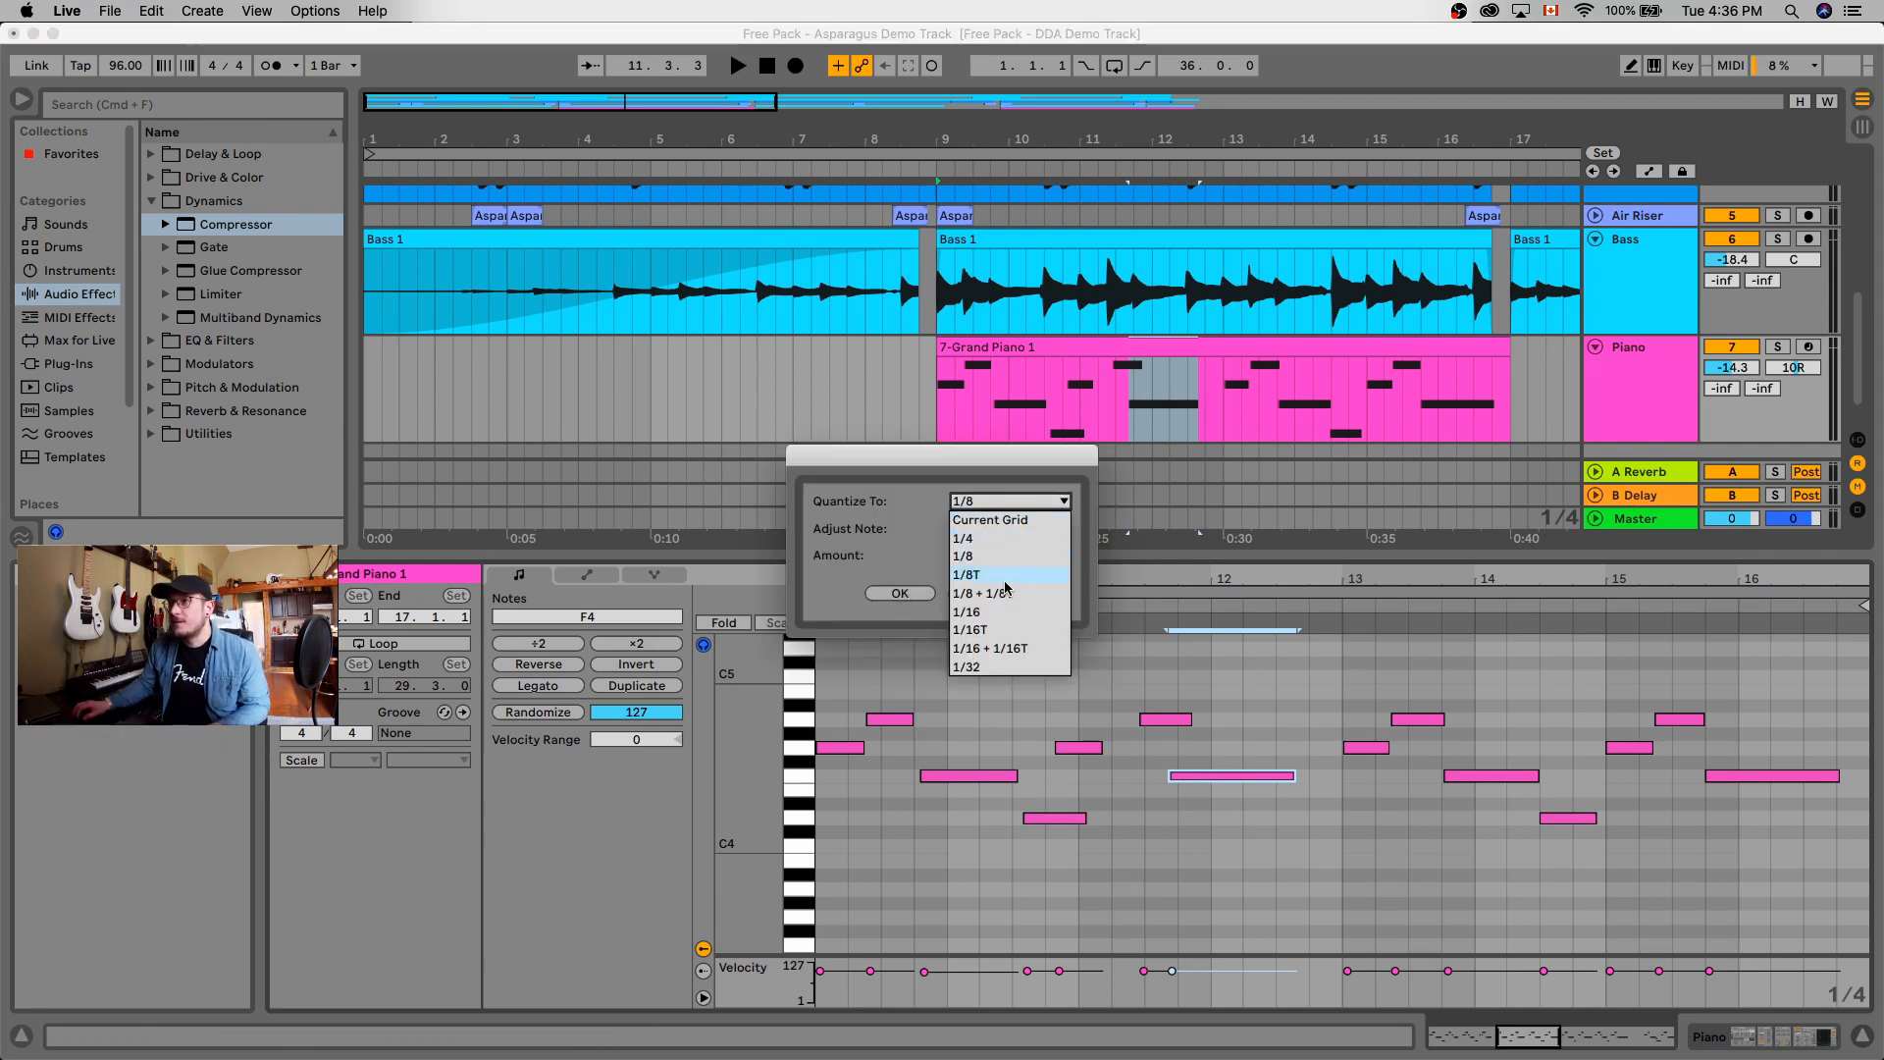
click(999, 611)
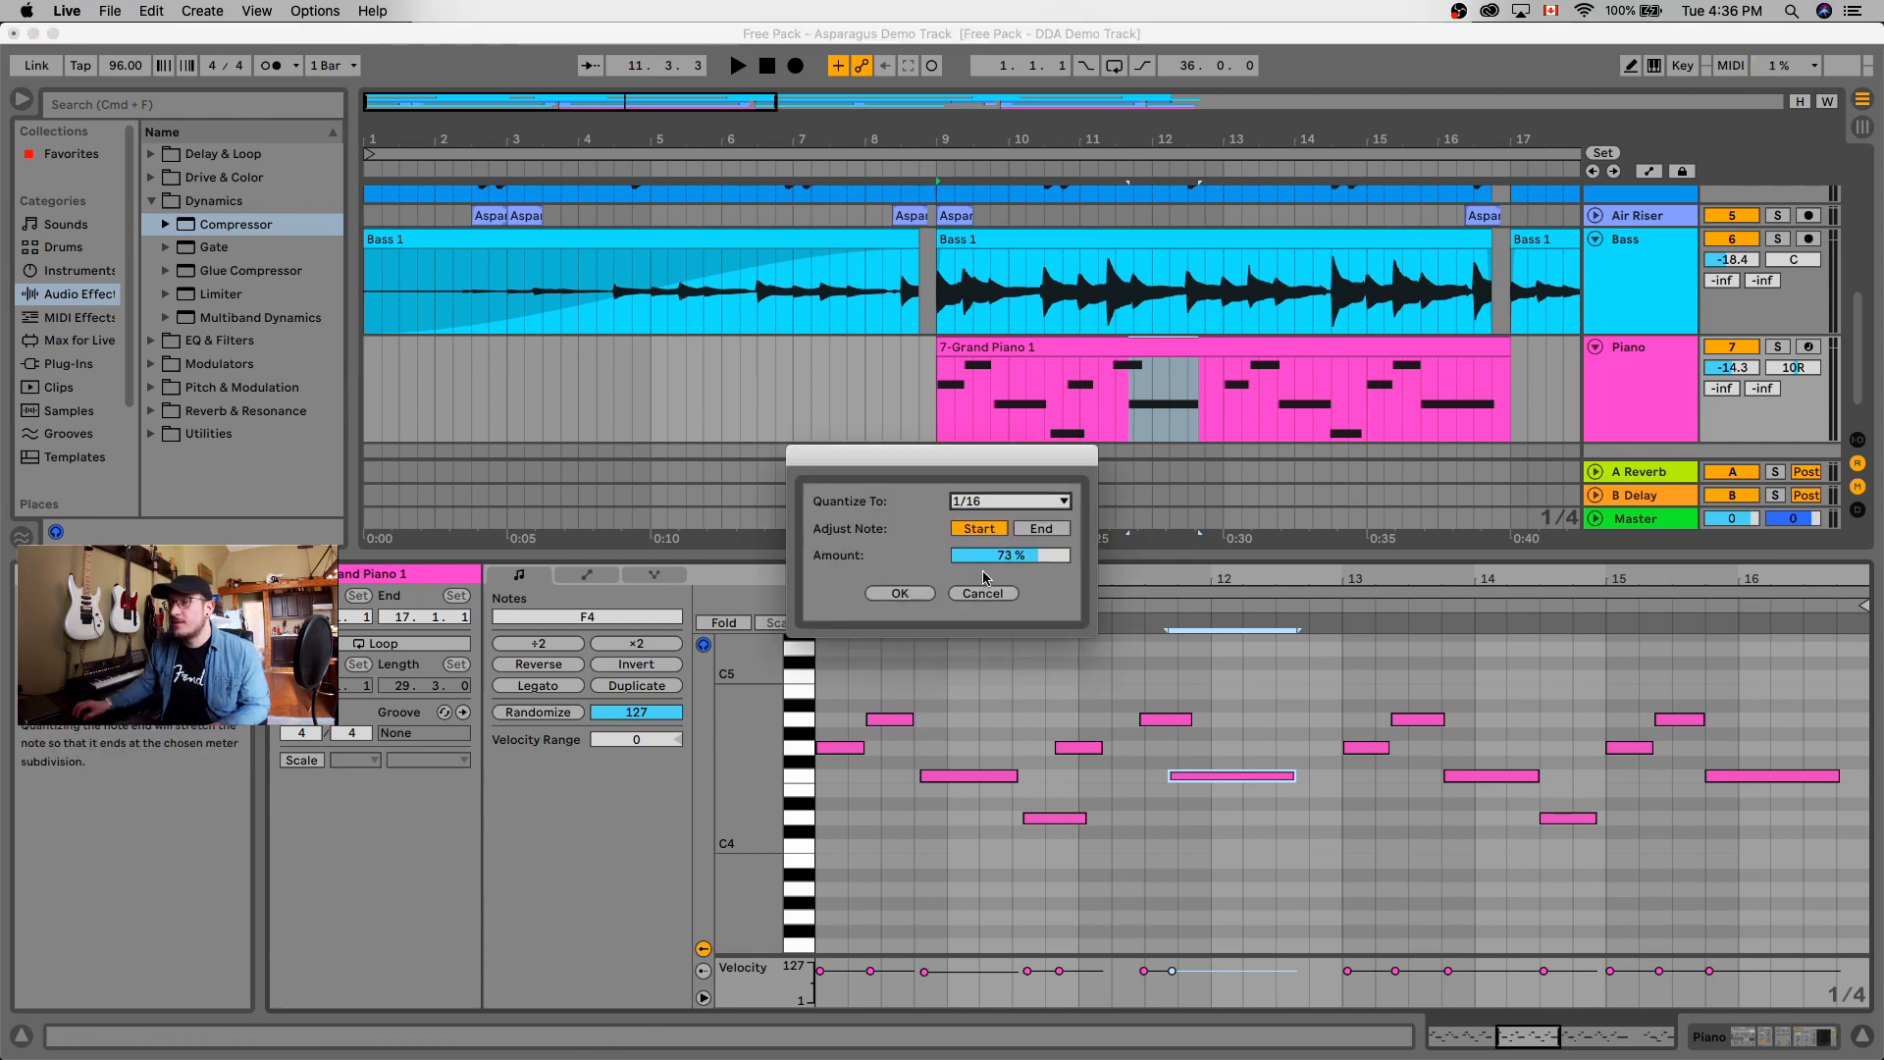
drag(1025, 566, 1009, 526)
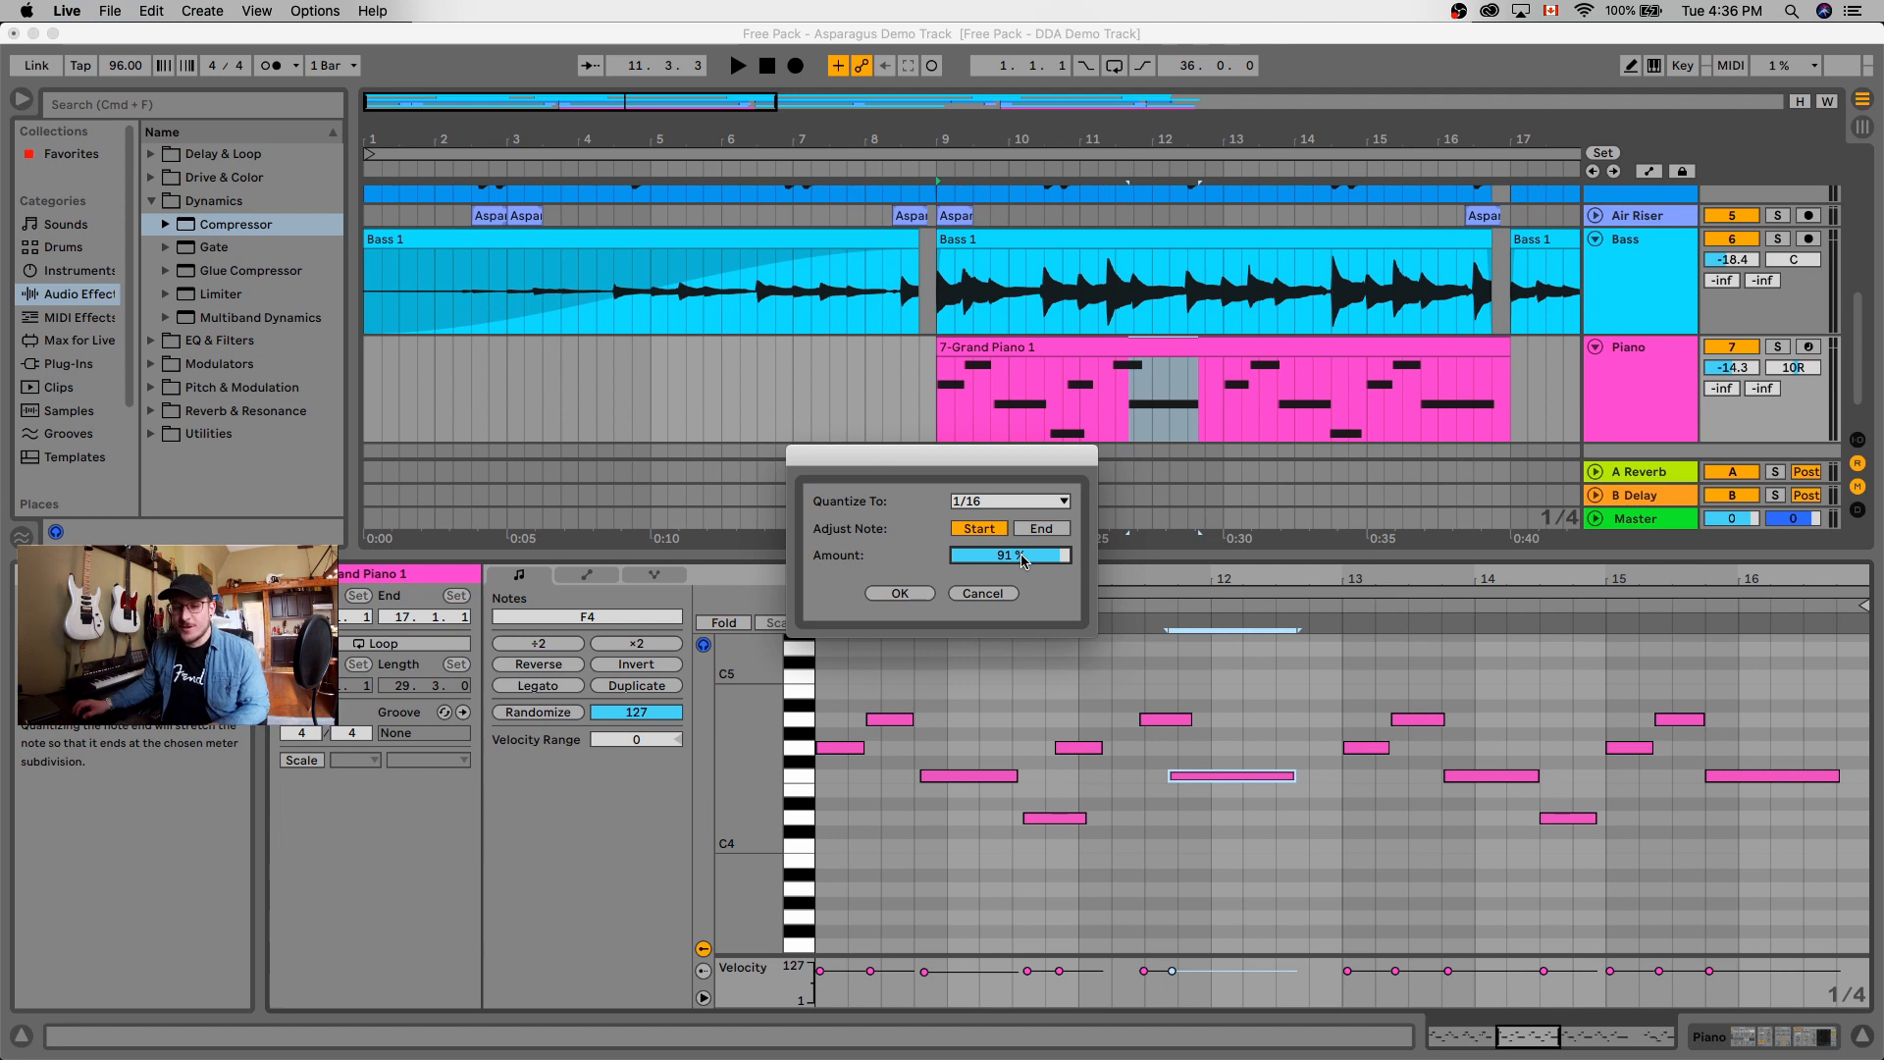
click(900, 593)
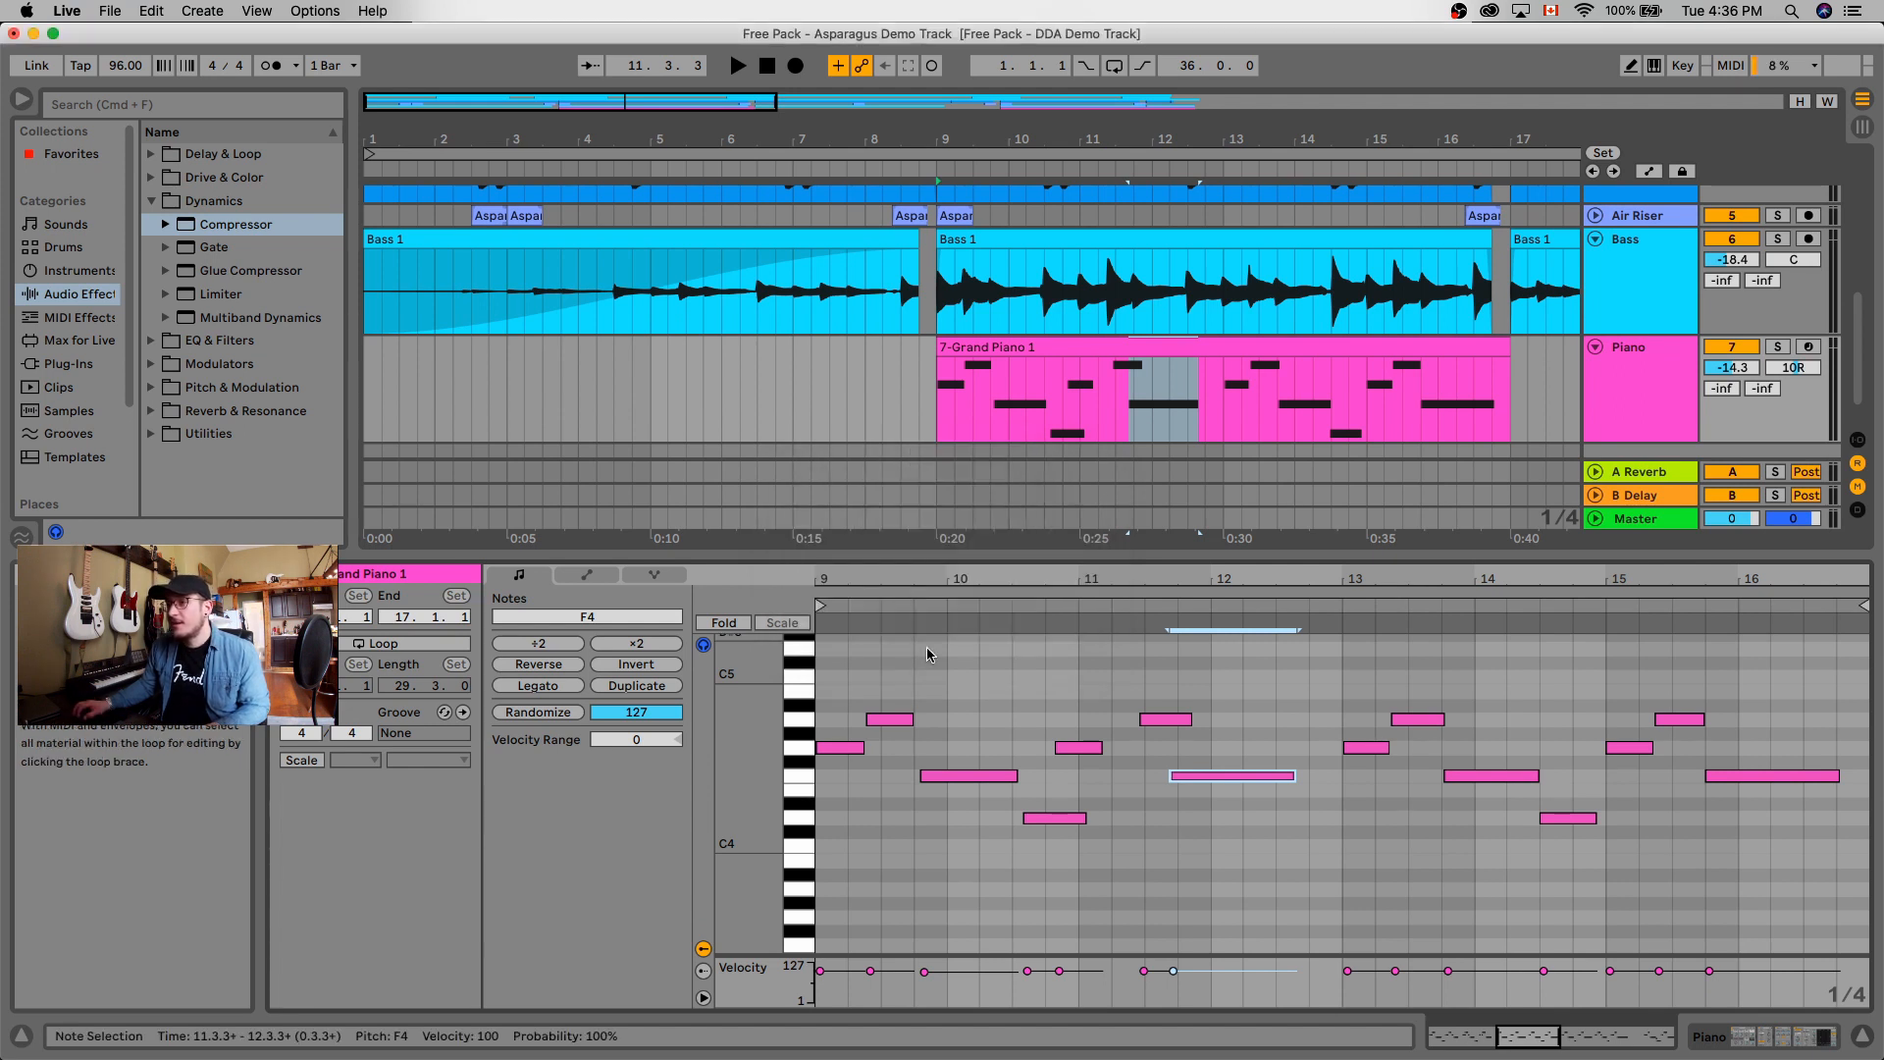
Select all five shifted piano notes, quantize them to 1/16 at 91 %, and clear the selection.
click(1066, 740)
drag(933, 677, 1298, 836)
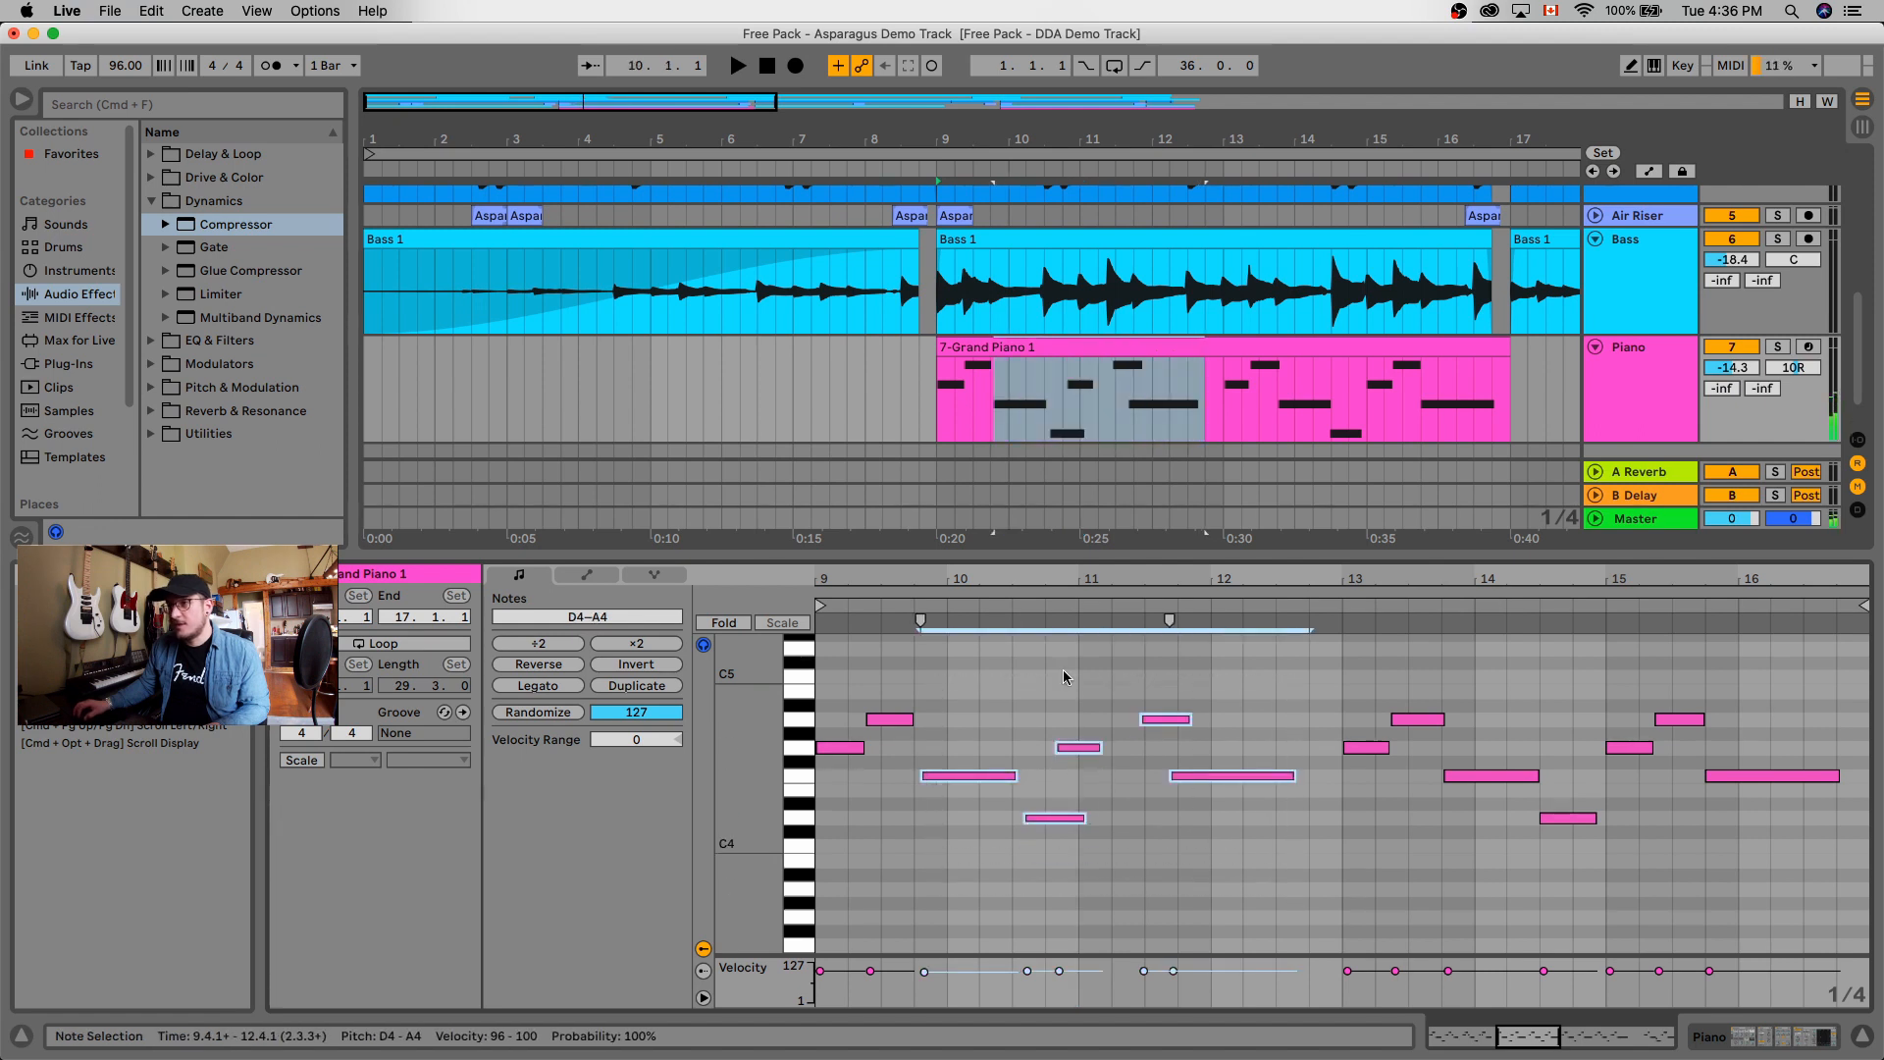
key(super+shift+u)
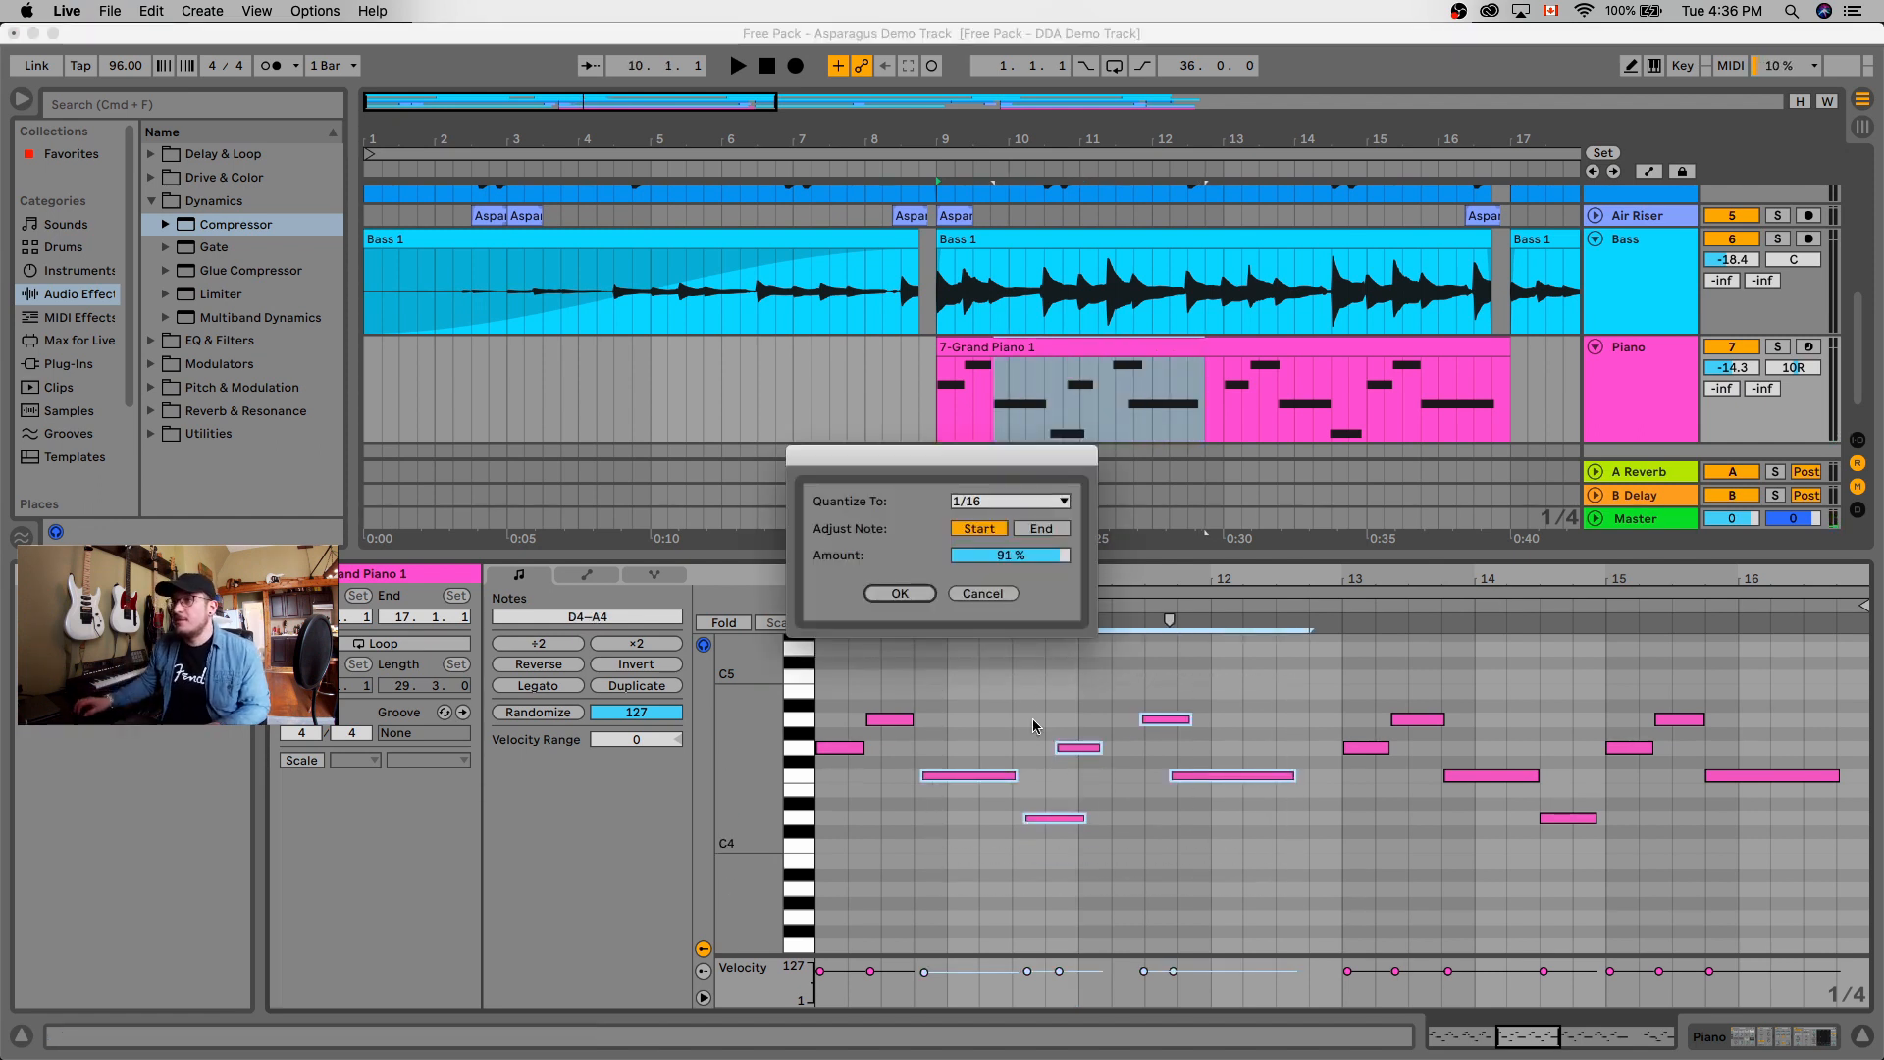
click(895, 594)
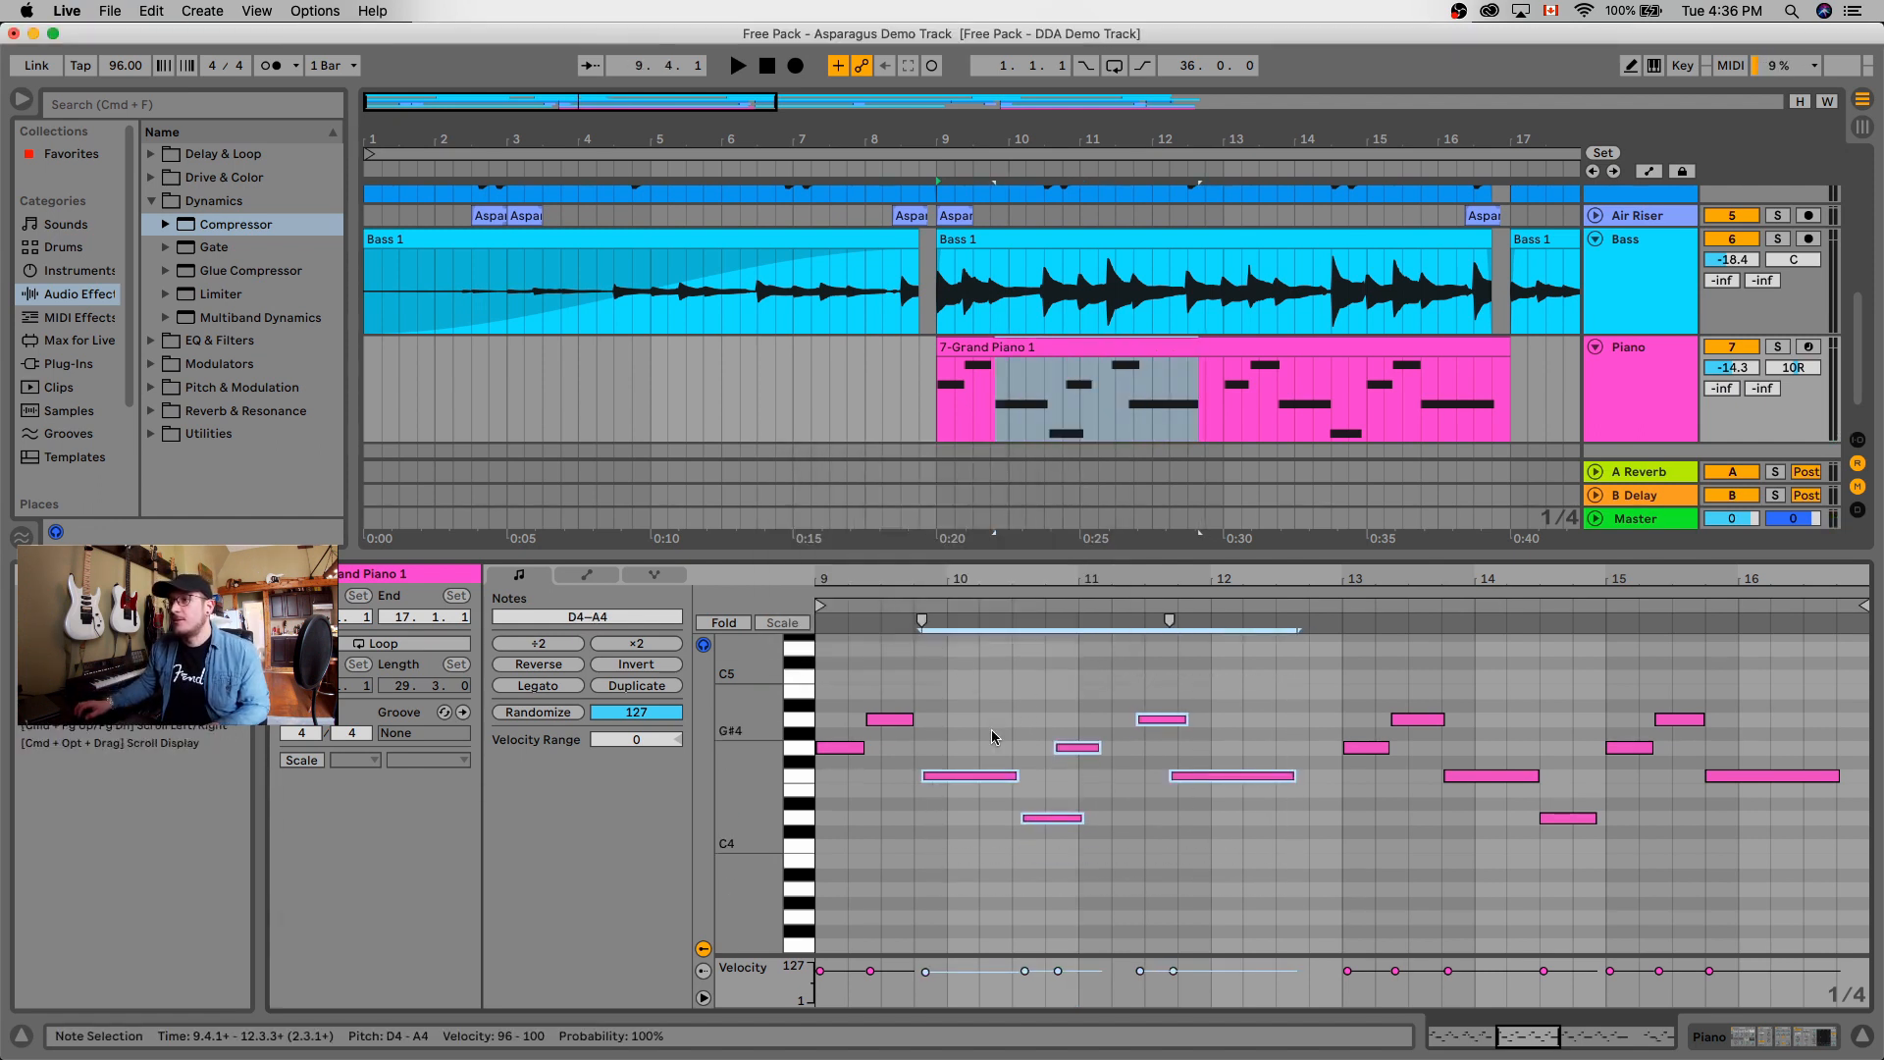
click(986, 729)
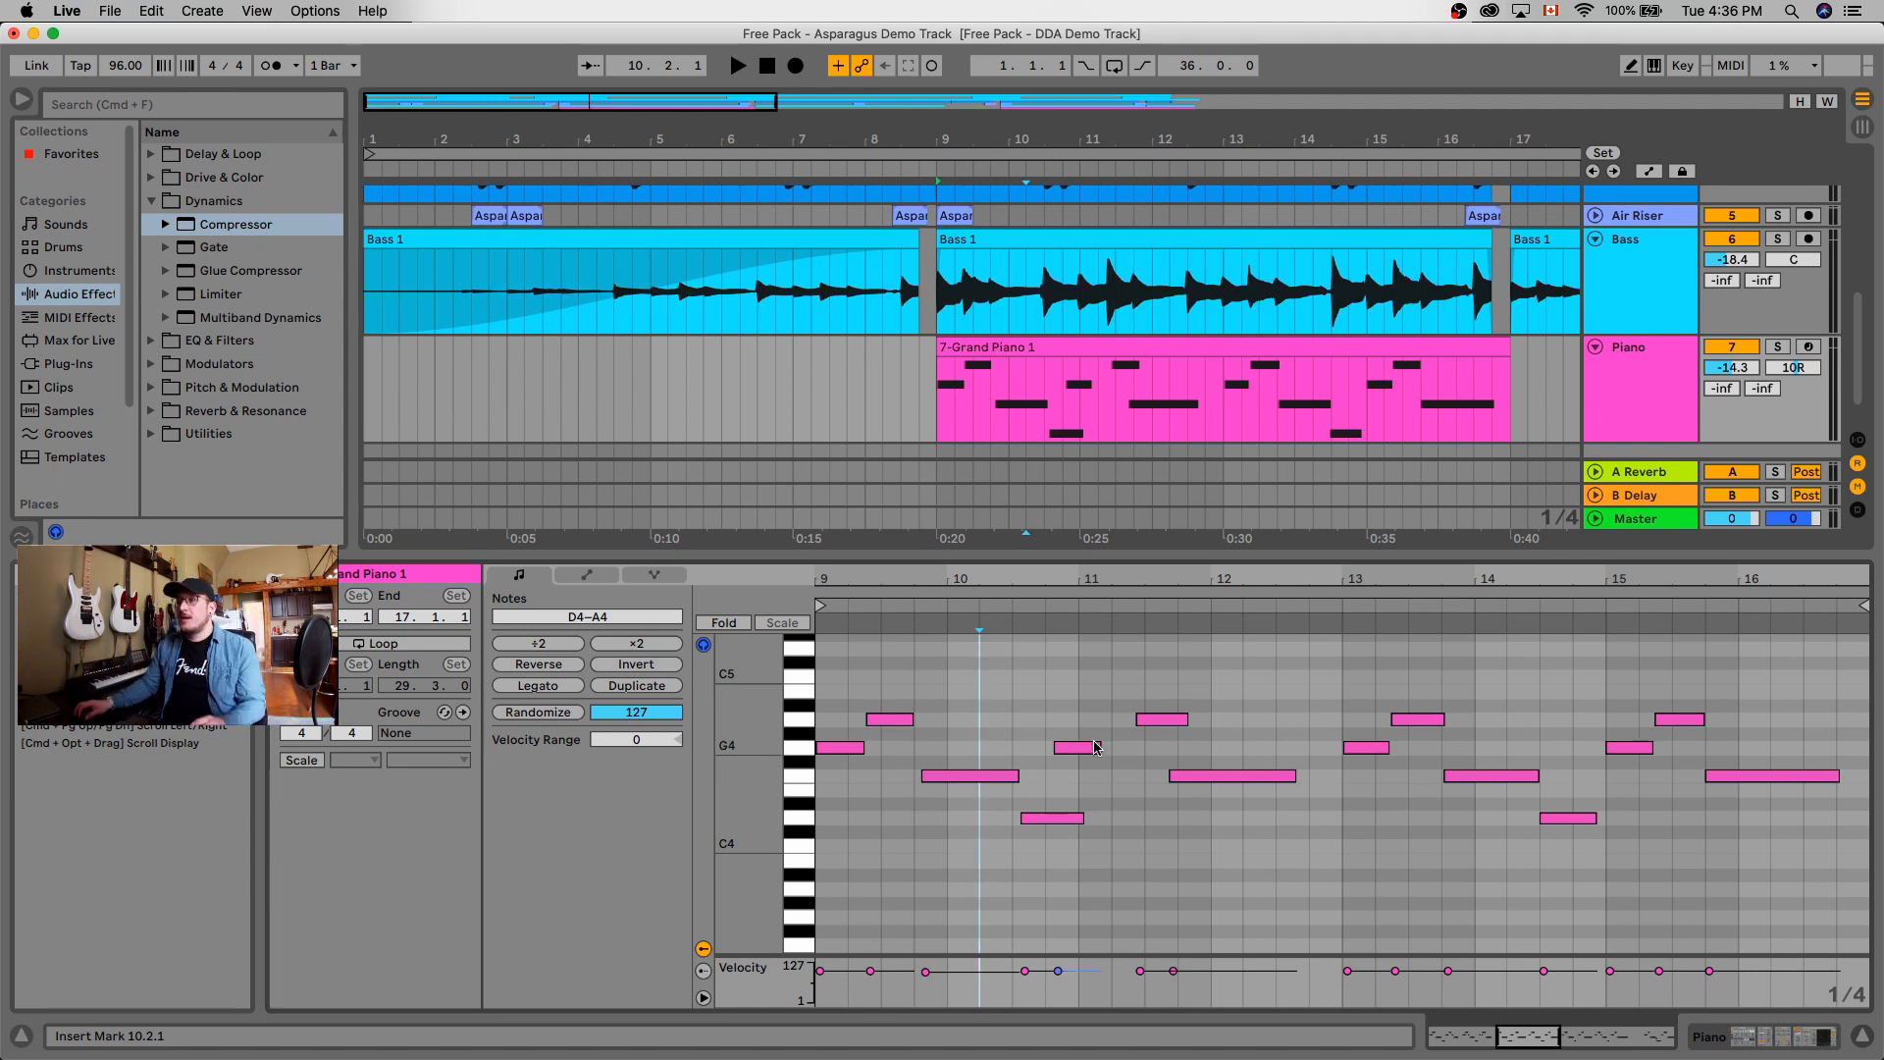
Transpose the G4 note at 13.1.1 up two semitones to A4 and back down to G4.
click(1366, 747)
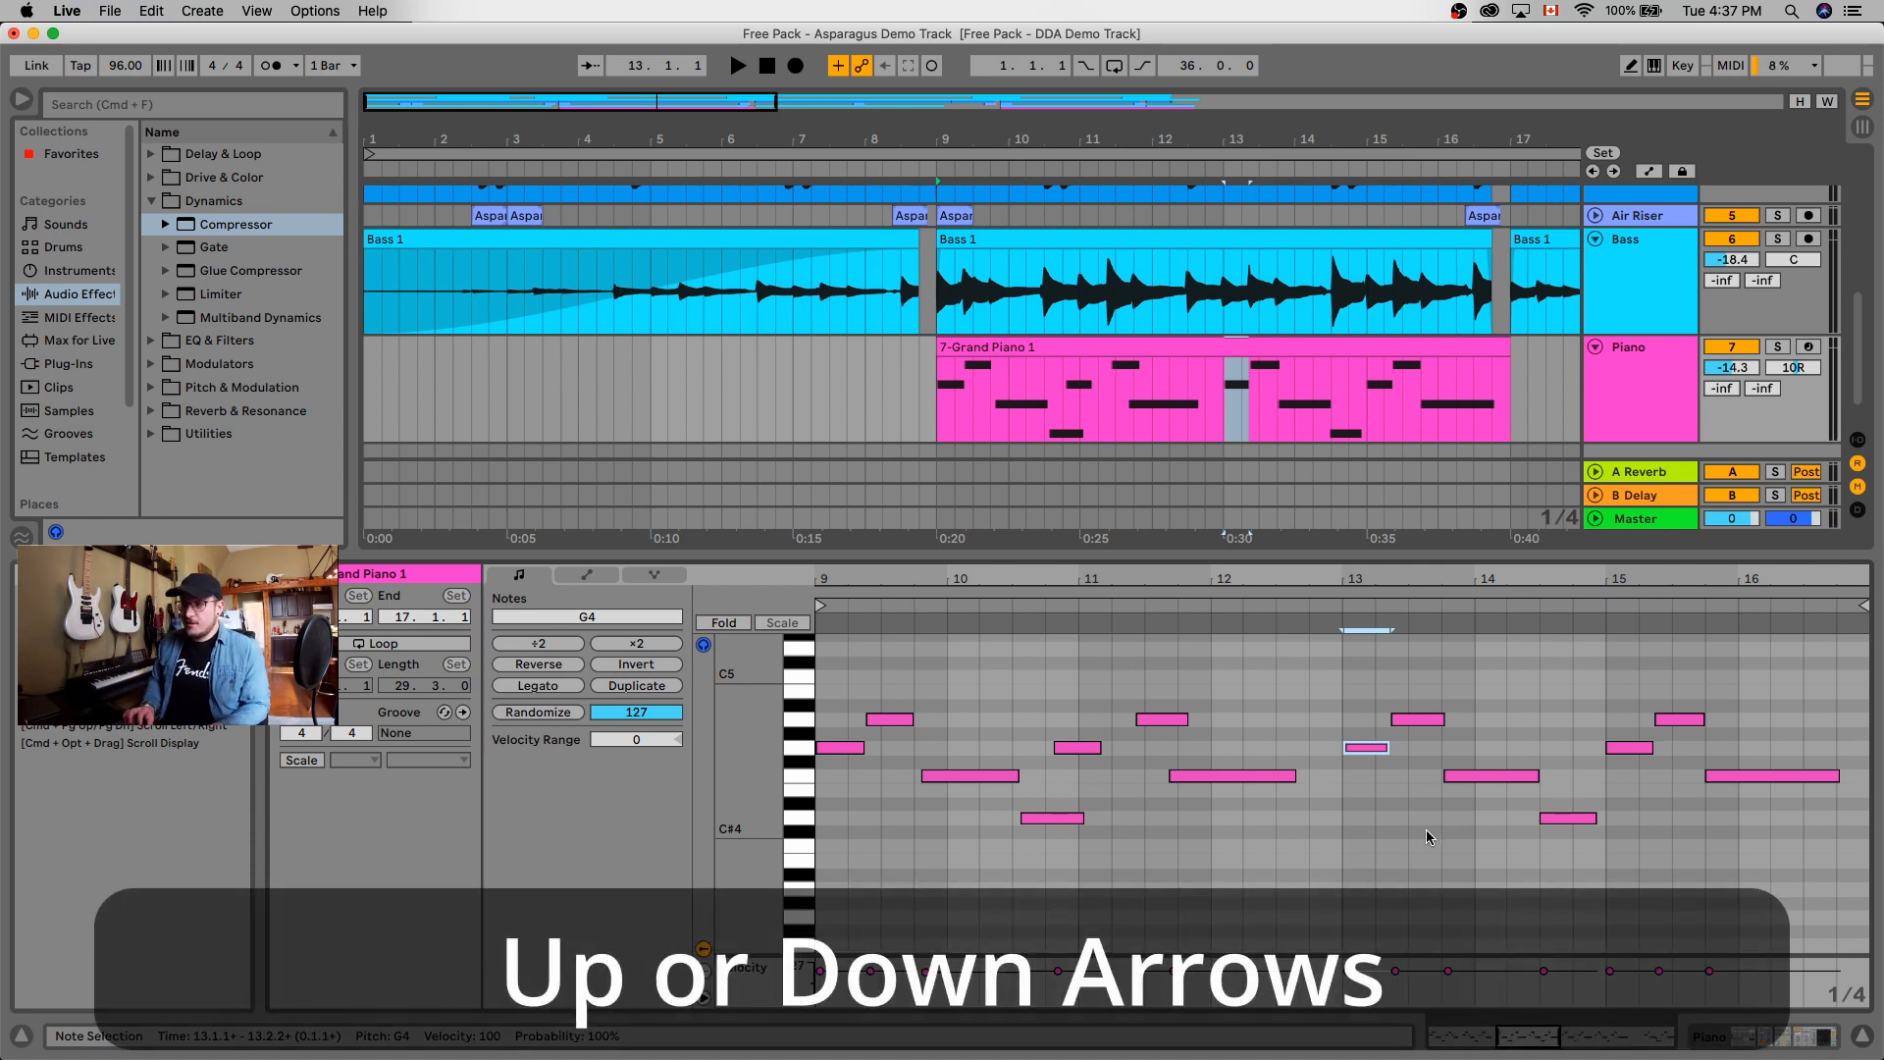
key(Up)
key(Up)
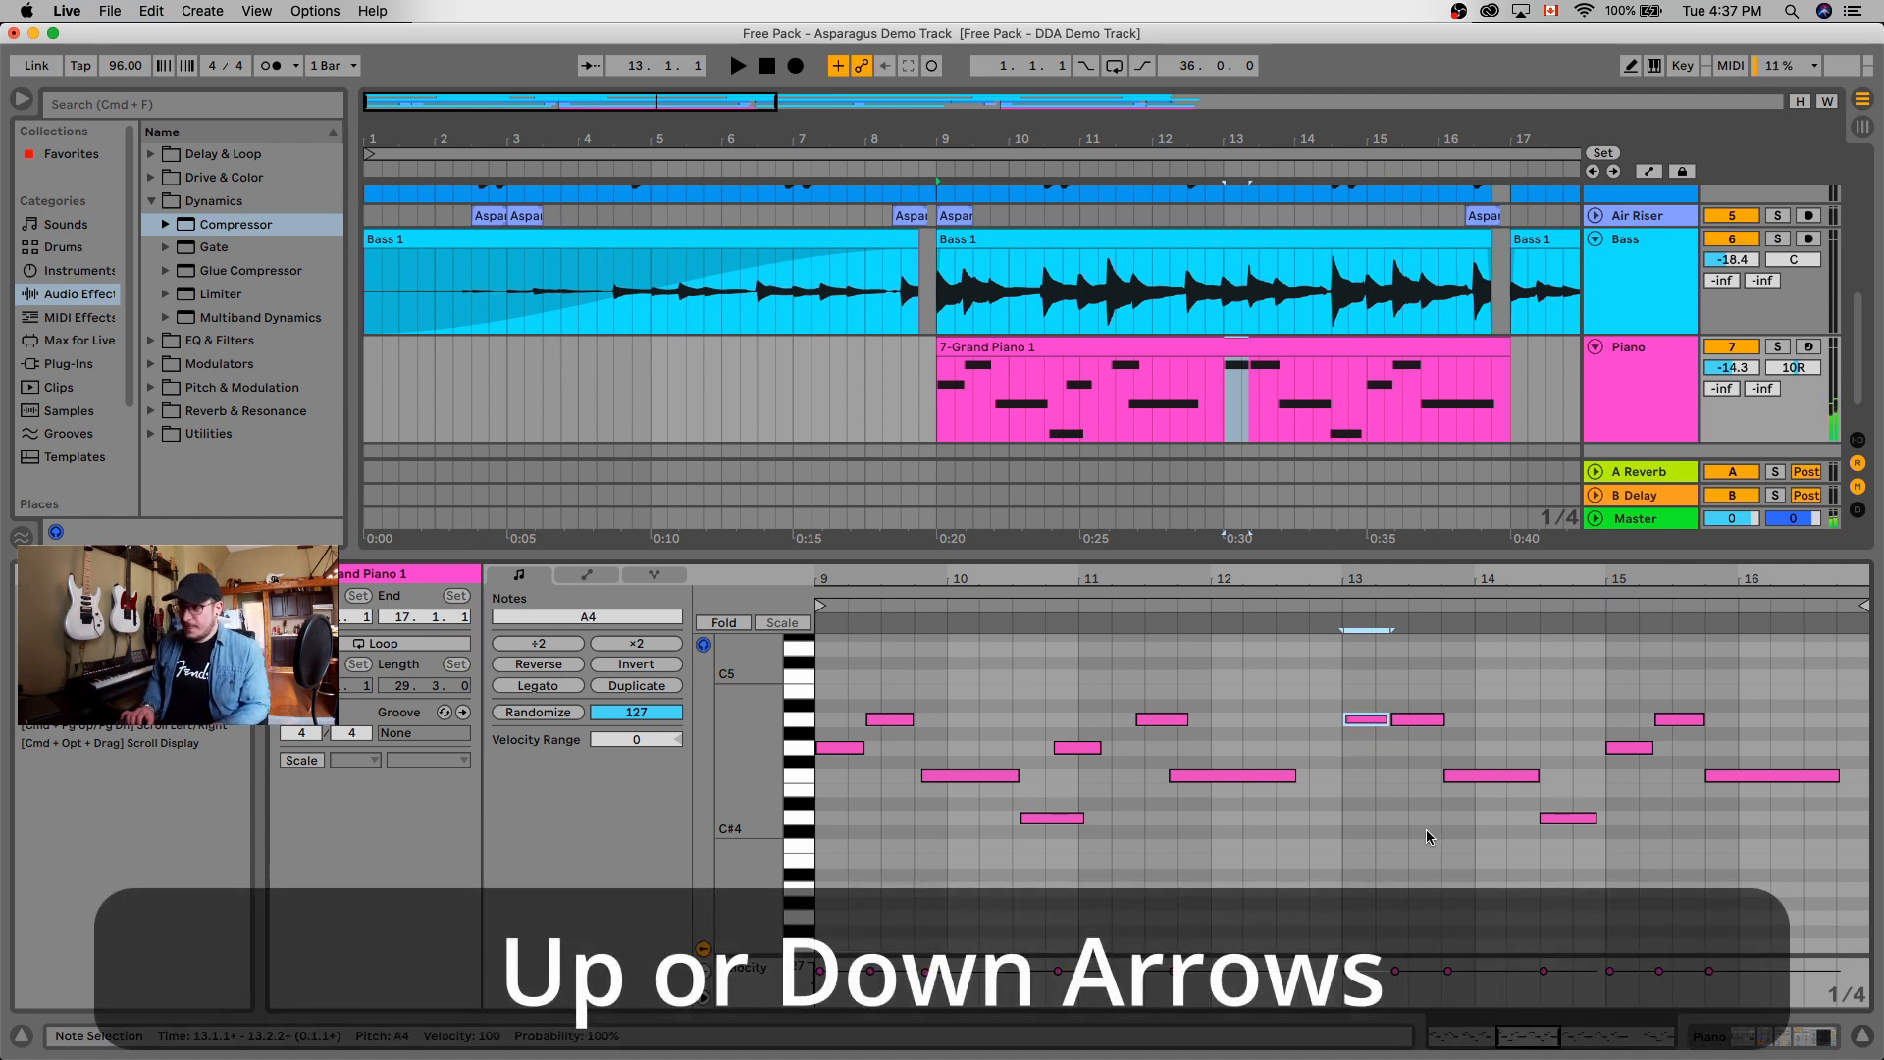
key(Down)
key(Down)
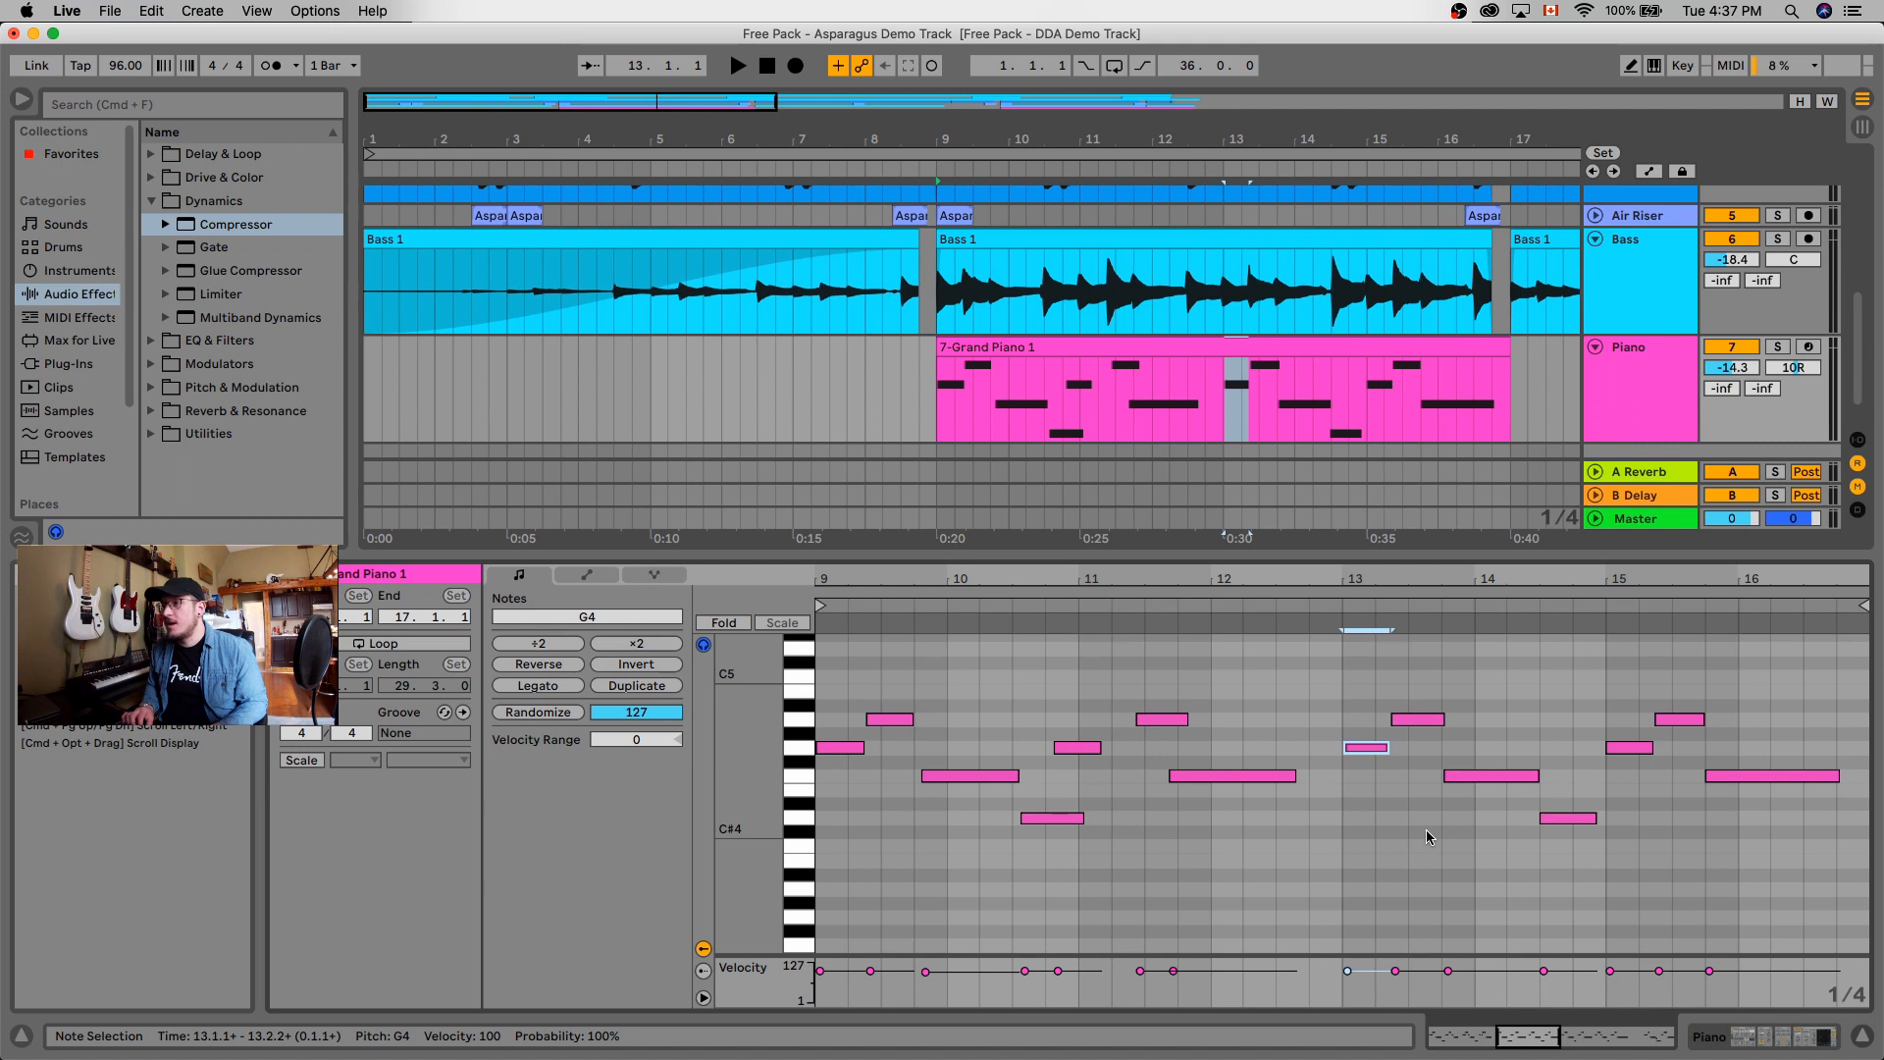
Nudge the selected G4 note by grid steps, back to 12.1.1, forward to 13.3.1, and back to 13.2.1.
key(Left)
key(Left)
key(Left)
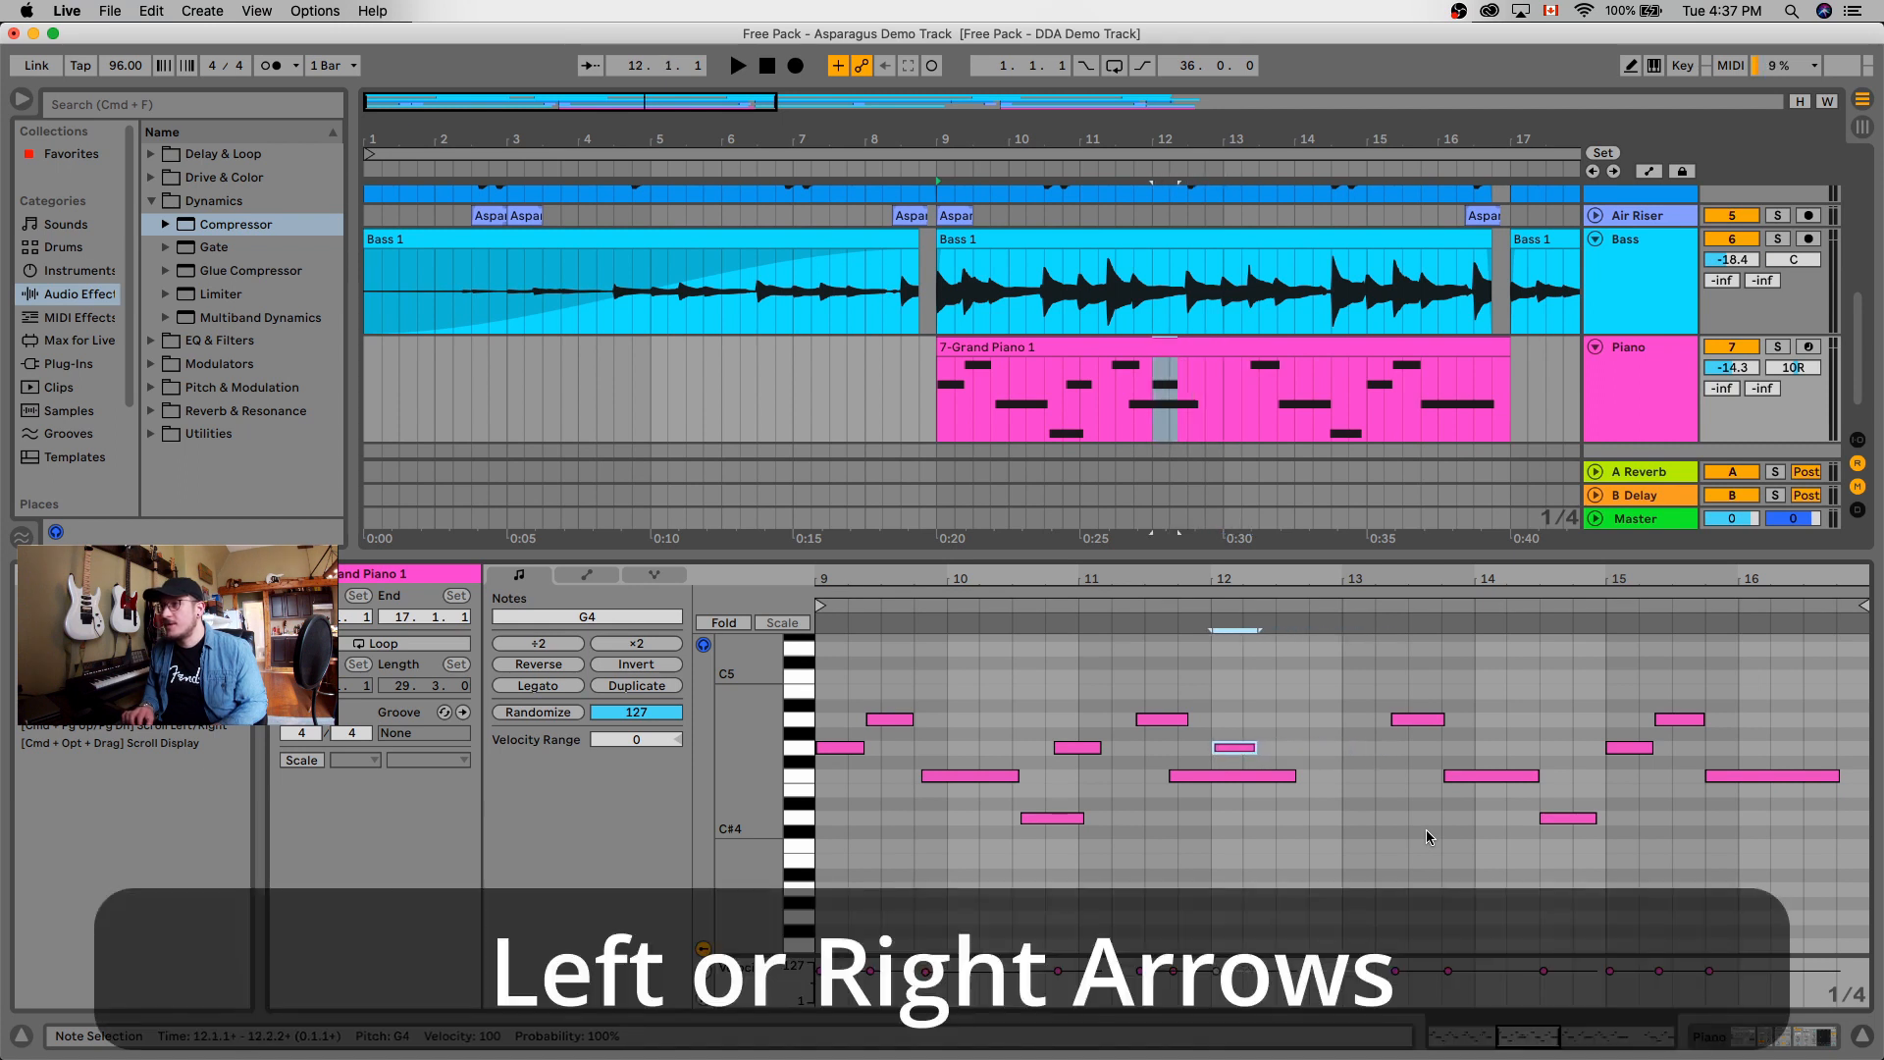
key(Right)
key(Right)
key(Right)
key(Right)
key(Right)
key(Right)
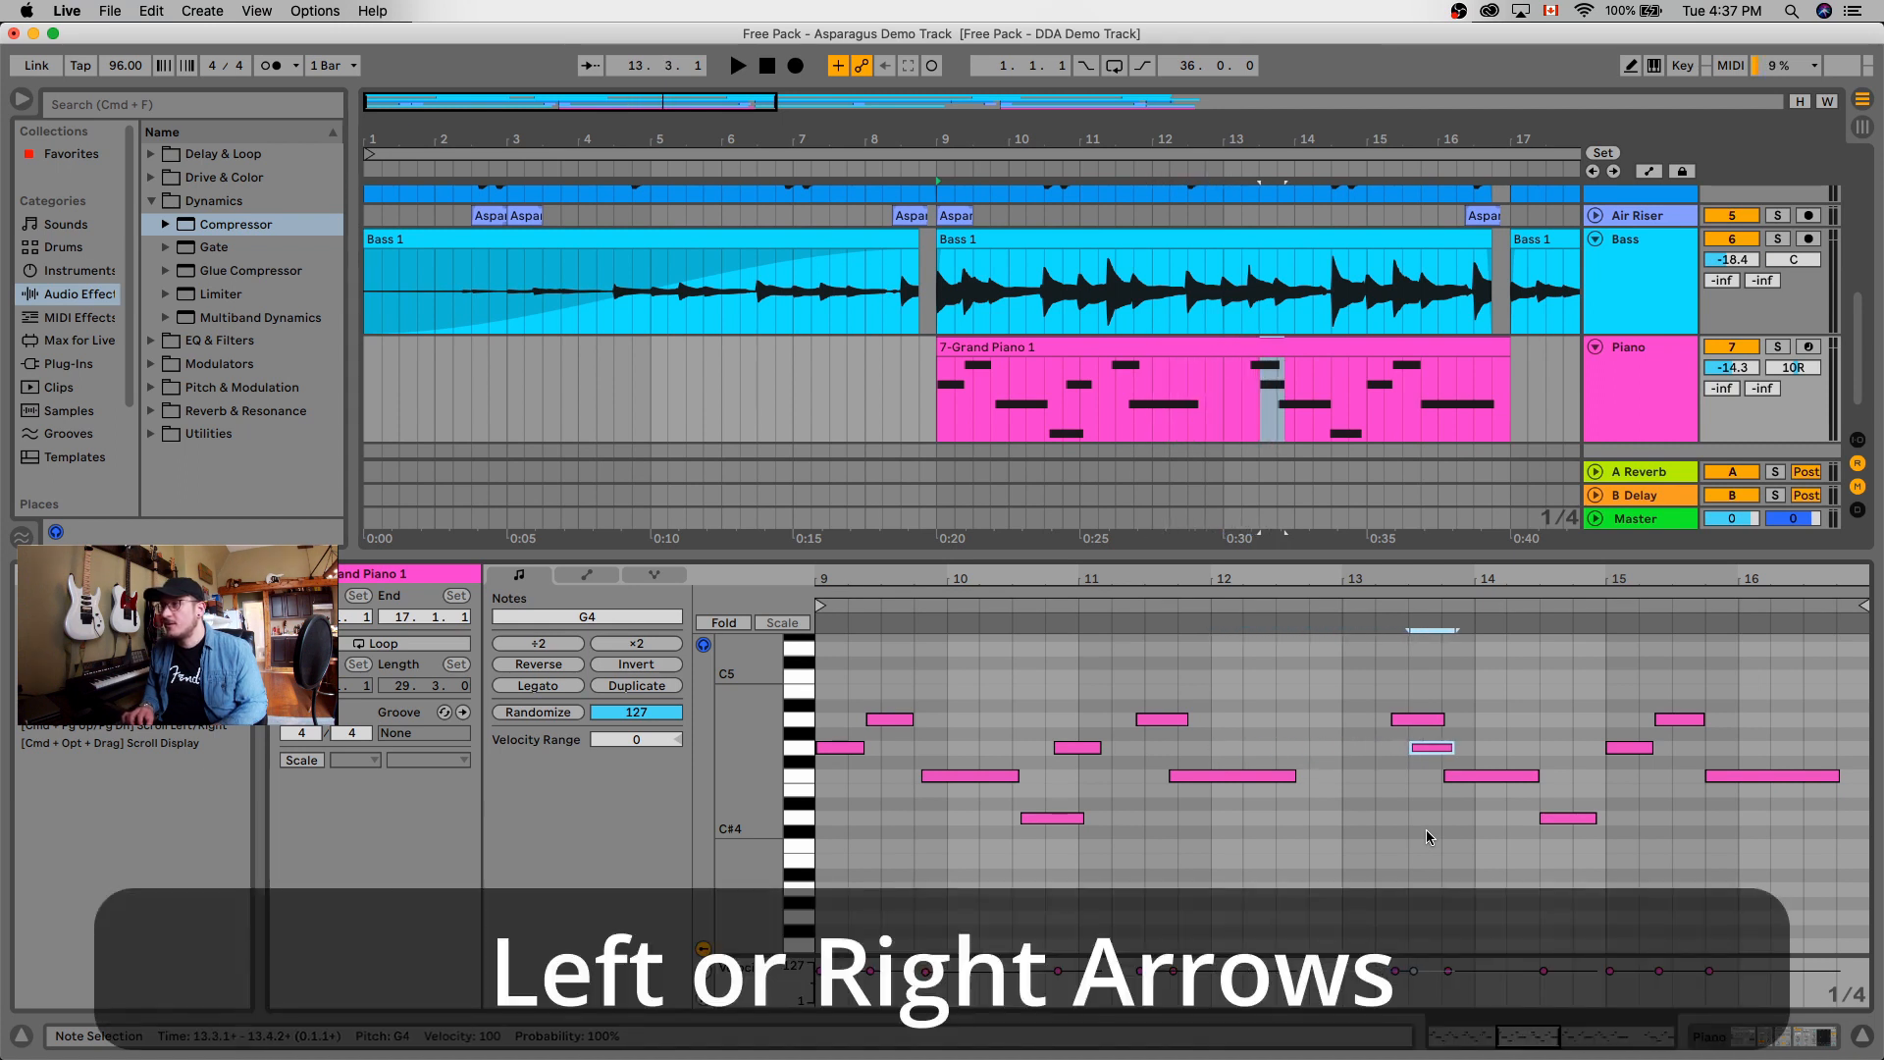
key(Left)
key(Left)
key(Left)
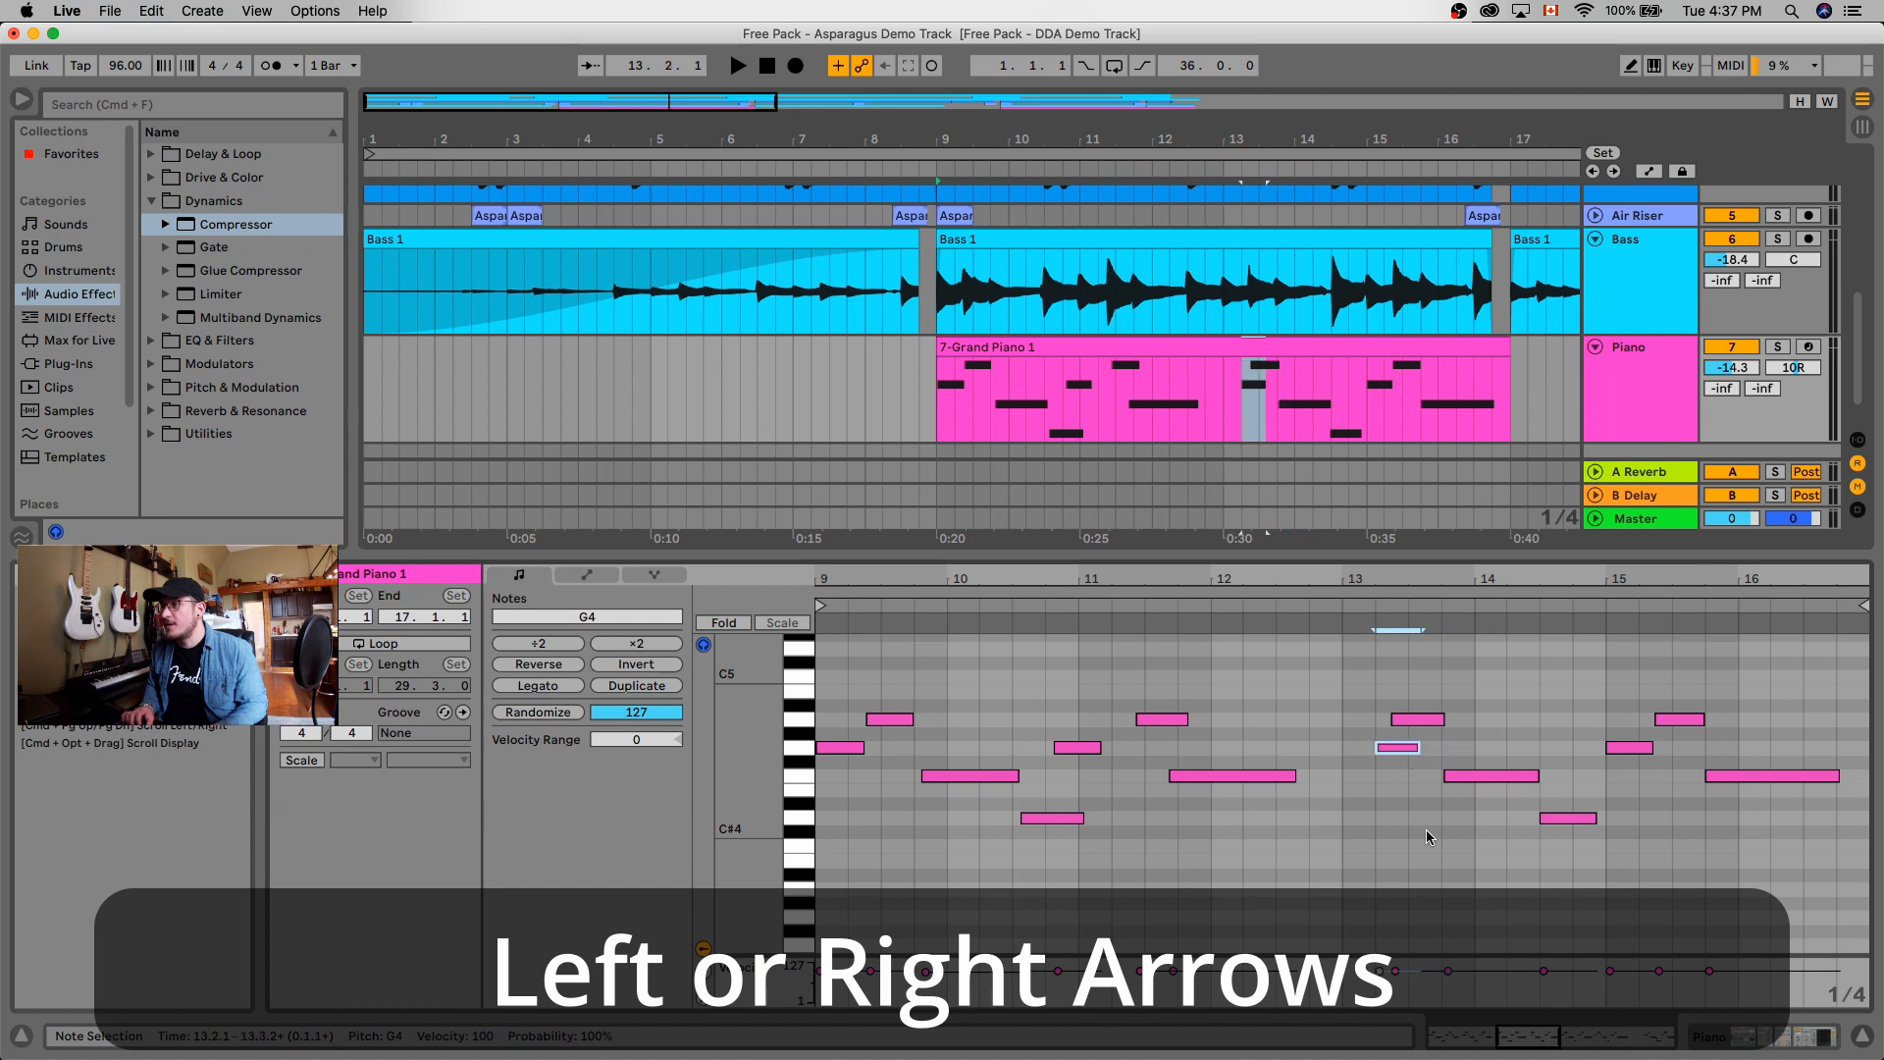
Nudge the selected G4 note back to 13.1.1 and shift it slightly off the grid.
key(Left)
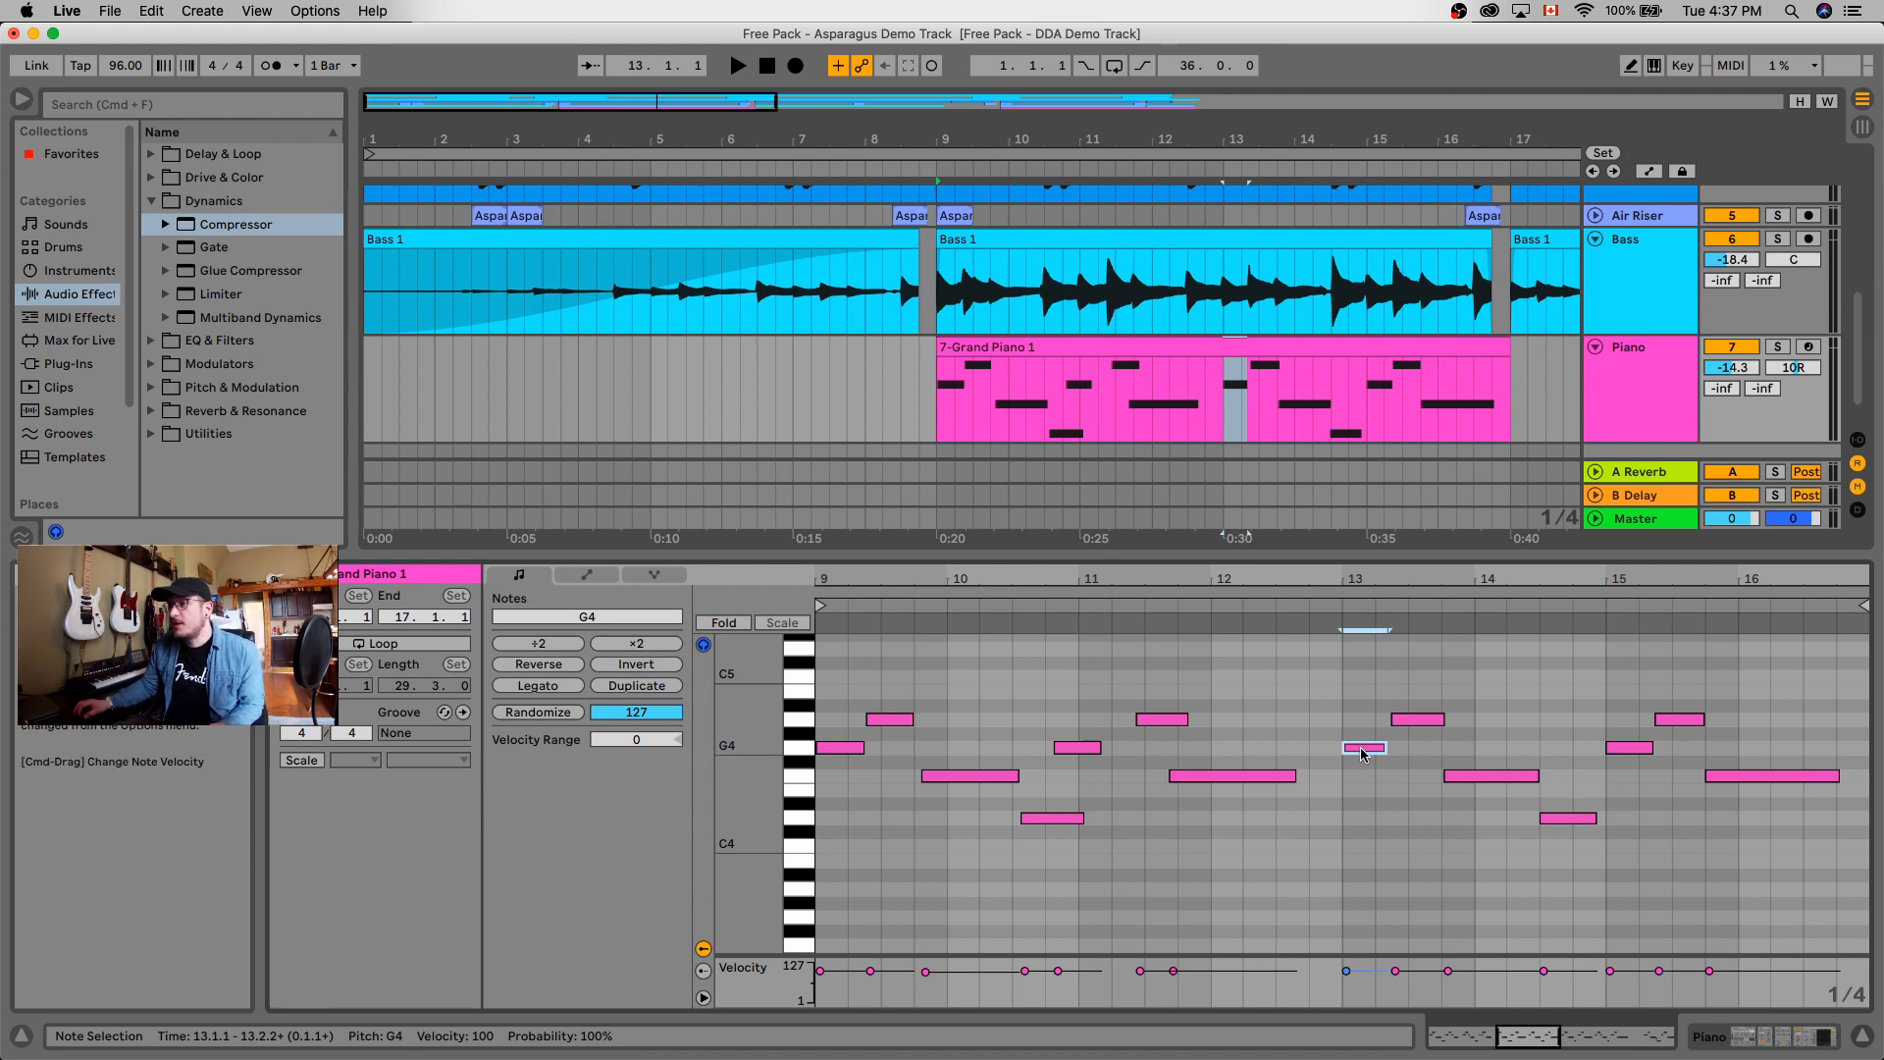
drag(1362, 749, 1362, 753)
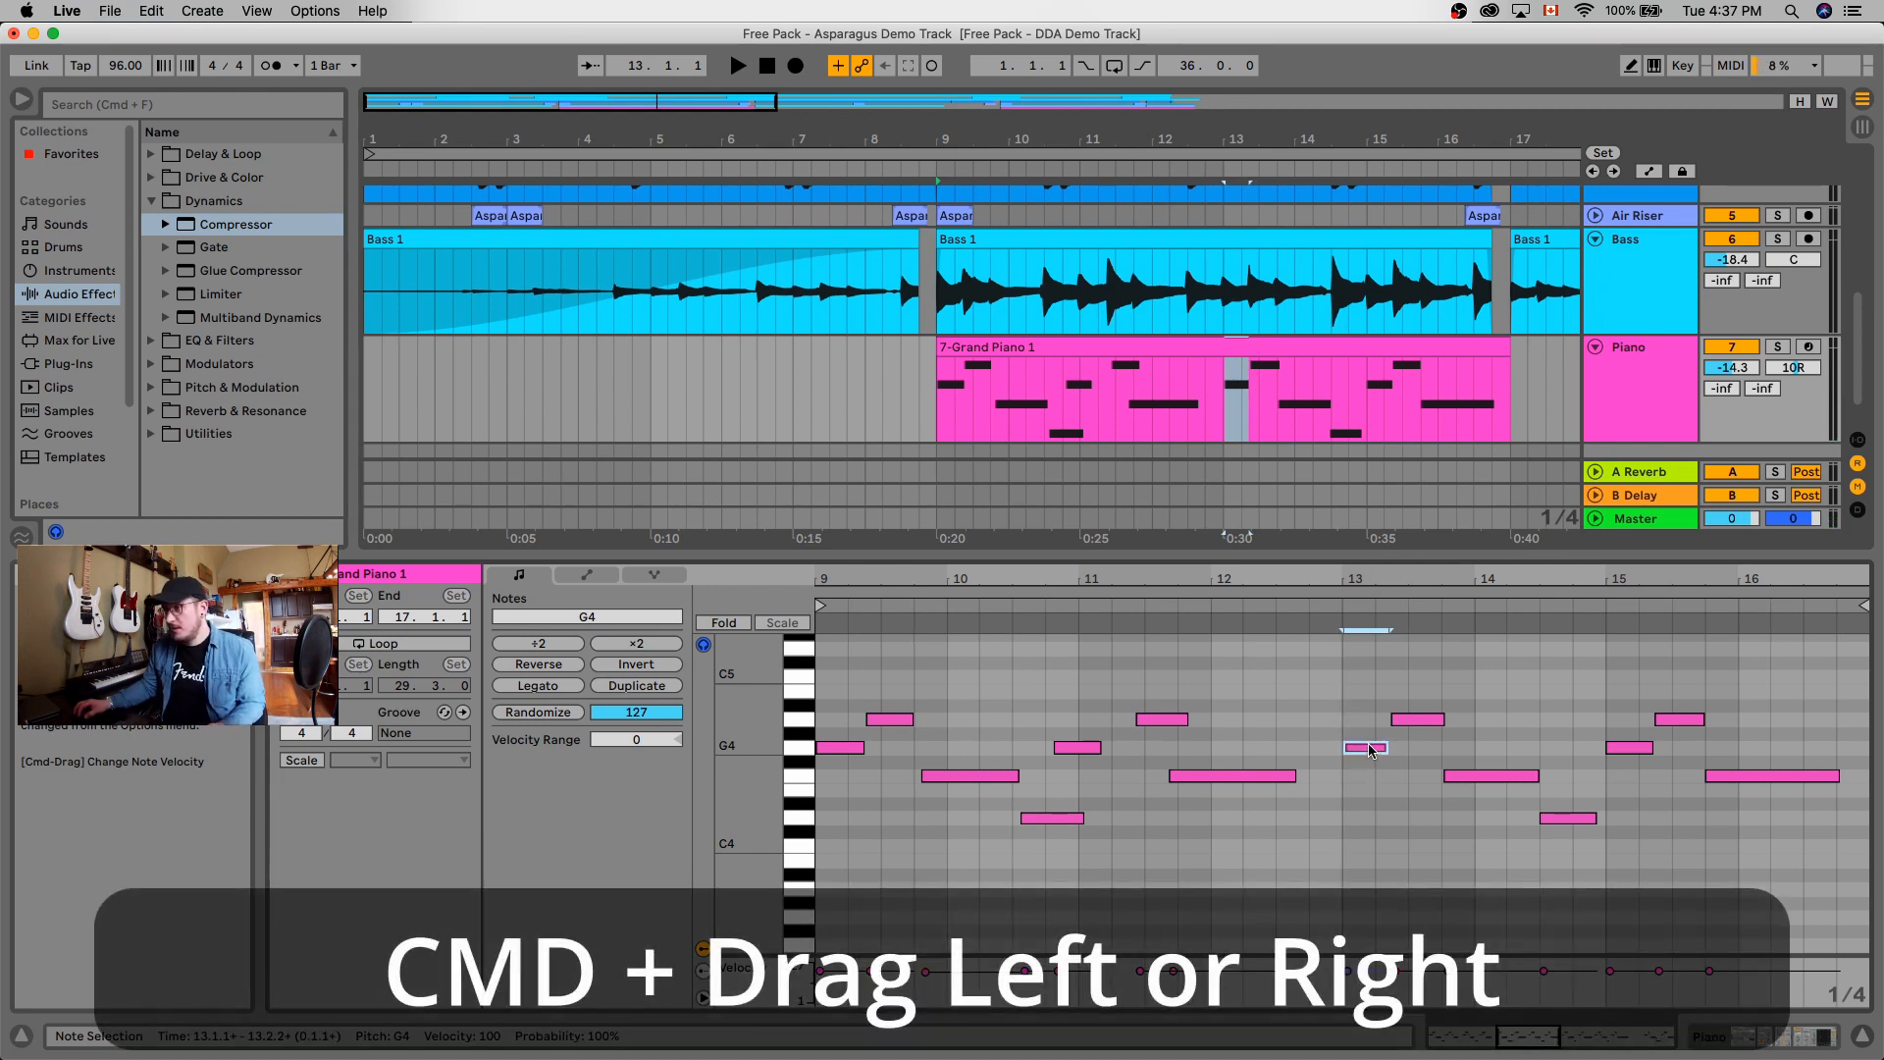
mouse_move(1369, 748)
mouse_down()
mouse_move(1350, 757)
mouse_move(1404, 759)
mouse_move(1374, 753)
mouse_up()
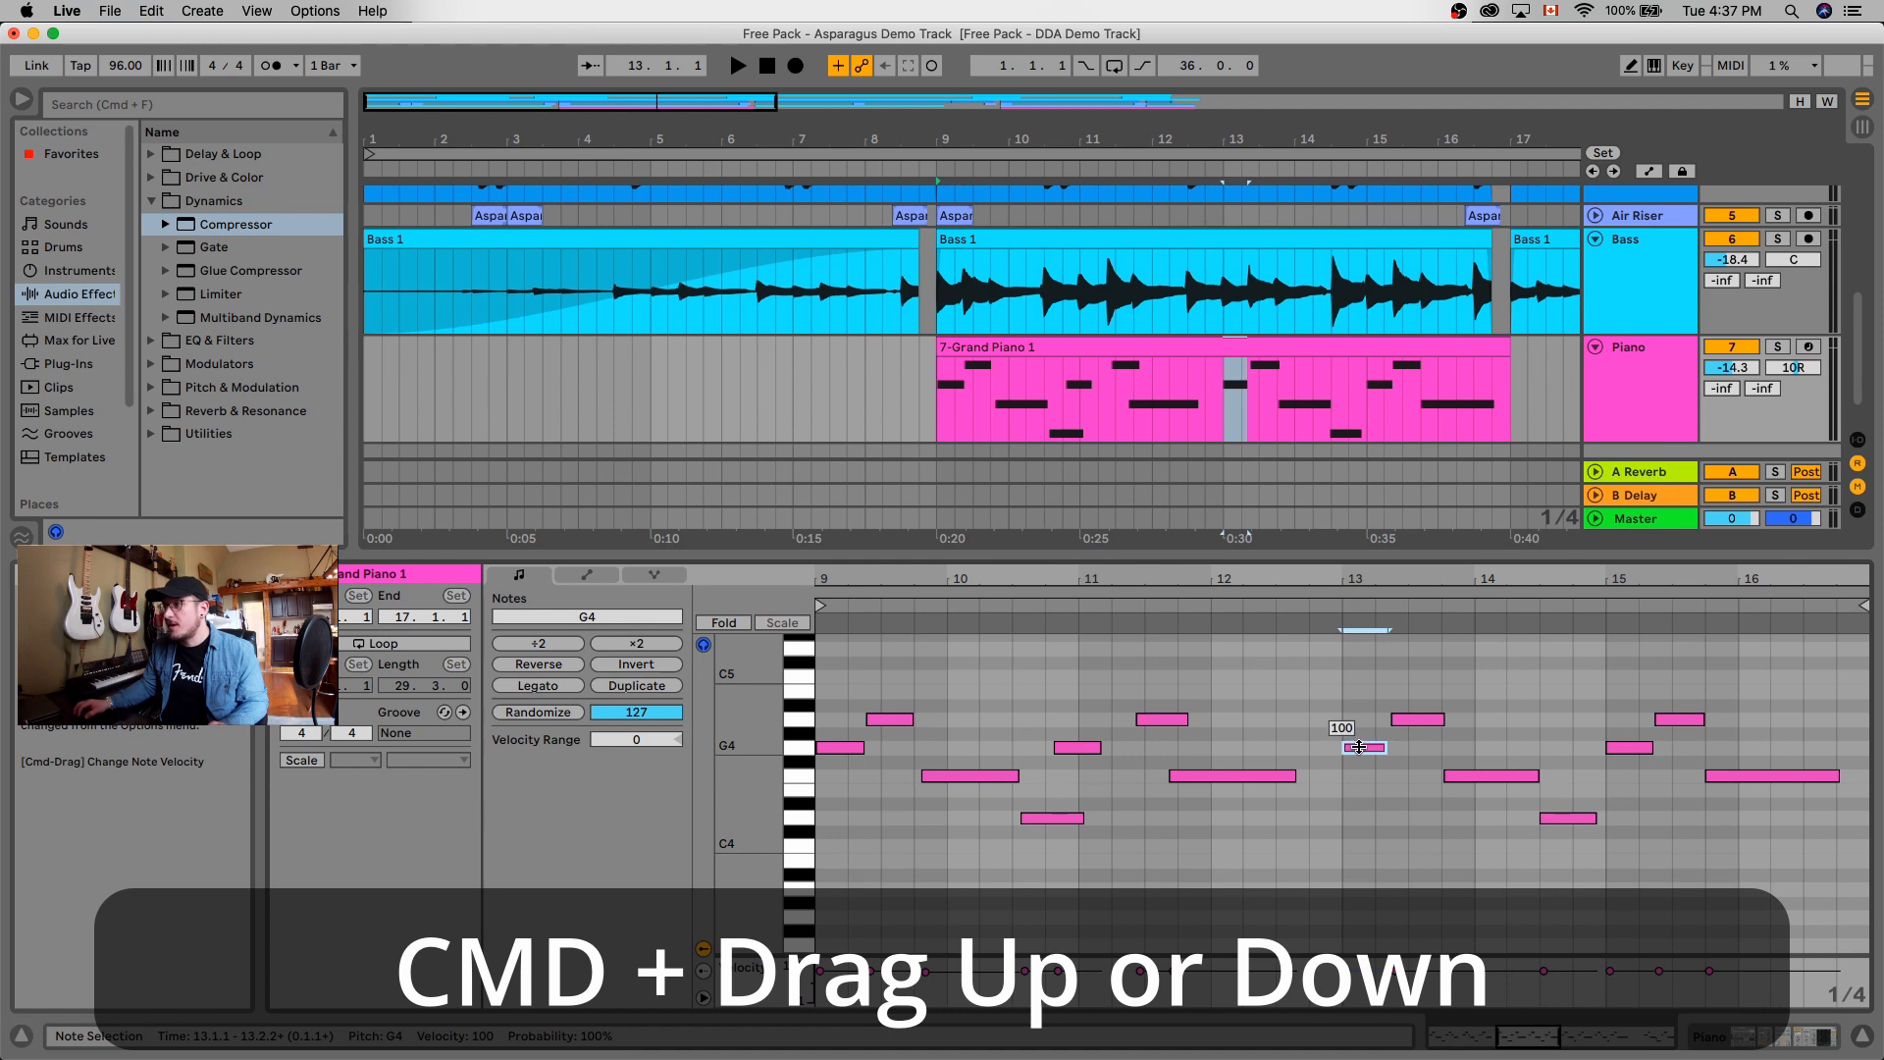
Lower the velocity of the G4 note at 13.1.1, and raise the velocity of all notes from bar 13 onward together.
mouse_move(1357, 747)
mouse_down()
mouse_move(1356, 822)
mouse_move(1357, 785)
mouse_up()
click(1324, 667)
mouse_move(1345, 673)
mouse_down()
mouse_move(1727, 868)
mouse_move(1717, 917)
mouse_up()
drag(1419, 720, 1418, 709)
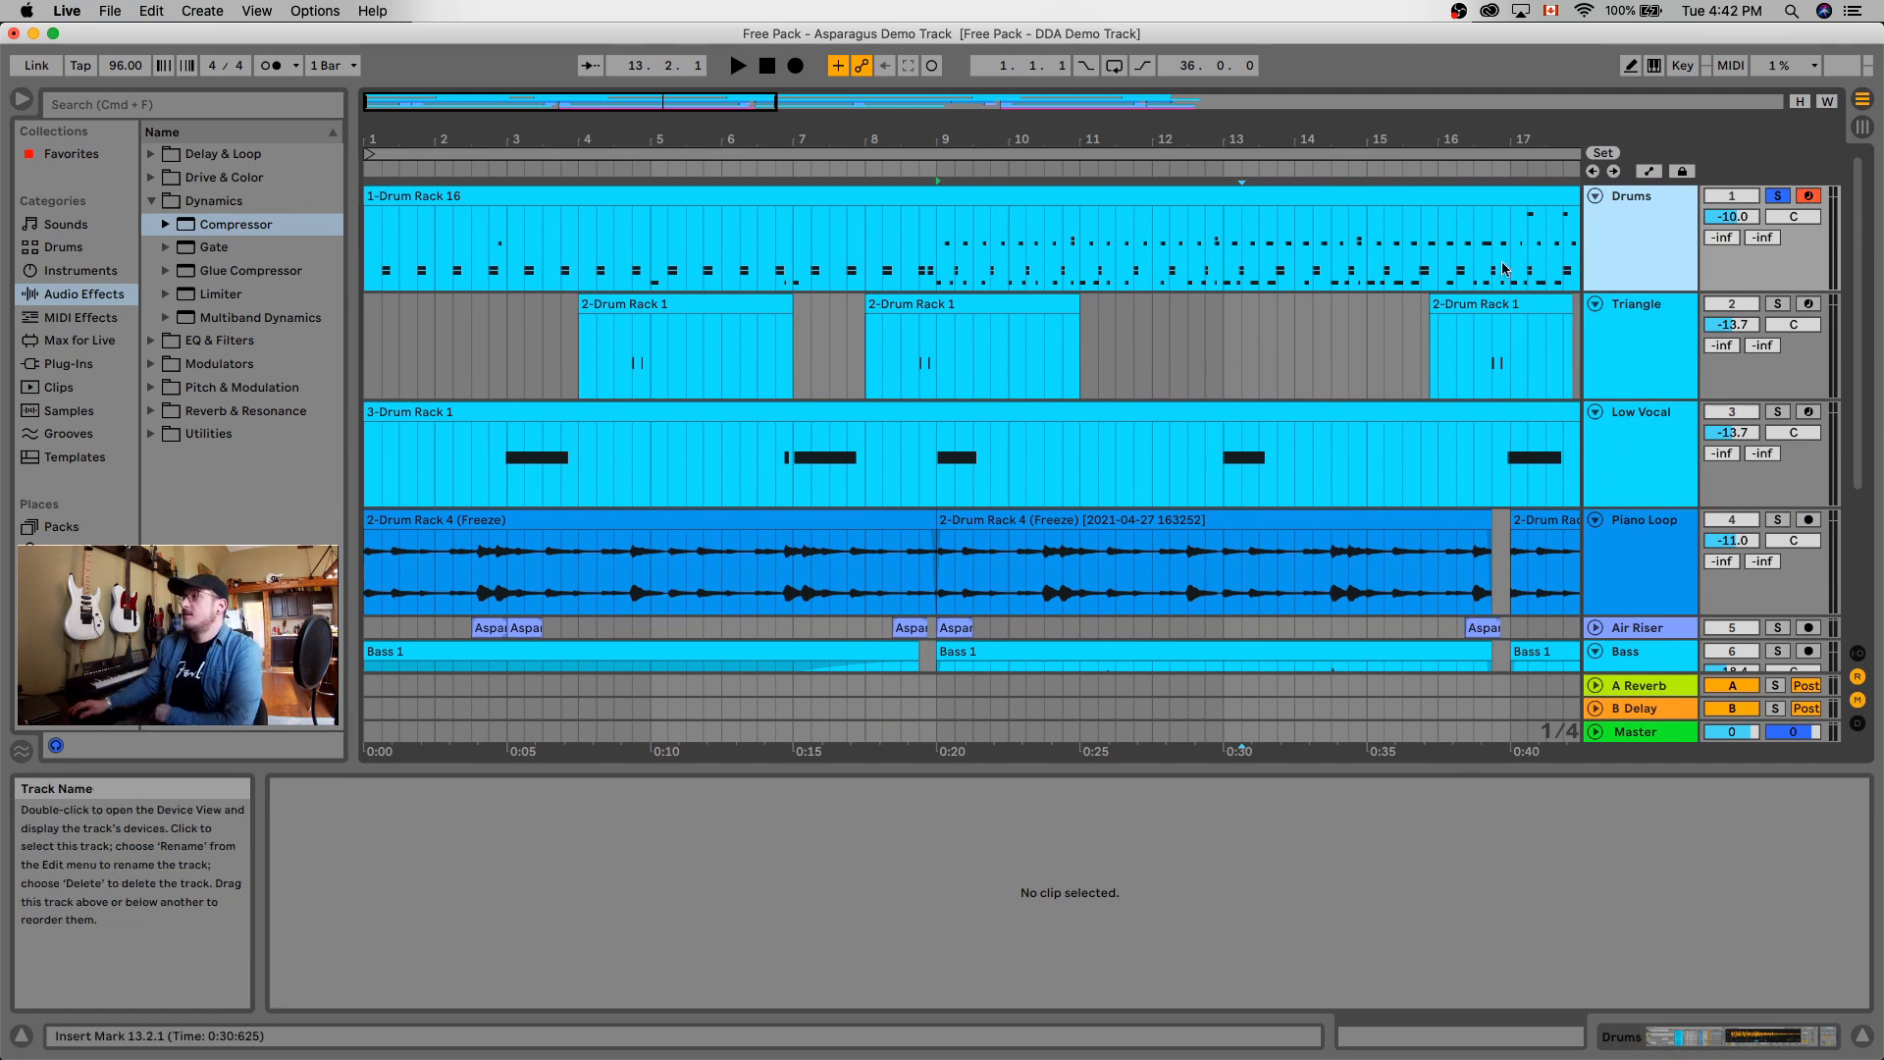
Insert a new audio track directly below the Drums track and a new MIDI track below it.
click(1580, 234)
click(1601, 222)
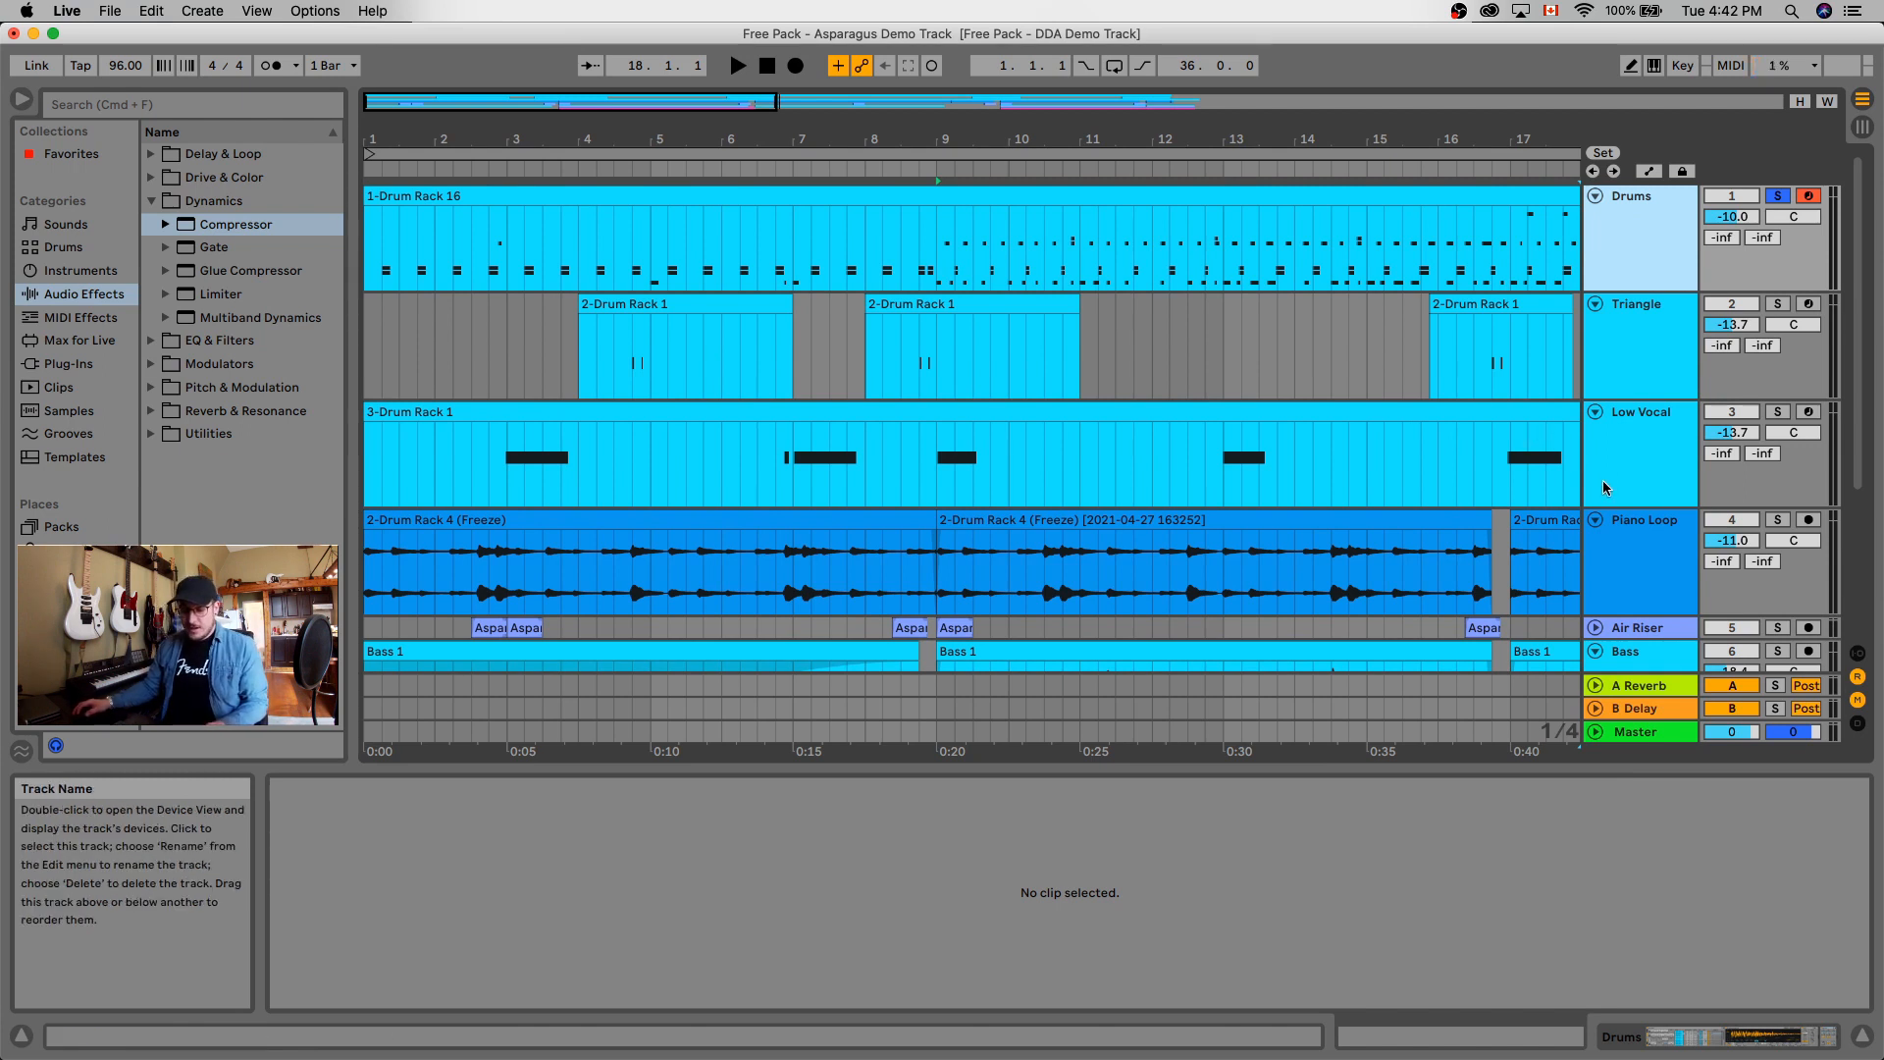
key(super+t)
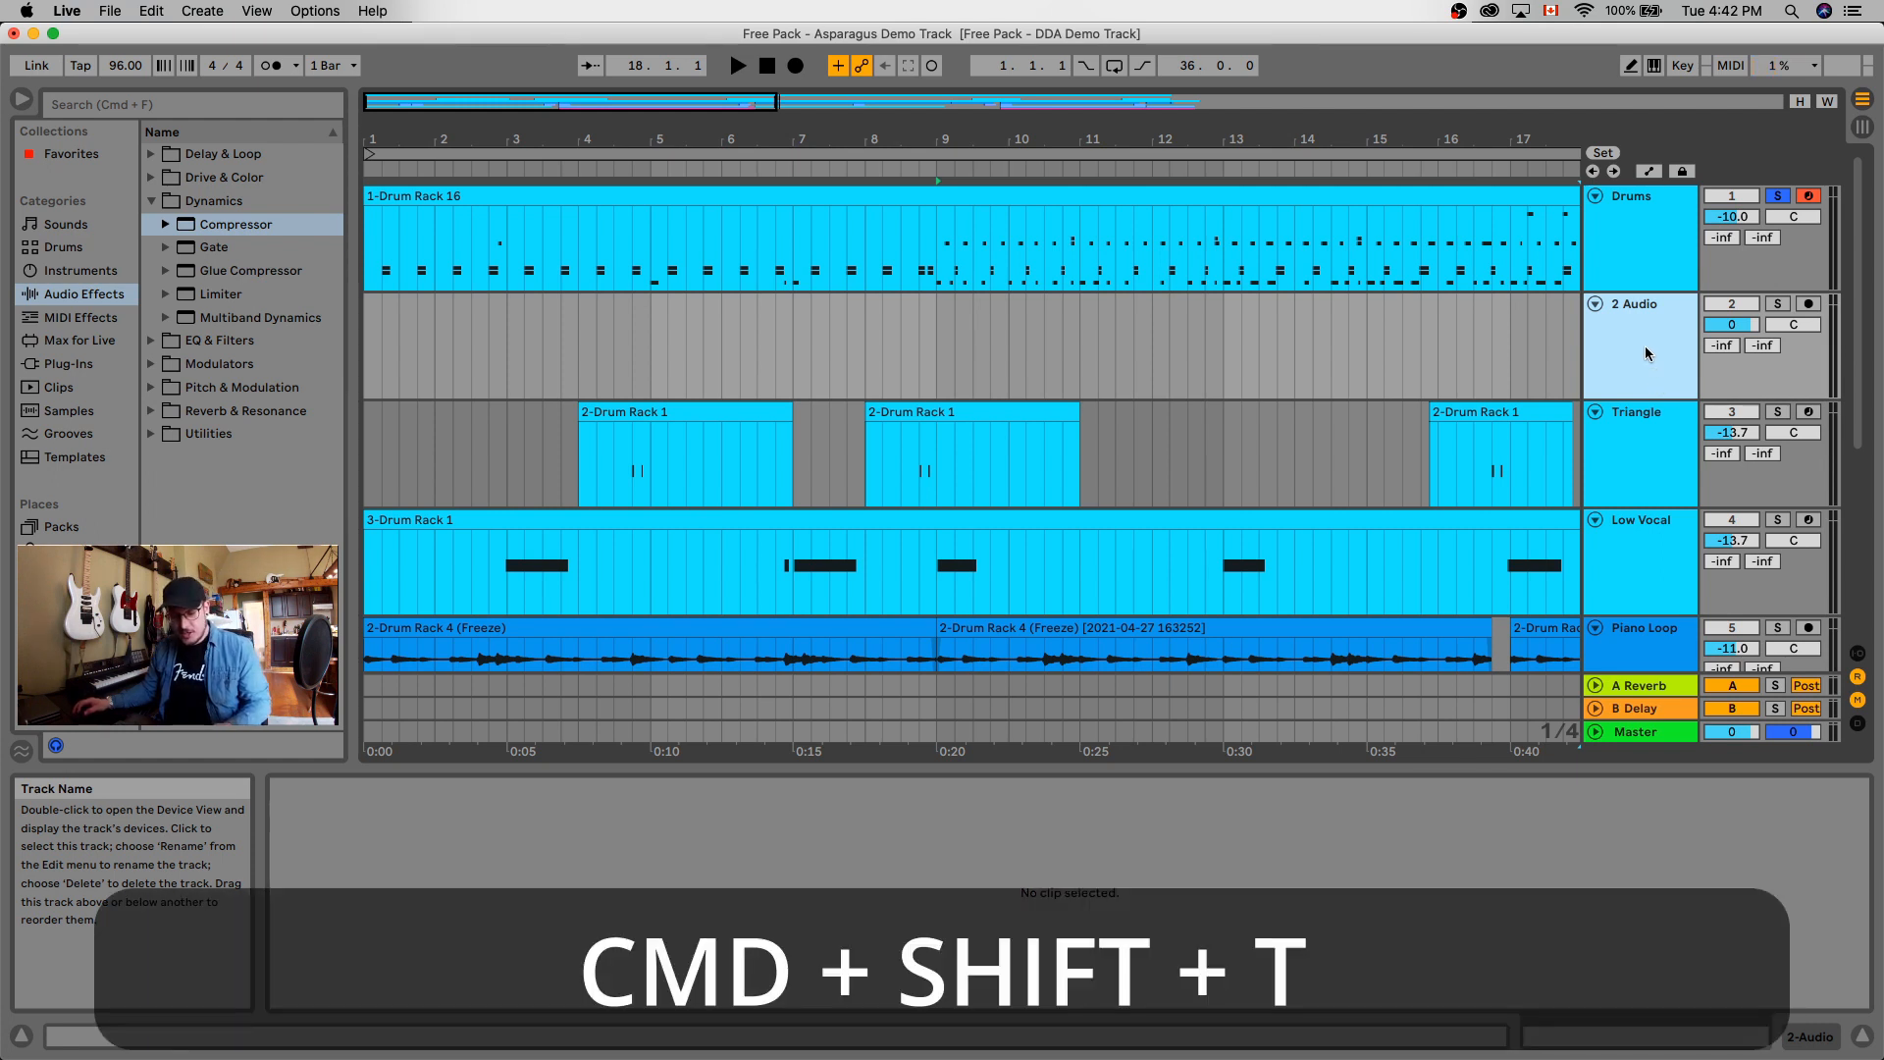
key(super+shift+t)
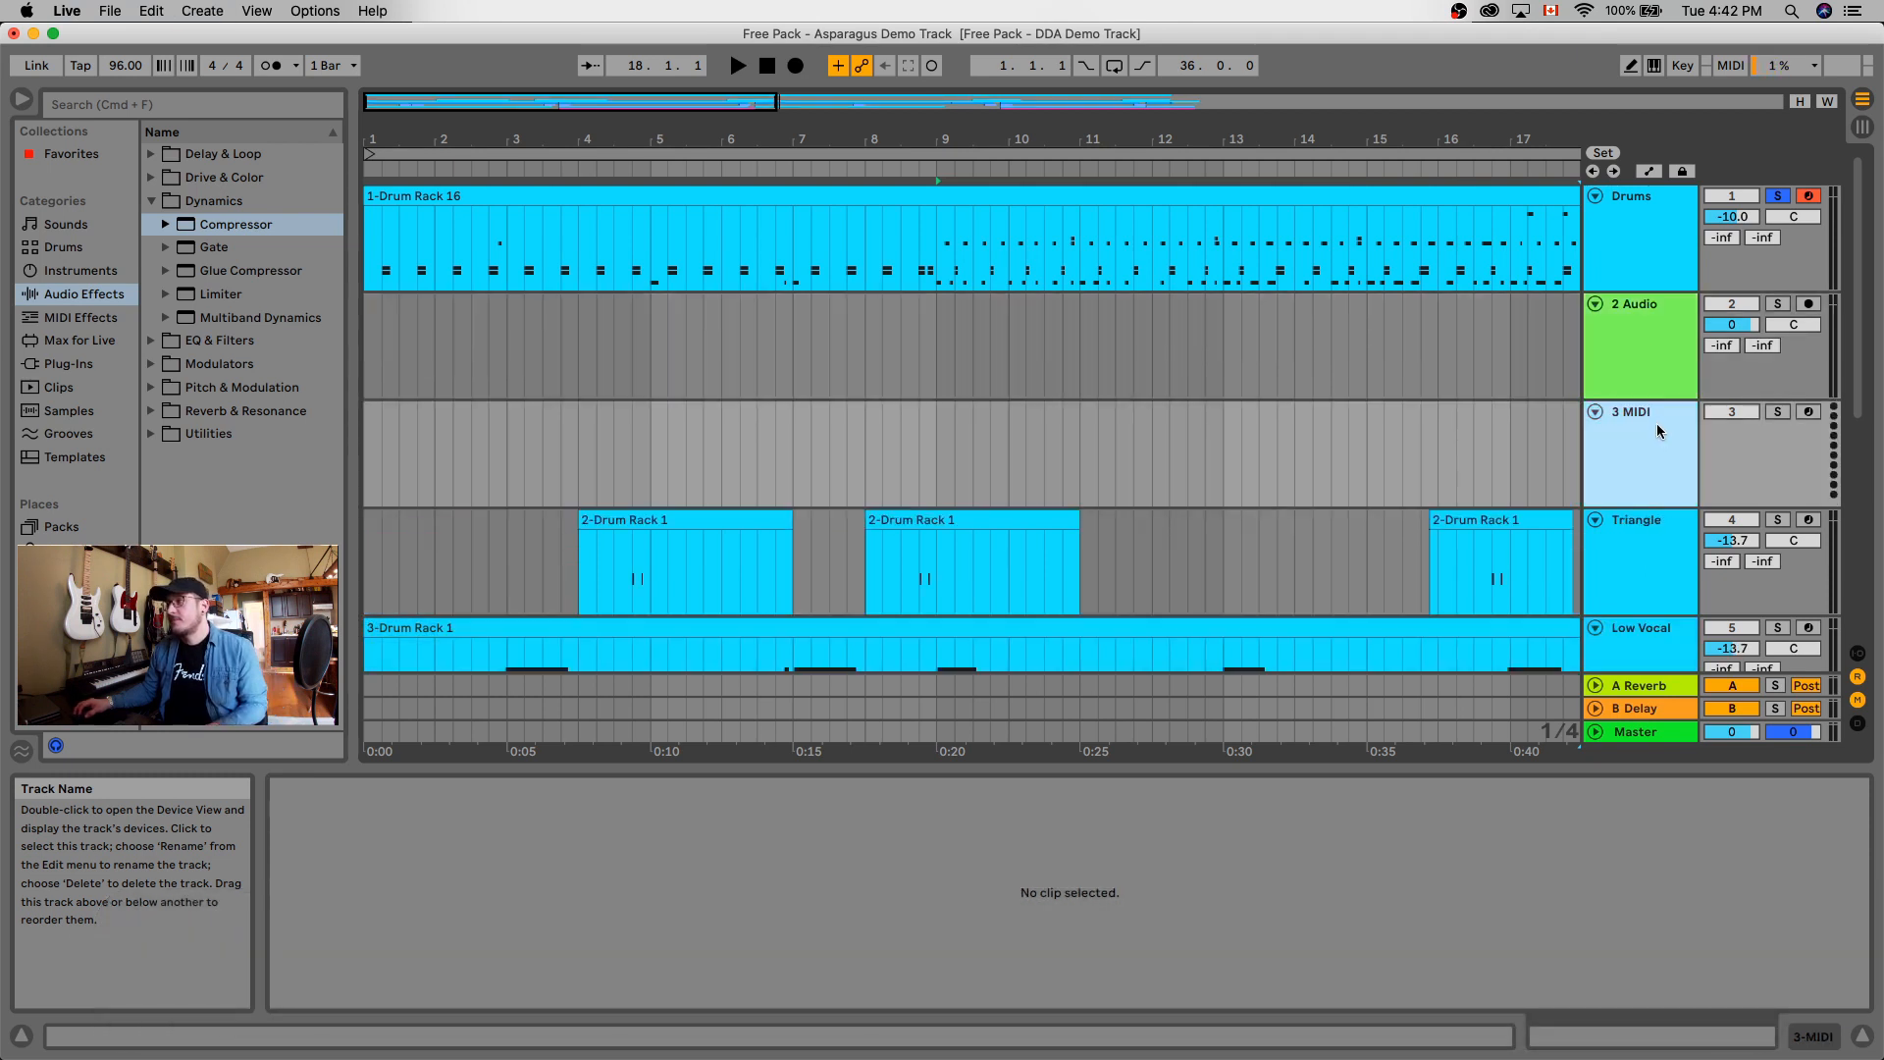
Insert a new return track directly after the A Reverb return.
click(1651, 685)
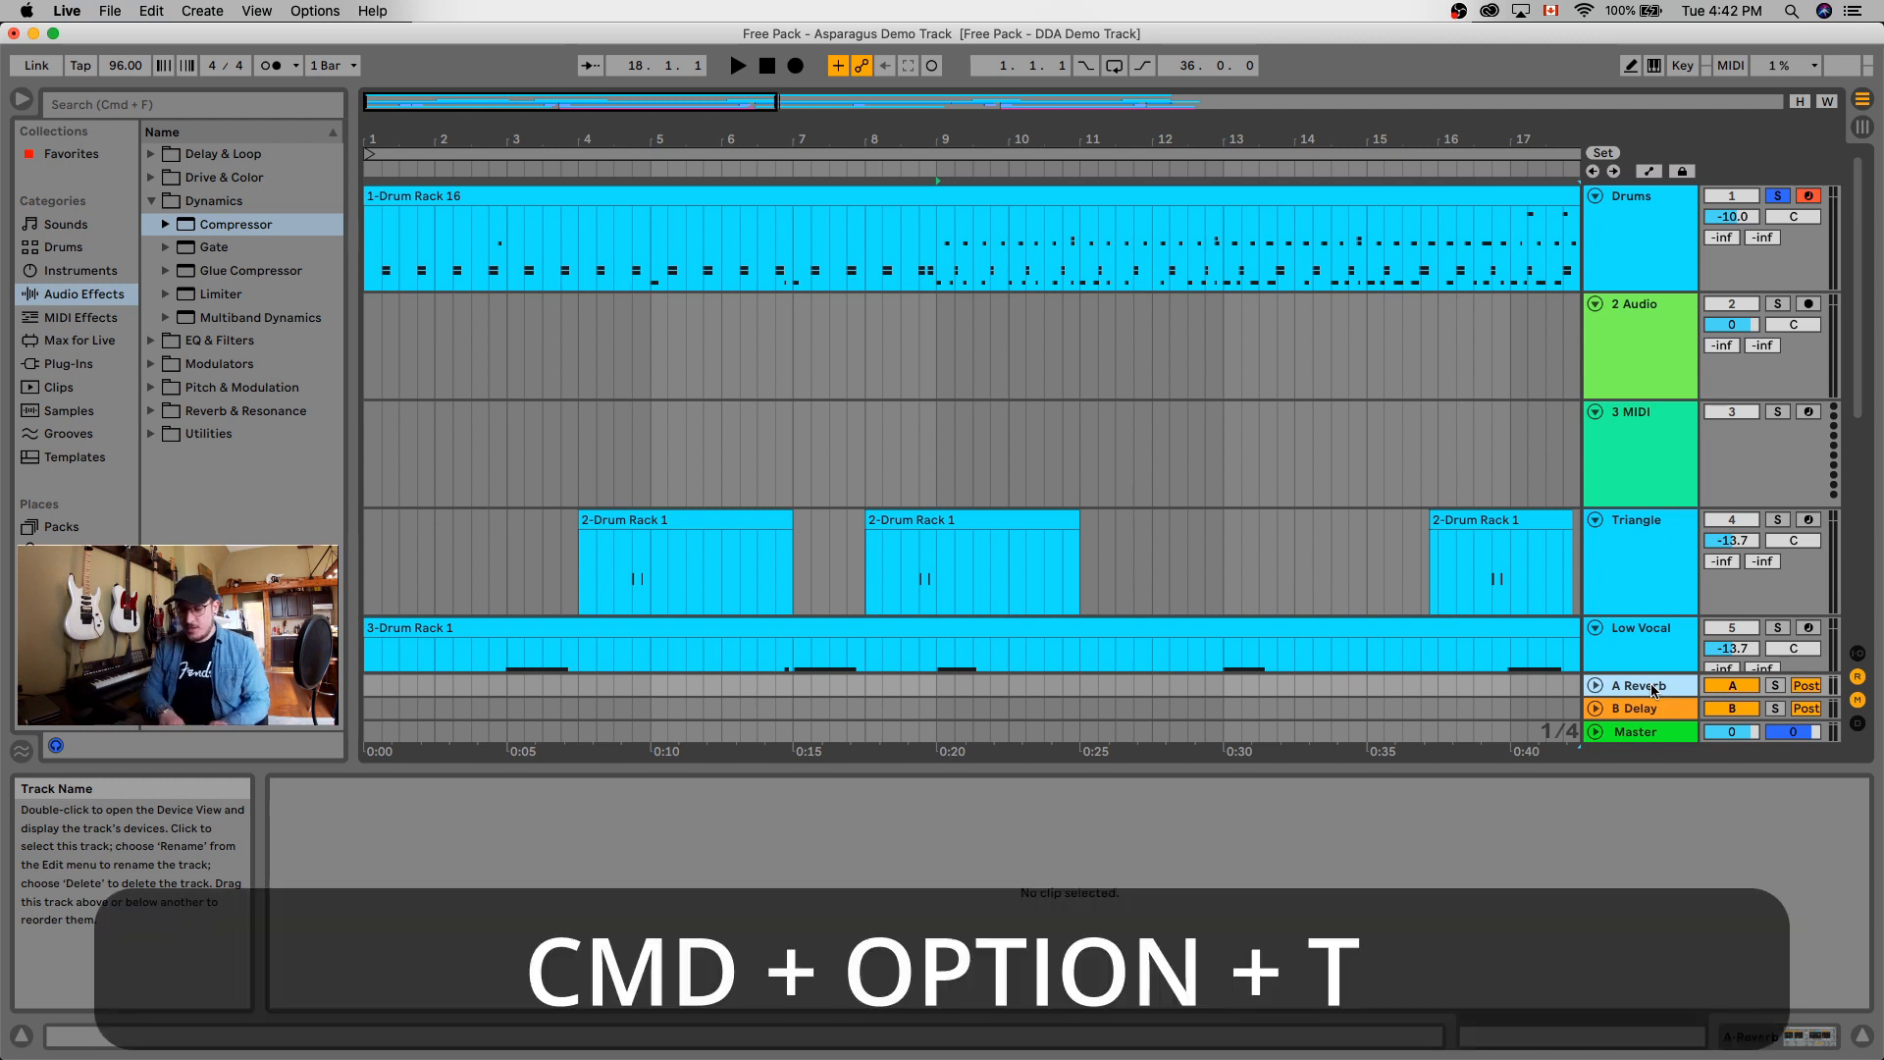
key(super+alt+t)
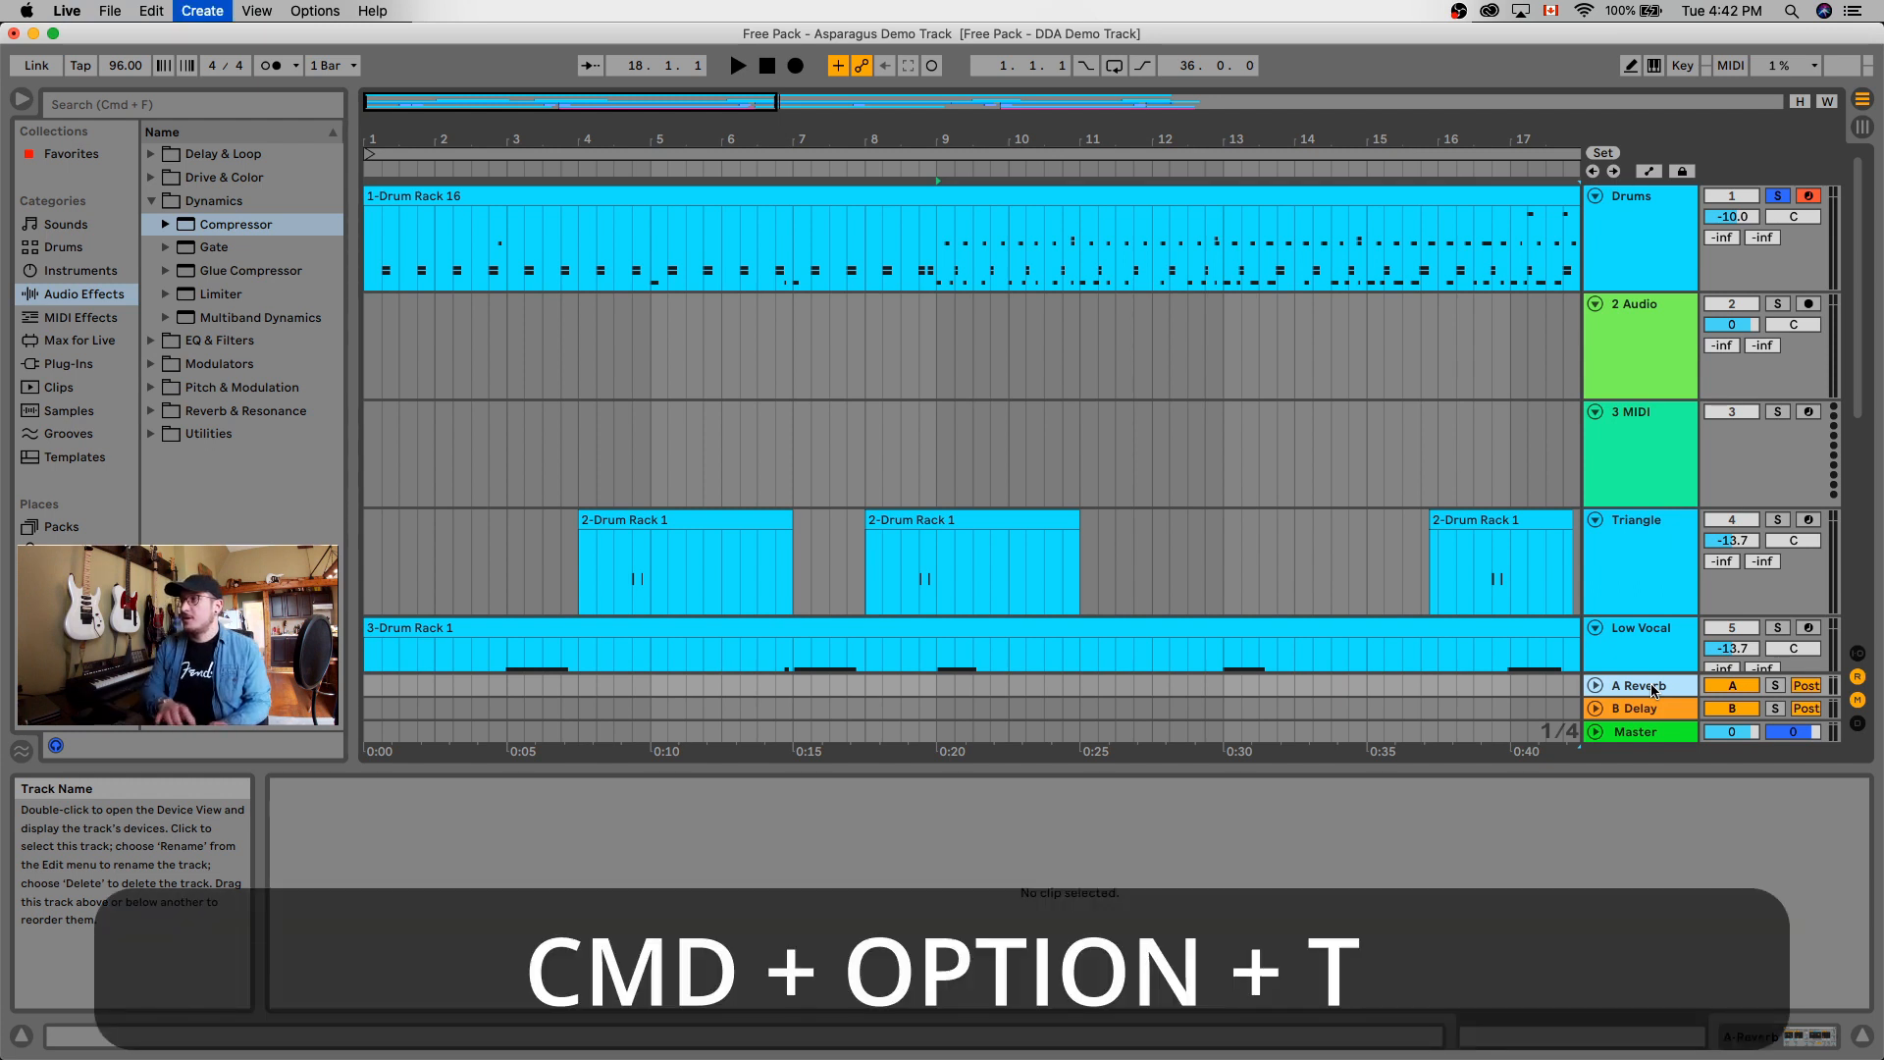
click(1640, 687)
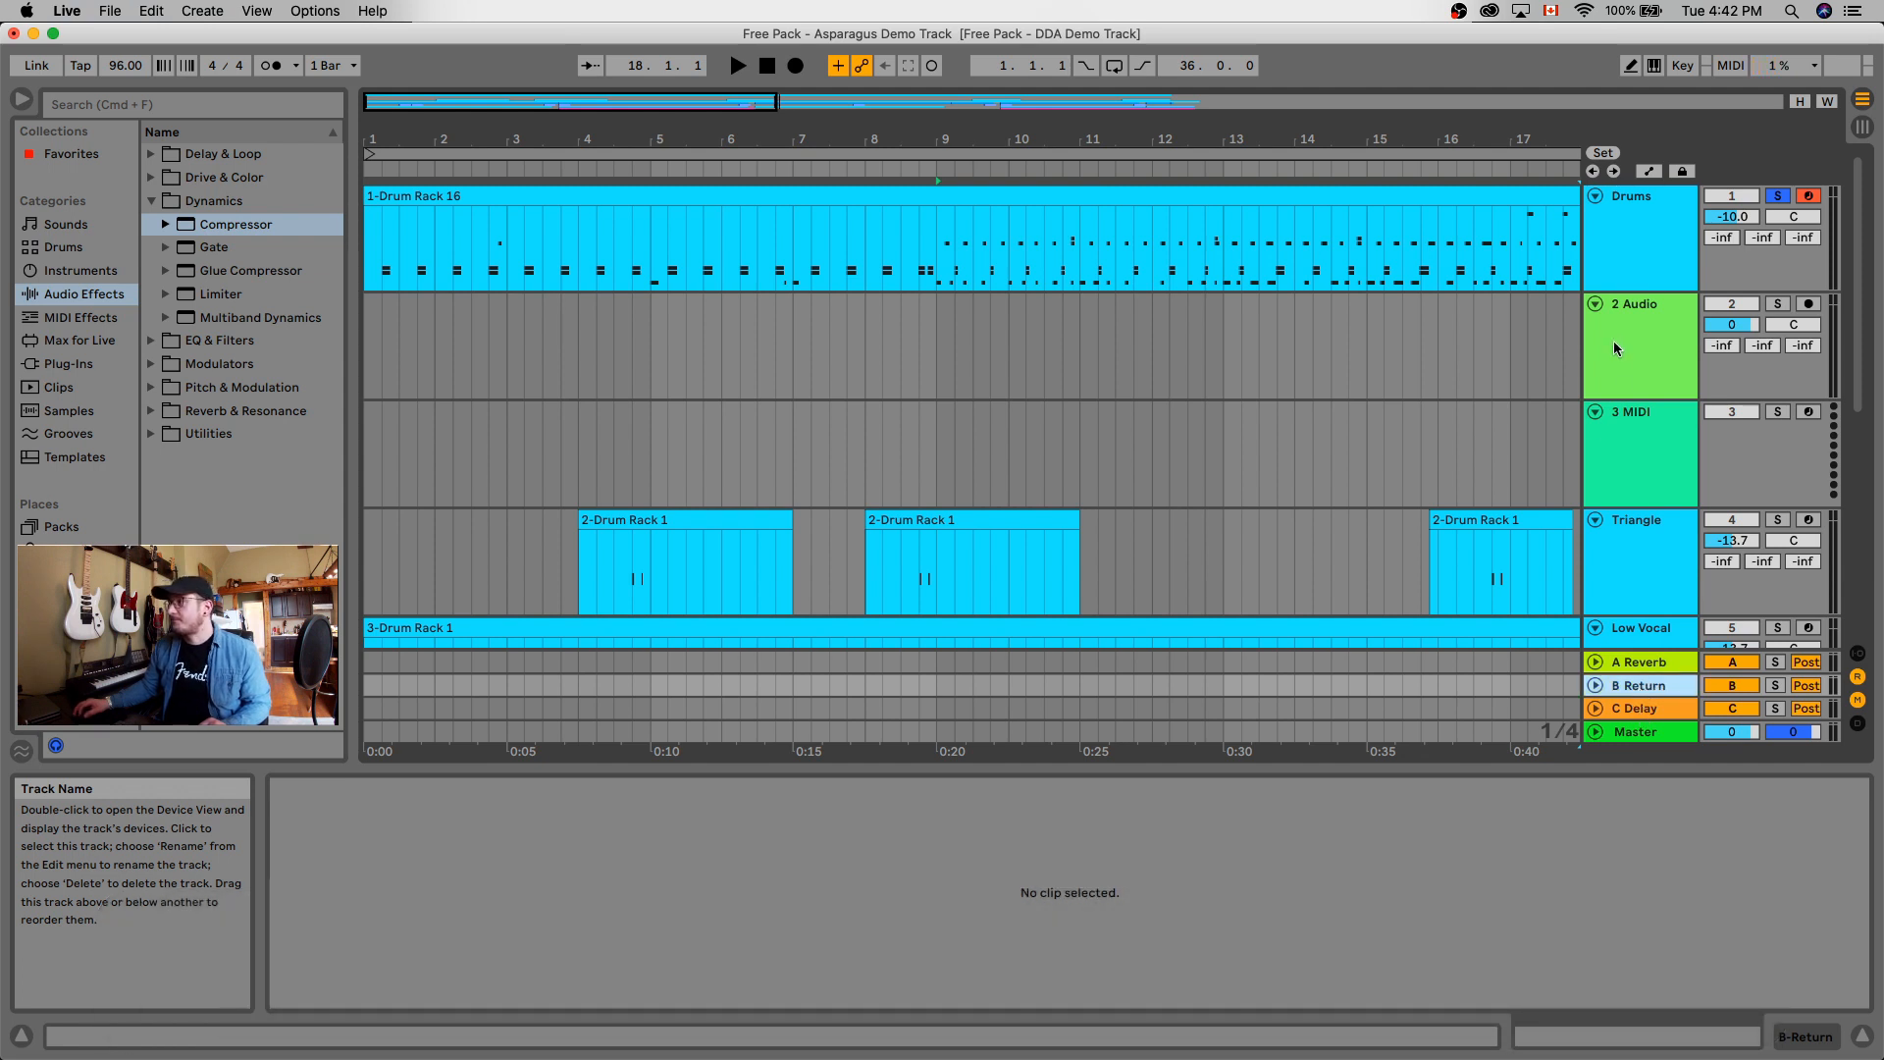
Group the Drums track together with the new audio and MIDI tracks below it.
click(1625, 244)
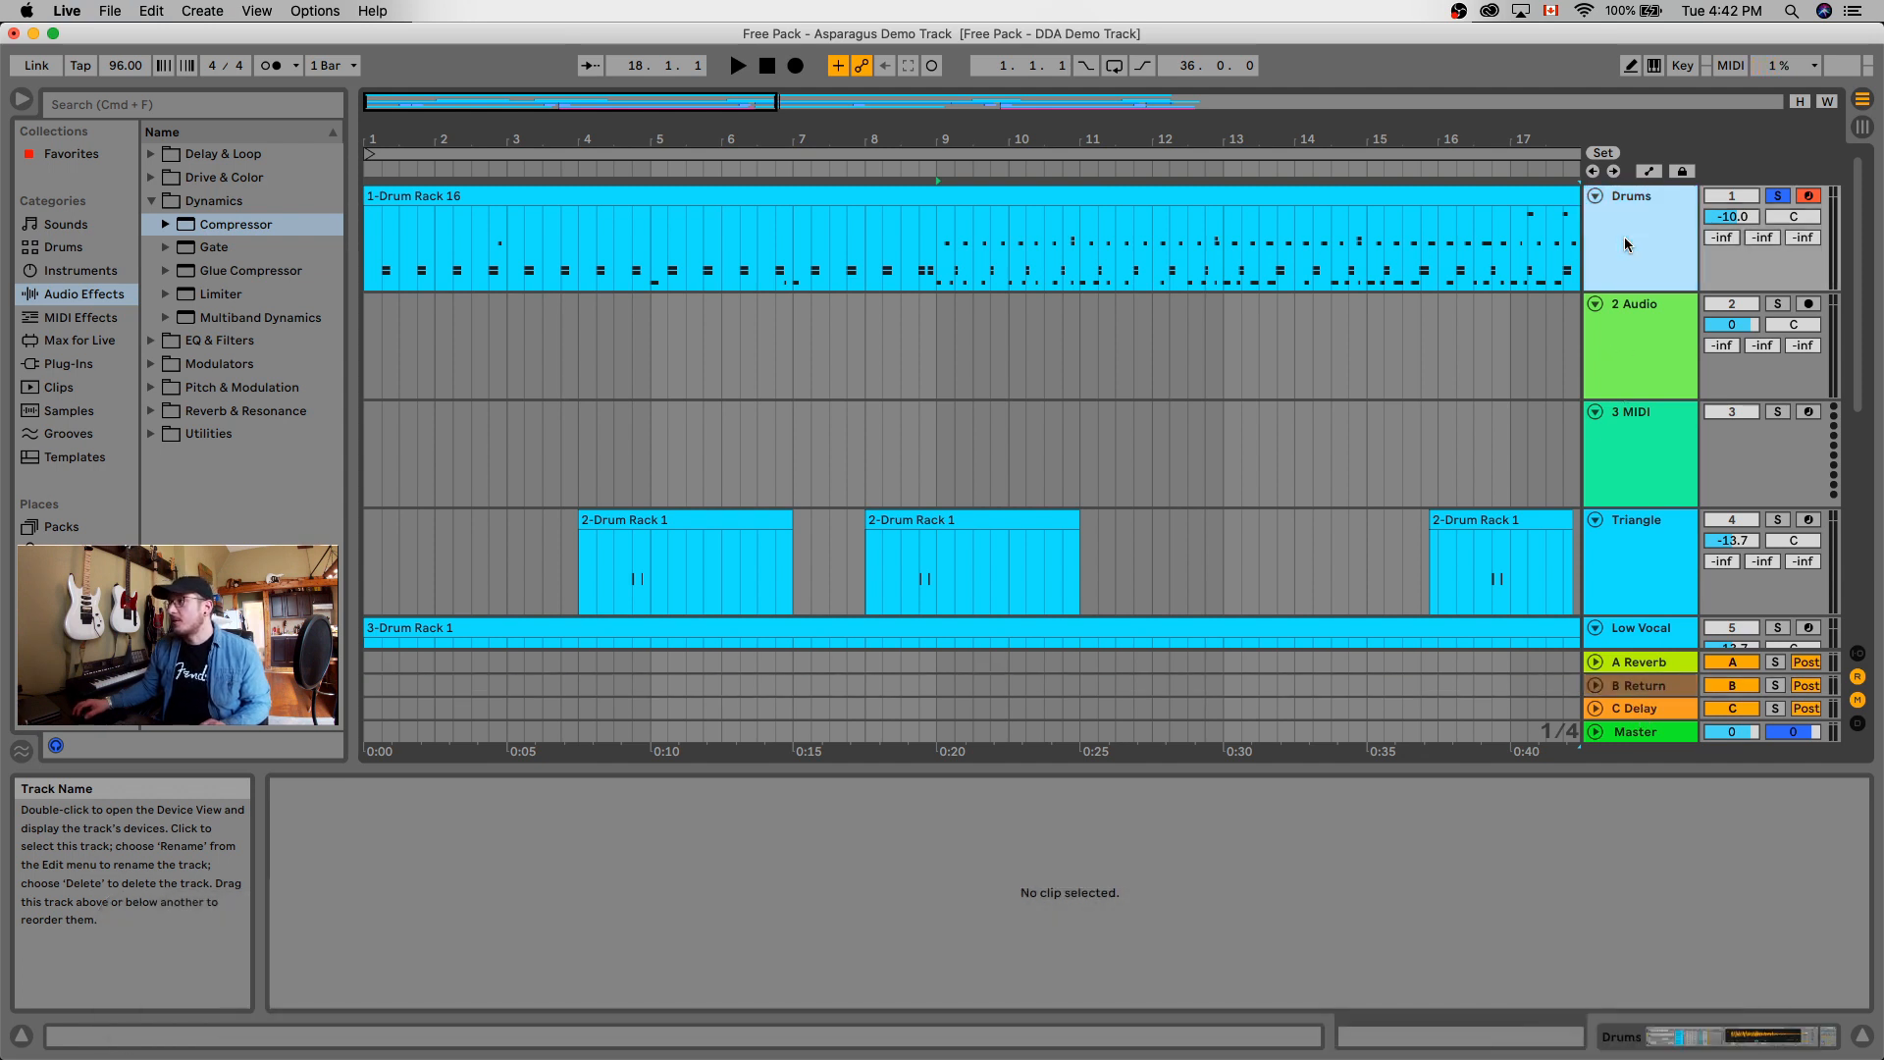
key(super+g)
shift+click(1634, 450)
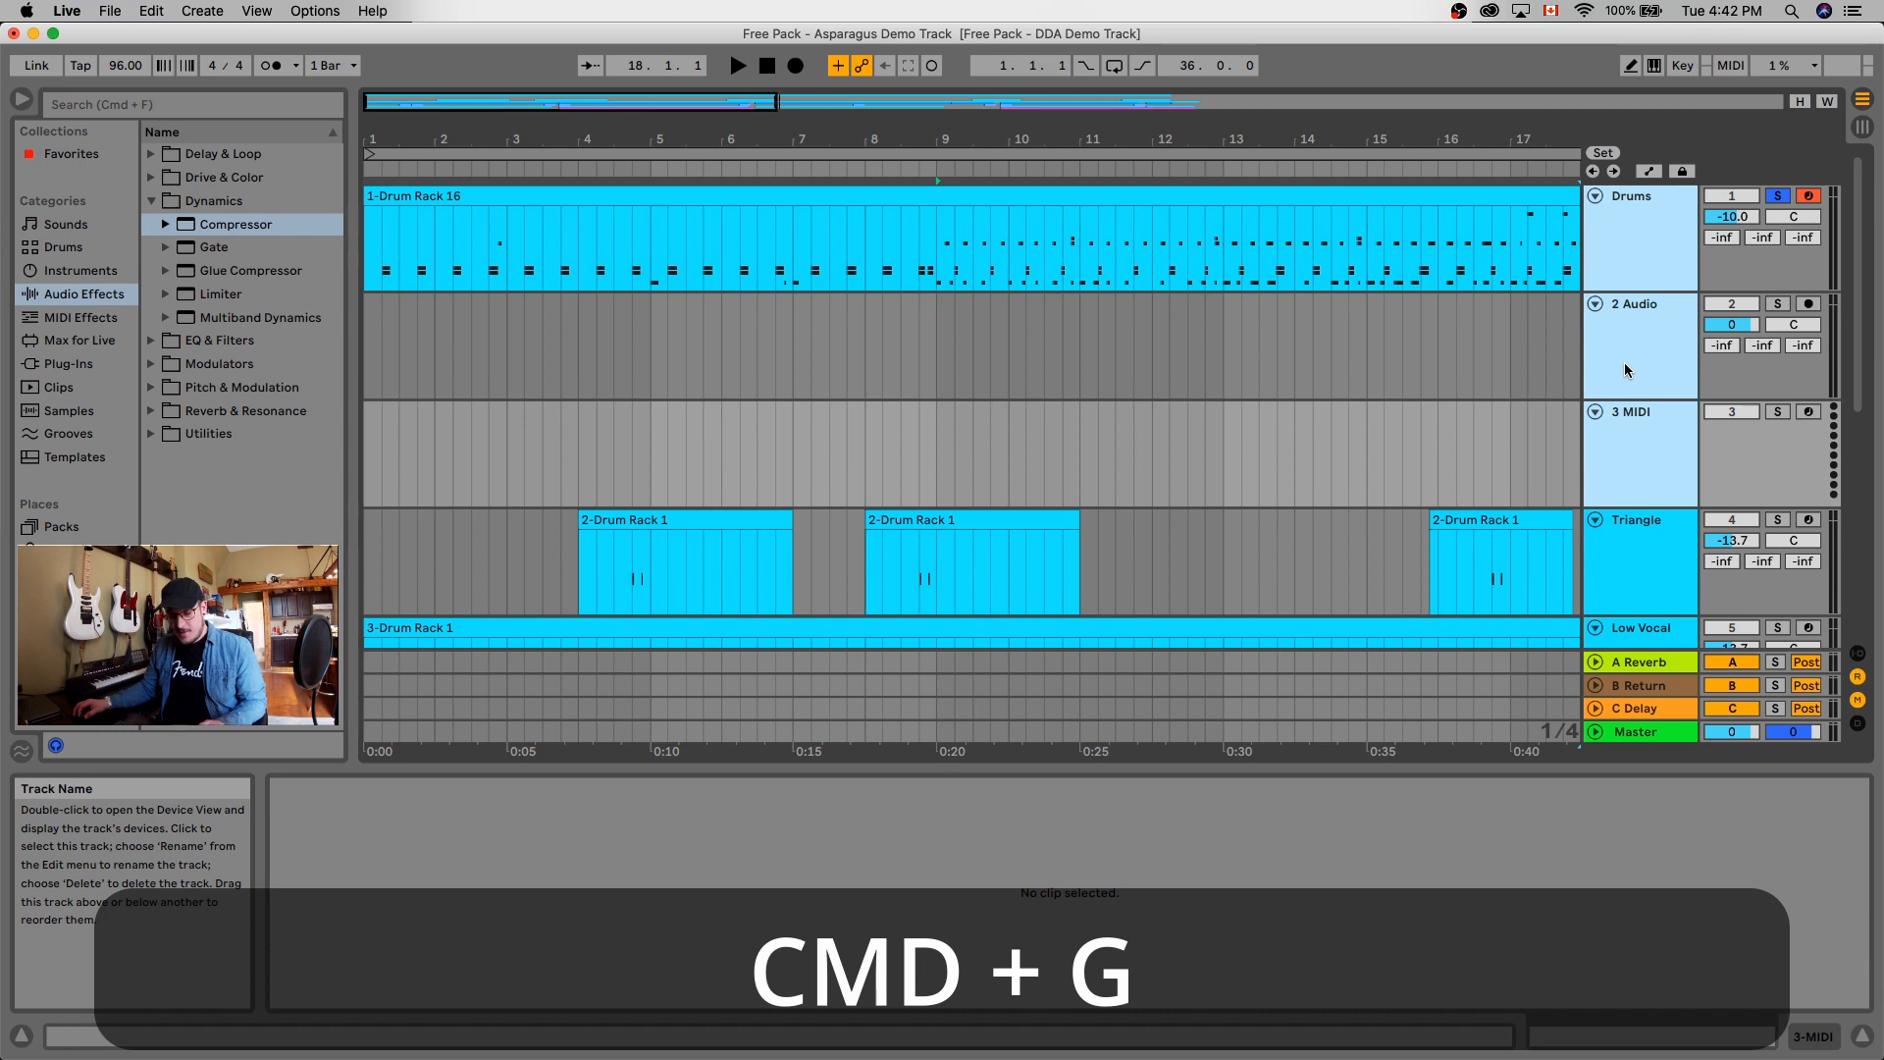
key(super+g)
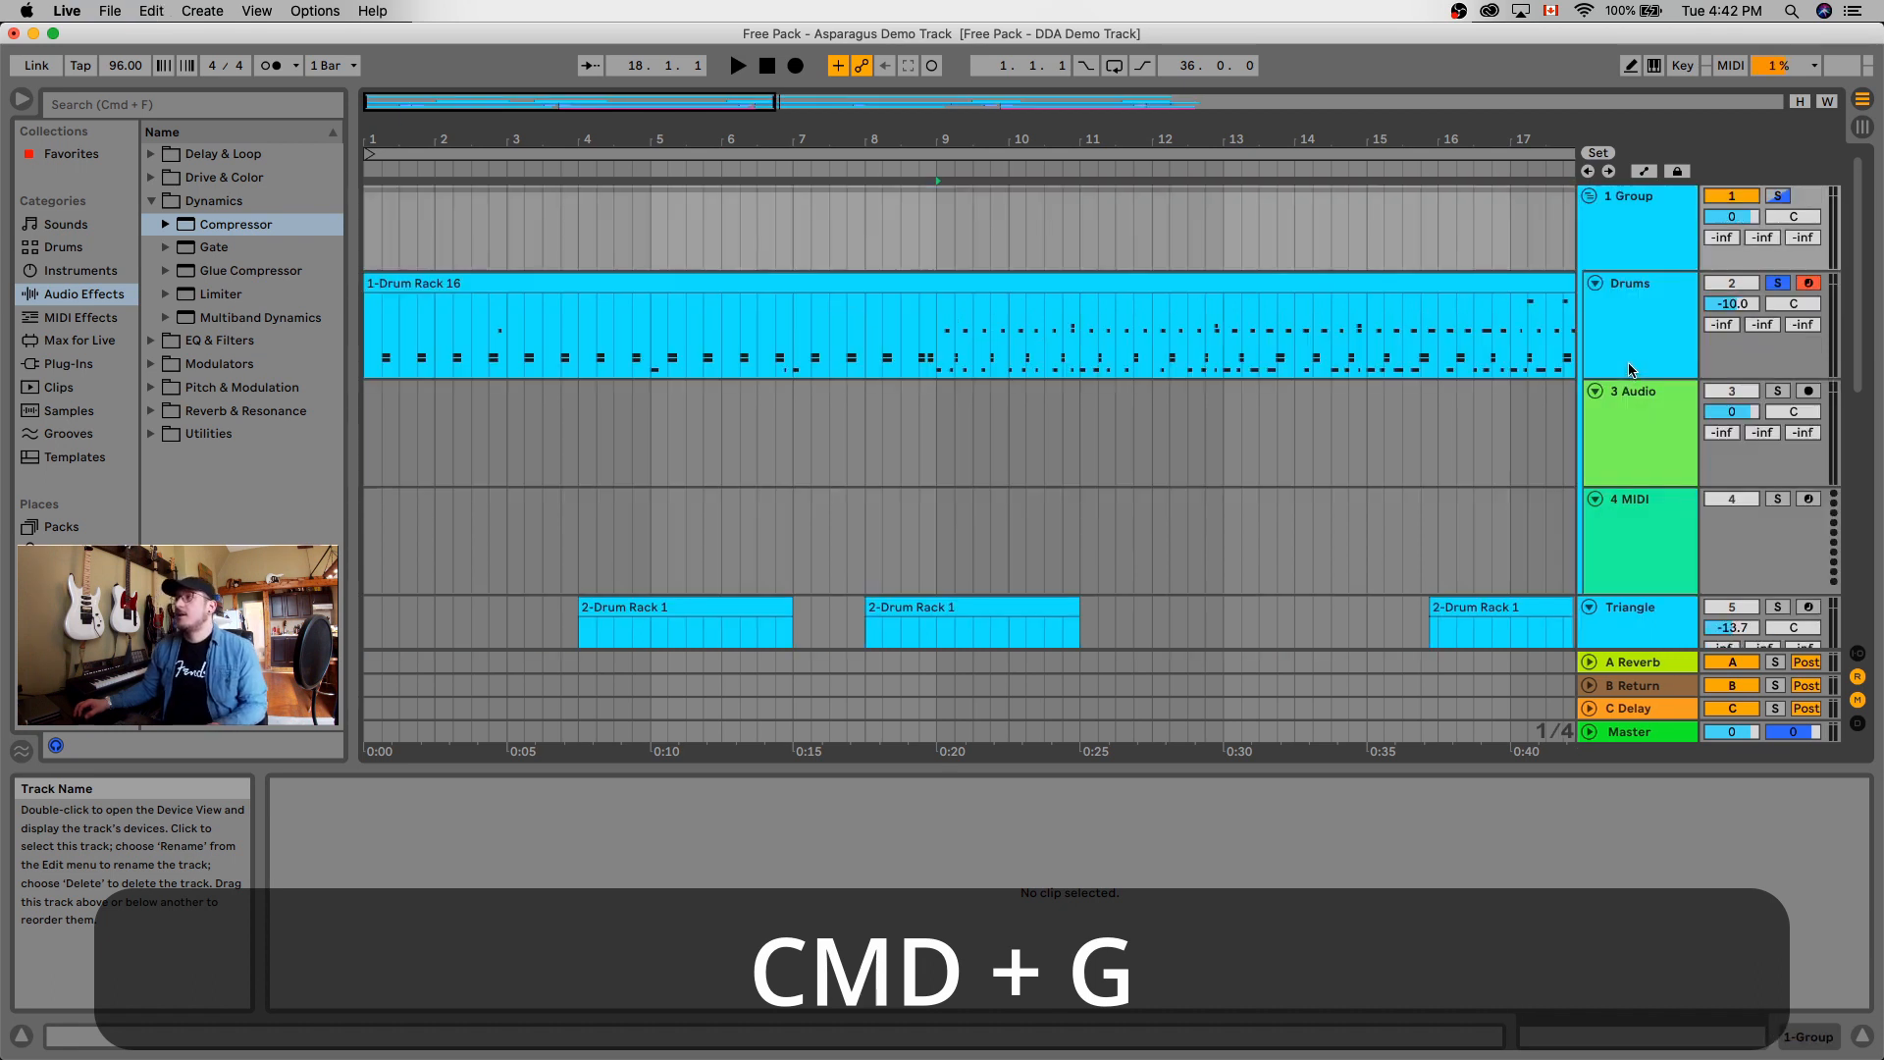
click(1634, 409)
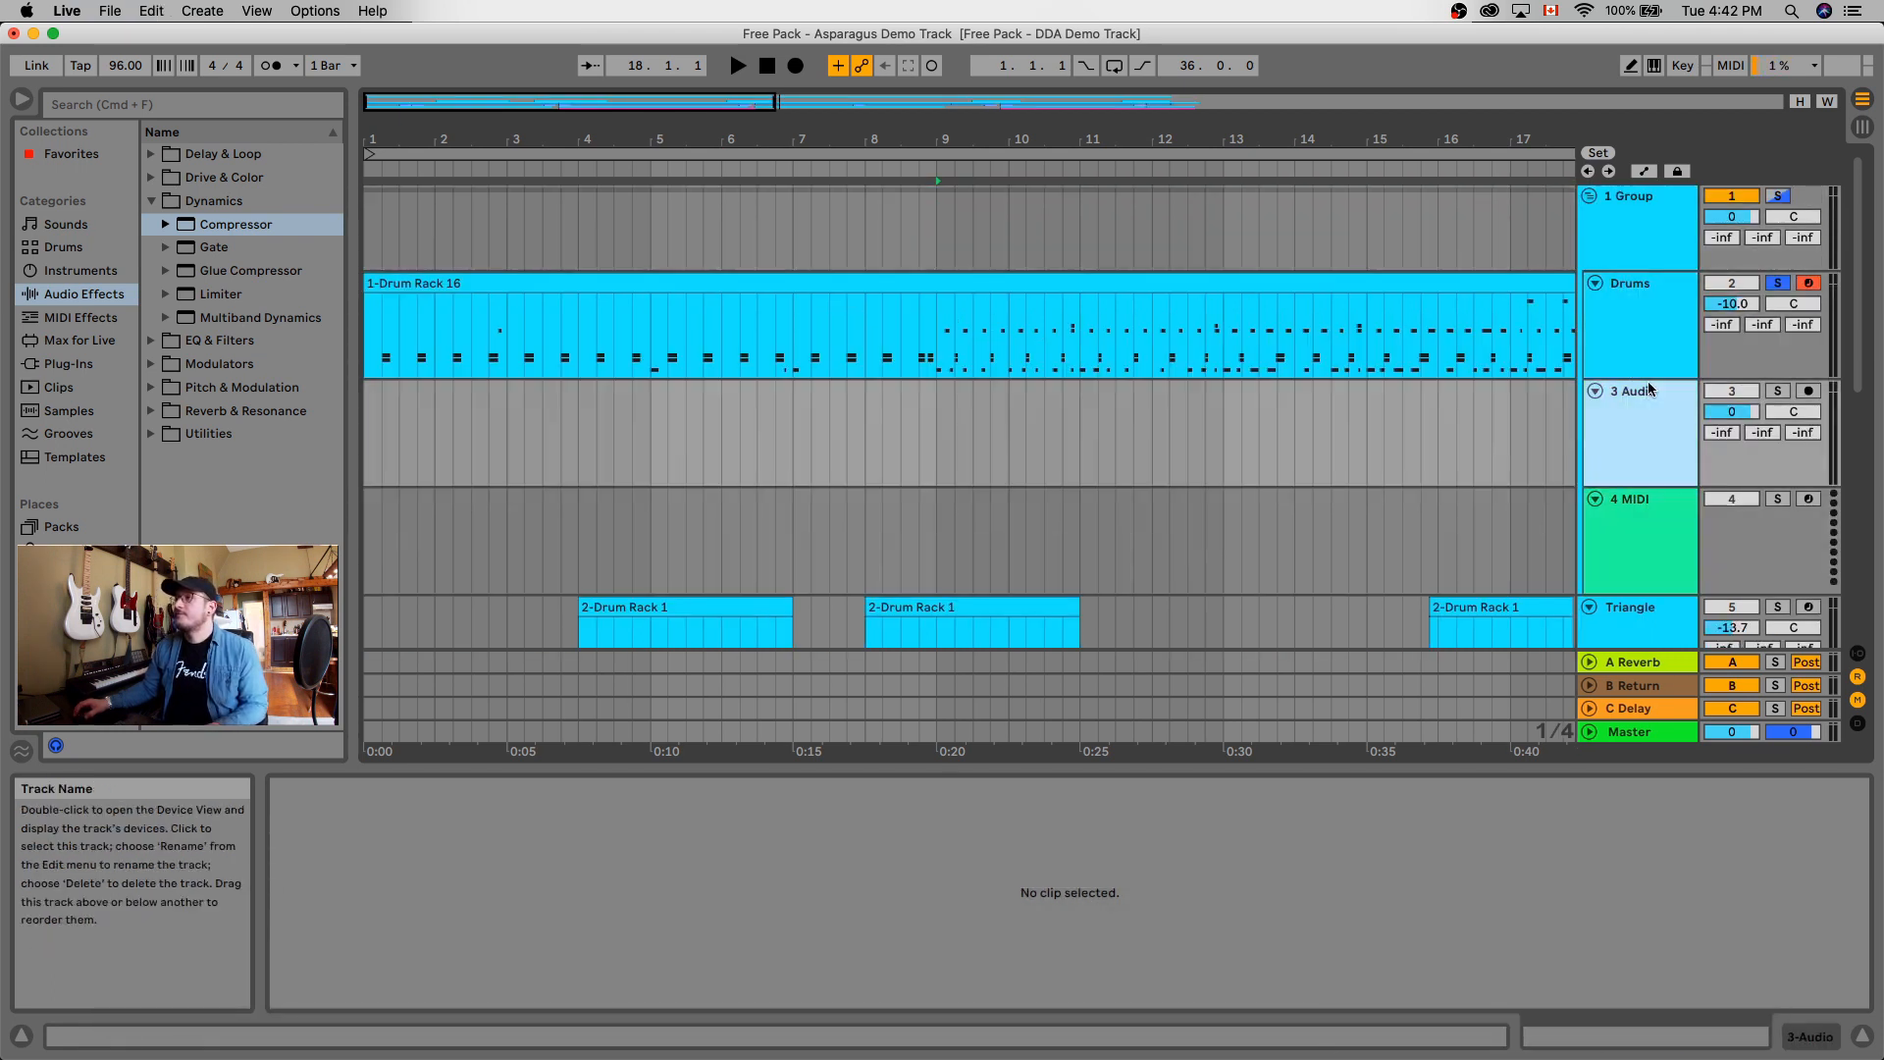
Rename the new group track as Drum Group.
click(1650, 218)
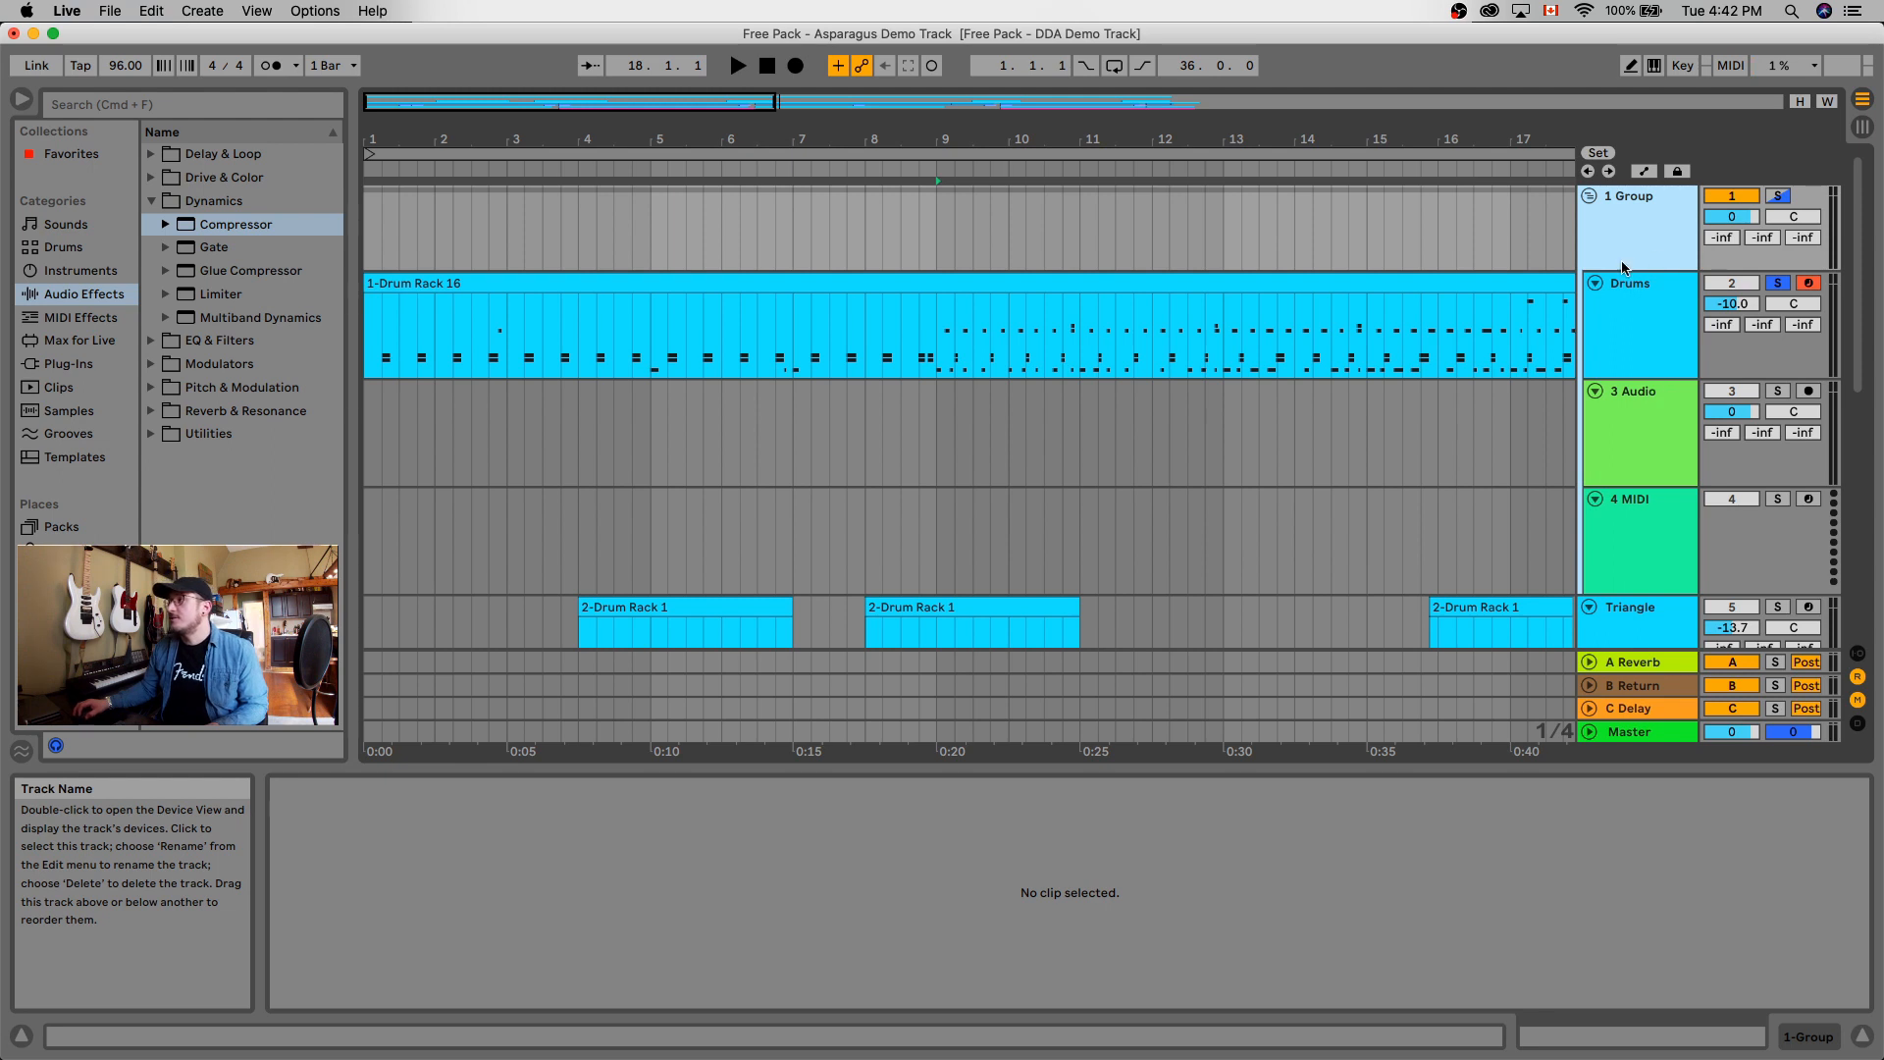
right_click(1621, 222)
key(super+r)
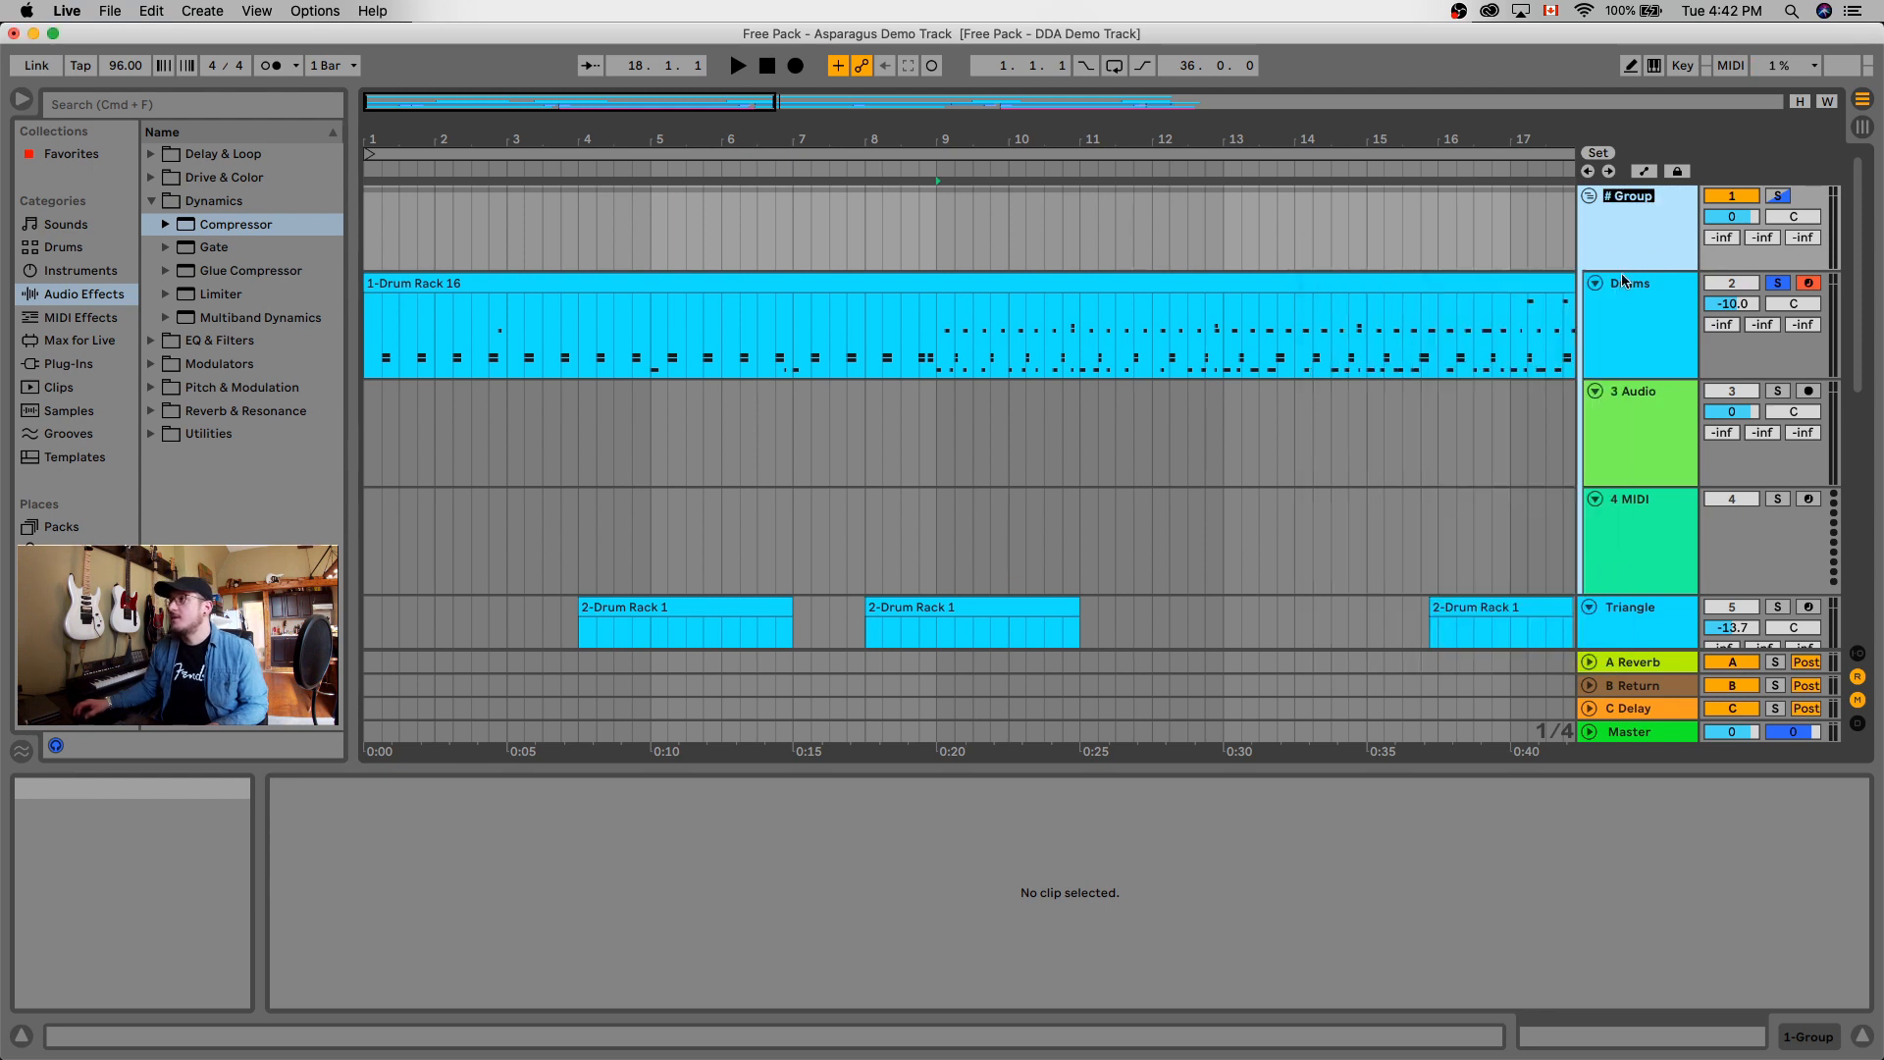
text(Drum)
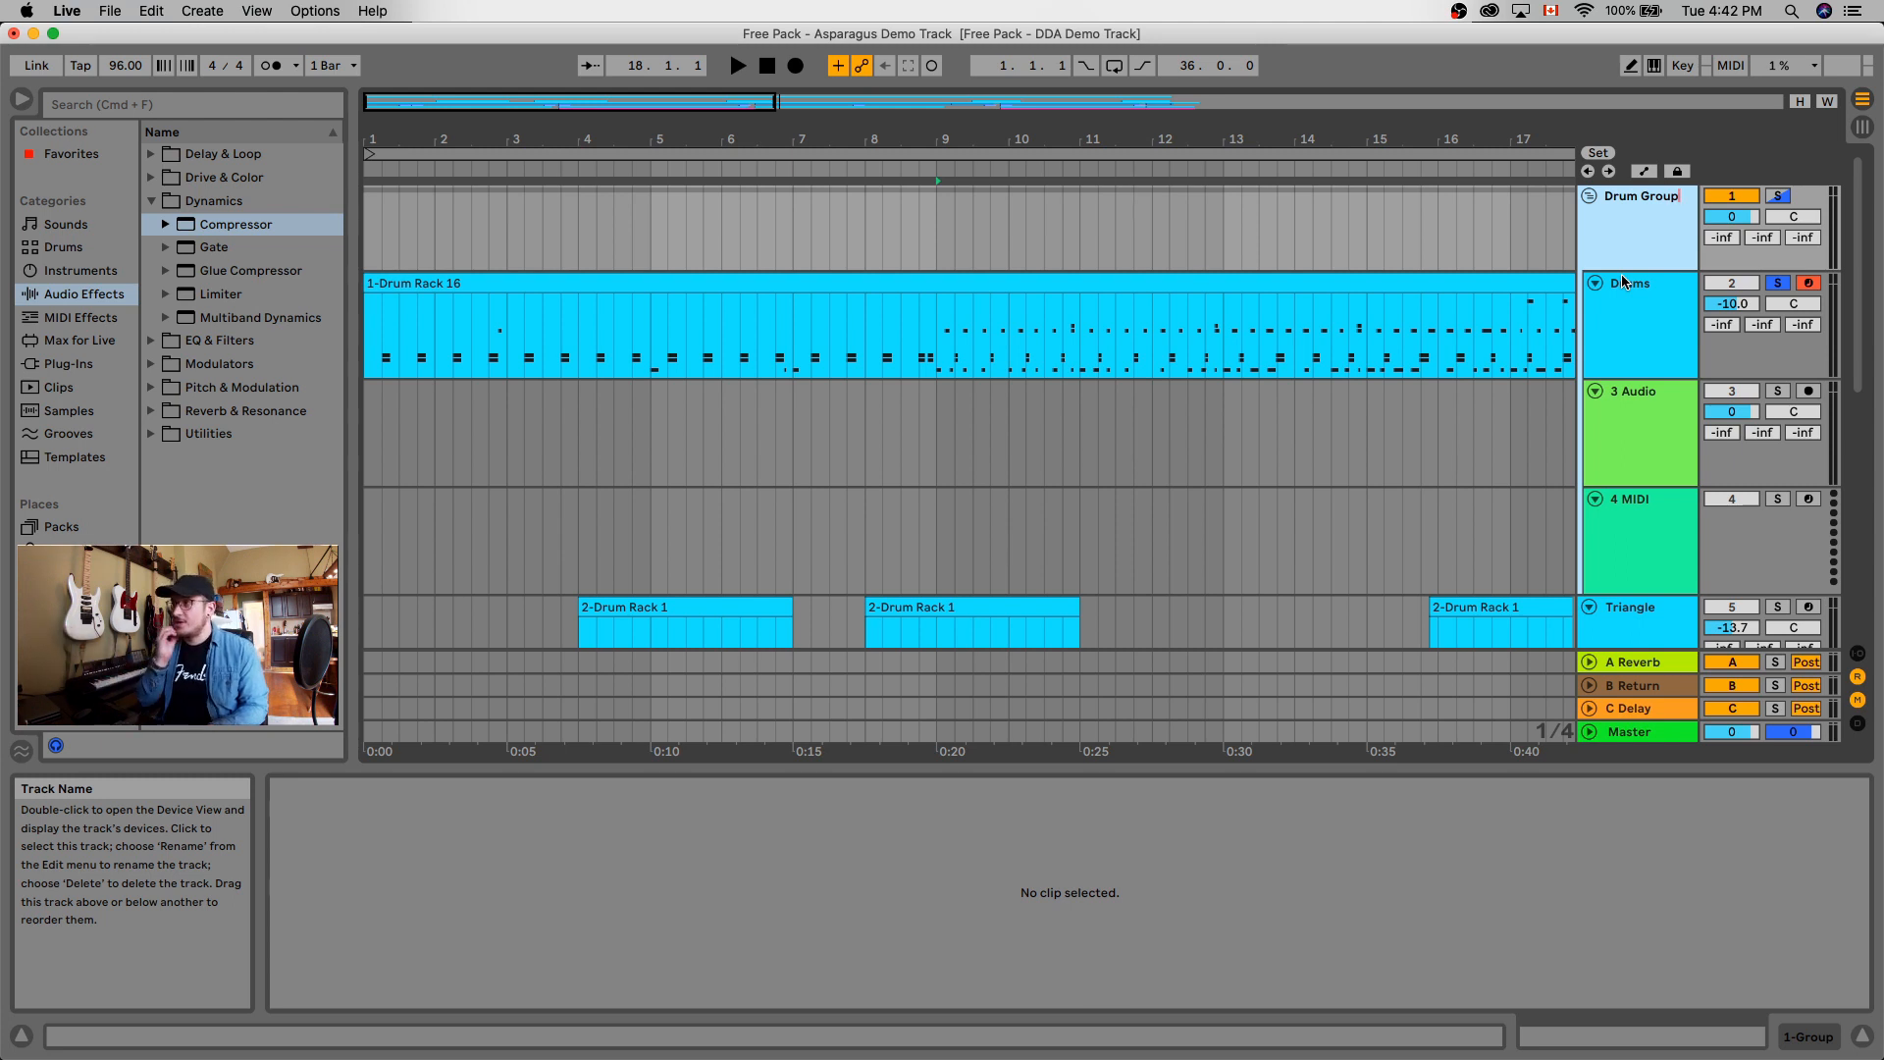
Rename the three tracks inside Drum Group, in order, as Drum 1, Drum 2 and Drum 3.
key(Tab)
key(Tab)
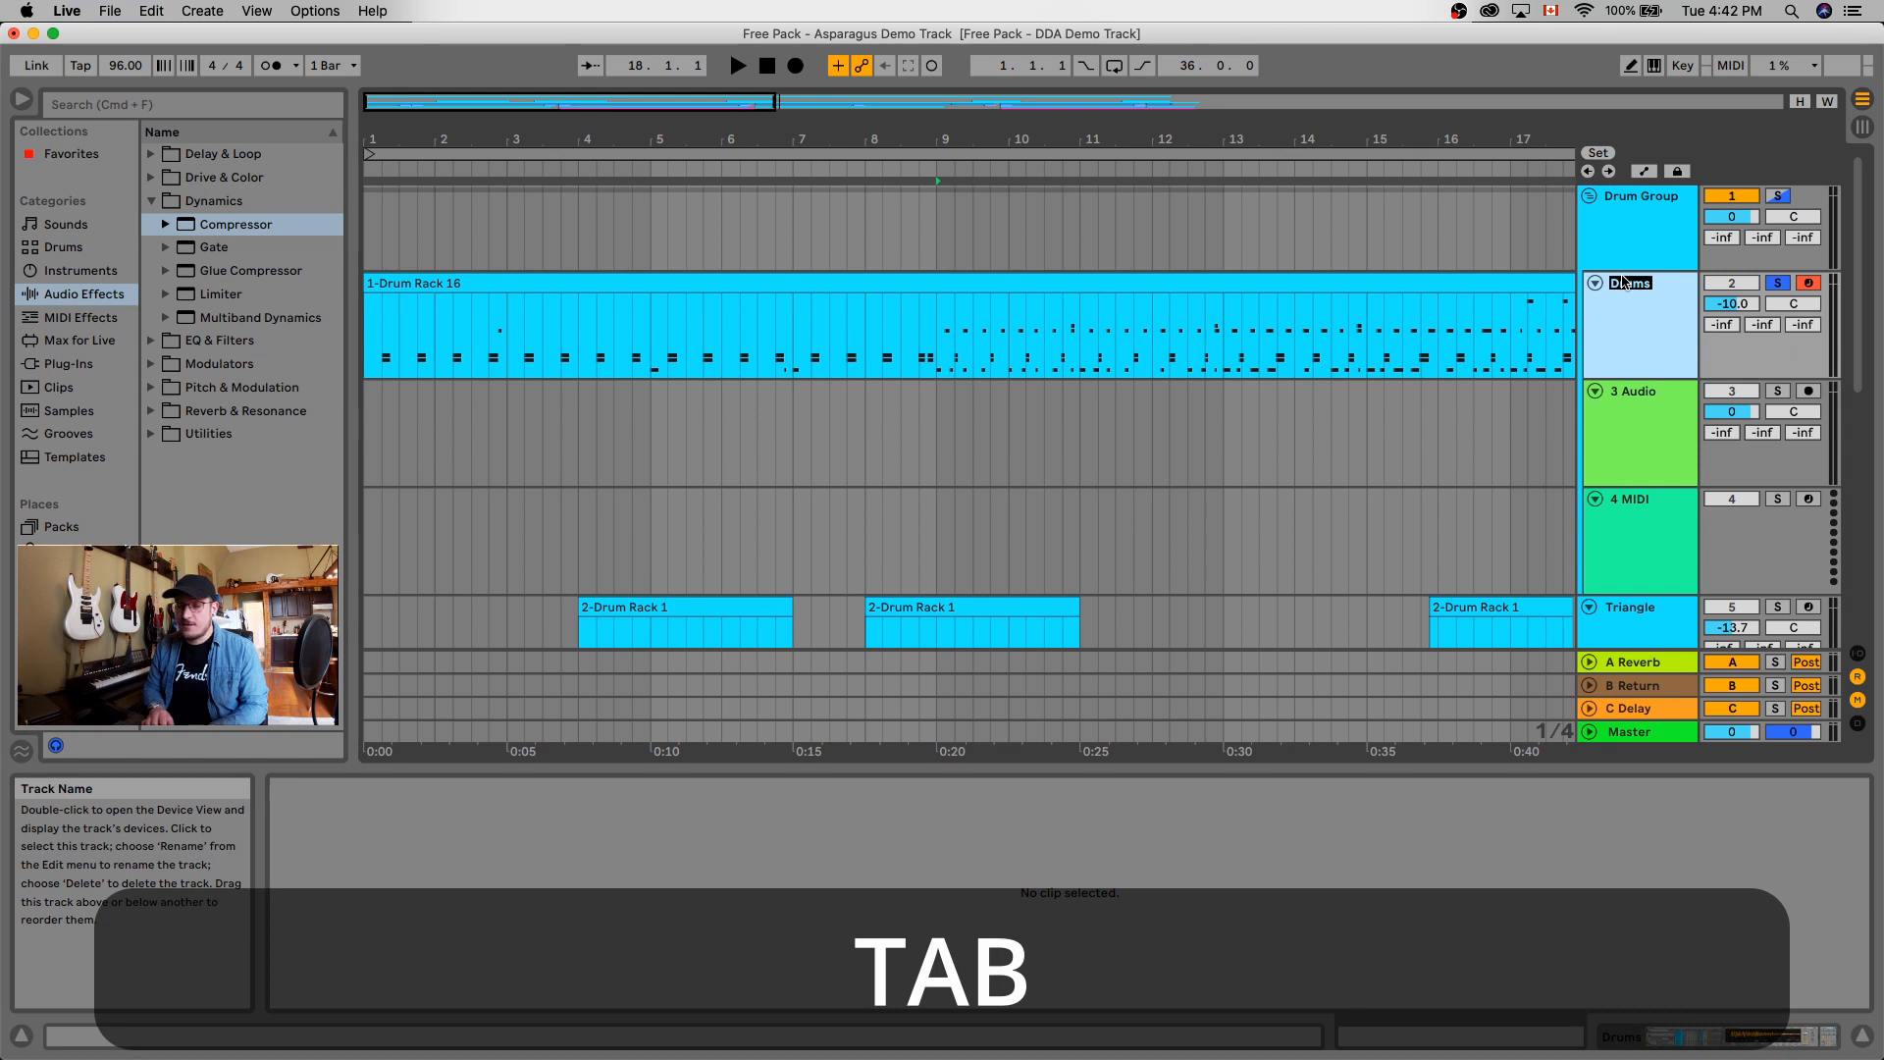
text(Drum)
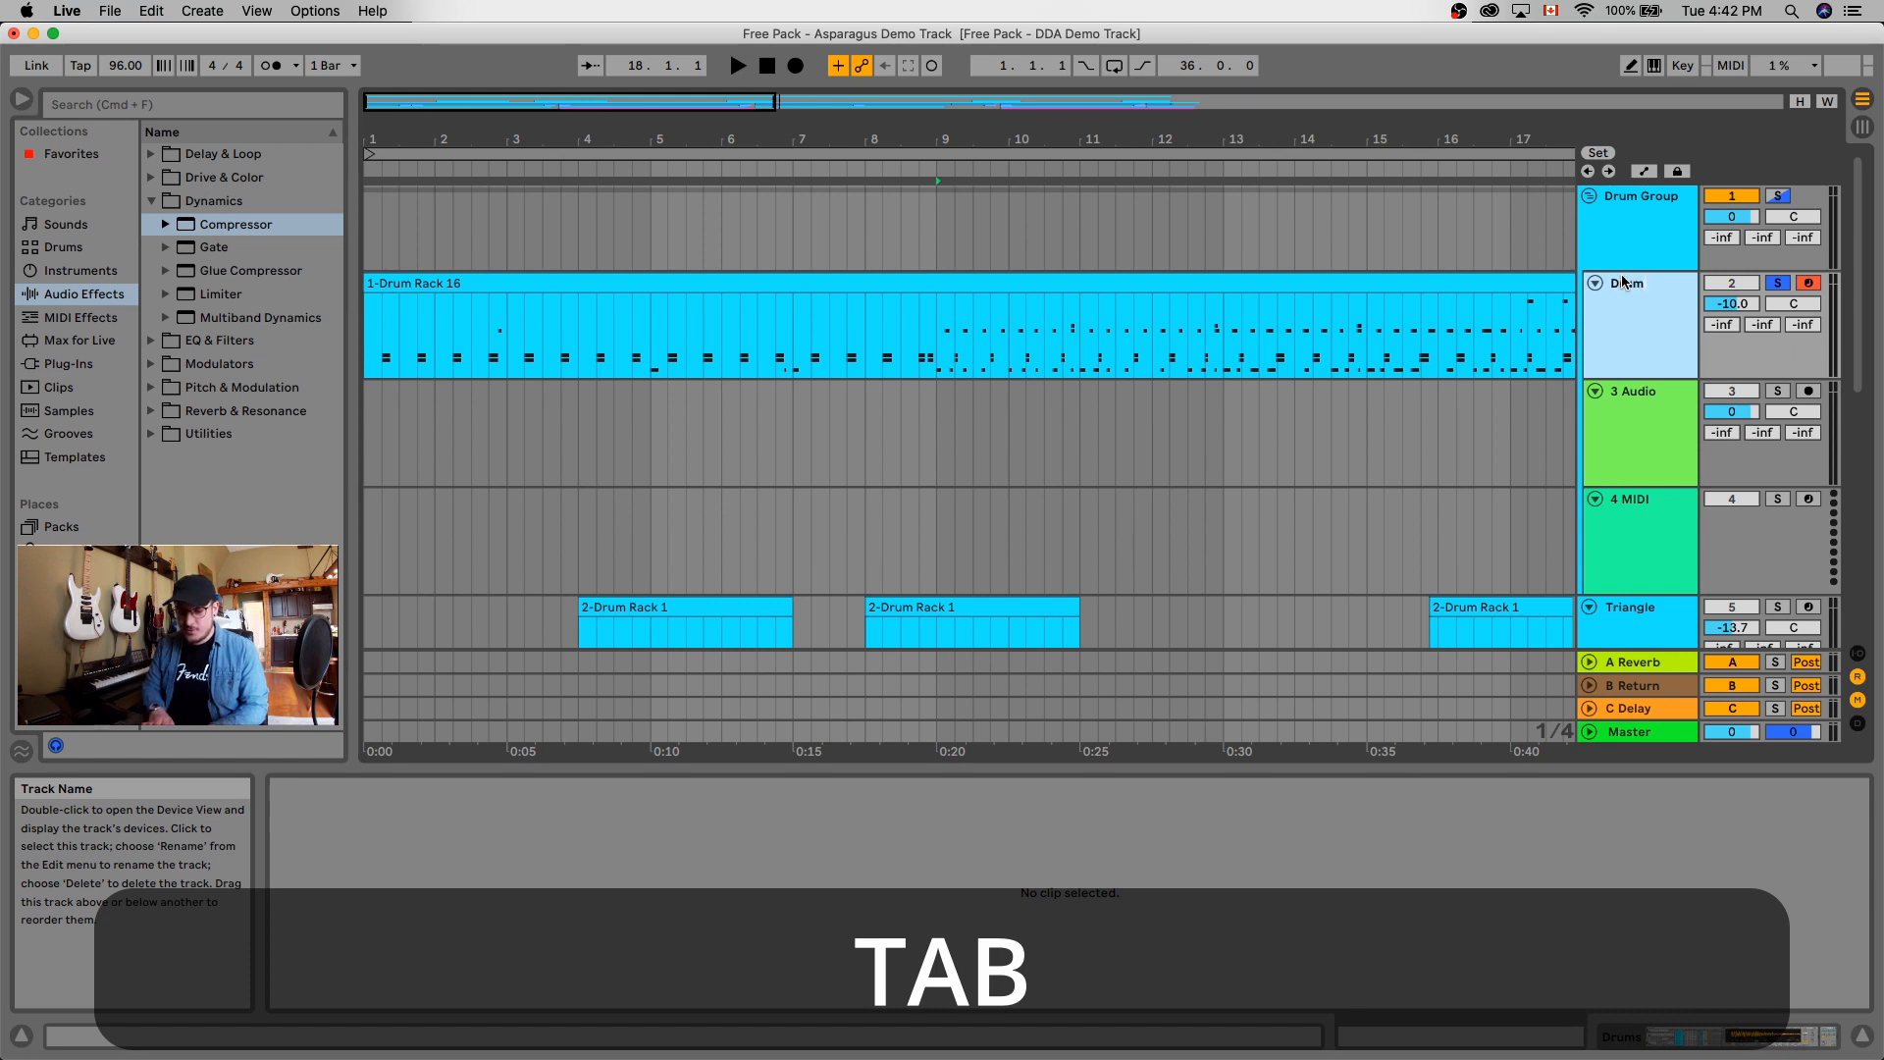
text( 1)
key(Tab)
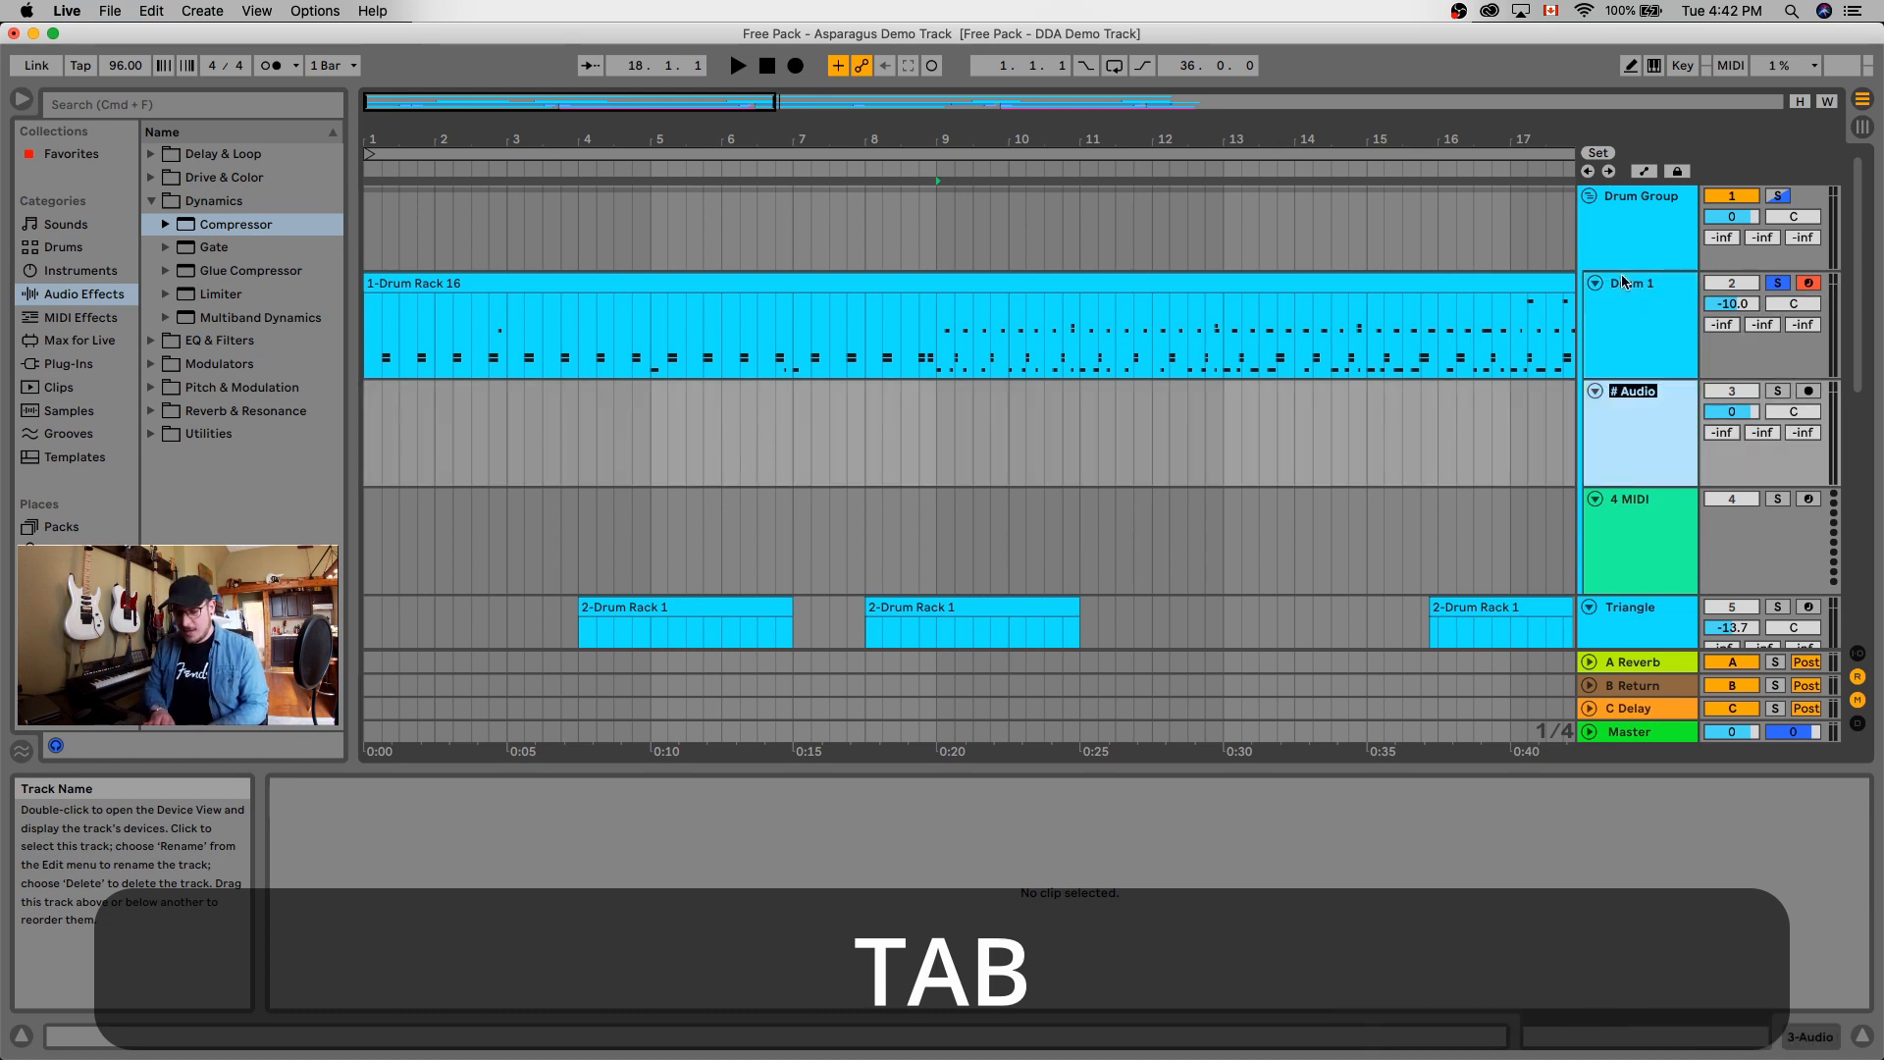
text(Drum 2)
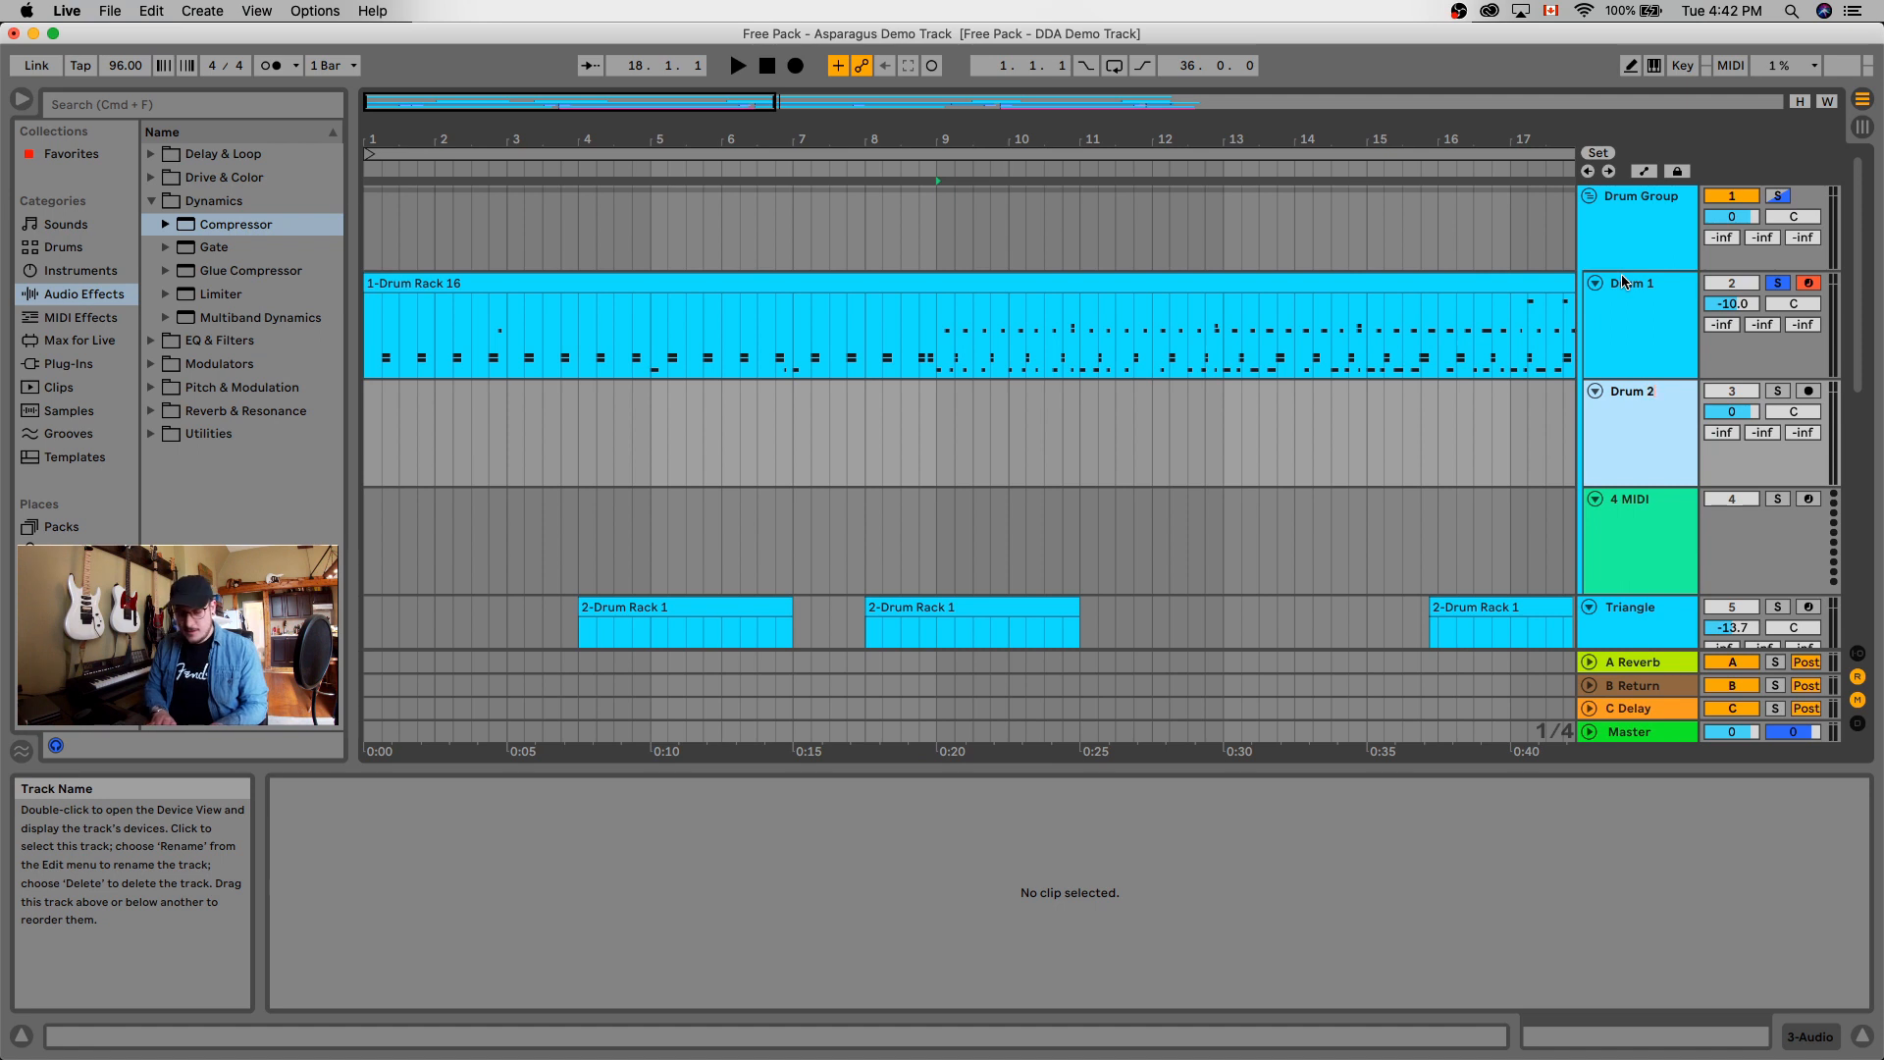
key(Tab)
text(um 3)
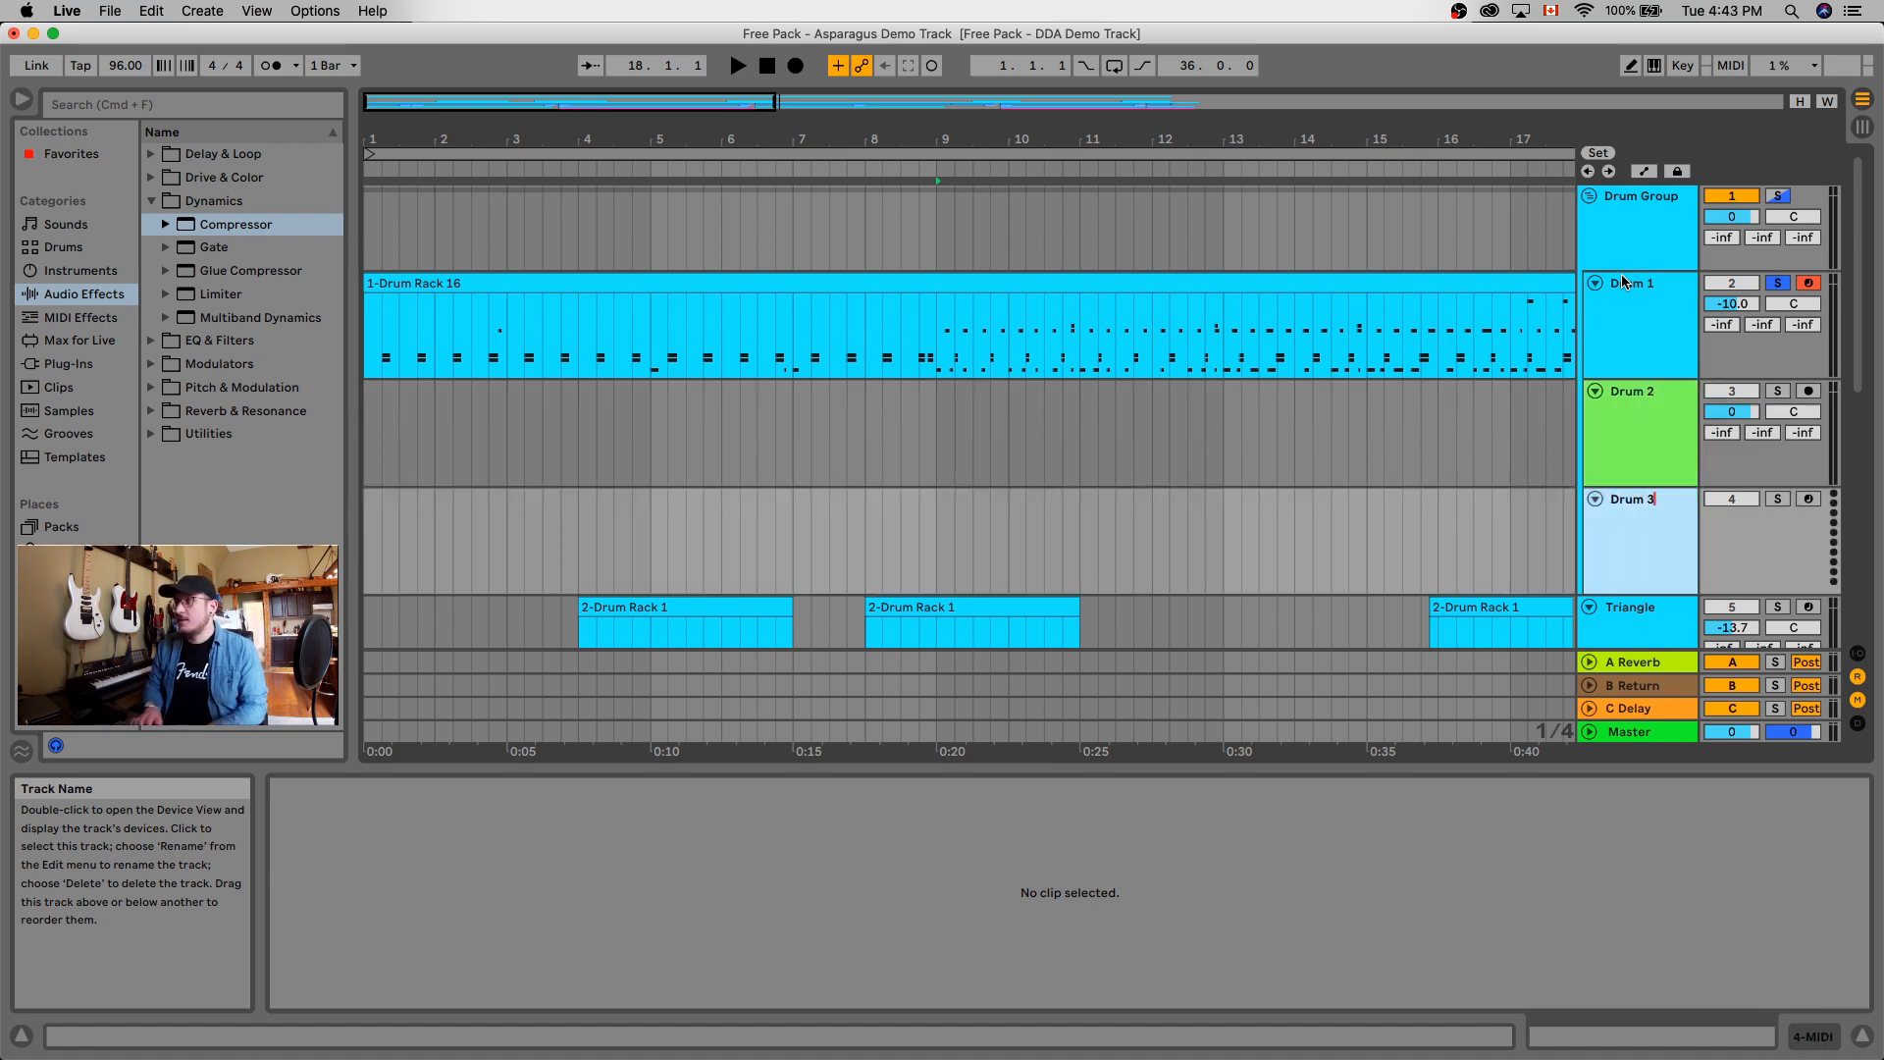
key(Return)
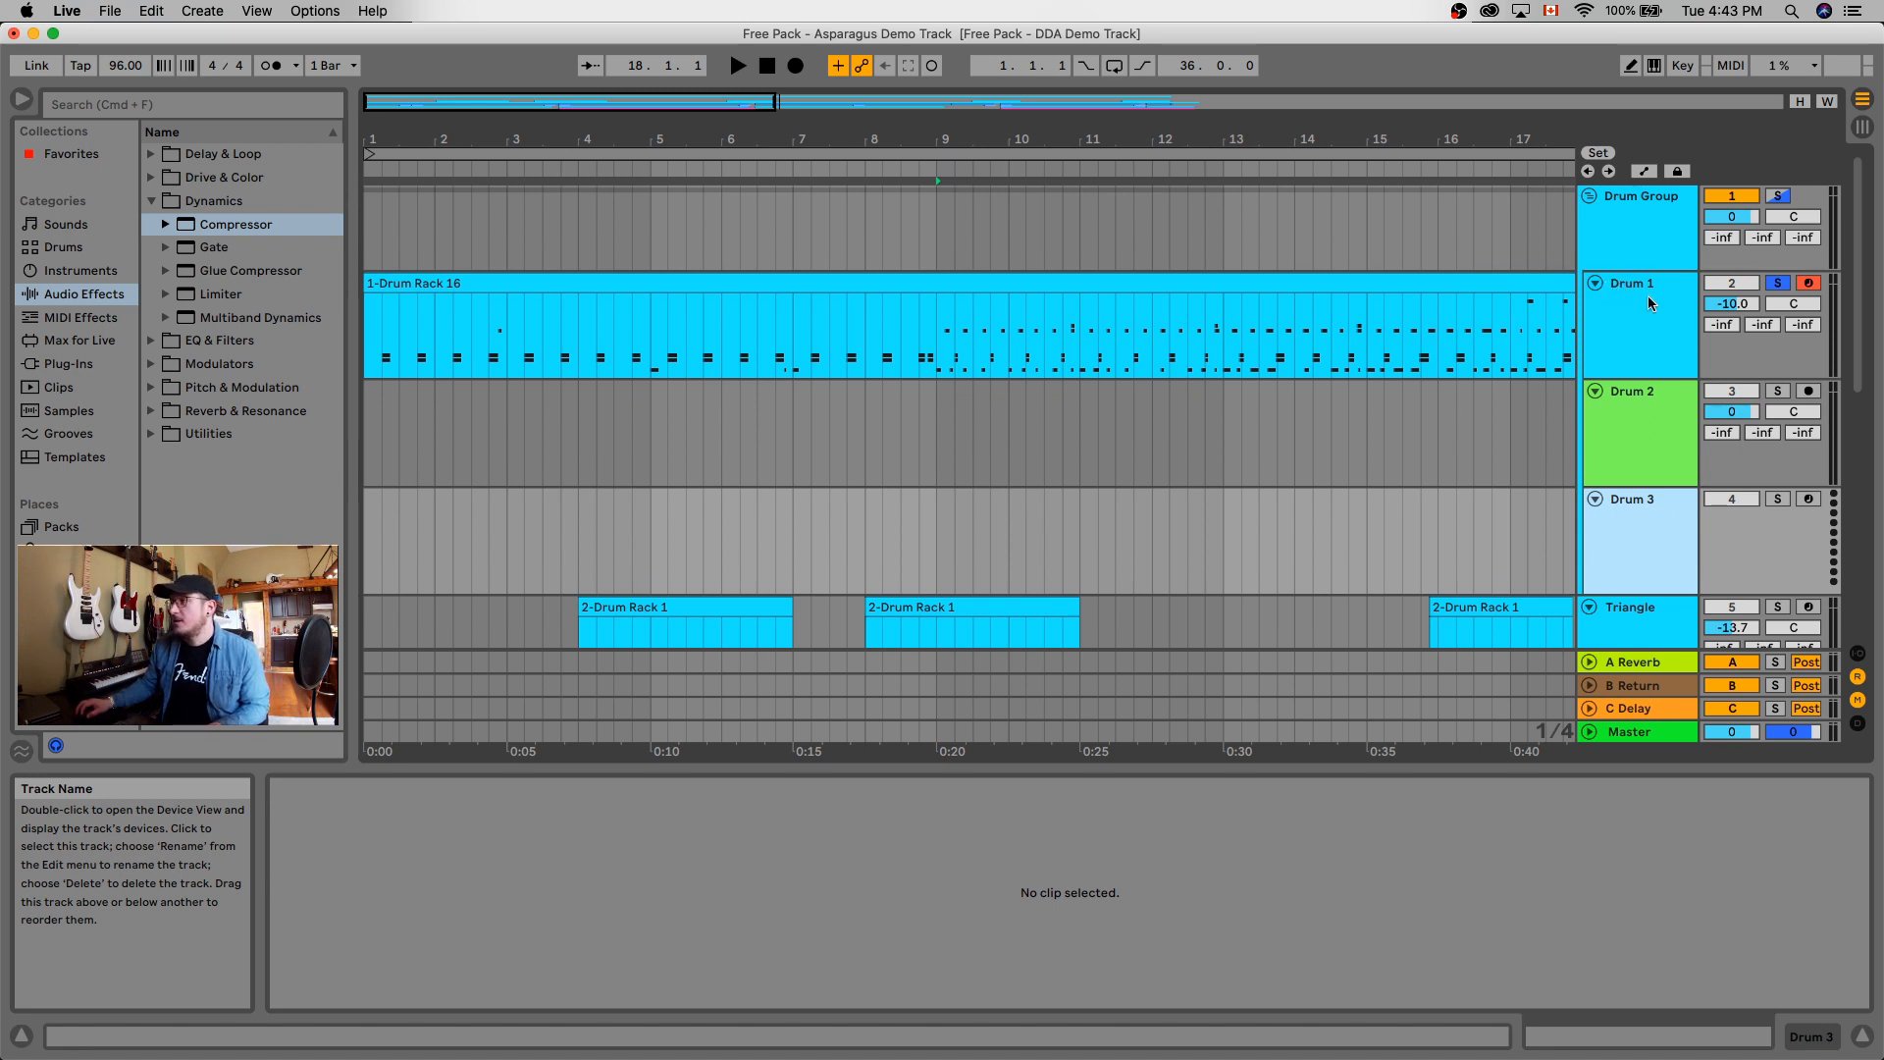
Solo Drum 3 and Drum 1 one at a time, and add Drum 2 and Drum 3 so all three are soloed together.
click(1690, 353)
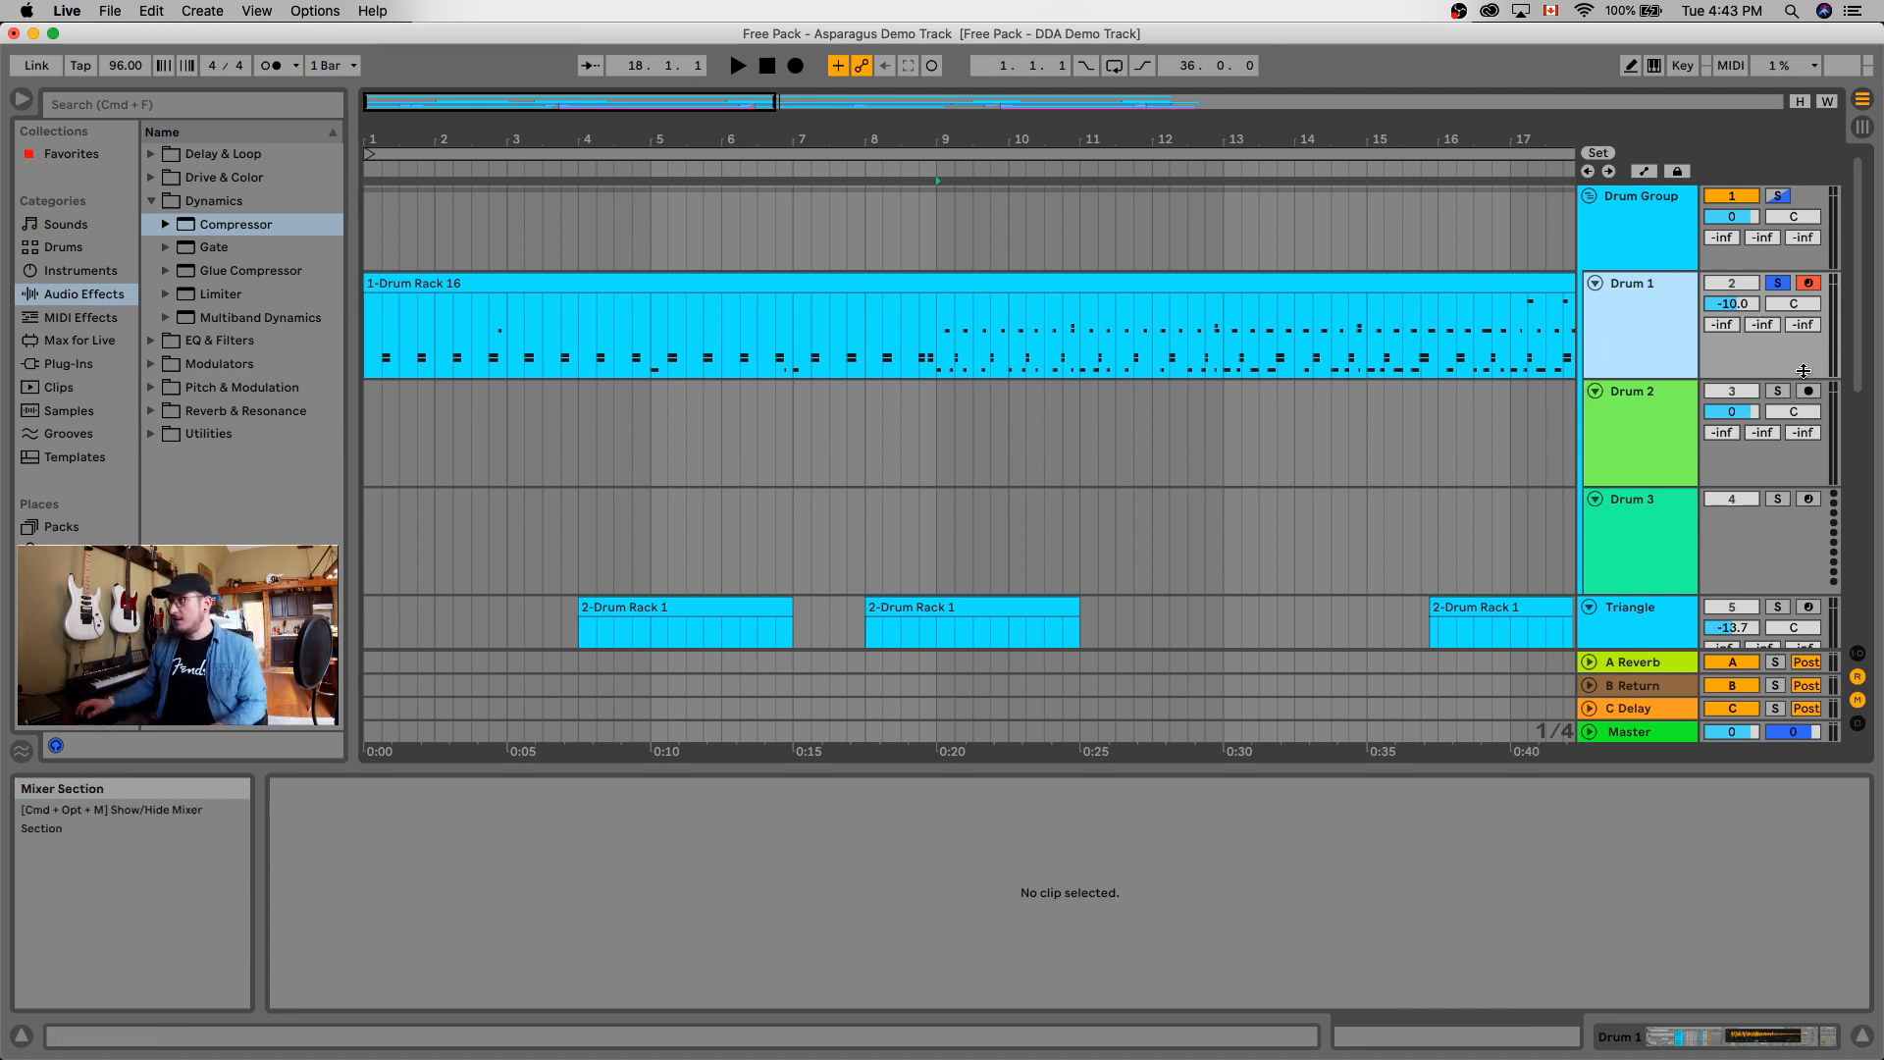
click(1777, 498)
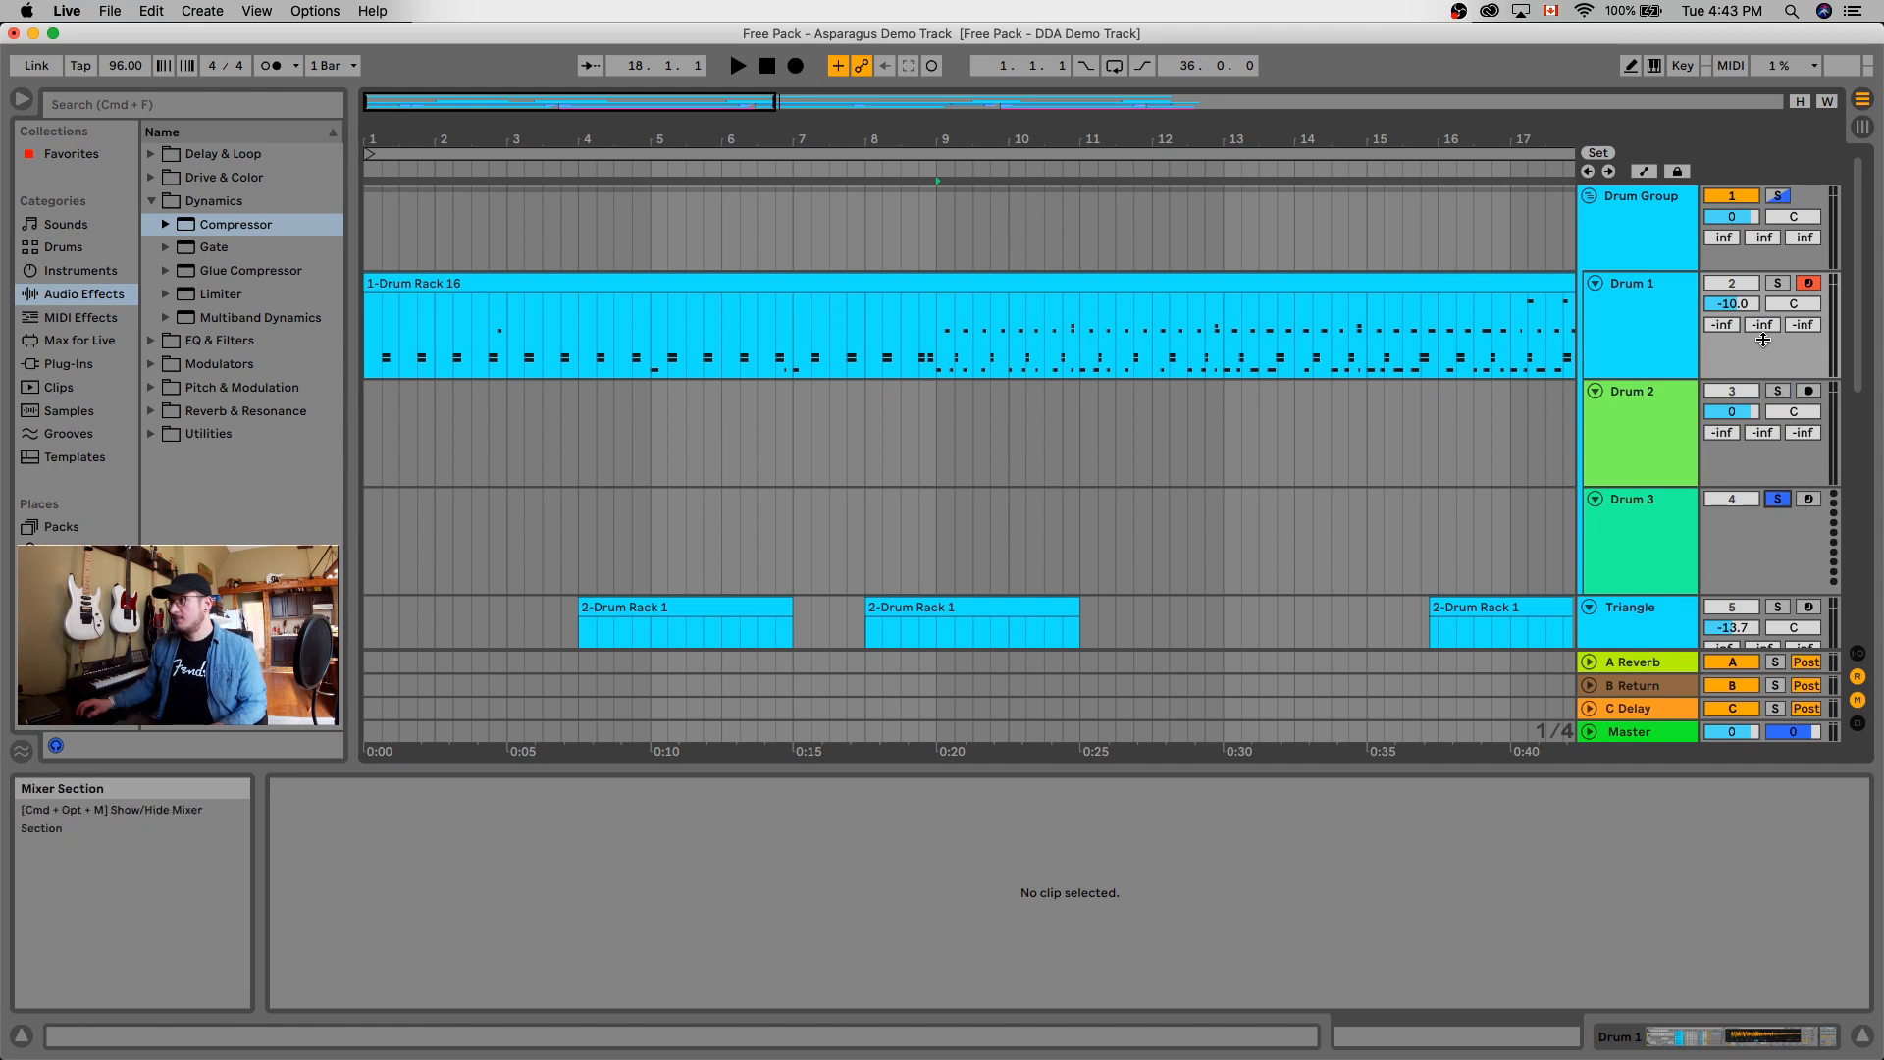
click(1779, 285)
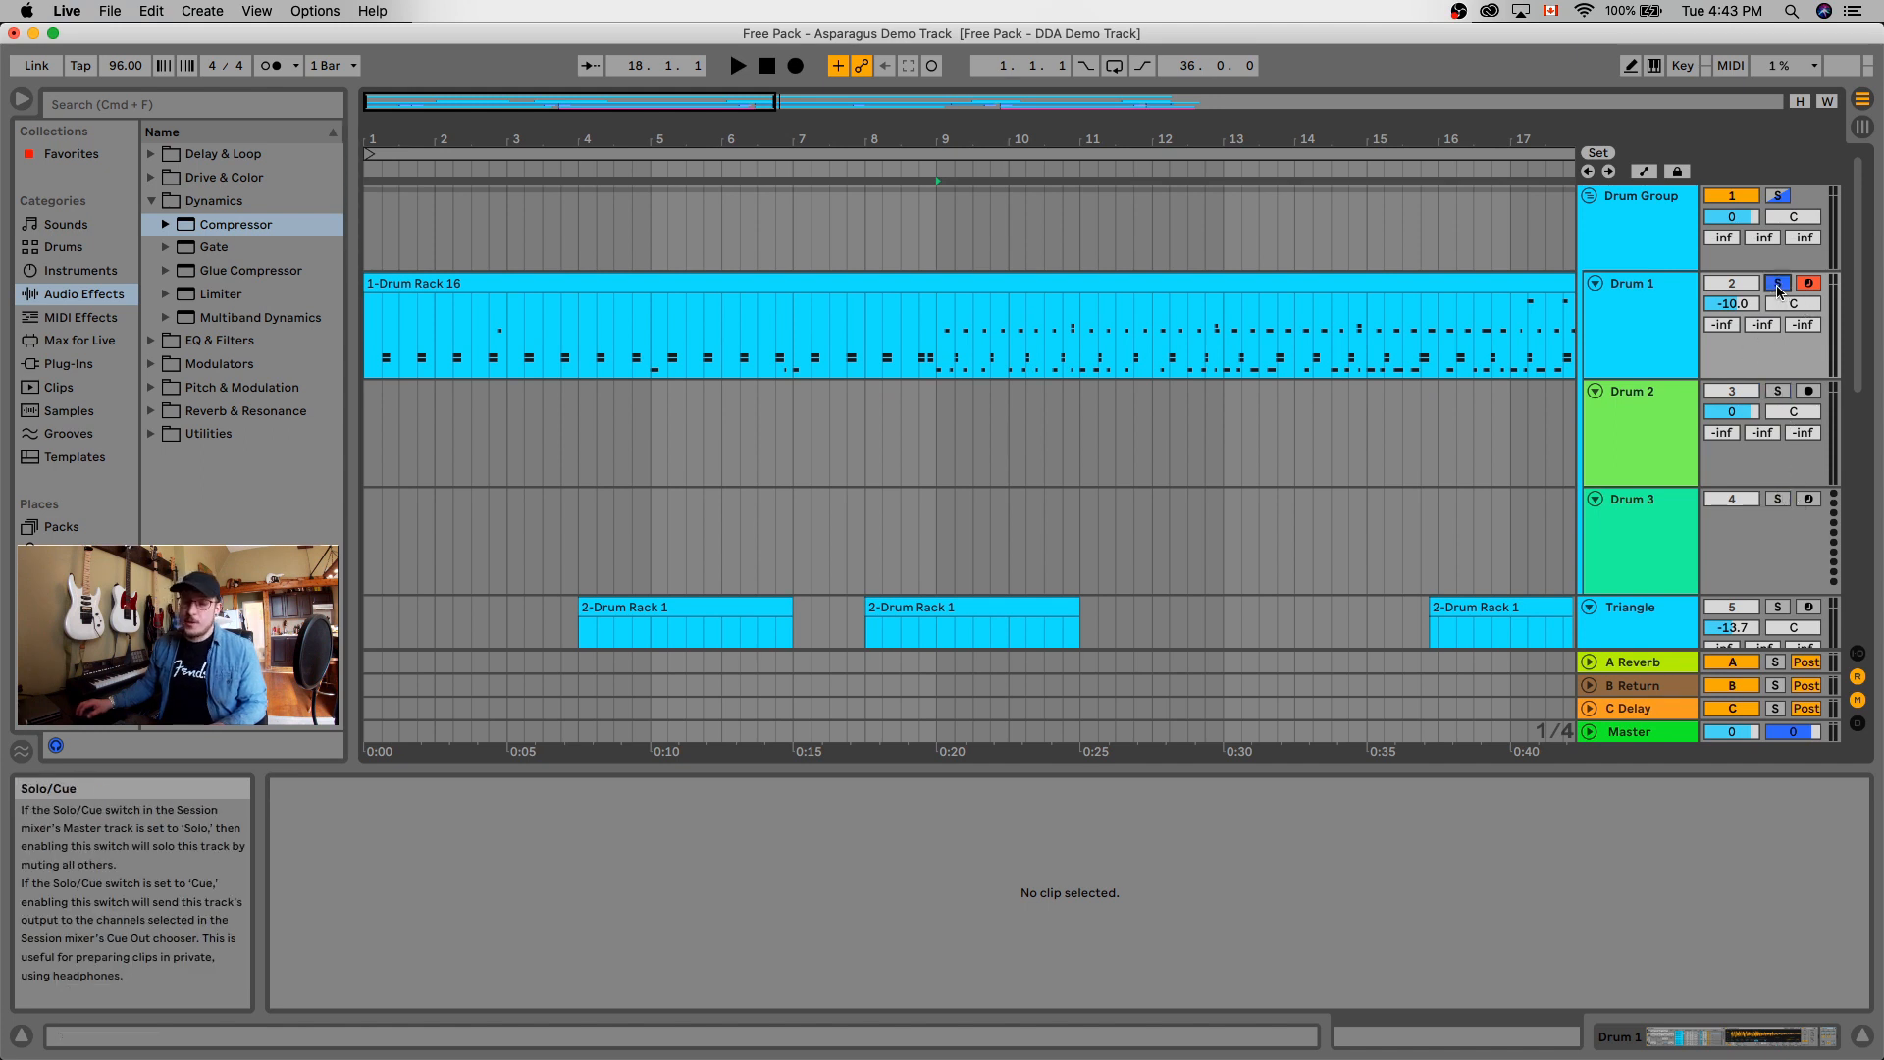
super+click(1776, 391)
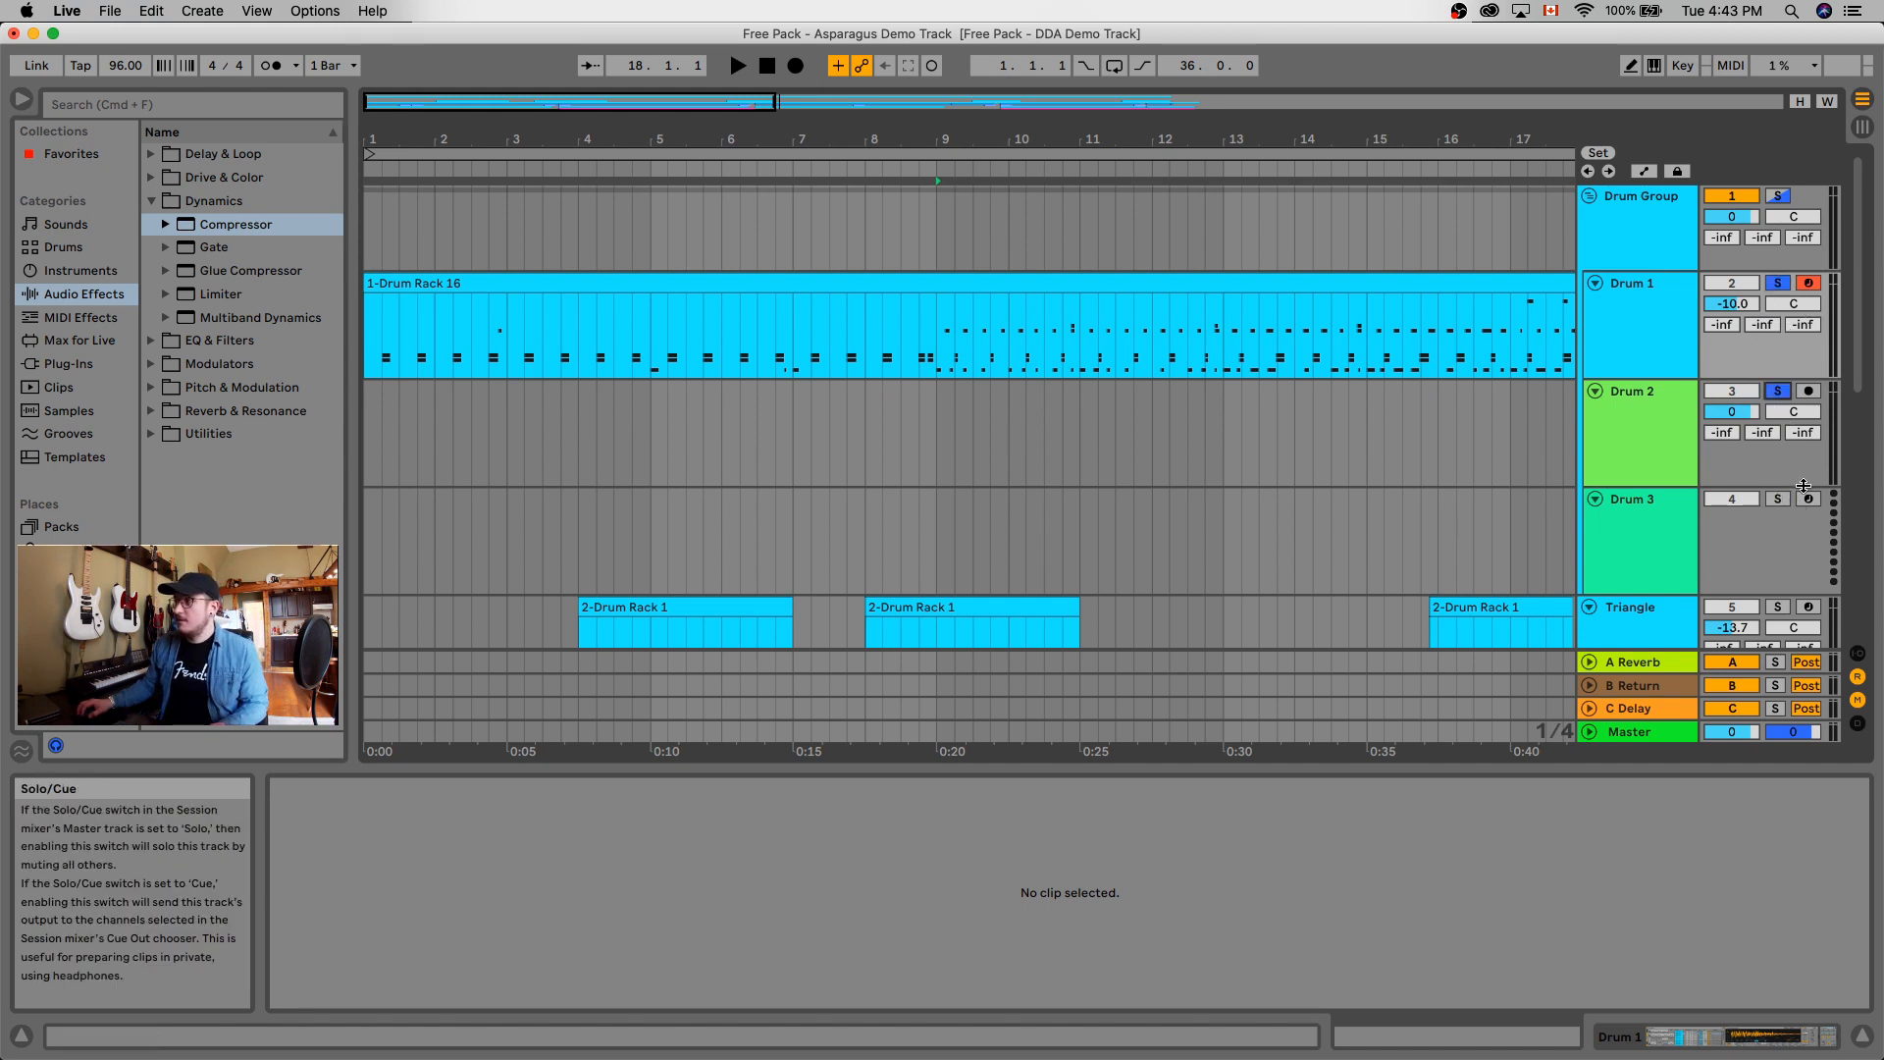
super+click(1778, 498)
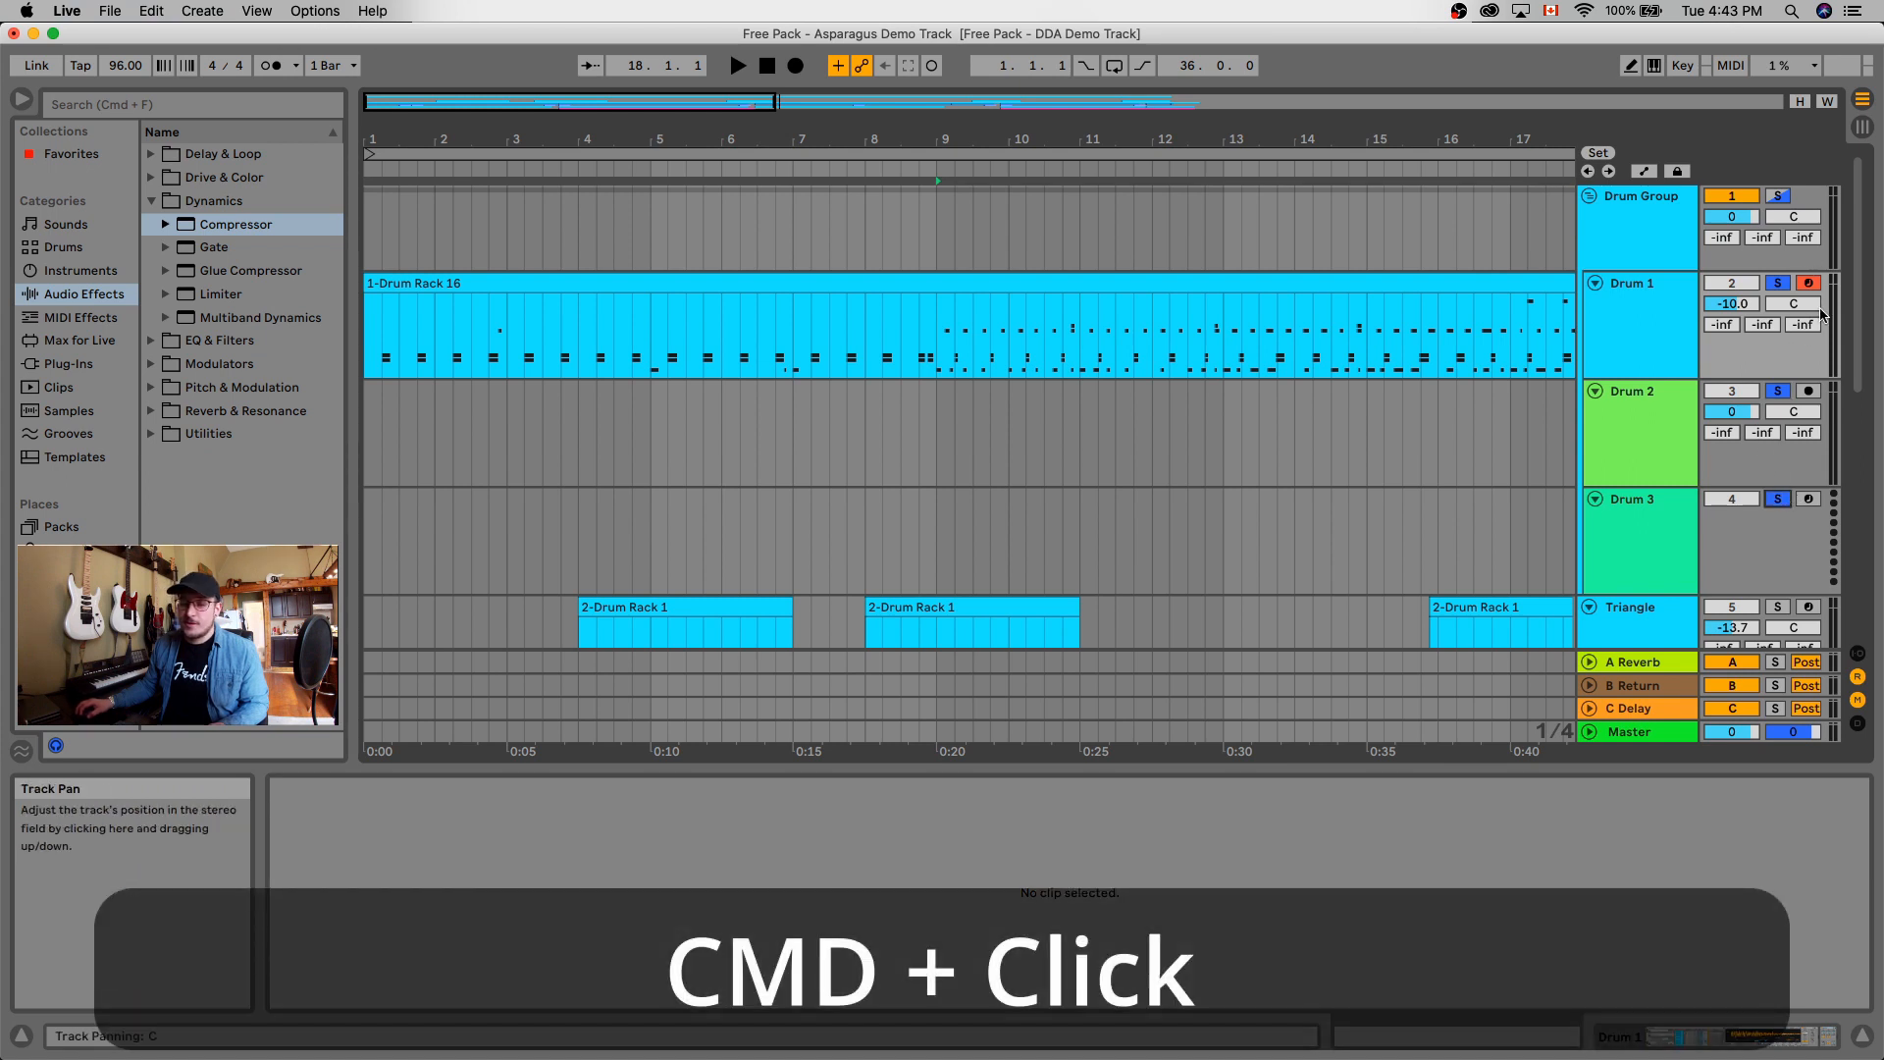
Arm the Drum tracks for recording one at a time, and finish with Drum 1, Drum 2 and Drum 3 all armed together.
click(1808, 391)
click(1808, 499)
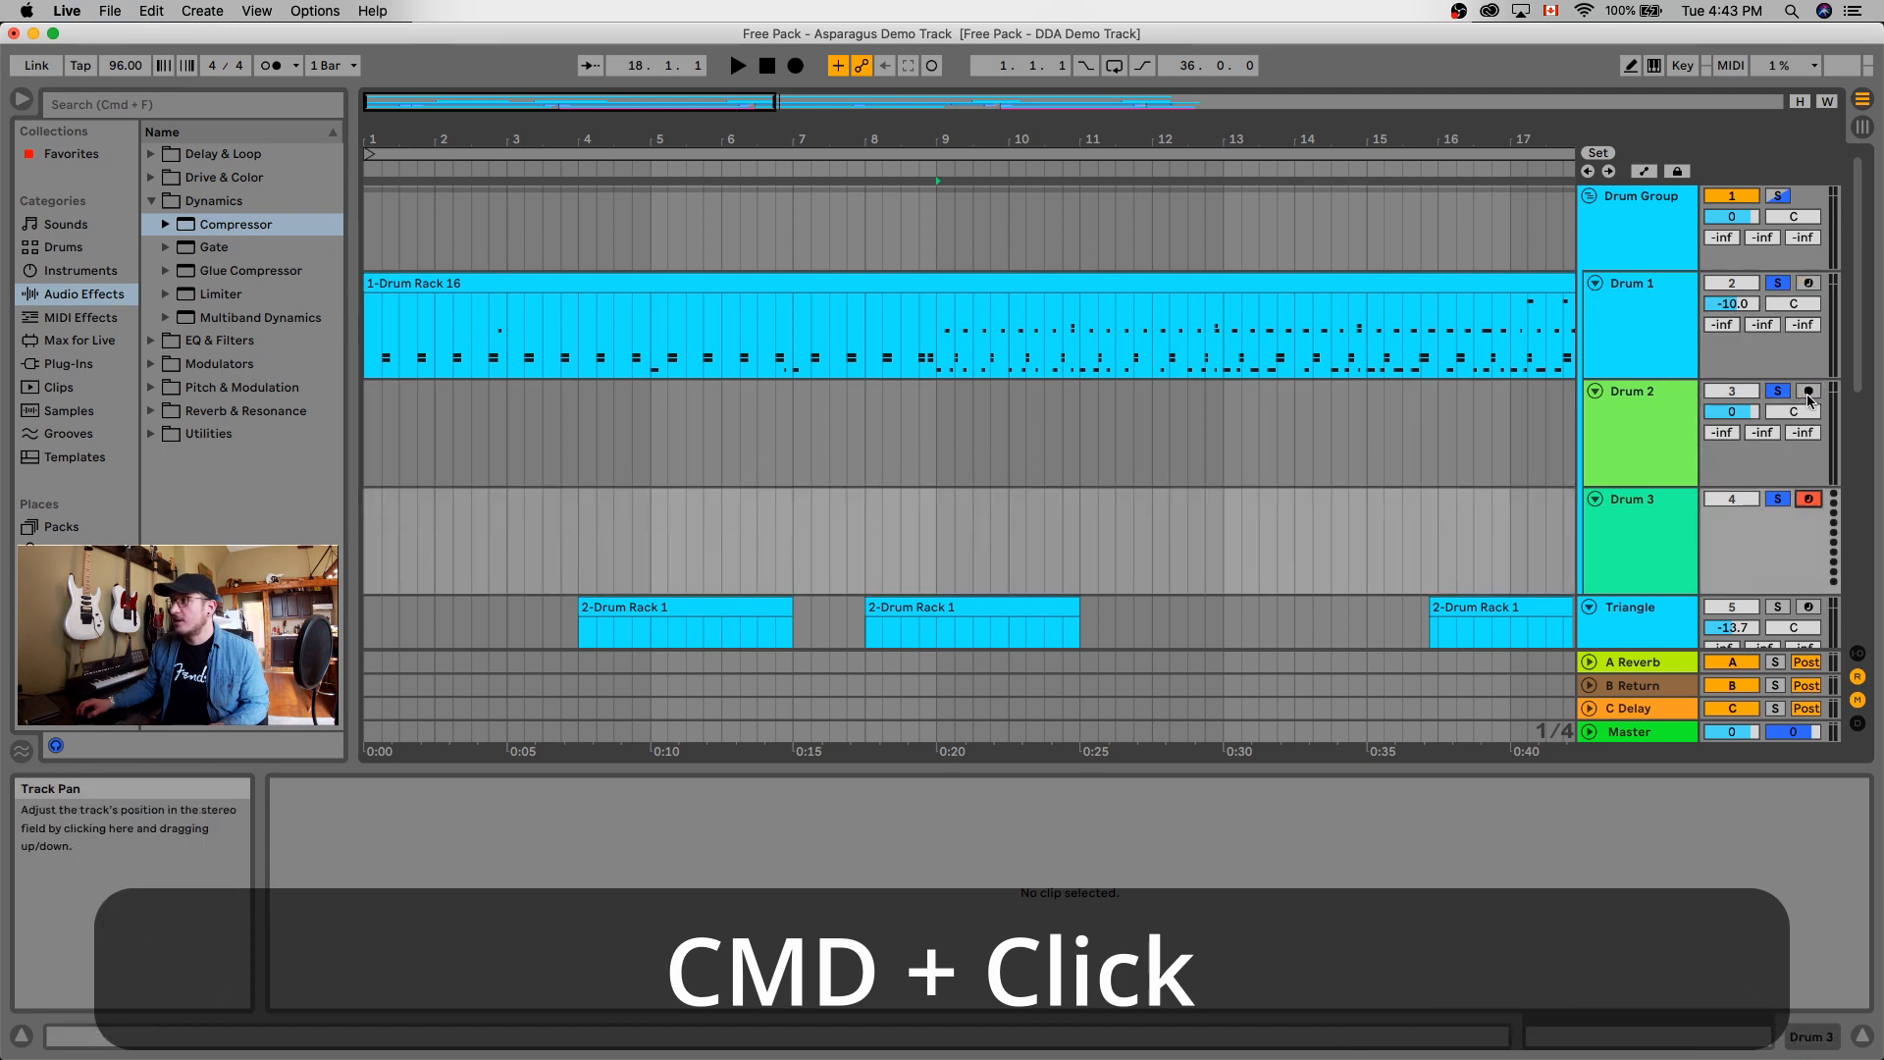
click(1808, 393)
click(1808, 283)
click(1809, 392)
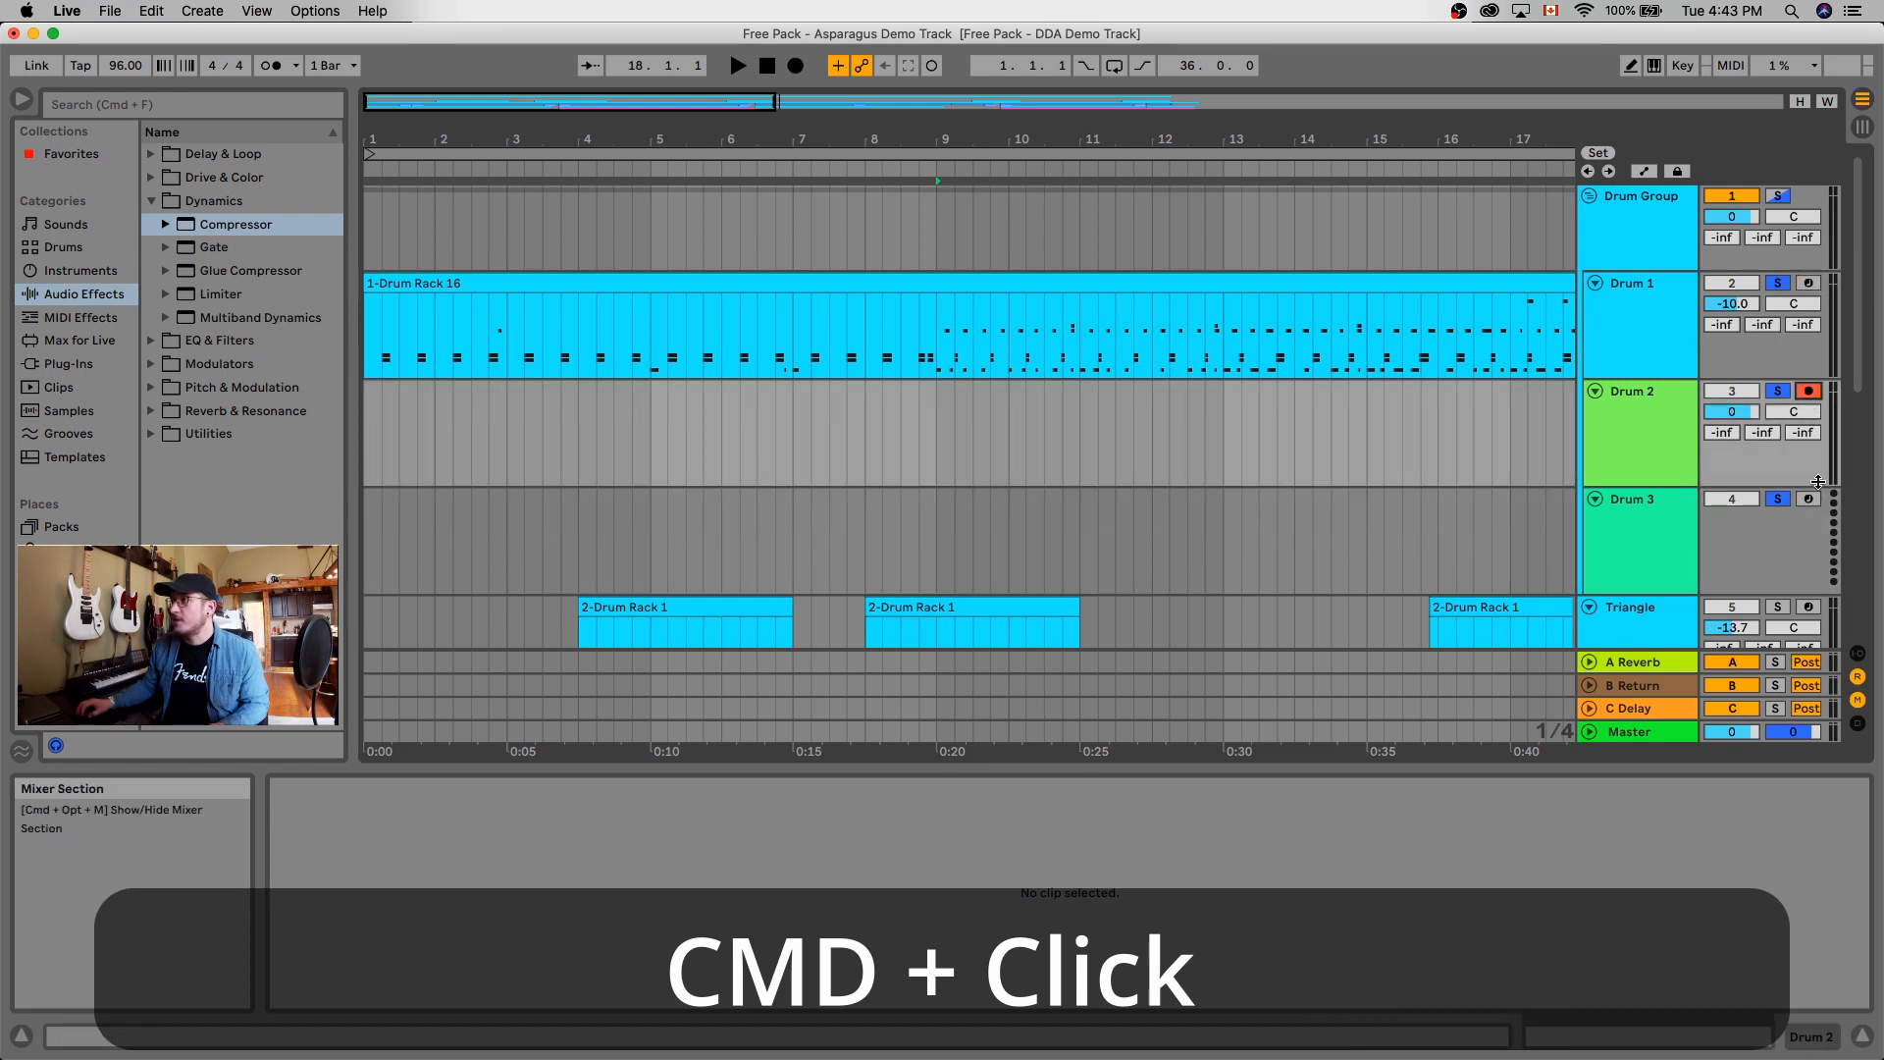
click(1810, 500)
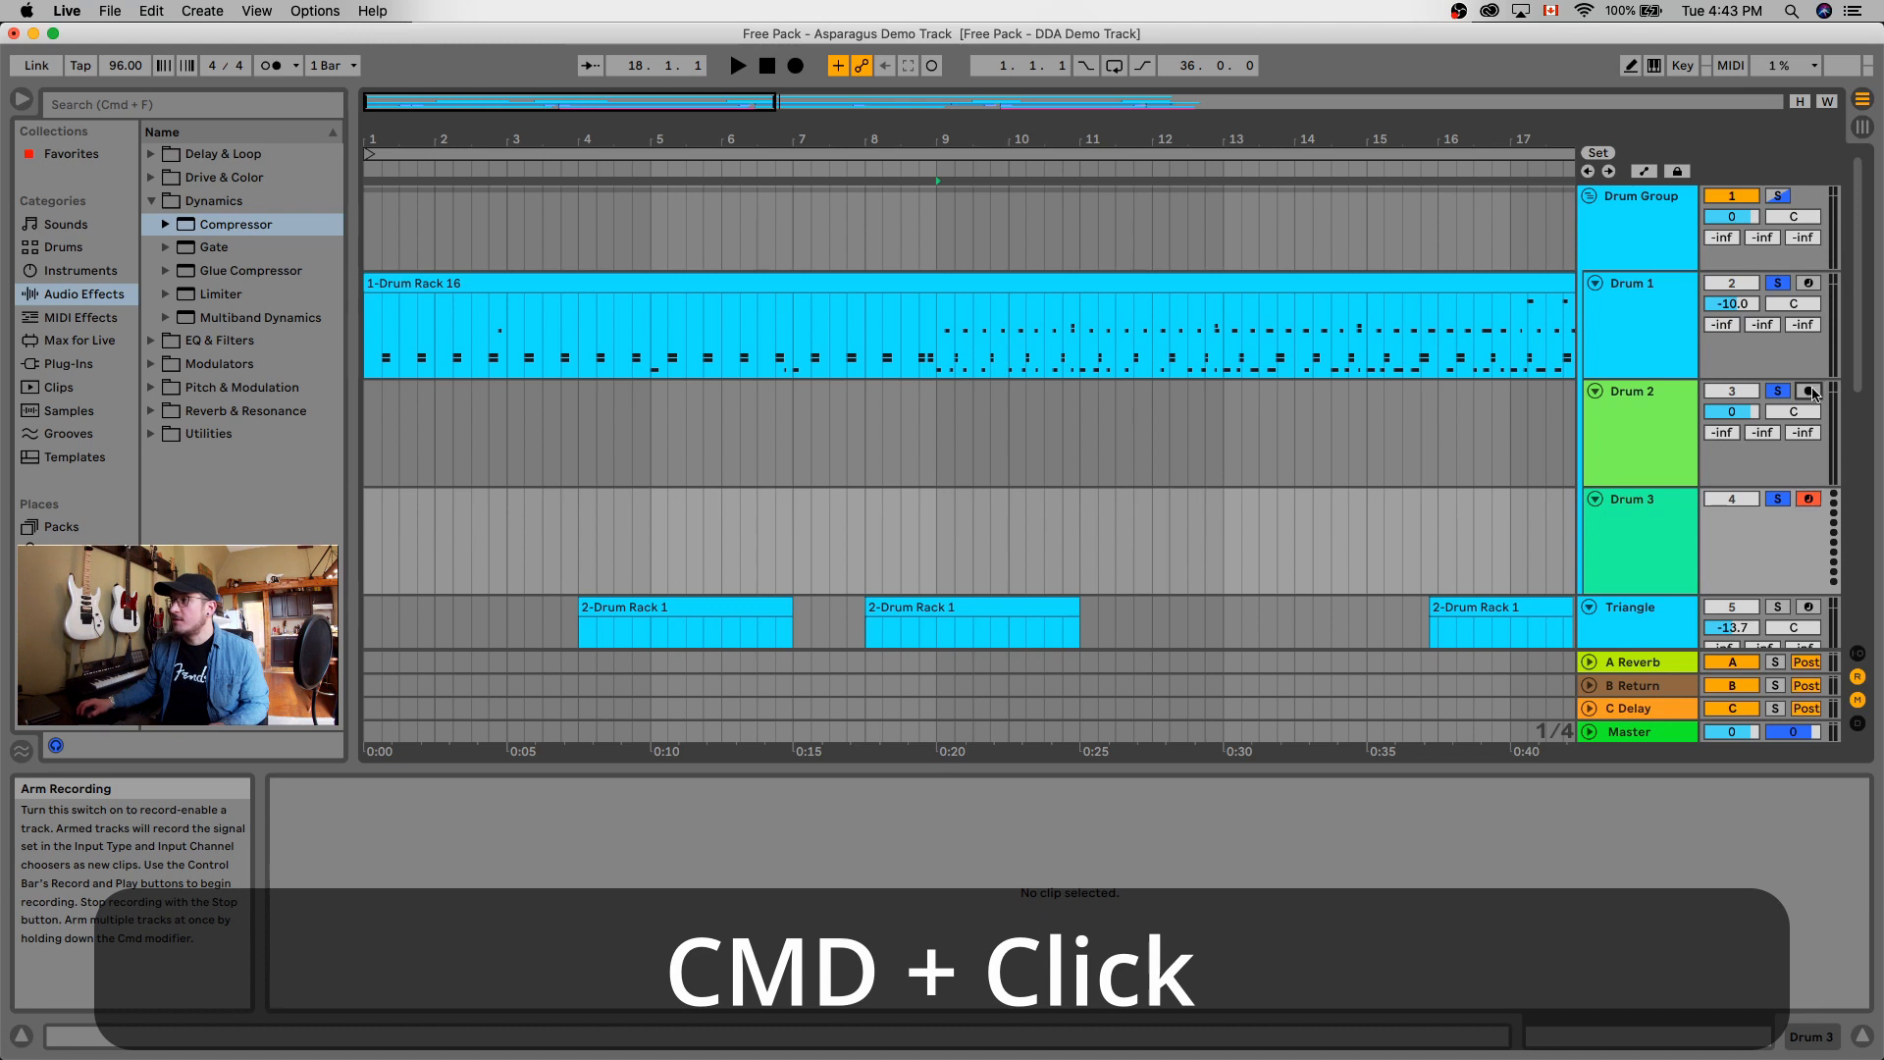
super+click(1808, 391)
super+click(1808, 283)
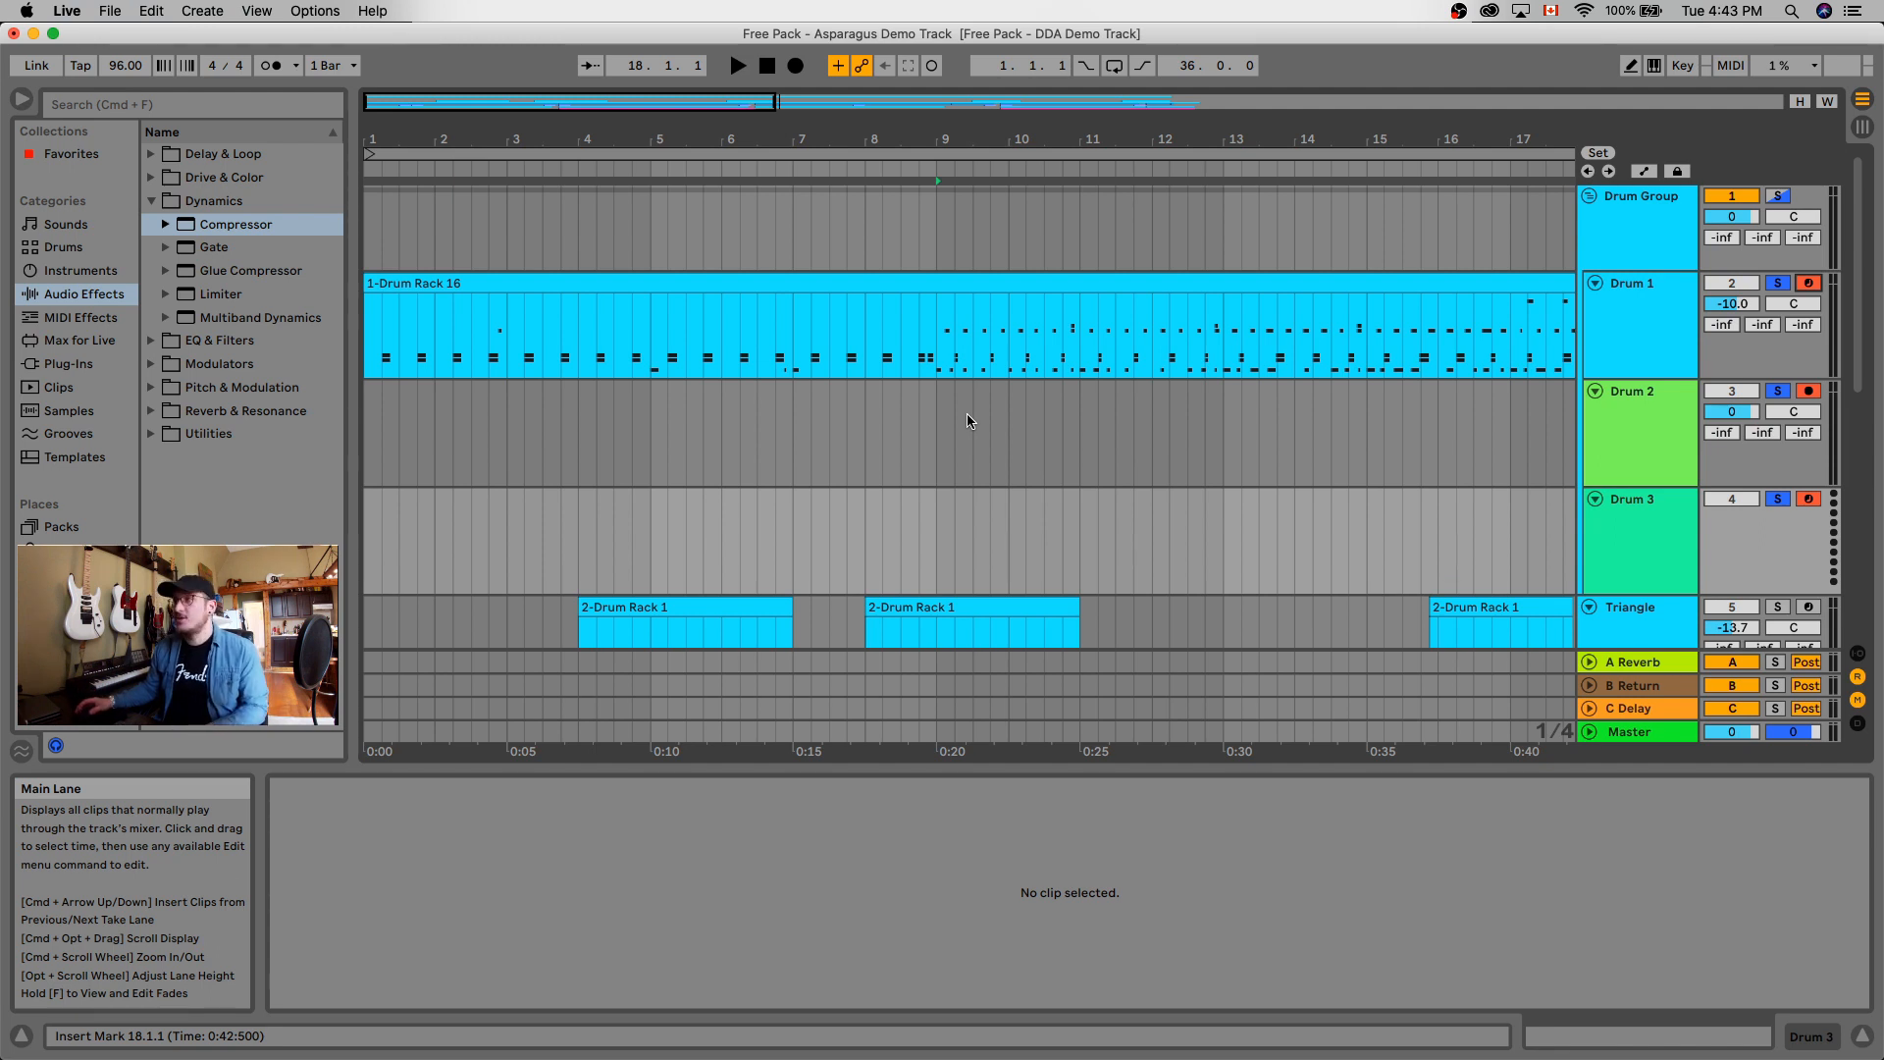
Optimize the Arrangement's track heights and width so that all tracks and the whole song fit the view.
key(h)
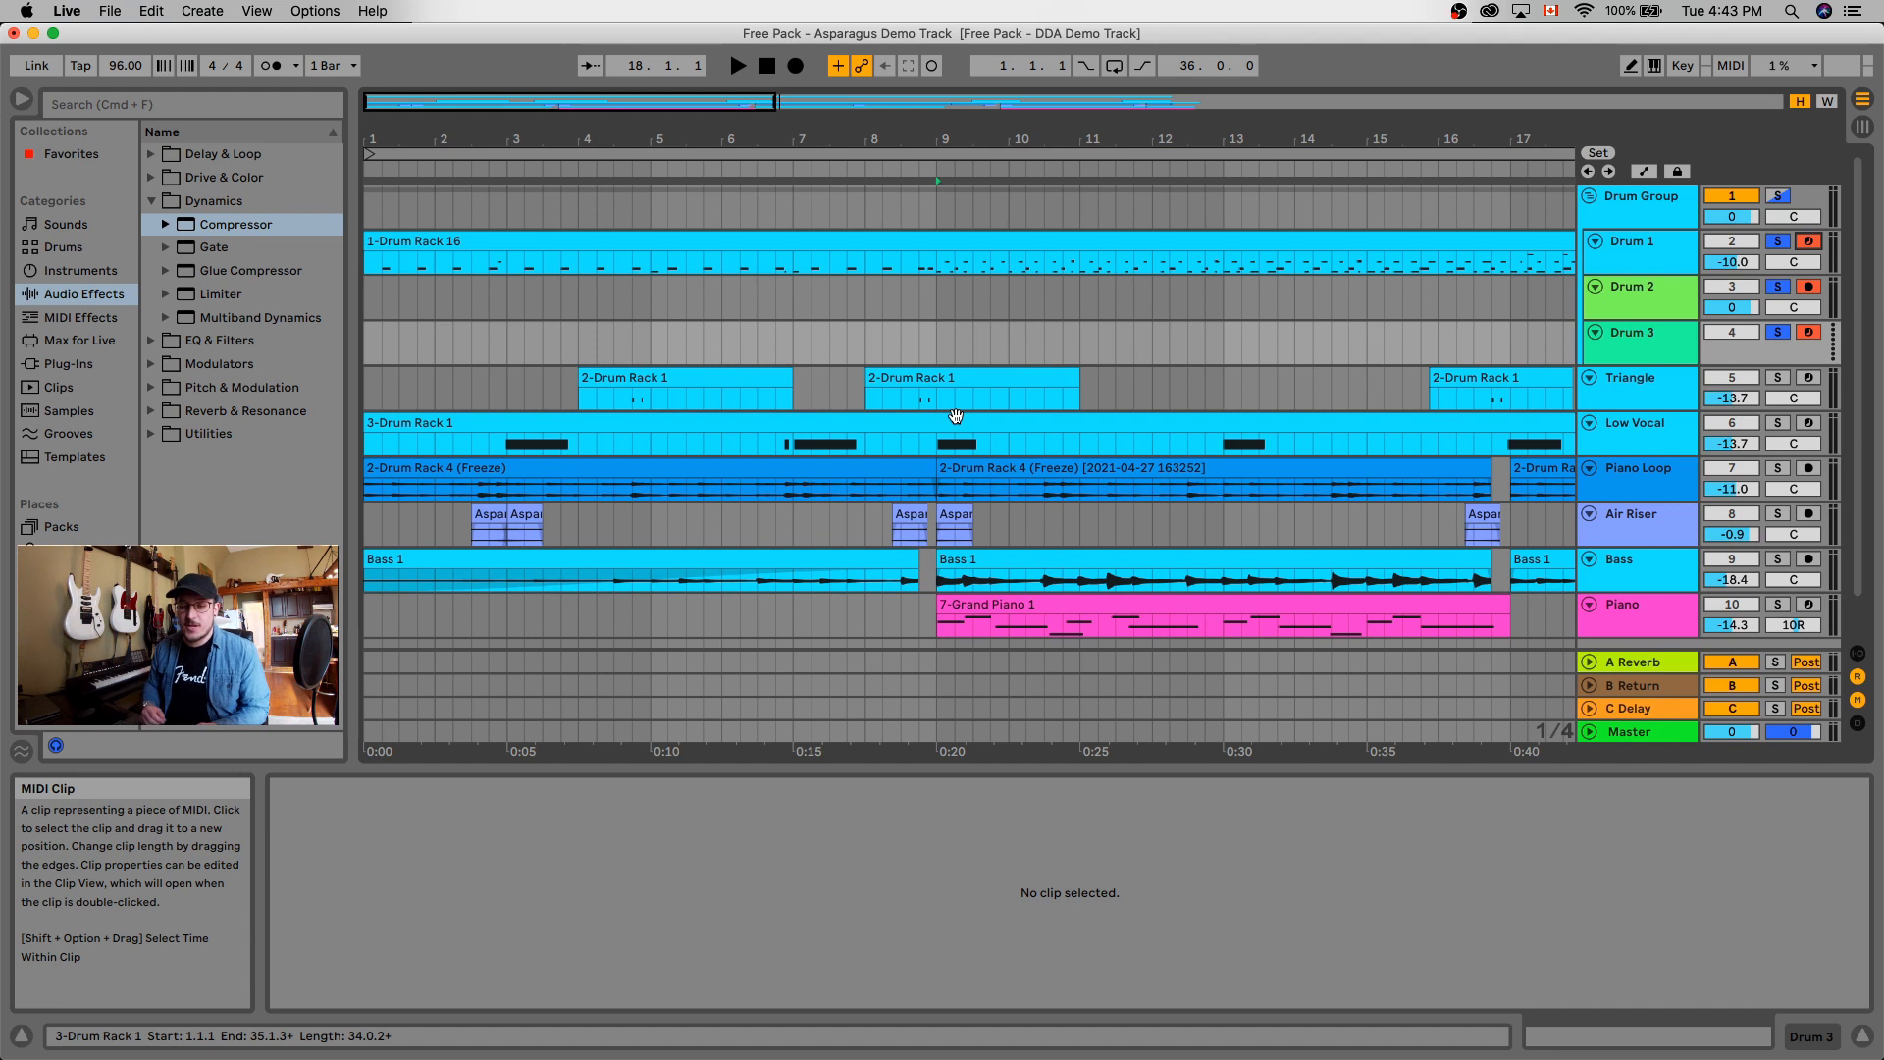
key(w)
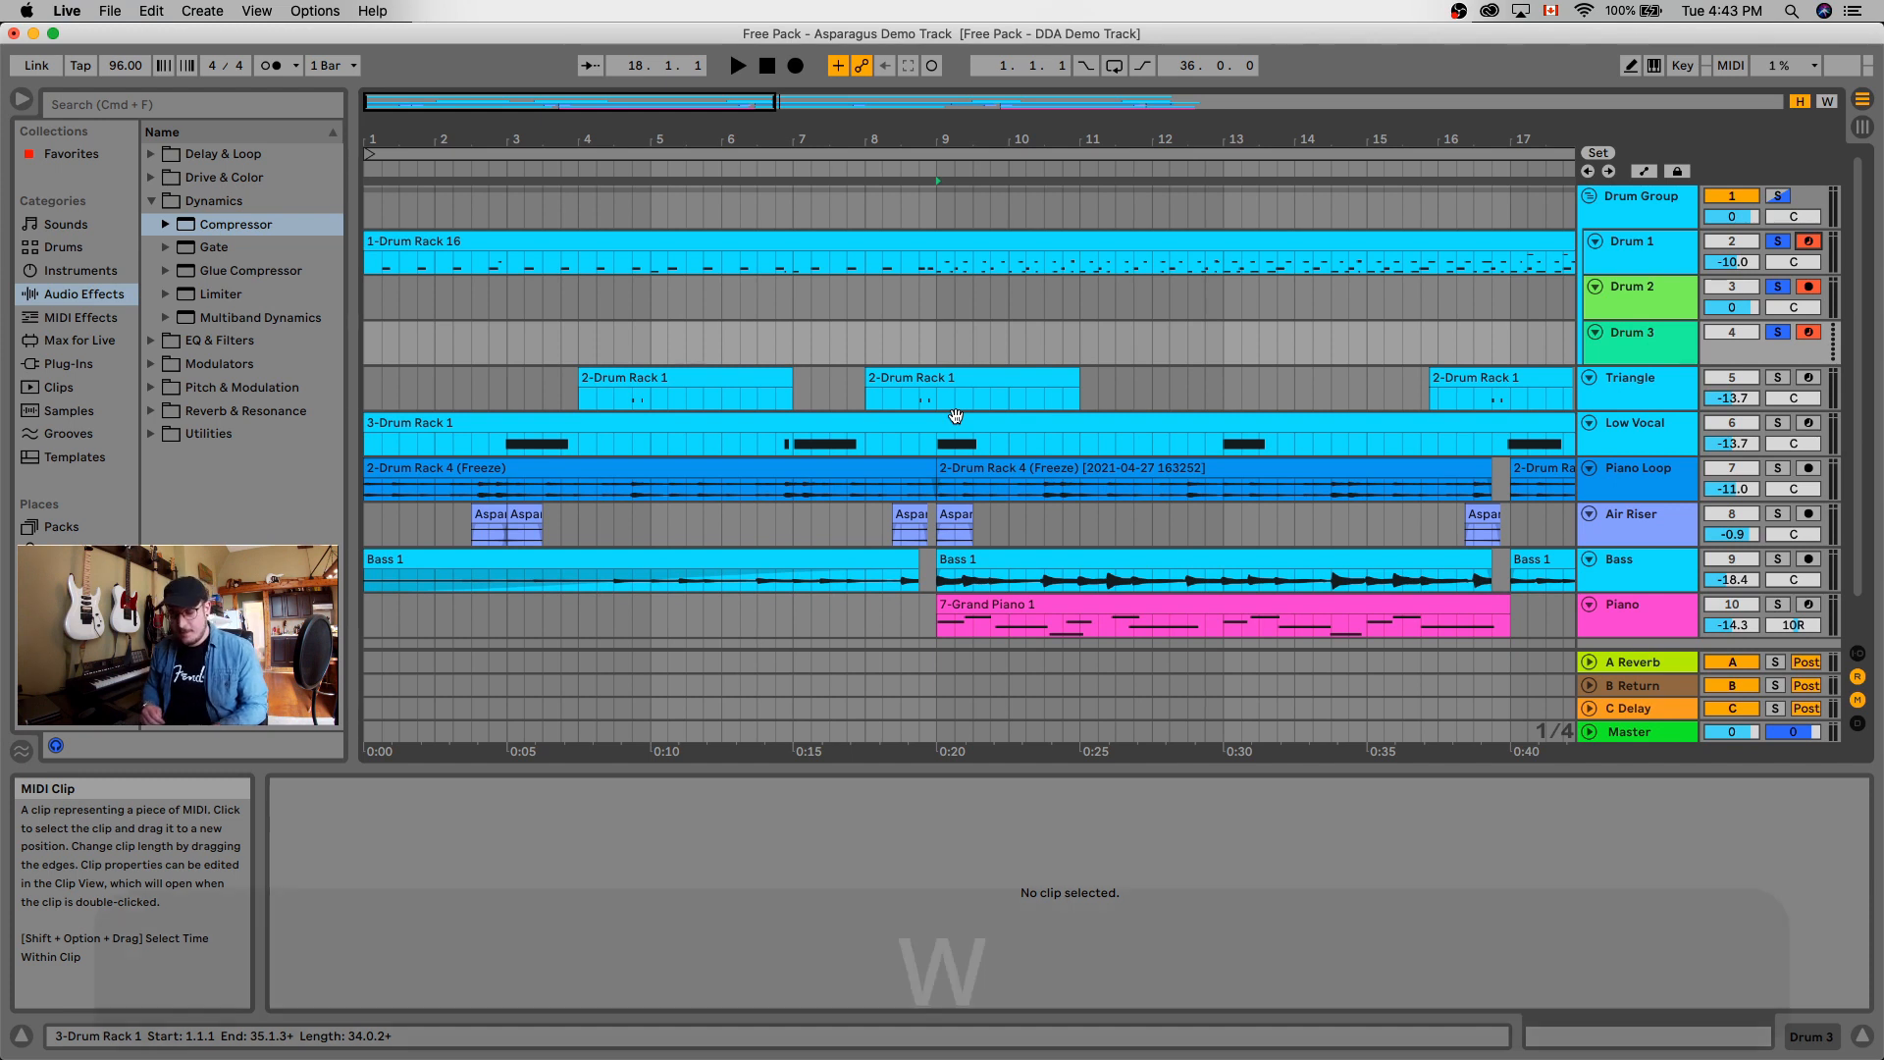